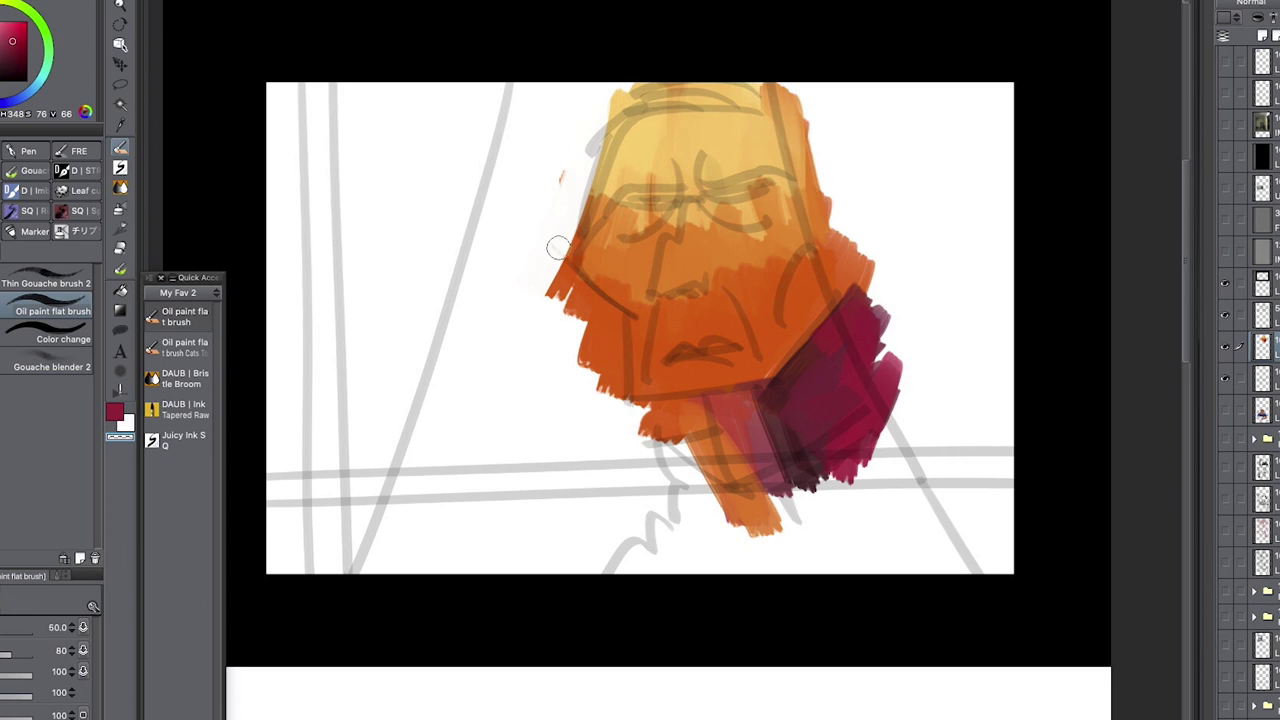
- Erase the excess orange paint outside the sketched cheek, jaw and chin outline and beside the neck
{"action": "key", "text": "super+z"}
{"action": "left_click_drag", "start_coordinate": [594, 305], "coordinate": [596, 388]}
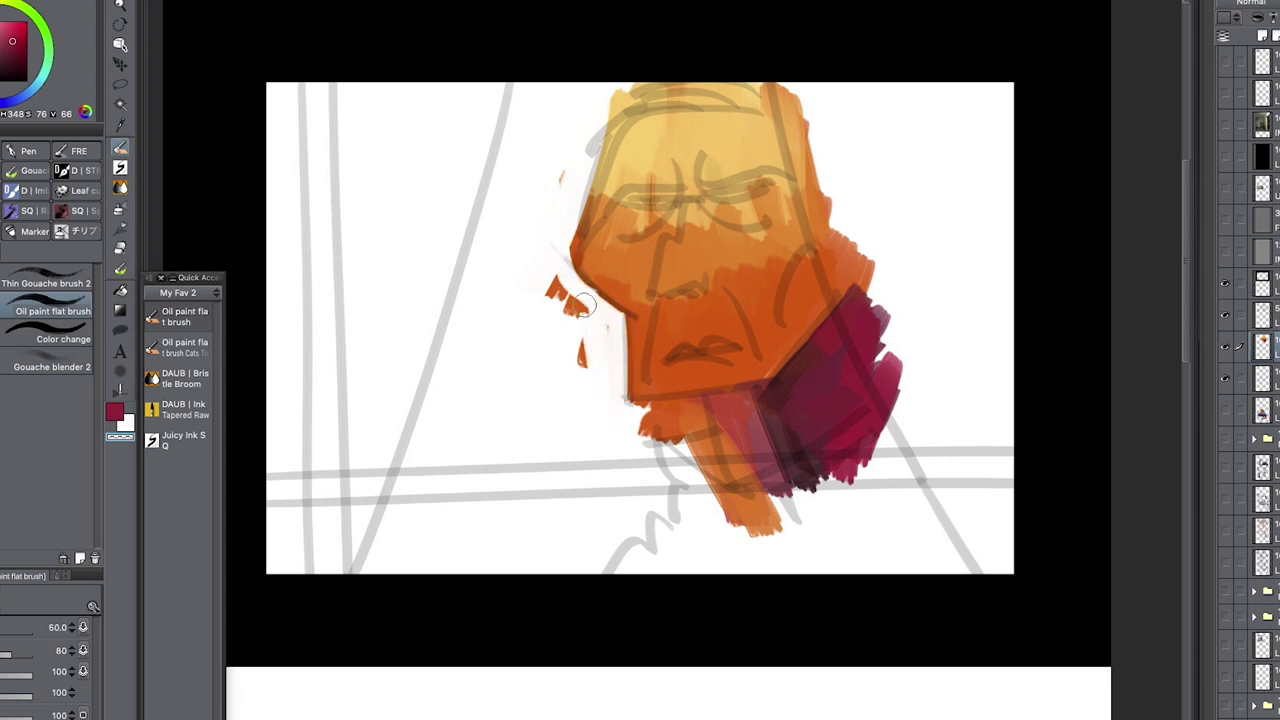
{"action": "left_click_drag", "start_coordinate": [560, 285], "coordinate": [574, 355]}
{"action": "mouse_move", "coordinate": [640, 409]}
{"action": "left_mouse_down"}
{"action": "mouse_move", "coordinate": [721, 404]}
{"action": "mouse_move", "coordinate": [708, 401]}
{"action": "mouse_move", "coordinate": [706, 462]}
{"action": "mouse_move", "coordinate": [726, 512]}
{"action": "mouse_move", "coordinate": [679, 435]}
{"action": "mouse_move", "coordinate": [636, 440]}
{"action": "left_mouse_up"}
{"action": "left_click_drag", "start_coordinate": [784, 76], "coordinate": [876, 330]}
{"action": "left_click_drag", "start_coordinate": [784, 70], "coordinate": [898, 334]}
{"action": "key", "text": "super+z"}
{"action": "key", "text": "super+z"}
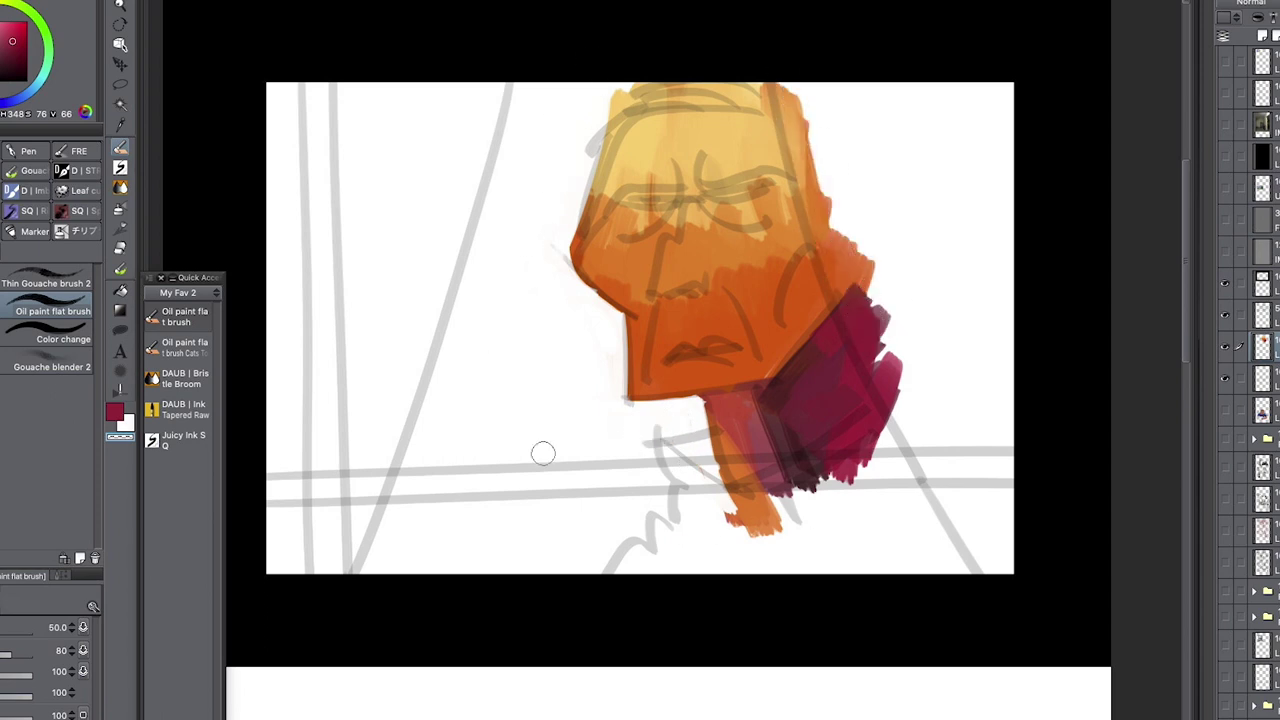
- Block in the hair above the forehead on a new layer with the oil paint flat brush in olive brown (H35 S68 V56)
{"action": "key", "text": "p"}
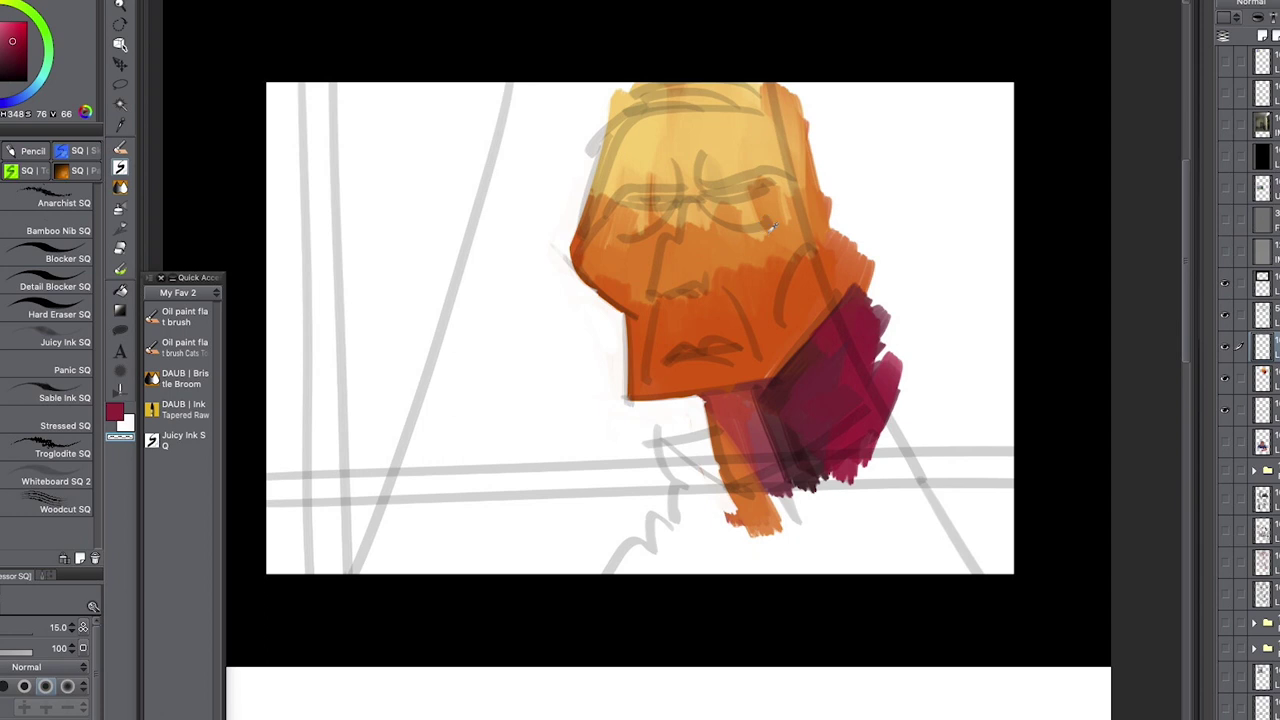
{"action": "left_click", "coordinate": [767, 153], "text": "alt"}
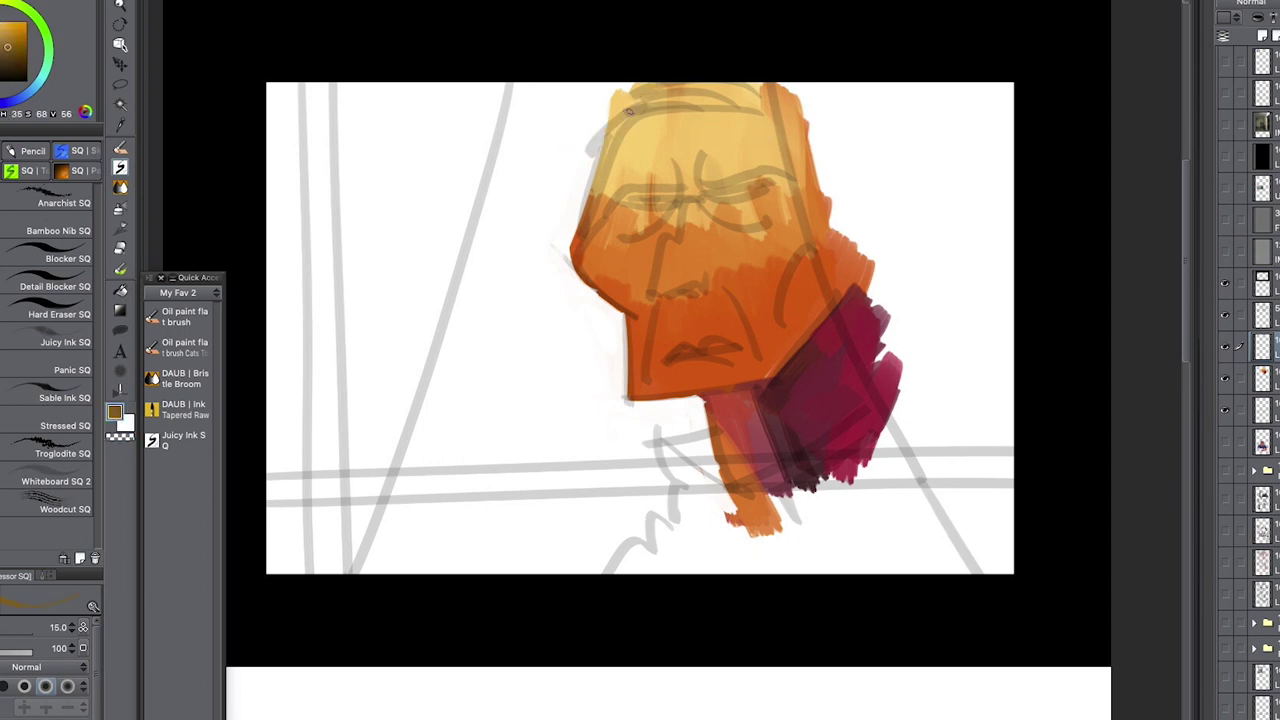
{"action": "key", "text": "b"}
{"action": "left_click_drag", "start_coordinate": [645, 80], "coordinate": [578, 170]}
{"action": "mouse_move", "coordinate": [611, 130]}
{"action": "left_mouse_down"}
{"action": "mouse_move", "coordinate": [694, 89]}
{"action": "mouse_move", "coordinate": [755, 88]}
{"action": "left_mouse_up"}
{"action": "left_click_drag", "start_coordinate": [657, 86], "coordinate": [785, 92]}
- Paint the sideburn from the hairline down to the cheek in dark brown (H19 S81 V37)
{"action": "left_click", "coordinate": [581, 159], "text": "alt"}
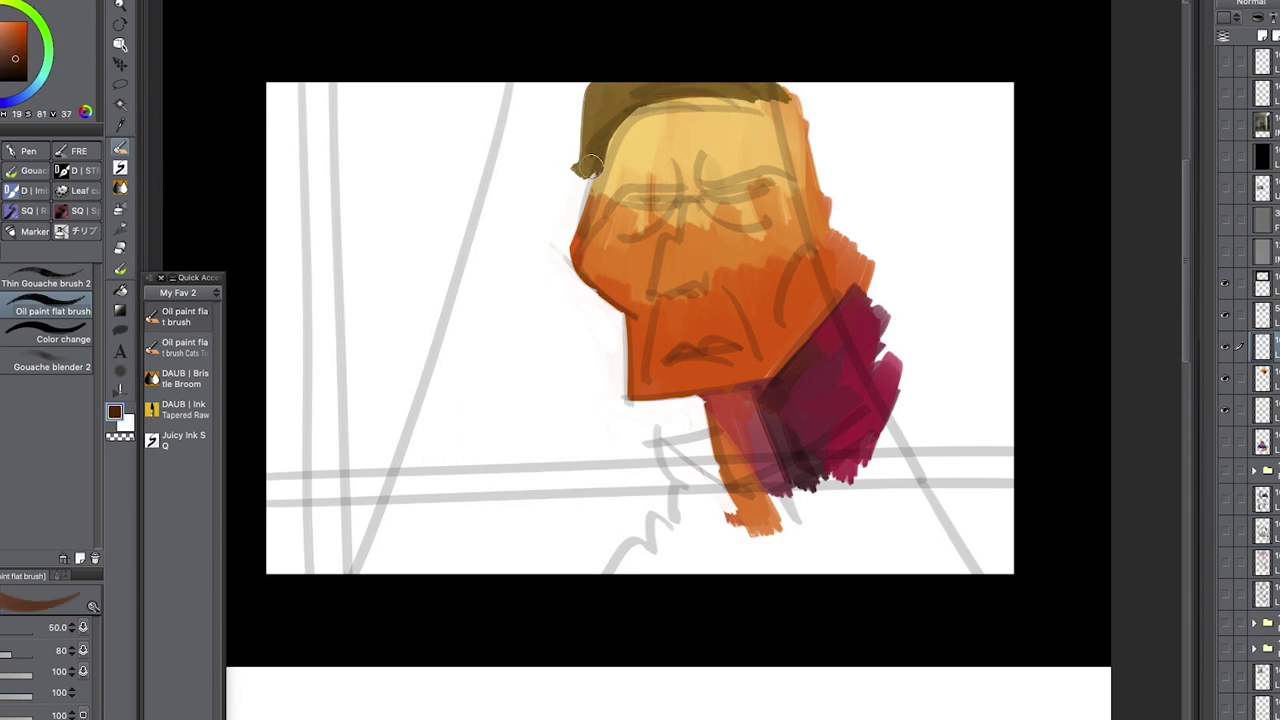
{"action": "left_click_drag", "start_coordinate": [591, 158], "coordinate": [580, 205]}
{"action": "key", "text": "c"}
{"action": "mouse_move", "coordinate": [569, 161]}
{"action": "left_mouse_down"}
{"action": "mouse_move", "coordinate": [610, 148]}
{"action": "mouse_move", "coordinate": [568, 144]}
{"action": "mouse_move", "coordinate": [560, 178]}
{"action": "mouse_move", "coordinate": [578, 237]}
{"action": "left_mouse_up"}
{"action": "key", "text": "super+z"}
{"action": "key", "text": "c"}
{"action": "key", "text": "c"}
{"action": "left_click_drag", "start_coordinate": [562, 192], "coordinate": [566, 266]}
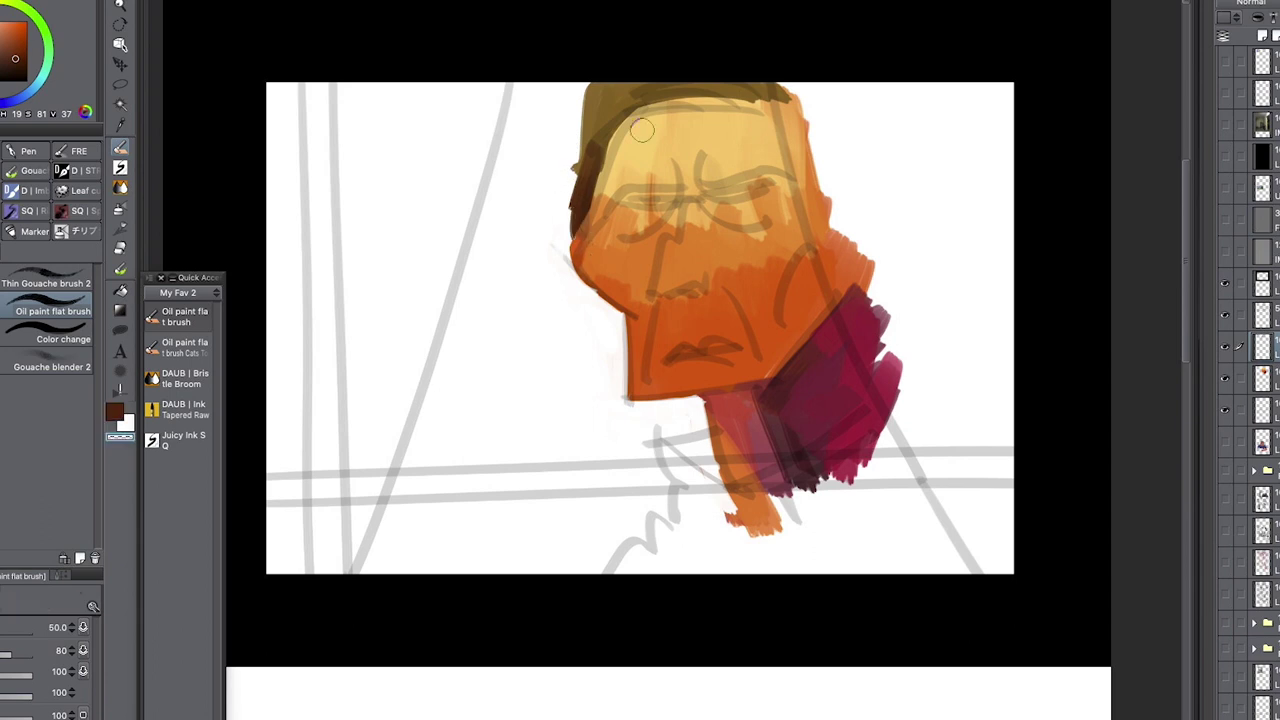
{"action": "left_click", "coordinate": [180, 409]}
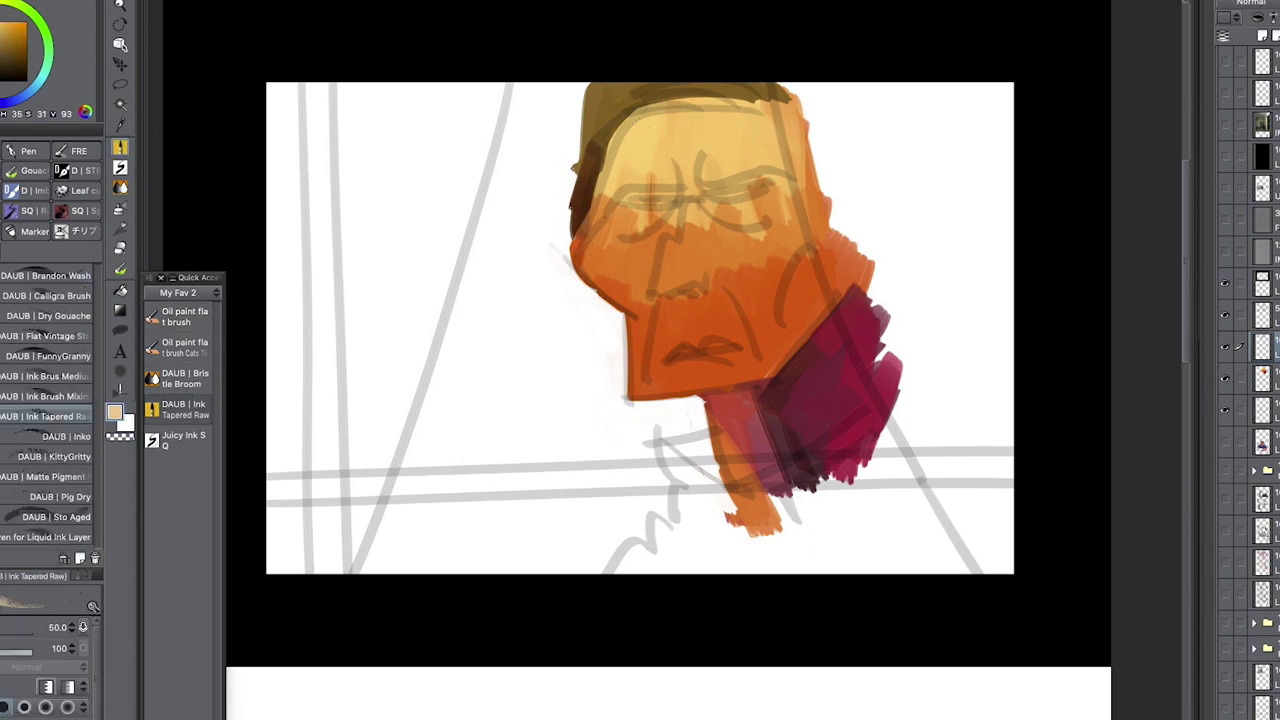
{"action": "left_click", "coordinate": [180, 440]}
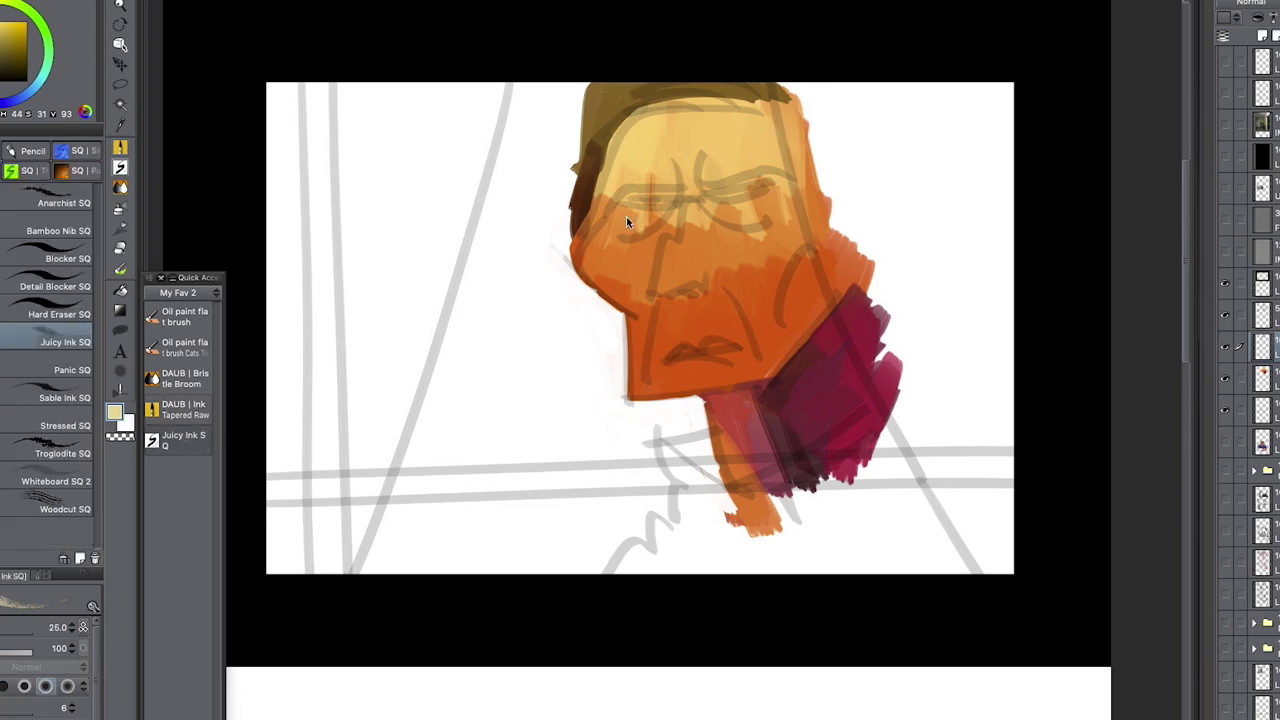
{"action": "mouse_move", "coordinate": [673, 86]}
{"action": "left_mouse_down"}
{"action": "mouse_move", "coordinate": [600, 98]}
{"action": "mouse_move", "coordinate": [591, 113]}
{"action": "left_mouse_up"}
{"action": "key", "text": "ctrl+z"}
- Look through the my fav brush set and the pencil and SQ brush groups for a brush suited to hair strands
{"action": "left_click", "coordinate": [208, 294]}
{"action": "left_click", "coordinate": [203, 320]}
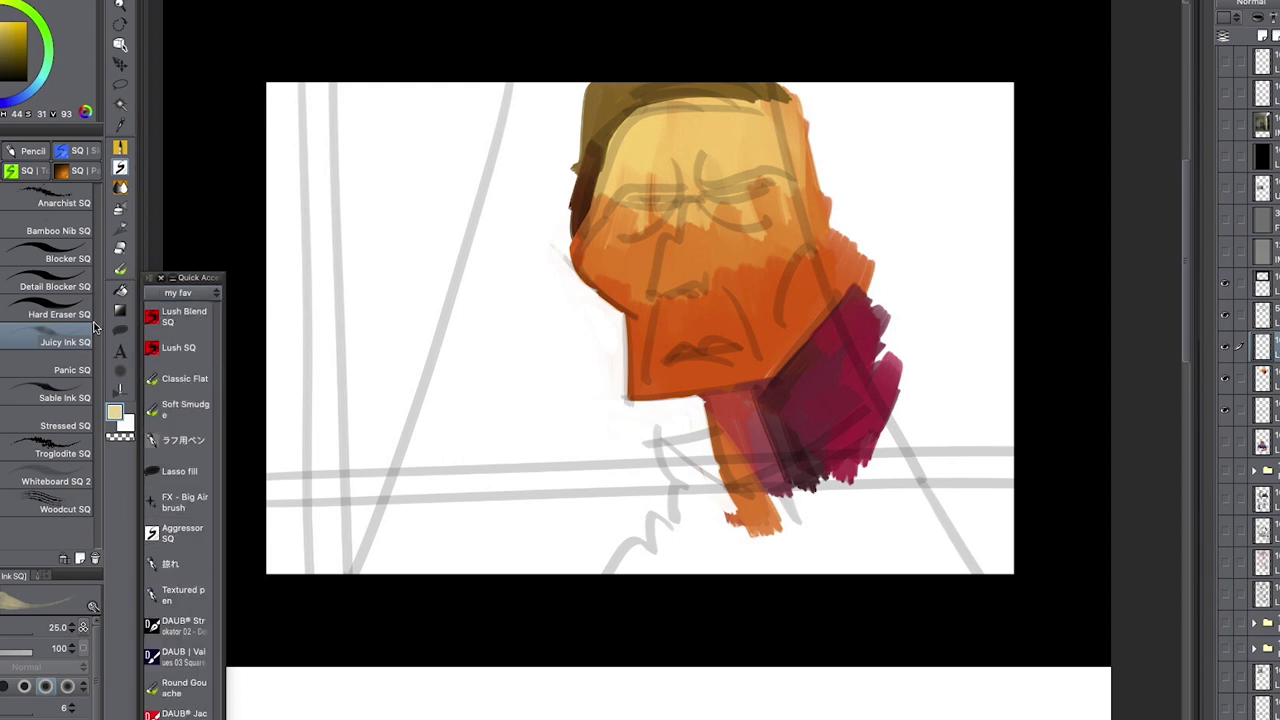
{"action": "left_click", "coordinate": [35, 151]}
{"action": "left_click", "coordinate": [84, 148]}
{"action": "left_click", "coordinate": [4, 153]}
{"action": "left_click", "coordinate": [2, 168]}
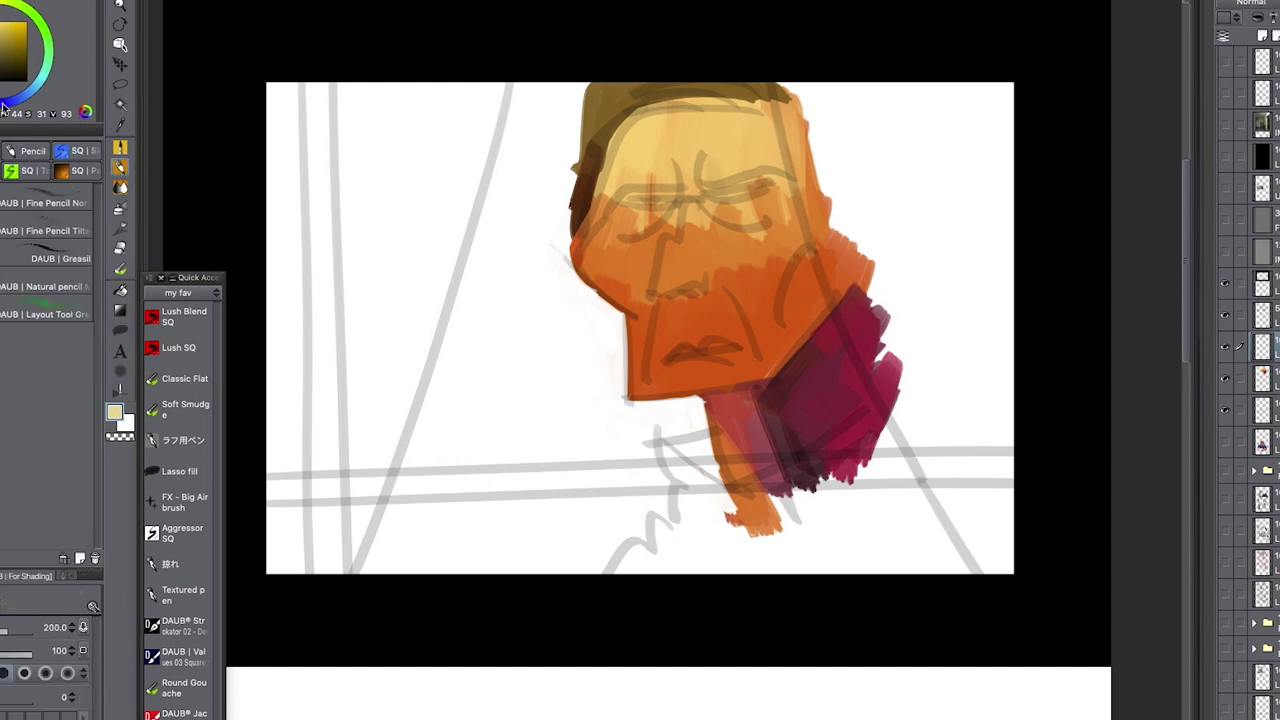
{"action": "left_click", "coordinate": [79, 151]}
{"action": "left_click", "coordinate": [27, 173]}
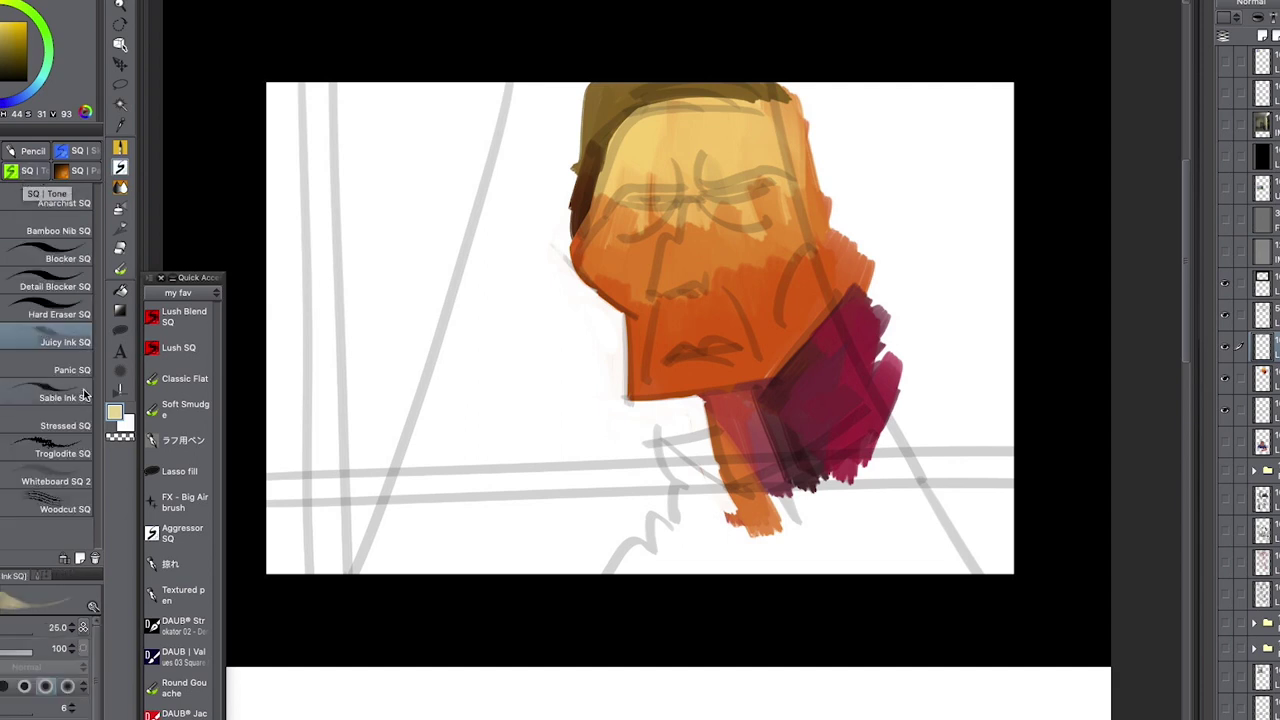
- Choose the Quill SQ brush at size 30 and add it to the My Fav 2 set
{"action": "left_click", "coordinate": [2, 340]}
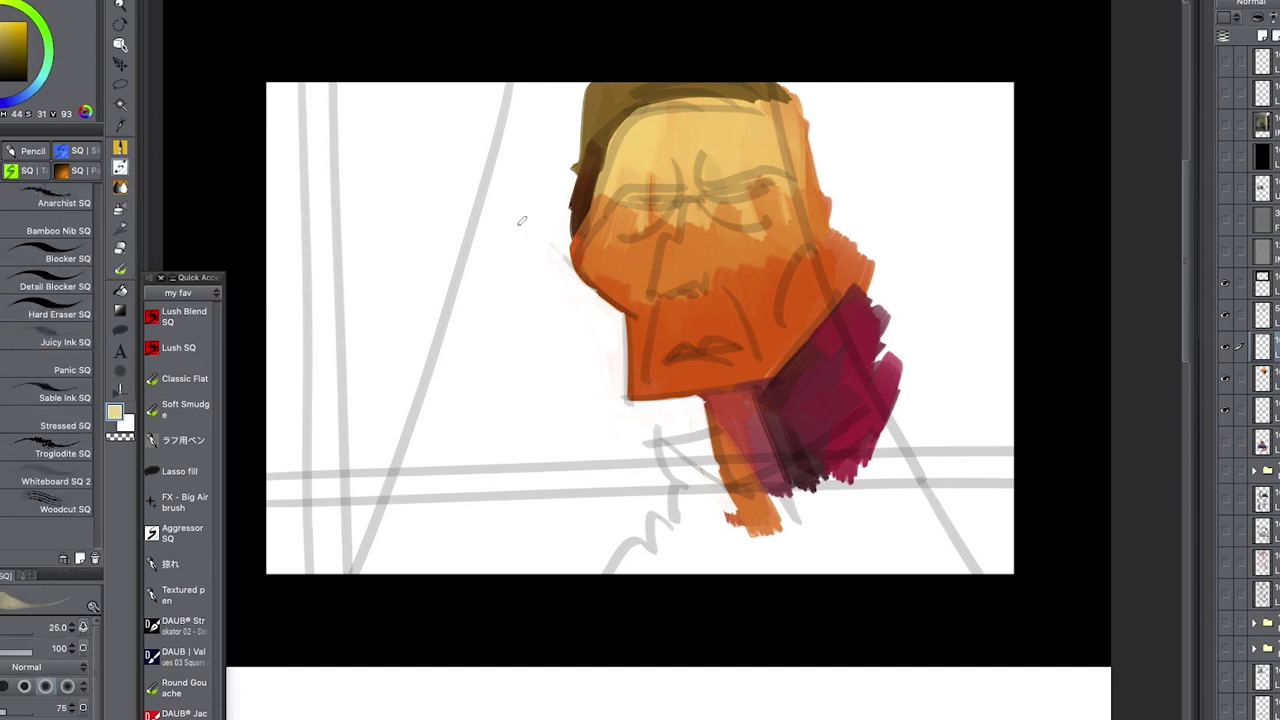
{"action": "key", "text": "bracketright"}
{"action": "left_click", "coordinate": [180, 292]}
{"action": "left_click", "coordinate": [194, 356]}
{"action": "mouse_move", "coordinate": [50, 418]}
{"action": "left_mouse_down"}
{"action": "mouse_move", "coordinate": [190, 476]}
{"action": "mouse_move", "coordinate": [190, 445]}
{"action": "mouse_move", "coordinate": [195, 470]}
{"action": "left_mouse_up"}
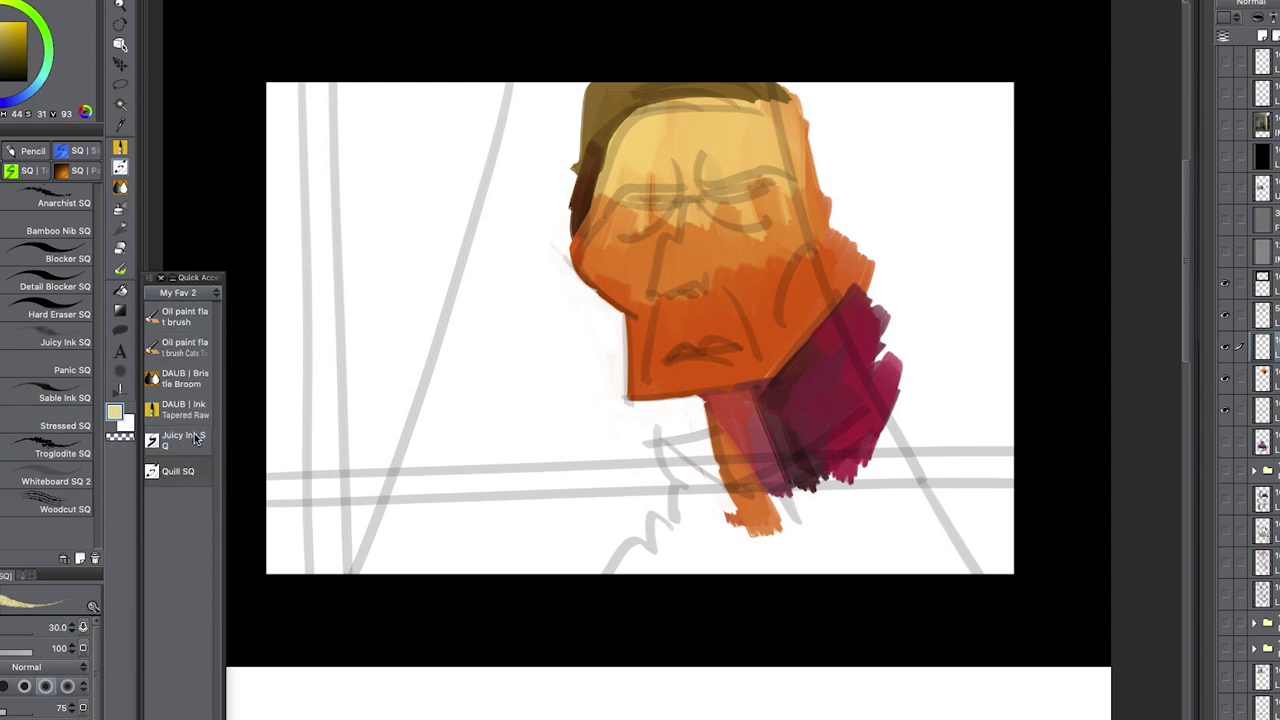
- Draw fine light strands through the side and top of the hair with Quill SQ, using mustard yellow (H42 S66 V84)
{"action": "left_click", "coordinate": [201, 476]}
{"action": "left_click_drag", "start_coordinate": [634, 97], "coordinate": [581, 140]}
{"action": "left_click", "coordinate": [604, 148], "text": "alt"}
{"action": "mouse_move", "coordinate": [626, 116]}
{"action": "left_mouse_down"}
{"action": "mouse_move", "coordinate": [583, 158]}
{"action": "mouse_move", "coordinate": [588, 146]}
{"action": "mouse_move", "coordinate": [580, 181]}
{"action": "left_mouse_up"}
{"action": "key", "text": "super+z"}
{"action": "key", "text": "super+z"}
{"action": "key", "text": "super+z"}
{"action": "left_click", "coordinate": [0, 42]}
{"action": "left_click", "coordinate": [0, 3]}
{"action": "left_click", "coordinate": [5, 31]}
{"action": "left_click_drag", "start_coordinate": [654, 86], "coordinate": [608, 100]}
{"action": "left_click_drag", "start_coordinate": [650, 90], "coordinate": [601, 102]}
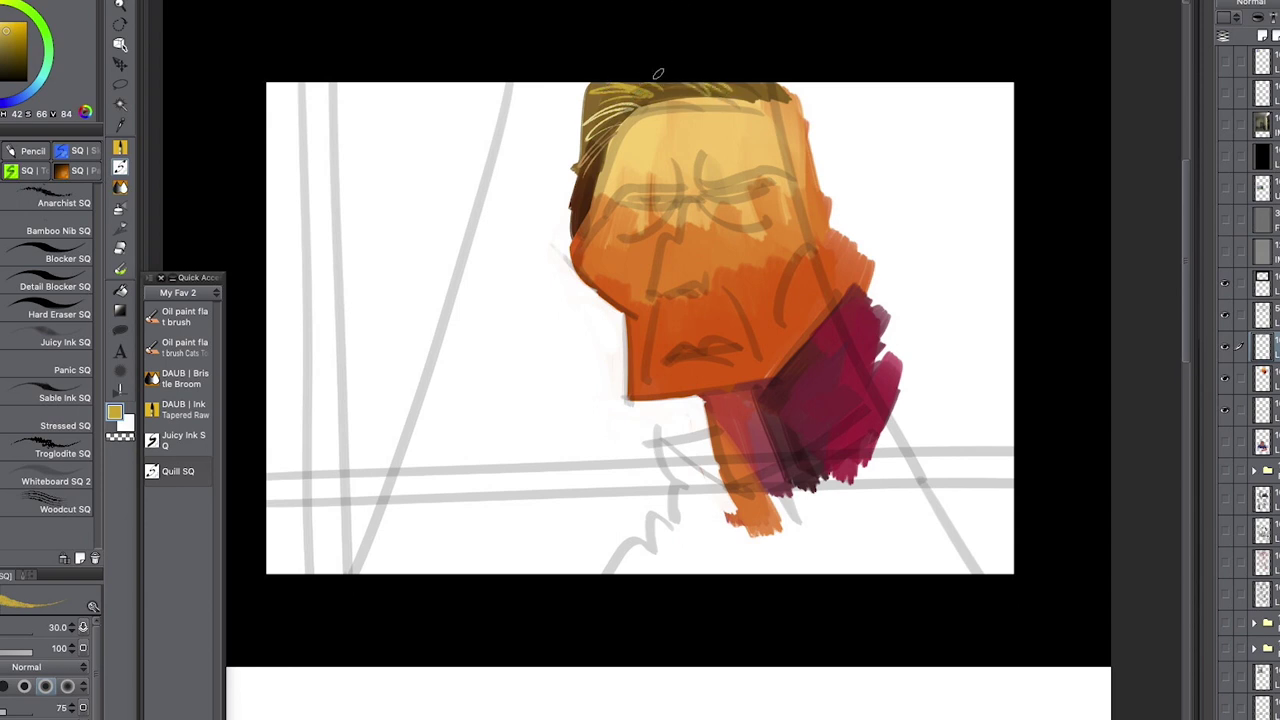
- Add a layer below the hair for facial features and set the Cats Tongue oil paint flat brush to size 40
{"action": "key", "text": "o"}
{"action": "left_click", "coordinate": [771, 271]}
{"action": "left_click", "coordinate": [190, 318]}
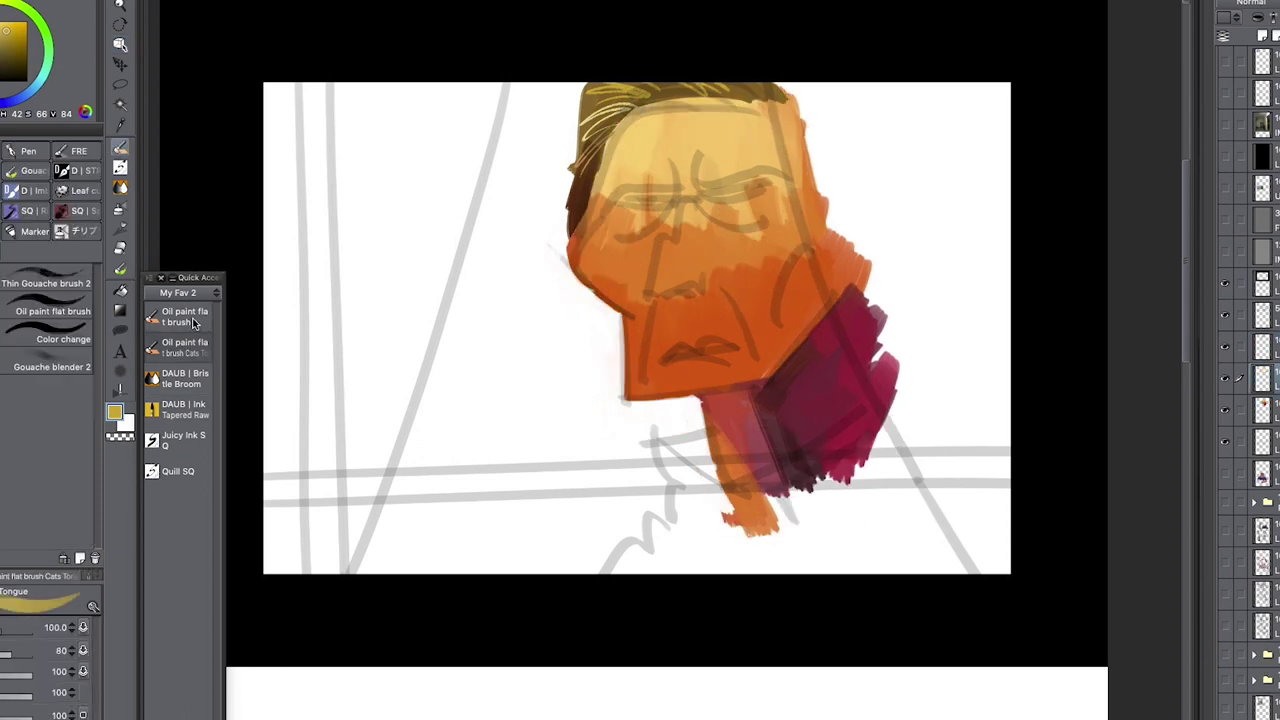
{"action": "left_click", "coordinate": [732, 258], "text": "alt"}
{"action": "mouse_move", "coordinate": [614, 208]}
{"action": "left_mouse_down"}
{"action": "mouse_move", "coordinate": [662, 212]}
{"action": "mouse_move", "coordinate": [646, 219]}
{"action": "mouse_move", "coordinate": [670, 197]}
{"action": "mouse_move", "coordinate": [648, 186]}
{"action": "mouse_move", "coordinate": [672, 190]}
{"action": "mouse_move", "coordinate": [612, 205]}
{"action": "mouse_move", "coordinate": [664, 174]}
{"action": "mouse_move", "coordinate": [784, 176]}
{"action": "left_mouse_up"}
{"action": "key", "text": "super+z"}
{"action": "key", "text": "bracketleft"}
{"action": "key", "text": "bracketleft"}
{"action": "key", "text": "bracketleft"}
{"action": "key", "text": "bracketleft"}
{"action": "key", "text": "bracketleft"}
{"action": "key", "text": "super+z"}
- Paint the shadowed eye sockets in dark maroon, following the sketched eyes
{"action": "left_click", "coordinate": [861, 311], "text": "alt"}
{"action": "left_click", "coordinate": [6, 29]}
{"action": "left_click", "coordinate": [8, 49]}
{"action": "key", "text": "super+z"}
{"action": "key", "text": "ctrl+z"}
{"action": "mouse_move", "coordinate": [698, 198]}
{"action": "left_mouse_down"}
{"action": "mouse_move", "coordinate": [779, 162]}
{"action": "mouse_move", "coordinate": [711, 203]}
{"action": "mouse_move", "coordinate": [747, 187]}
{"action": "mouse_move", "coordinate": [737, 216]}
{"action": "mouse_move", "coordinate": [794, 186]}
{"action": "left_mouse_up"}
- Shade the lower lids beneath both eyes with orange-red tones sampled from the face
{"action": "left_click", "coordinate": [639, 216], "text": "alt"}
{"action": "left_click", "coordinate": [740, 393], "text": "alt"}
{"action": "key", "text": "ctrl+z"}
{"action": "mouse_move", "coordinate": [704, 204]}
{"action": "left_mouse_down"}
{"action": "mouse_move", "coordinate": [732, 219]}
{"action": "mouse_move", "coordinate": [723, 208]}
{"action": "mouse_move", "coordinate": [772, 194]}
{"action": "left_mouse_up"}
{"action": "left_click", "coordinate": [636, 226], "text": "alt"}
{"action": "left_click", "coordinate": [724, 229], "text": "alt"}
{"action": "left_click", "coordinate": [638, 238], "text": "alt"}
{"action": "left_click", "coordinate": [4, 27]}
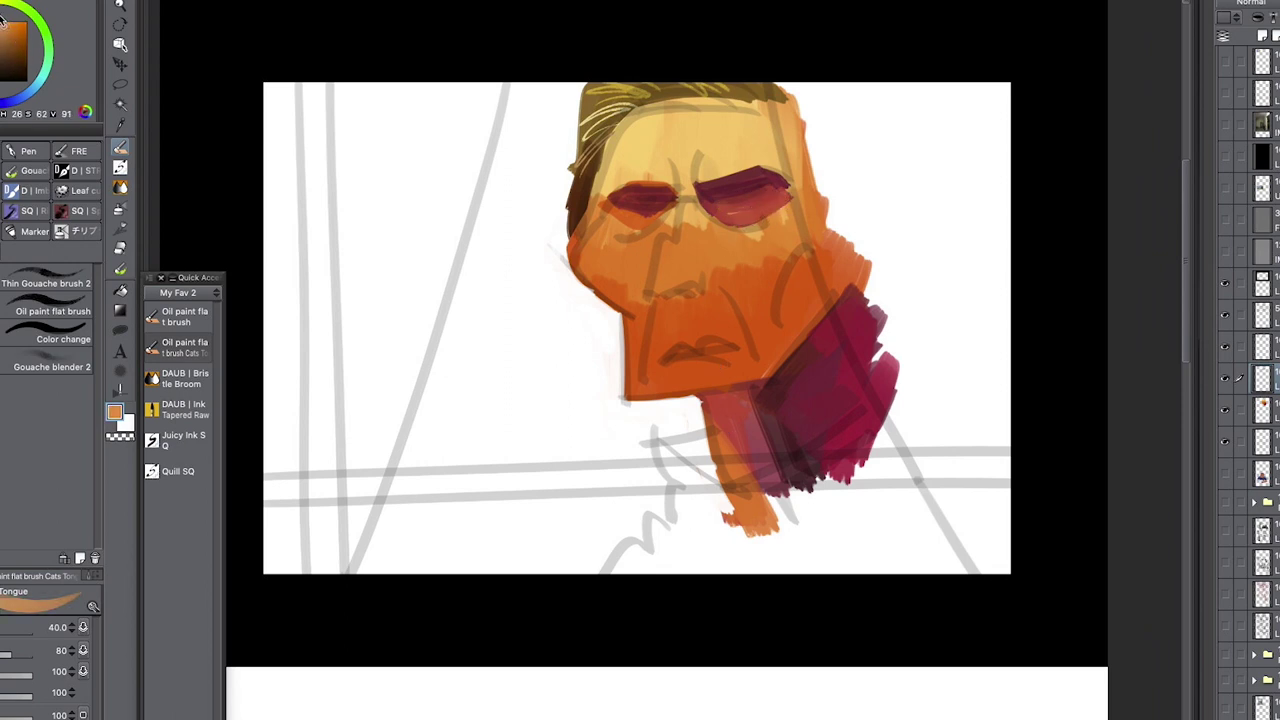
{"action": "left_click_drag", "start_coordinate": [775, 211], "coordinate": [785, 193]}
{"action": "mouse_move", "coordinate": [626, 220]}
{"action": "left_mouse_down"}
{"action": "mouse_move", "coordinate": [600, 181]}
{"action": "mouse_move", "coordinate": [648, 211]}
{"action": "left_mouse_up"}
{"action": "left_click", "coordinate": [625, 213], "text": "alt"}
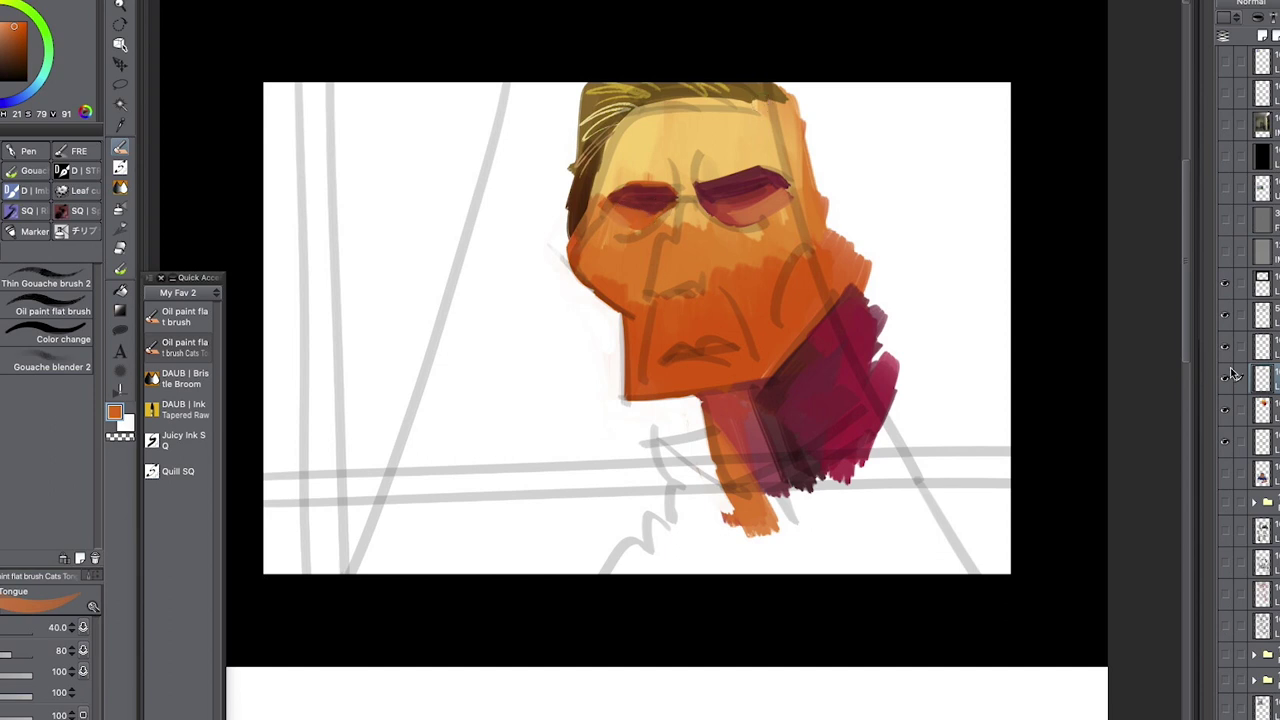
- Check the painted eyes with the sketch layer hidden, and show the sketch again
{"action": "left_click", "coordinate": [1225, 315]}
{"action": "left_click", "coordinate": [648, 209], "text": "alt"}
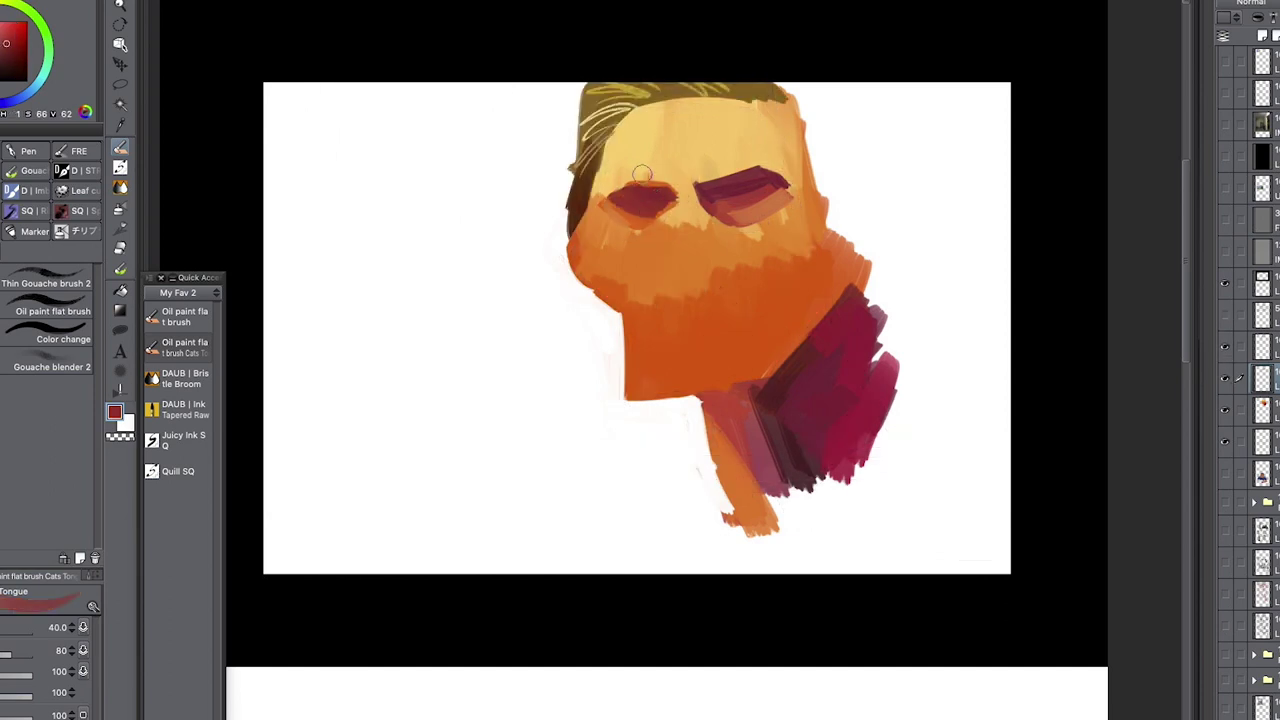
{"action": "left_click", "coordinate": [1226, 315]}
- Paint the shadowed side and base of the nose in muted red-brown (H12 S62 V68) along the sketch lines
{"action": "left_click", "coordinate": [653, 214], "text": "alt"}
{"action": "left_click_drag", "start_coordinate": [670, 218], "coordinate": [650, 299]}
{"action": "key", "text": "ctrl+z"}
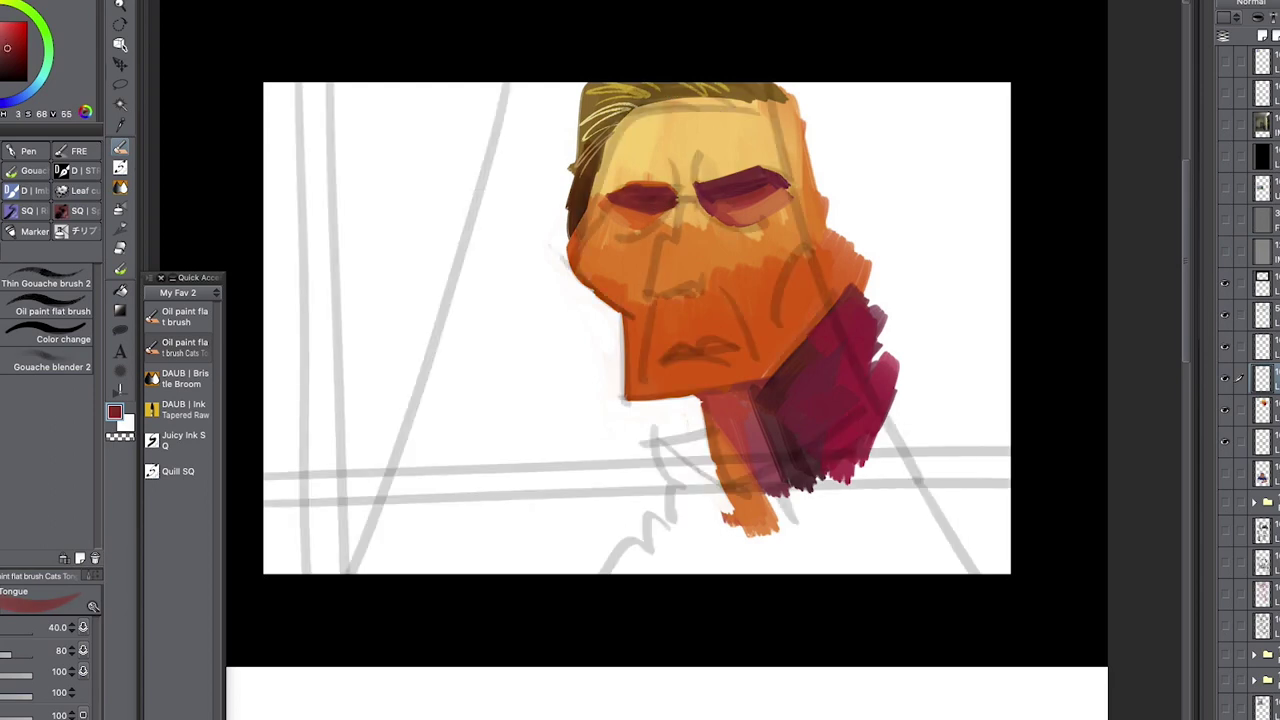
{"action": "left_click", "coordinate": [5, 37]}
{"action": "left_click", "coordinate": [4, 39]}
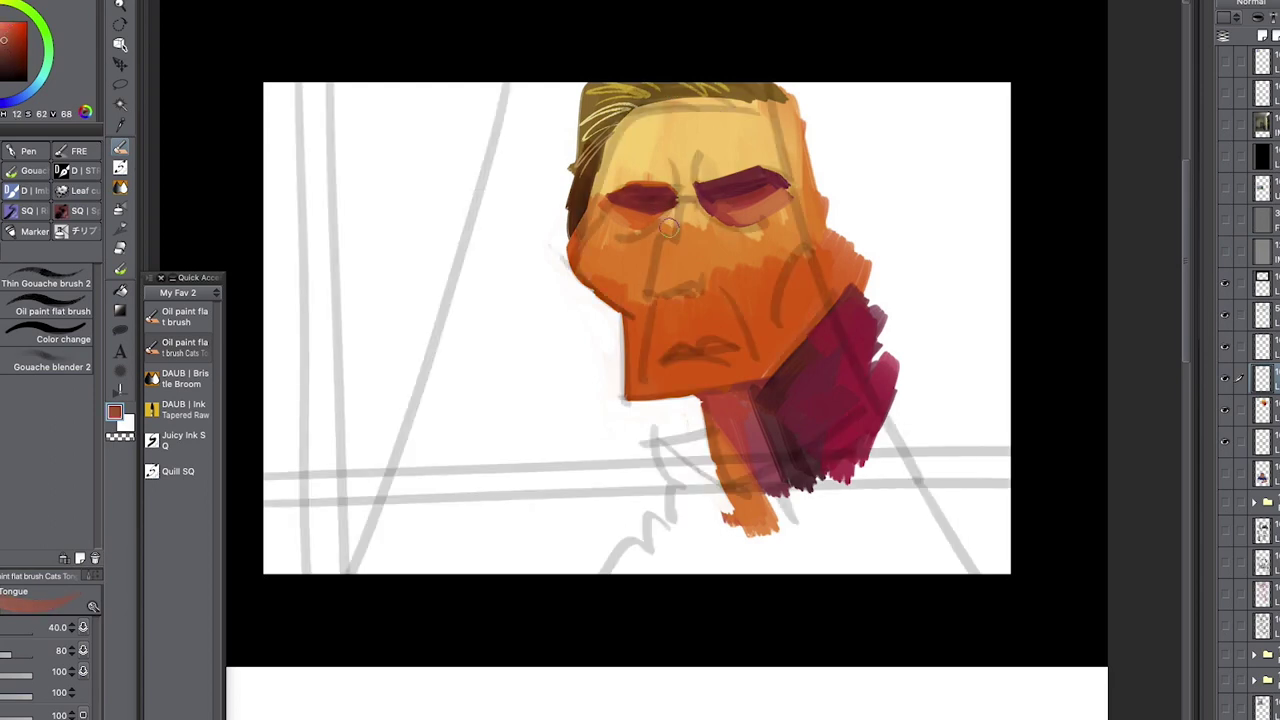
{"action": "mouse_move", "coordinate": [659, 235]}
{"action": "left_mouse_down"}
{"action": "mouse_move", "coordinate": [693, 292]}
{"action": "mouse_move", "coordinate": [691, 273]}
{"action": "mouse_move", "coordinate": [648, 297]}
{"action": "mouse_move", "coordinate": [700, 292]}
{"action": "left_mouse_up"}
{"action": "key", "text": "ctrl+z"}
- Paint the upper lip in crimson sampled from the neck shadow and the lower lip in bright red (H357 S72 V100)
{"action": "left_click", "coordinate": [841, 362], "text": "alt"}
{"action": "mouse_move", "coordinate": [686, 348]}
{"action": "left_mouse_down"}
{"action": "mouse_move", "coordinate": [663, 362]}
{"action": "mouse_move", "coordinate": [741, 354]}
{"action": "mouse_move", "coordinate": [690, 358]}
{"action": "left_mouse_up"}
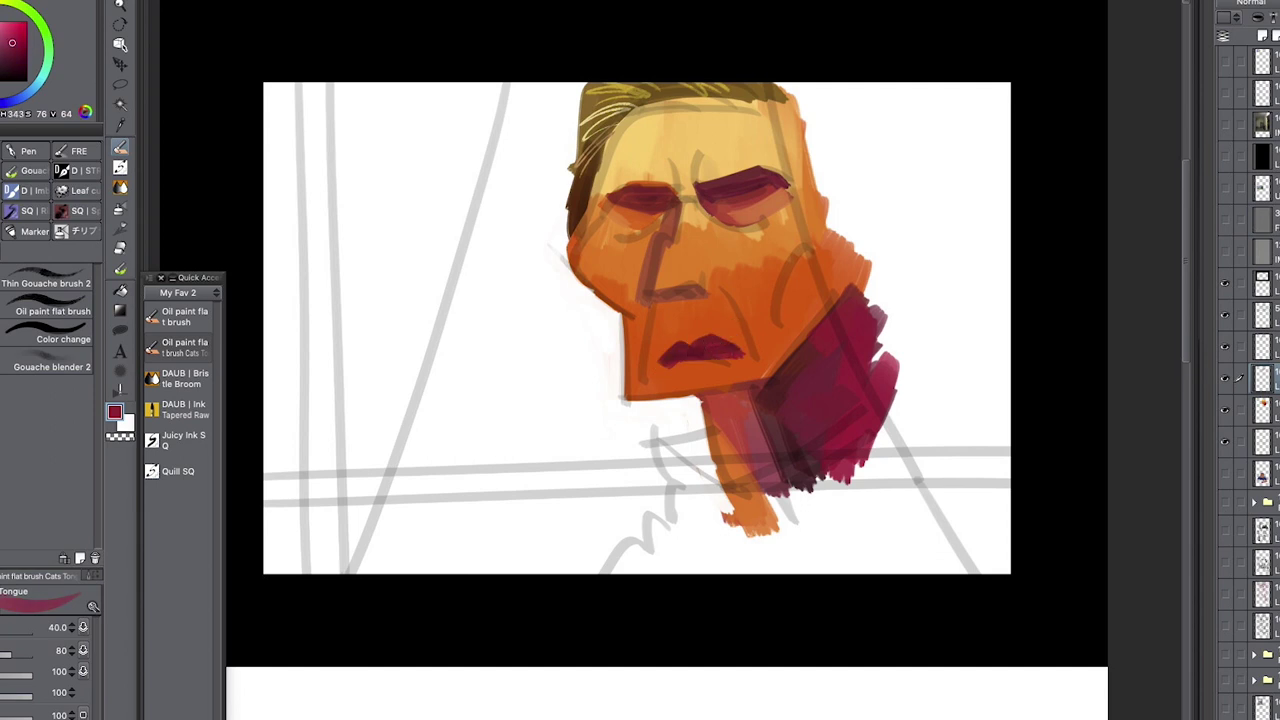
{"action": "left_click_drag", "start_coordinate": [16, 40], "coordinate": [4, 20]}
{"action": "left_click", "coordinate": [2, 21]}
{"action": "mouse_move", "coordinate": [668, 364]}
{"action": "left_mouse_down"}
{"action": "mouse_move", "coordinate": [736, 338]}
{"action": "mouse_move", "coordinate": [713, 359]}
{"action": "mouse_move", "coordinate": [711, 337]}
{"action": "mouse_move", "coordinate": [678, 364]}
{"action": "mouse_move", "coordinate": [742, 354]}
{"action": "left_mouse_up"}
{"action": "key", "text": "ctrl+z"}
{"action": "key", "text": "ctrl+z"}
{"action": "left_click", "coordinate": [10, 20]}
{"action": "key", "text": "ctrl+z"}
{"action": "key", "text": "ctrl+z"}
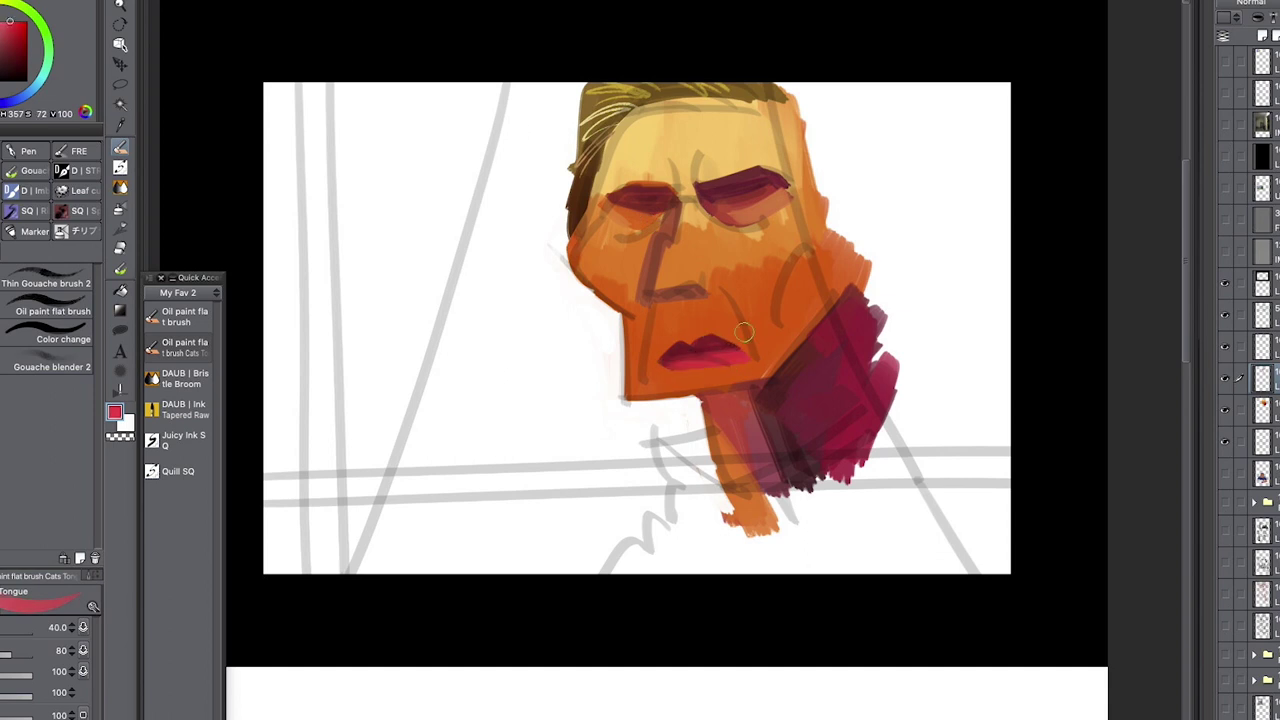
- Redden the skin under both eyes with a soft red (H10 S66 V84)
{"action": "left_click", "coordinate": [642, 208], "text": "alt"}
{"action": "left_click", "coordinate": [6, 34]}
{"action": "left_click", "coordinate": [6, 30]}
{"action": "mouse_move", "coordinate": [606, 211]}
{"action": "left_mouse_down"}
{"action": "mouse_move", "coordinate": [636, 205]}
{"action": "mouse_move", "coordinate": [634, 179]}
{"action": "mouse_move", "coordinate": [636, 222]}
{"action": "mouse_move", "coordinate": [756, 183]}
{"action": "mouse_move", "coordinate": [753, 199]}
{"action": "mouse_move", "coordinate": [714, 209]}
{"action": "mouse_move", "coordinate": [741, 217]}
{"action": "mouse_move", "coordinate": [790, 202]}
{"action": "left_mouse_up"}
{"action": "key", "text": "ctrl+z"}
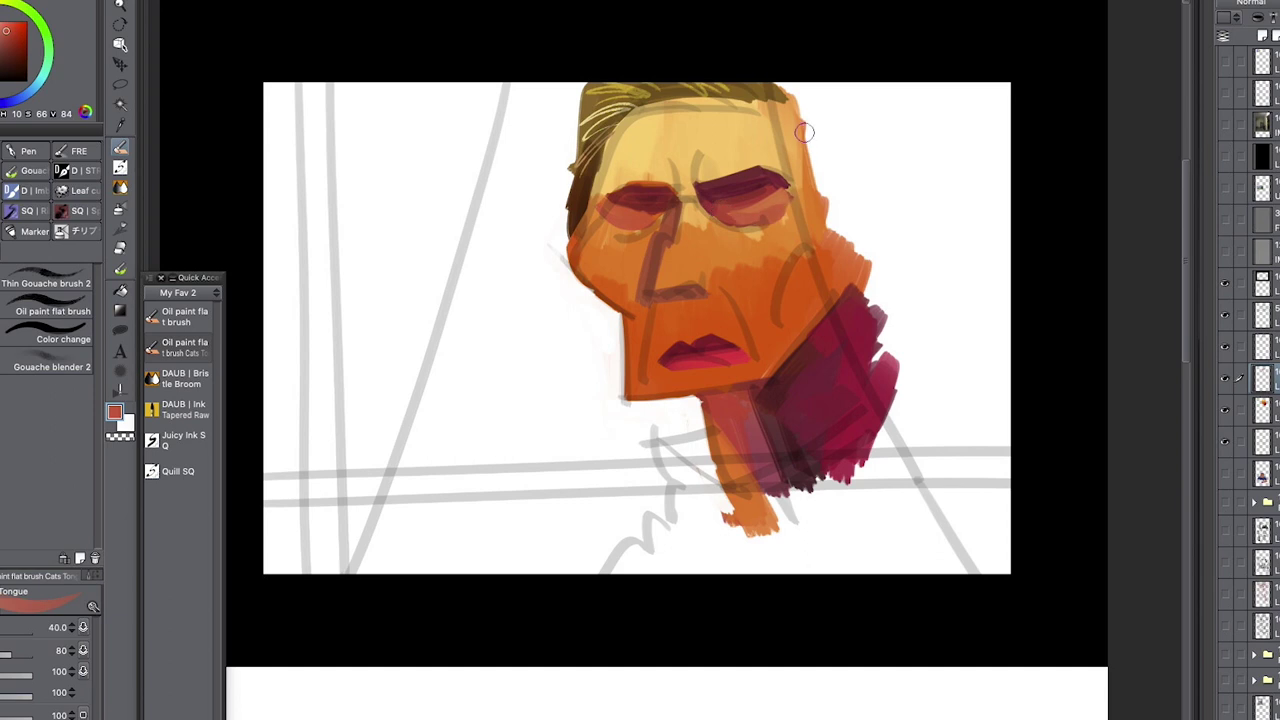
- Paint the smile crease, the cheek hollow and the side plane of the jaw in deep red (H2 S69 V72)
{"action": "left_click", "coordinate": [829, 321], "text": "alt"}
{"action": "left_click", "coordinate": [6, 33]}
{"action": "mouse_move", "coordinate": [815, 260]}
{"action": "left_mouse_down"}
{"action": "mouse_move", "coordinate": [777, 328]}
{"action": "mouse_move", "coordinate": [796, 291]}
{"action": "left_mouse_up"}
{"action": "left_click", "coordinate": [9, 38]}
{"action": "key", "text": "ctrl+z"}
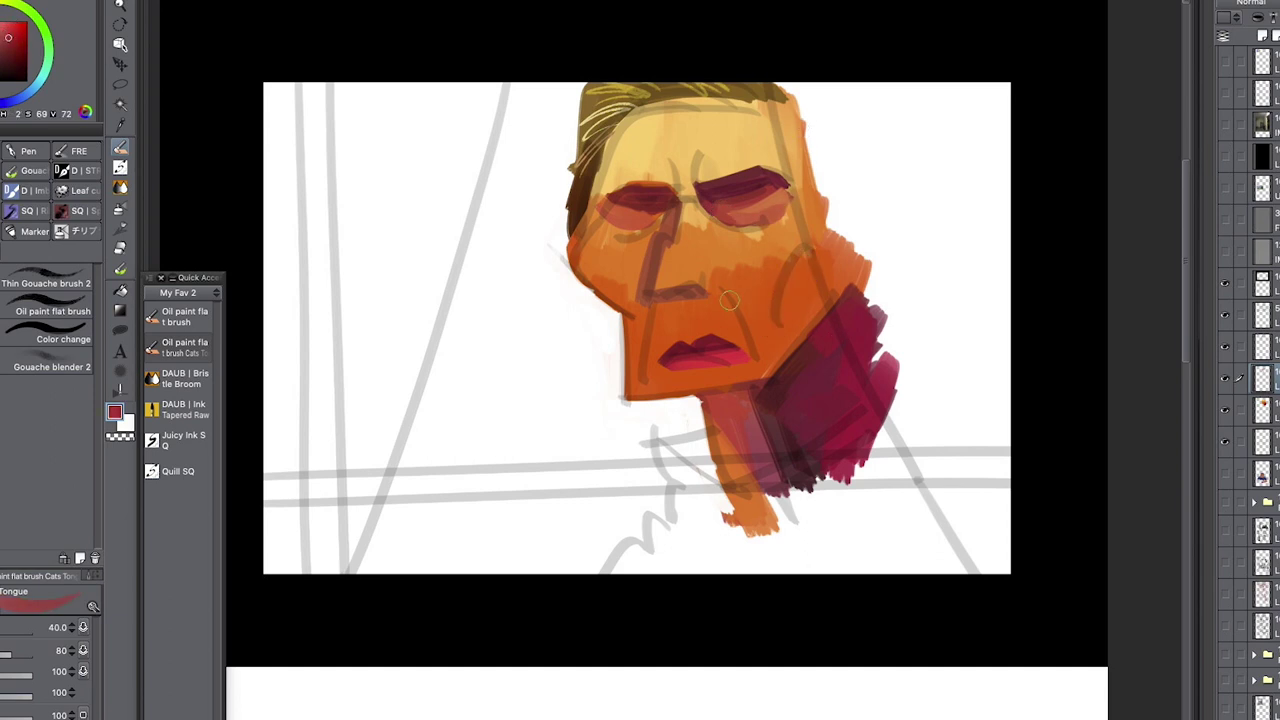
{"action": "left_click_drag", "start_coordinate": [757, 346], "coordinate": [817, 263]}
{"action": "mouse_move", "coordinate": [587, 285]}
{"action": "left_mouse_down"}
{"action": "mouse_move", "coordinate": [632, 316]}
{"action": "mouse_move", "coordinate": [637, 366]}
{"action": "left_mouse_up"}
- Refine the cheek hollow and jaw shadows with sampled orange and red tones, extending the hollow towards the ear
{"action": "left_click", "coordinate": [640, 381], "text": "alt"}
{"action": "left_click", "coordinate": [641, 321], "text": "alt"}
{"action": "left_click", "coordinate": [768, 338], "text": "alt"}
{"action": "left_click", "coordinate": [791, 277], "text": "alt"}
{"action": "mouse_move", "coordinate": [768, 338]}
{"action": "left_mouse_down"}
{"action": "mouse_move", "coordinate": [793, 275]}
{"action": "mouse_move", "coordinate": [810, 270]}
{"action": "mouse_move", "coordinate": [786, 340]}
{"action": "left_mouse_up"}
{"action": "left_click", "coordinate": [801, 313], "text": "alt"}
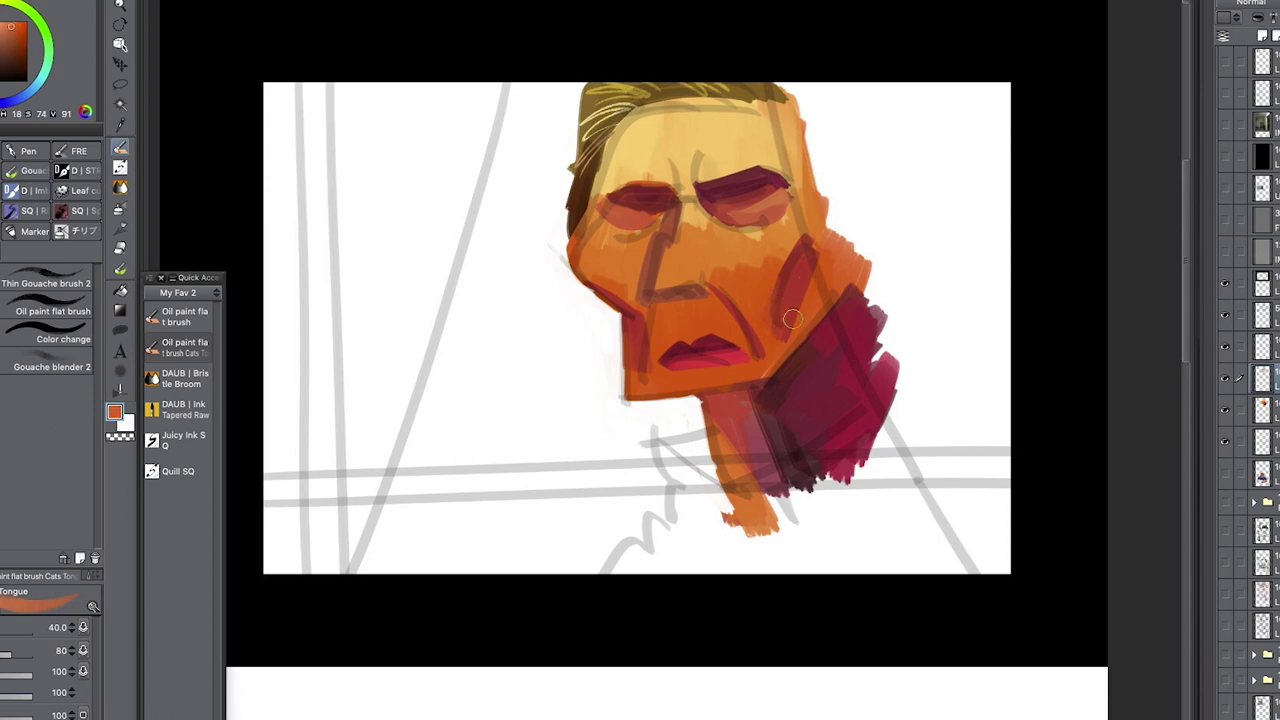
{"action": "left_click_drag", "start_coordinate": [807, 274], "coordinate": [803, 318]}
{"action": "left_click", "coordinate": [803, 273], "text": "alt"}
{"action": "key", "text": "super+z"}
{"action": "left_click_drag", "start_coordinate": [832, 244], "coordinate": [799, 313]}
{"action": "left_click", "coordinate": [791, 327], "text": "alt"}
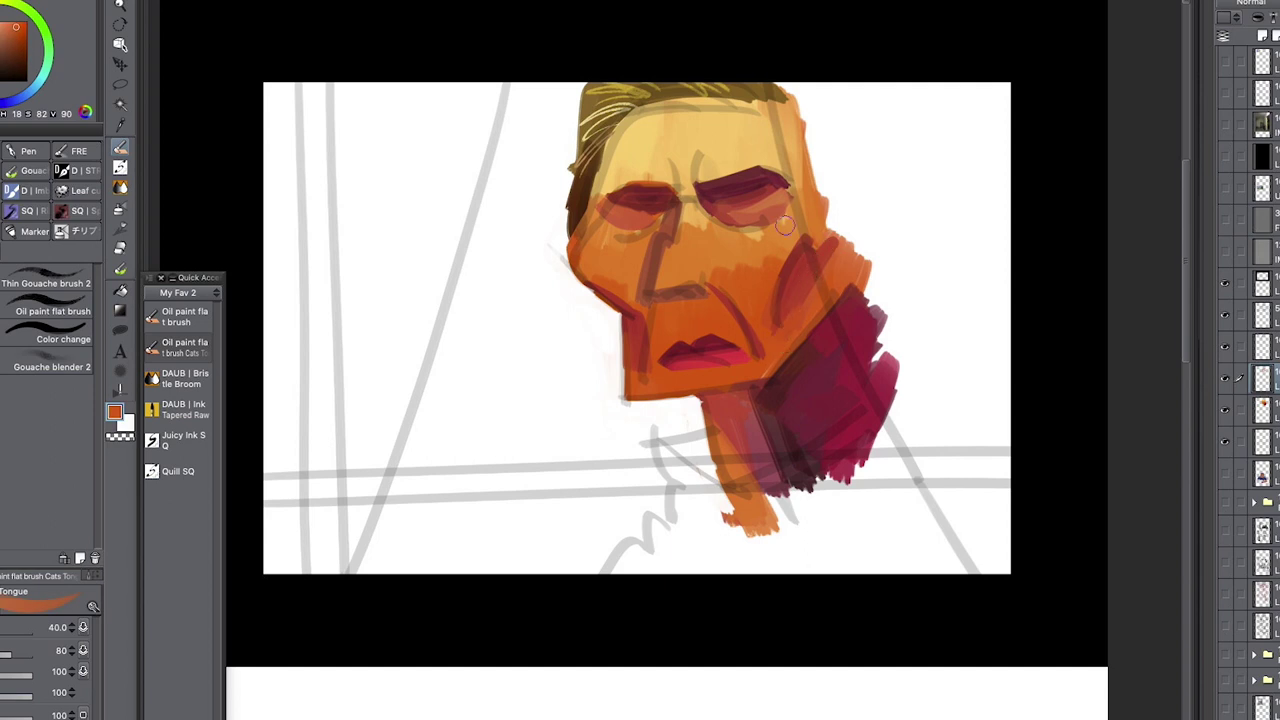
- Paint the shadow under the nose in dark red (H355 S63 V49) and line the underside of the jaw in dark maroon
{"action": "left_click", "coordinate": [758, 188], "text": "alt"}
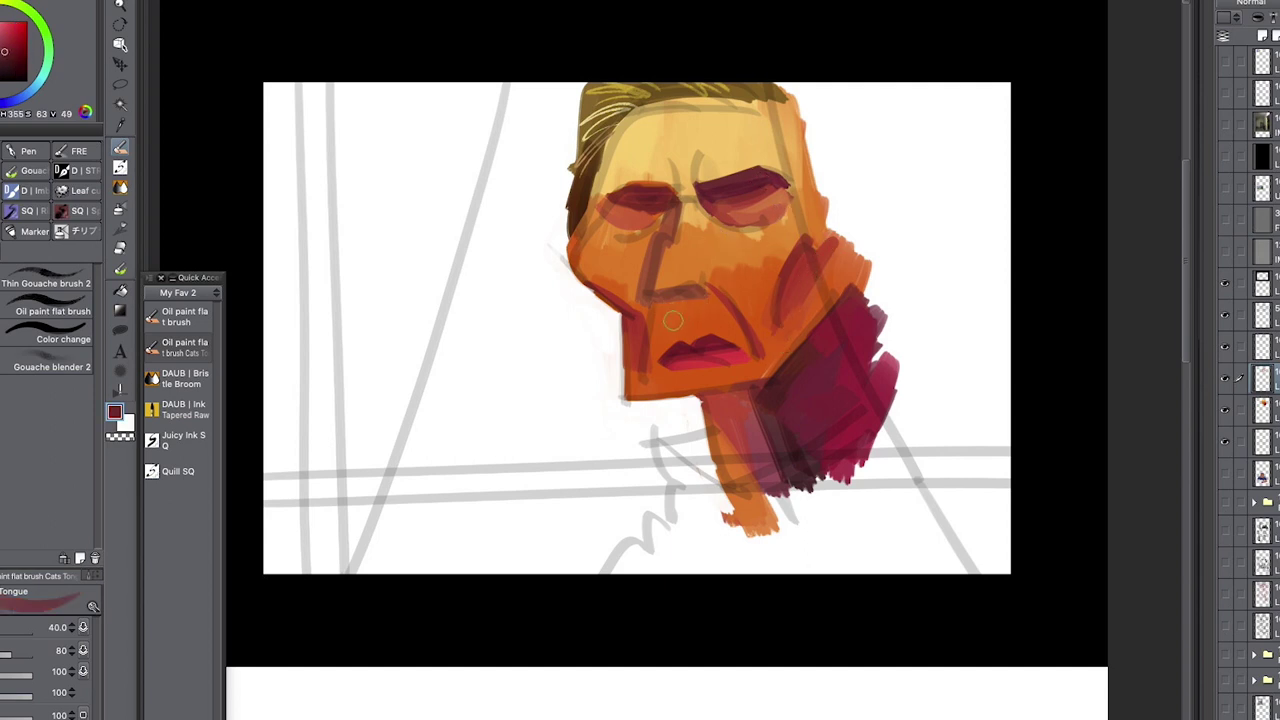
{"action": "mouse_move", "coordinate": [677, 313]}
{"action": "left_mouse_down"}
{"action": "mouse_move", "coordinate": [700, 300]}
{"action": "mouse_move", "coordinate": [680, 330]}
{"action": "left_mouse_up"}
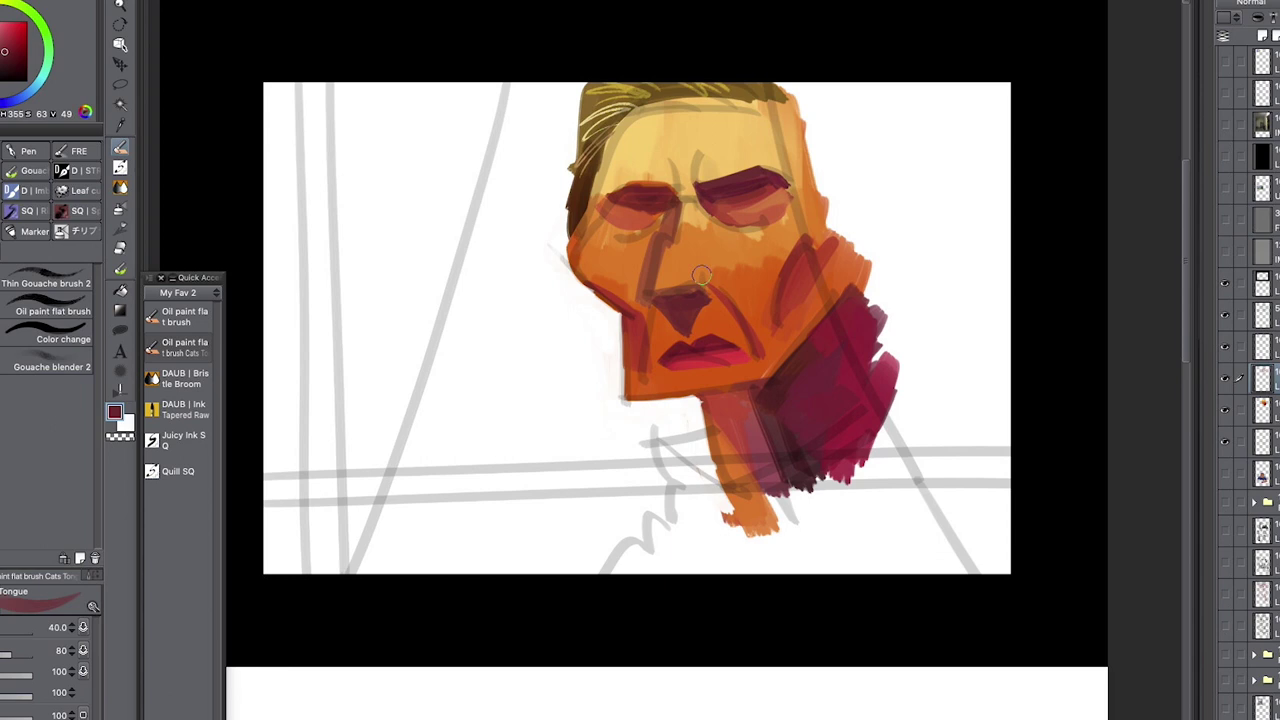
{"action": "left_click", "coordinate": [705, 374], "text": "alt"}
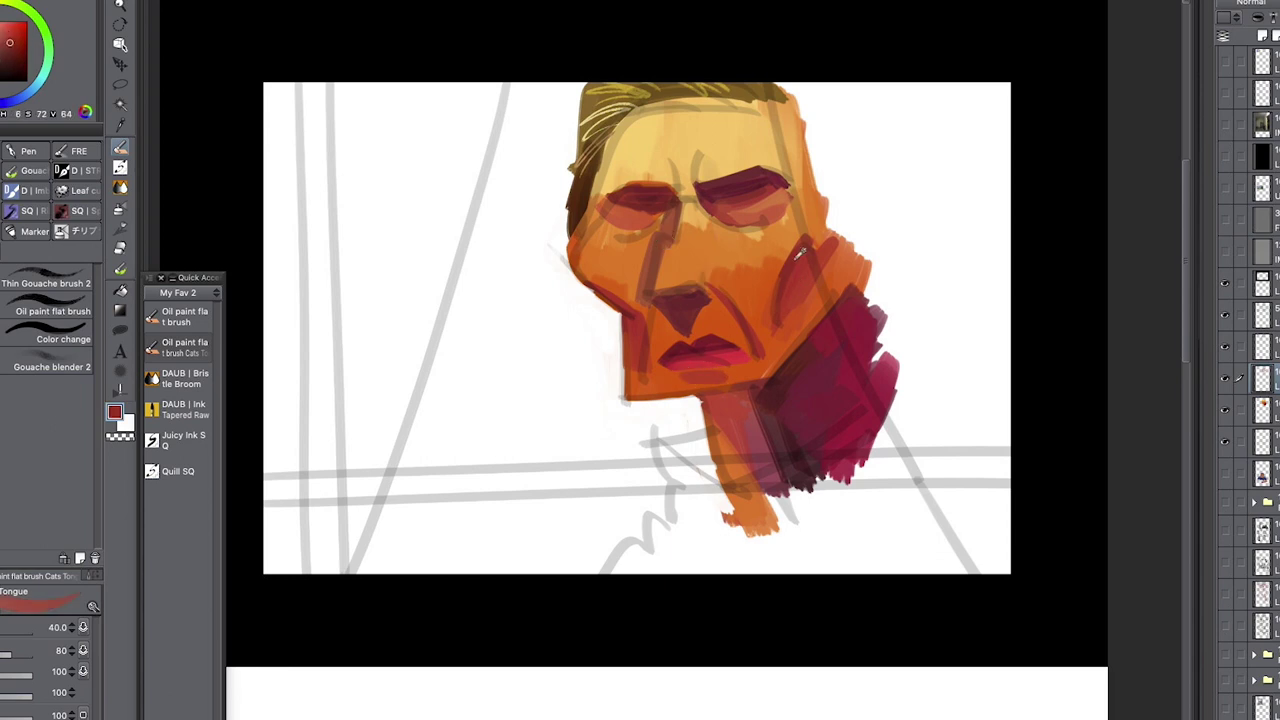
{"action": "left_click", "coordinate": [815, 368], "text": "alt"}
{"action": "key", "text": "ctrl+z"}
{"action": "left_click_drag", "start_coordinate": [768, 381], "coordinate": [623, 397]}
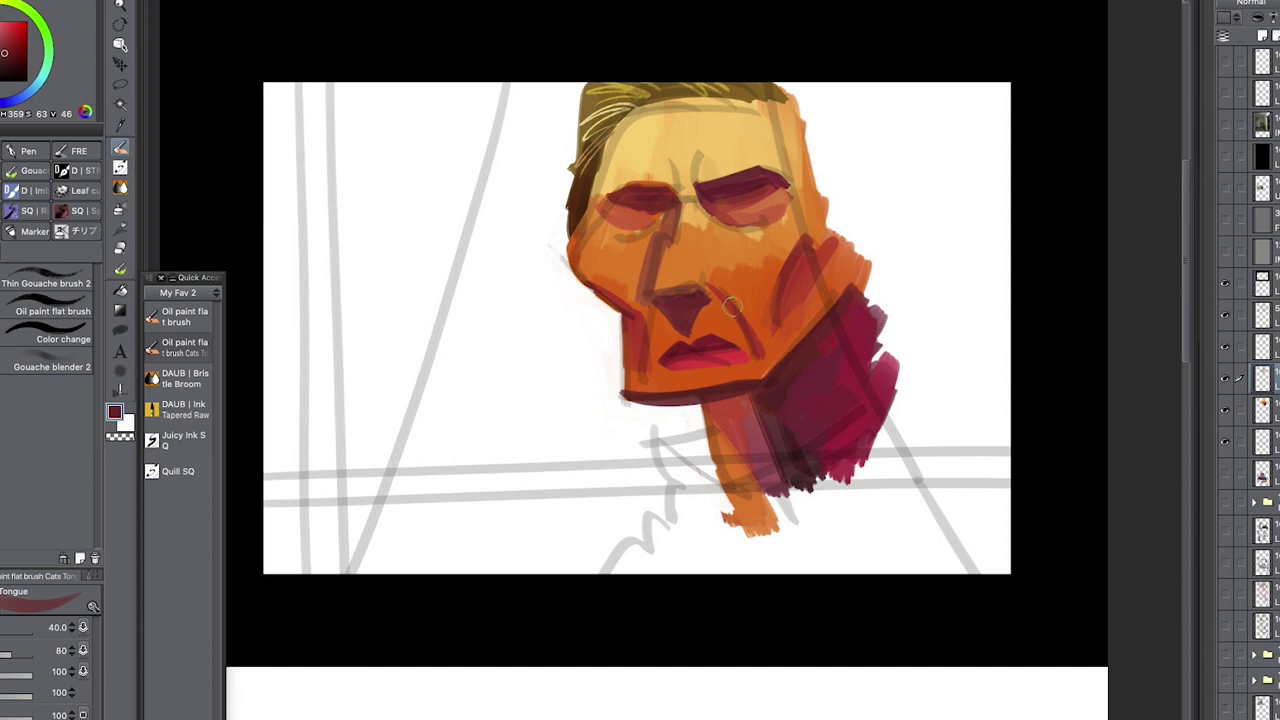
- Draw the lid lines and pupil of the eye nearer the sideburn with Quill SQ in very dark maroon (H357 S67 V24)
{"action": "key", "text": "c"}
{"action": "key", "text": "p"}
{"action": "left_click", "coordinate": [655, 195], "text": "alt"}
{"action": "mouse_move", "coordinate": [678, 202]}
{"action": "left_mouse_down"}
{"action": "mouse_move", "coordinate": [614, 208]}
{"action": "mouse_move", "coordinate": [678, 199]}
{"action": "mouse_move", "coordinate": [666, 204]}
{"action": "left_mouse_up"}
{"action": "key", "text": "ctrl+z"}
{"action": "left_click", "coordinate": [6, 67]}
{"action": "key", "text": "ctrl+z"}
{"action": "key", "text": "ctrl+z"}
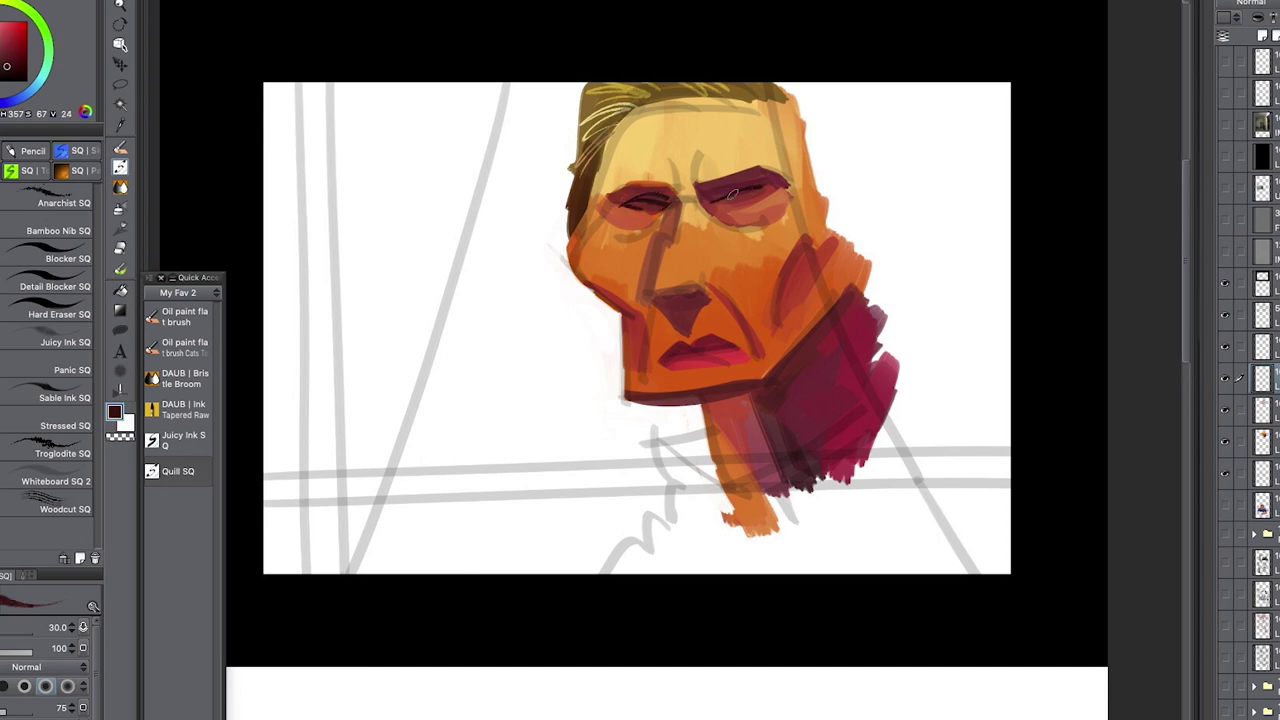
- Draw the lid lines and pupil of the other eye in the same very dark maroon
{"action": "key", "text": "ctrl+z"}
{"action": "mouse_move", "coordinate": [755, 190]}
{"action": "left_mouse_down"}
{"action": "mouse_move", "coordinate": [725, 193]}
{"action": "mouse_move", "coordinate": [770, 189]}
{"action": "mouse_move", "coordinate": [719, 206]}
{"action": "mouse_move", "coordinate": [701, 172]}
{"action": "mouse_move", "coordinate": [750, 188]}
{"action": "mouse_move", "coordinate": [713, 200]}
{"action": "mouse_move", "coordinate": [765, 188]}
{"action": "mouse_move", "coordinate": [723, 203]}
{"action": "mouse_move", "coordinate": [766, 194]}
{"action": "left_mouse_up"}
{"action": "key", "text": "ctrl+z"}
{"action": "key", "text": "ctrl+z"}
{"action": "key", "text": "ctrl+z"}
- Paint both eyebrows as thick, frowning shapes with Quill SQ in dark maroon sampled from the neck shadow
{"action": "left_click", "coordinate": [802, 424], "text": "alt"}
{"action": "left_click_drag", "start_coordinate": [670, 190], "coordinate": [591, 187]}
{"action": "key", "text": "ctrl+z"}
{"action": "left_click_drag", "start_coordinate": [670, 186], "coordinate": [617, 195]}
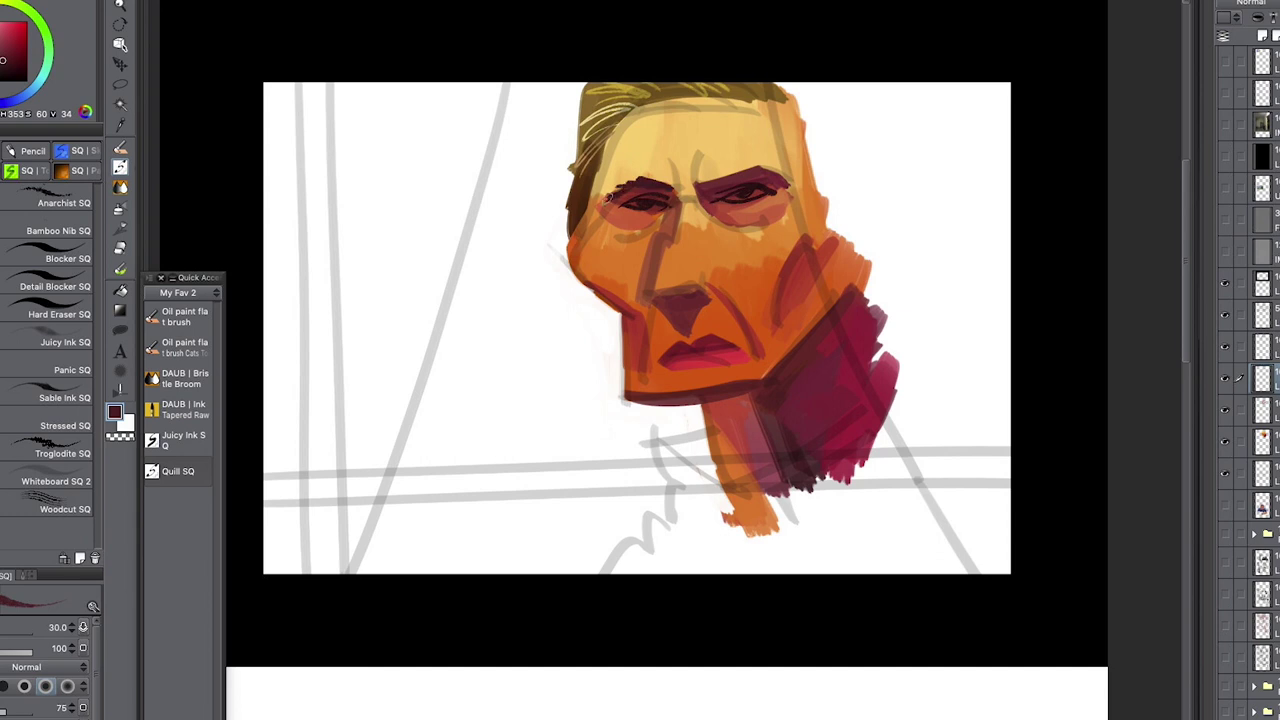
{"action": "key", "text": "ctrl+z"}
{"action": "mouse_move", "coordinate": [670, 189]}
{"action": "left_mouse_down"}
{"action": "mouse_move", "coordinate": [622, 197]}
{"action": "mouse_move", "coordinate": [768, 172]}
{"action": "left_mouse_up"}
{"action": "left_click", "coordinate": [845, 333], "text": "alt"}
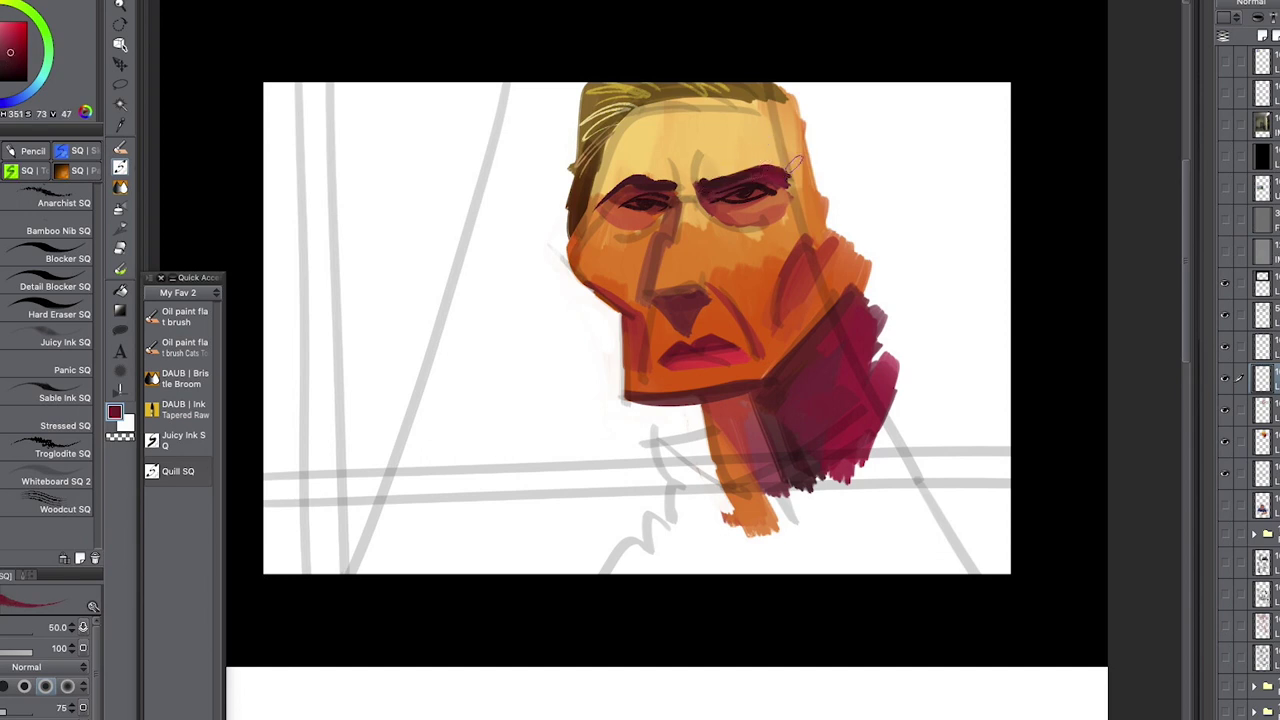
- Paint the nostrils and the line between the lips with Quill SQ in very dark maroon (H356 S68 V18)
{"action": "left_click", "coordinate": [638, 181], "text": "alt"}
{"action": "left_click_drag", "start_coordinate": [675, 295], "coordinate": [702, 290]}
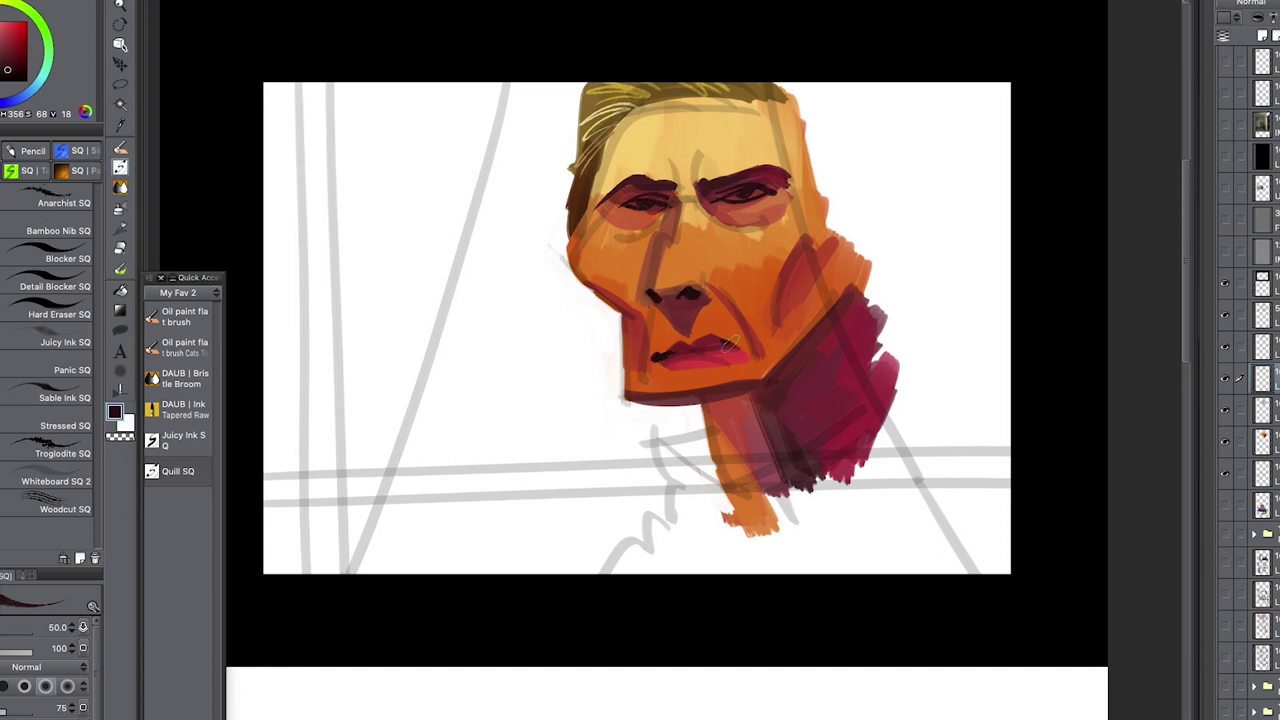
{"action": "left_click", "coordinate": [792, 390], "text": "alt"}
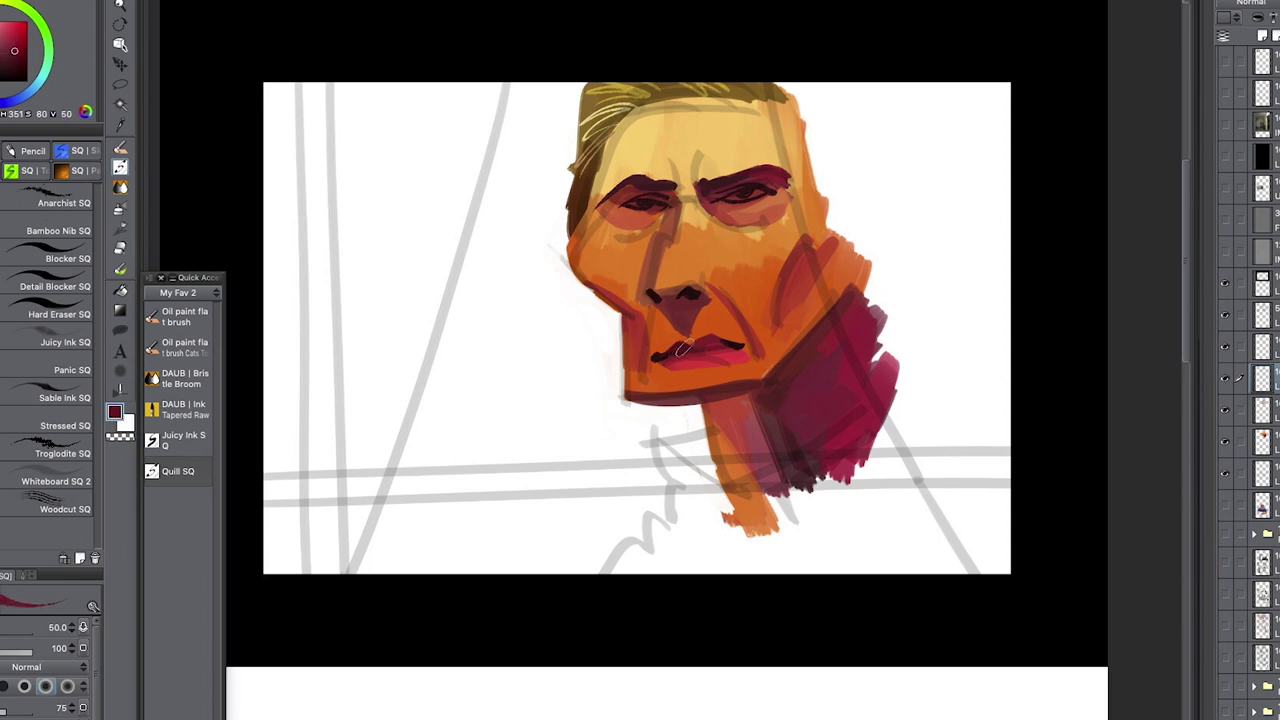
{"action": "left_click", "coordinate": [714, 338], "text": "alt"}
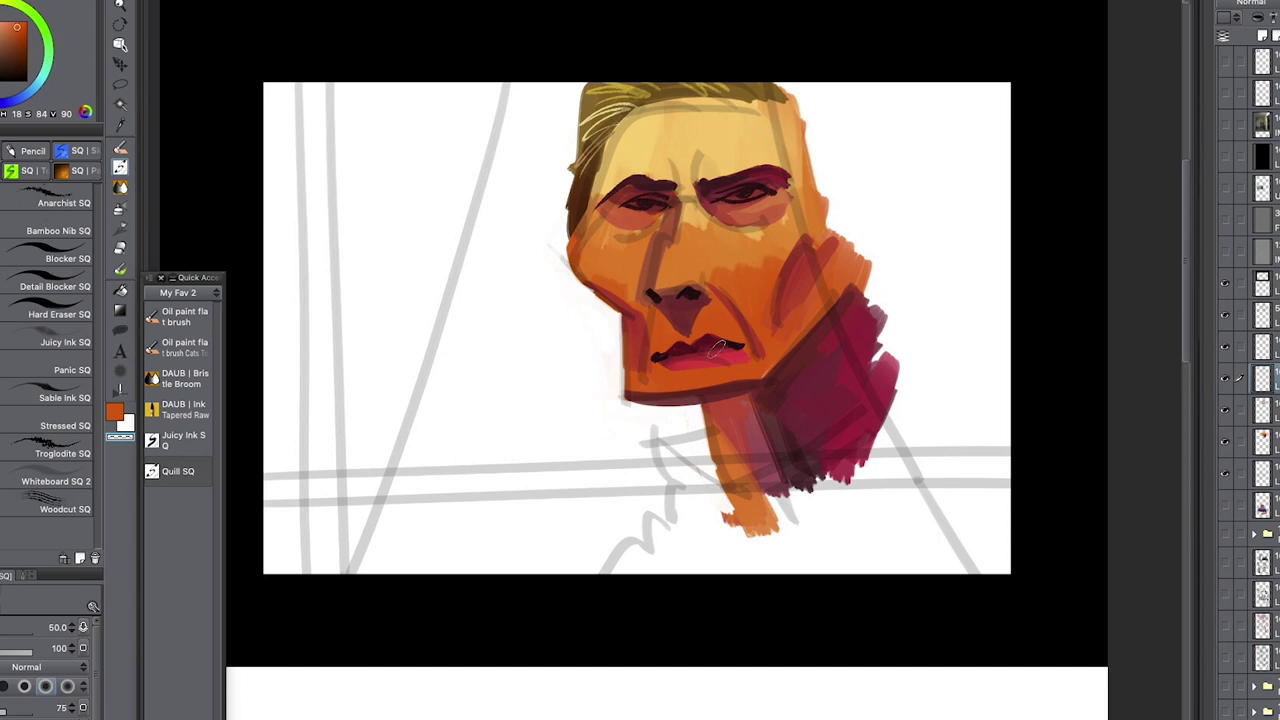
- Toggle the face paint layers to check their contents and merge them together
{"action": "key", "text": "i"}
{"action": "key", "text": "b"}
{"action": "key", "text": "p"}
{"action": "left_click", "coordinate": [1225, 378]}
{"action": "left_click", "coordinate": [1225, 378]}
{"action": "left_click", "coordinate": [1225, 410]}
{"action": "left_click", "coordinate": [1225, 410]}
{"action": "left_click", "coordinate": [1239, 410]}
{"action": "key", "text": "shift+alt+e"}
{"action": "left_click", "coordinate": [1238, 412]}
{"action": "key", "text": "shift+alt+e"}
{"action": "key", "text": "b"}
{"action": "mouse_move", "coordinate": [714, 304]}
{"action": "left_mouse_down"}
{"action": "mouse_move", "coordinate": [768, 318]}
{"action": "mouse_move", "coordinate": [692, 346]}
{"action": "left_mouse_up"}
{"action": "key", "text": "ctrl+z"}
{"action": "key", "text": "p"}
{"action": "key", "text": "ctrl+z"}
- Highlight the lower lip in pink (H359 S55 V98) and add a red-brown shadow (H6 S72 V64) beneath it
{"action": "key", "text": "c"}
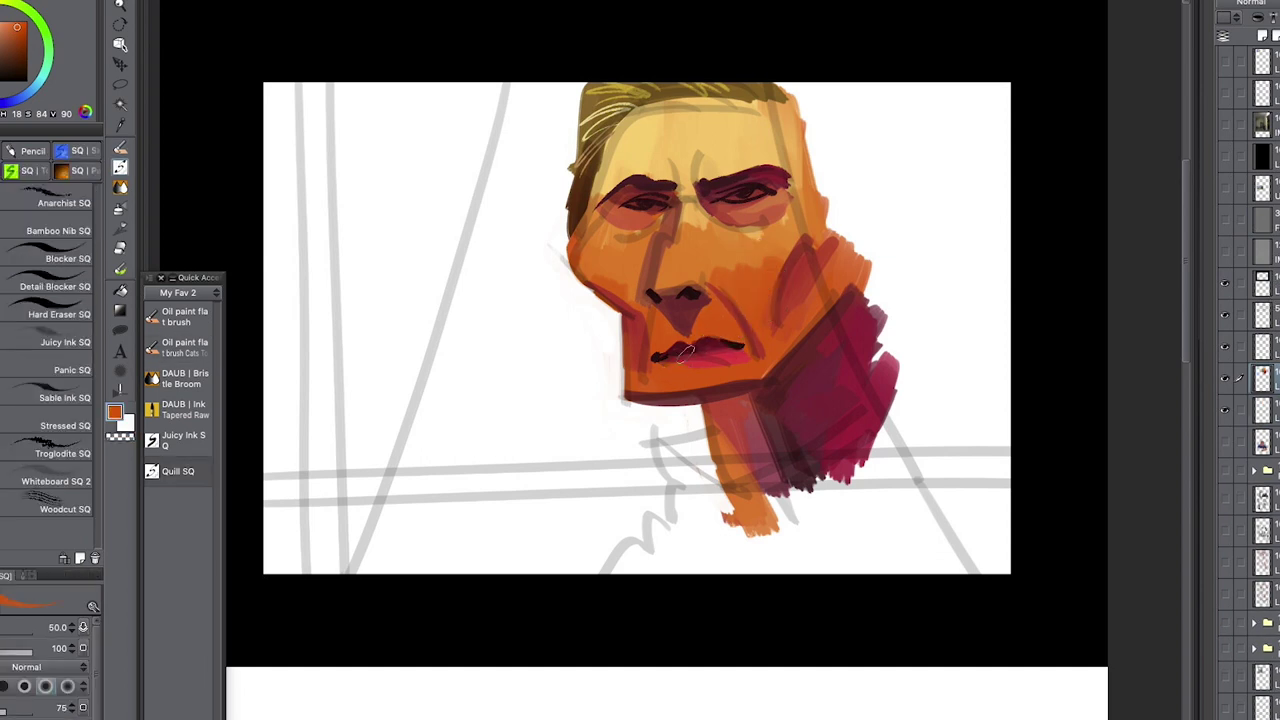
{"action": "left_click", "coordinate": [703, 343], "text": "alt"}
{"action": "left_click", "coordinate": [698, 343], "text": "alt"}
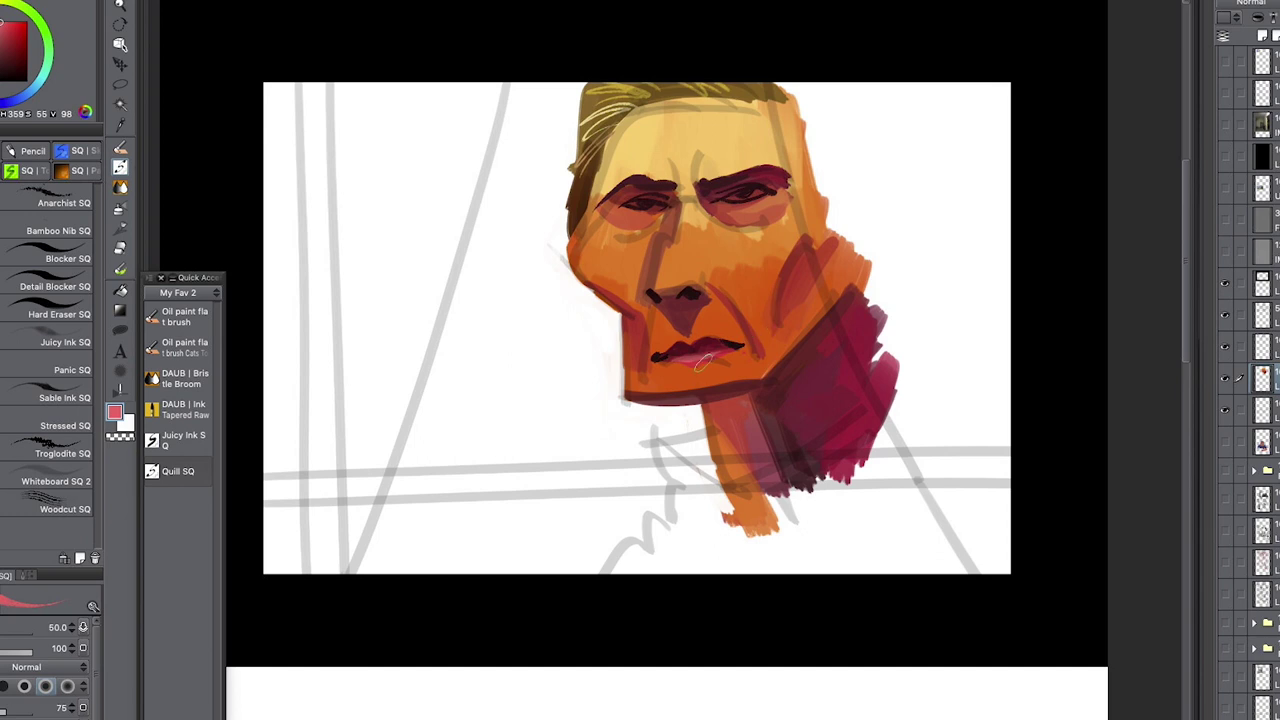
{"action": "left_click", "coordinate": [673, 375], "text": "alt"}
{"action": "left_click", "coordinate": [678, 375], "text": "alt"}
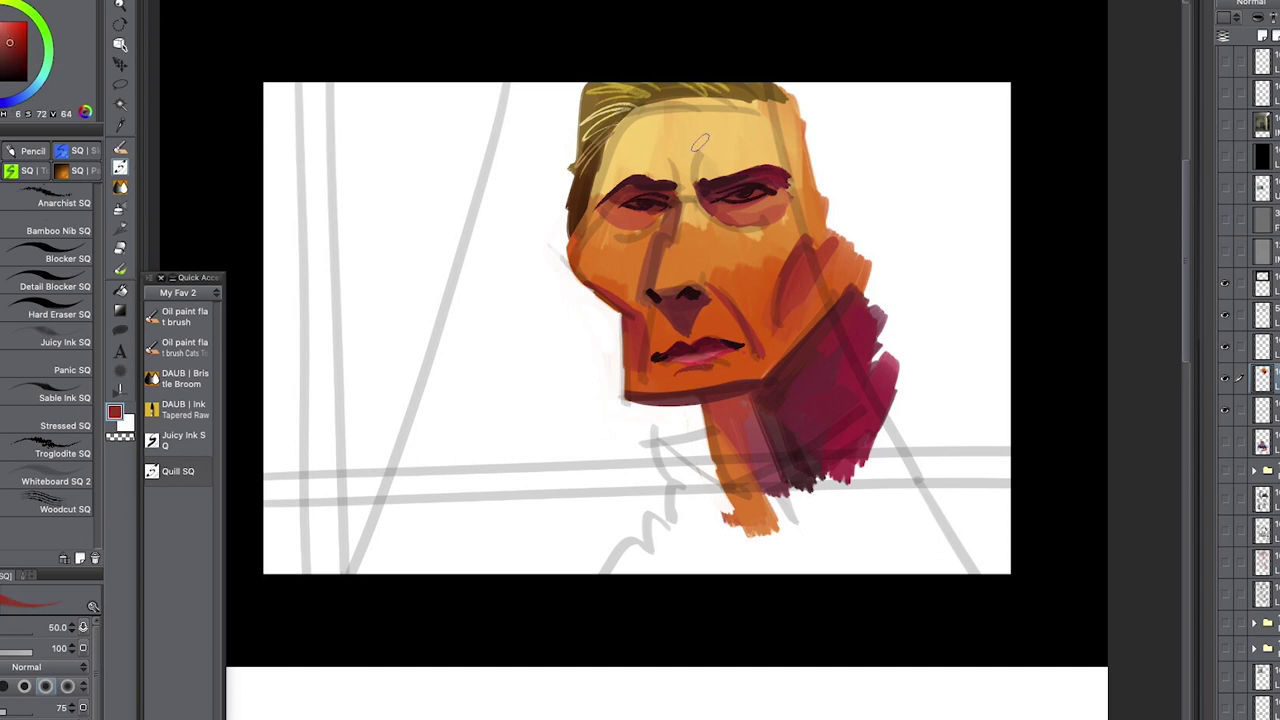
- Paint the two frown lines between the eyebrows in orange-brown (H20 S82 V91)
{"action": "left_click", "coordinate": [683, 182], "text": "alt"}
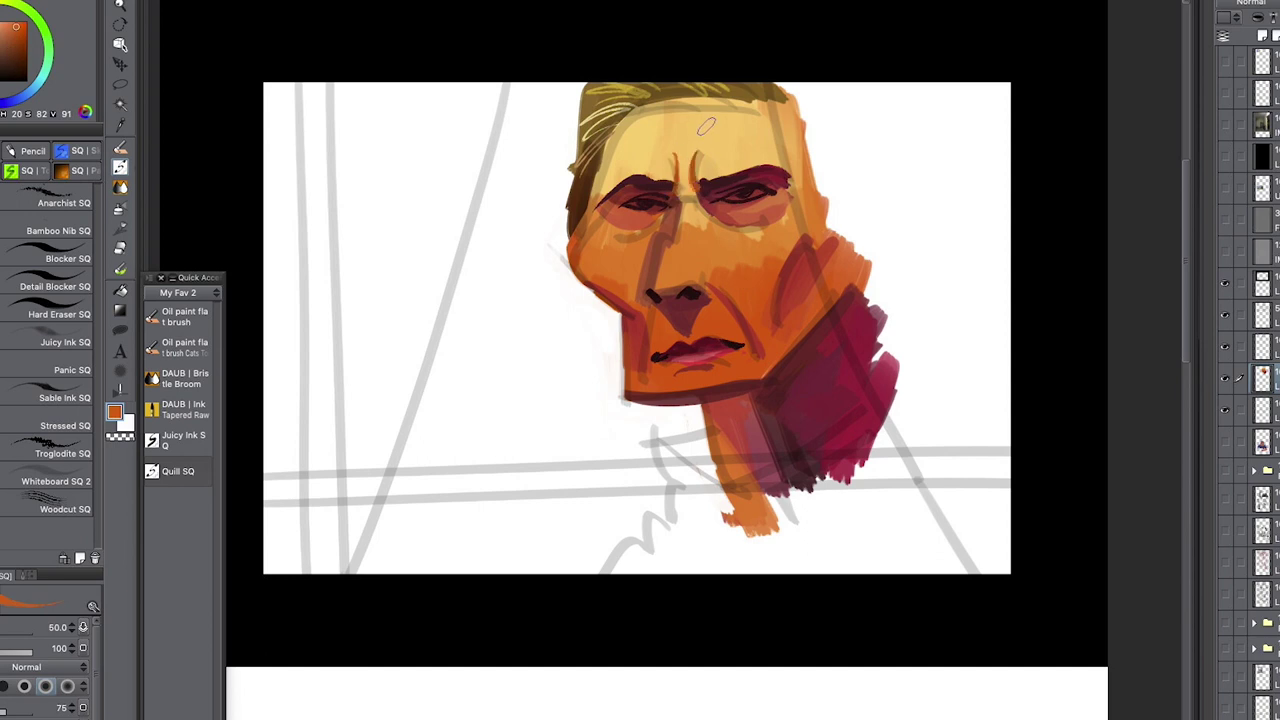
{"action": "left_click_drag", "start_coordinate": [779, 320], "coordinate": [780, 309]}
- Paint the small inner collar area in front of the neck with Quill SQ in dark purple (H339 S81 V40)
{"action": "left_click", "coordinate": [12, 37]}
{"action": "left_click_drag", "start_coordinate": [664, 430], "coordinate": [717, 476]}
{"action": "left_click", "coordinate": [15, 57]}
{"action": "mouse_move", "coordinate": [664, 432]}
{"action": "left_mouse_down"}
{"action": "mouse_move", "coordinate": [719, 477]}
{"action": "mouse_move", "coordinate": [708, 425]}
{"action": "left_mouse_up"}
{"action": "left_click_drag", "start_coordinate": [708, 425], "coordinate": [689, 436]}
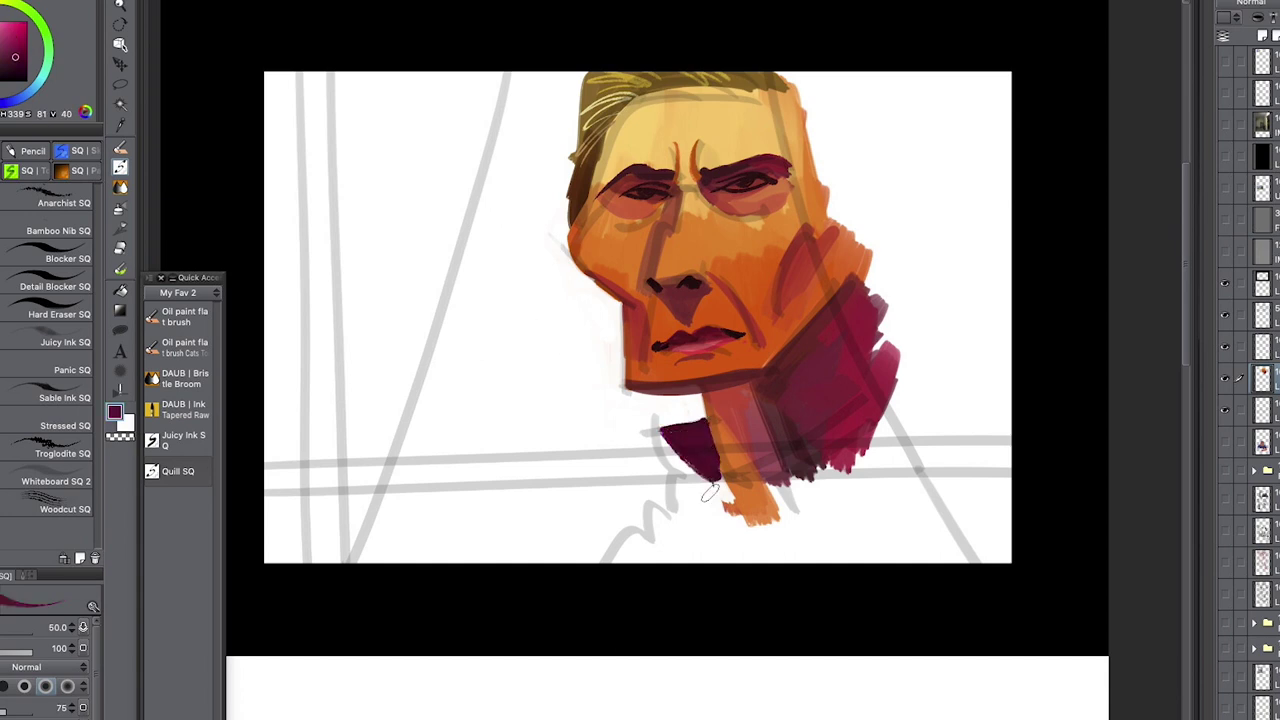
{"action": "key", "text": "c"}
{"action": "key", "text": "c"}
{"action": "left_click_drag", "start_coordinate": [664, 444], "coordinate": [752, 503]}
- Block in the jacket's shoulders and chest in brick red (H9 S72 V80) with the oil paint flat brush at size 40
{"action": "left_click", "coordinate": [13, 32]}
{"action": "mouse_move", "coordinate": [661, 443]}
{"action": "left_mouse_down"}
{"action": "mouse_move", "coordinate": [674, 473]}
{"action": "mouse_move", "coordinate": [660, 447]}
{"action": "mouse_move", "coordinate": [681, 454]}
{"action": "mouse_move", "coordinate": [682, 497]}
{"action": "mouse_move", "coordinate": [716, 509]}
{"action": "left_mouse_up"}
{"action": "left_click", "coordinate": [185, 316]}
{"action": "mouse_move", "coordinate": [662, 445]}
{"action": "left_mouse_down"}
{"action": "mouse_move", "coordinate": [732, 495]}
{"action": "mouse_move", "coordinate": [684, 497]}
{"action": "mouse_move", "coordinate": [671, 512]}
{"action": "mouse_move", "coordinate": [665, 501]}
{"action": "mouse_move", "coordinate": [636, 535]}
{"action": "mouse_move", "coordinate": [659, 579]}
{"action": "mouse_move", "coordinate": [659, 532]}
{"action": "mouse_move", "coordinate": [708, 504]}
{"action": "mouse_move", "coordinate": [663, 605]}
{"action": "mouse_move", "coordinate": [730, 547]}
{"action": "mouse_move", "coordinate": [739, 490]}
{"action": "mouse_move", "coordinate": [714, 582]}
{"action": "left_mouse_up"}
{"action": "mouse_move", "coordinate": [885, 394]}
{"action": "left_mouse_down"}
{"action": "mouse_move", "coordinate": [775, 466]}
{"action": "mouse_move", "coordinate": [871, 386]}
{"action": "mouse_move", "coordinate": [764, 470]}
{"action": "mouse_move", "coordinate": [823, 451]}
{"action": "mouse_move", "coordinate": [841, 431]}
{"action": "mouse_move", "coordinate": [736, 493]}
{"action": "mouse_move", "coordinate": [848, 440]}
{"action": "mouse_move", "coordinate": [835, 486]}
{"action": "mouse_move", "coordinate": [760, 566]}
{"action": "mouse_move", "coordinate": [912, 458]}
{"action": "mouse_move", "coordinate": [854, 544]}
{"action": "mouse_move", "coordinate": [956, 500]}
{"action": "mouse_move", "coordinate": [883, 588]}
{"action": "mouse_move", "coordinate": [820, 516]}
{"action": "left_mouse_up"}
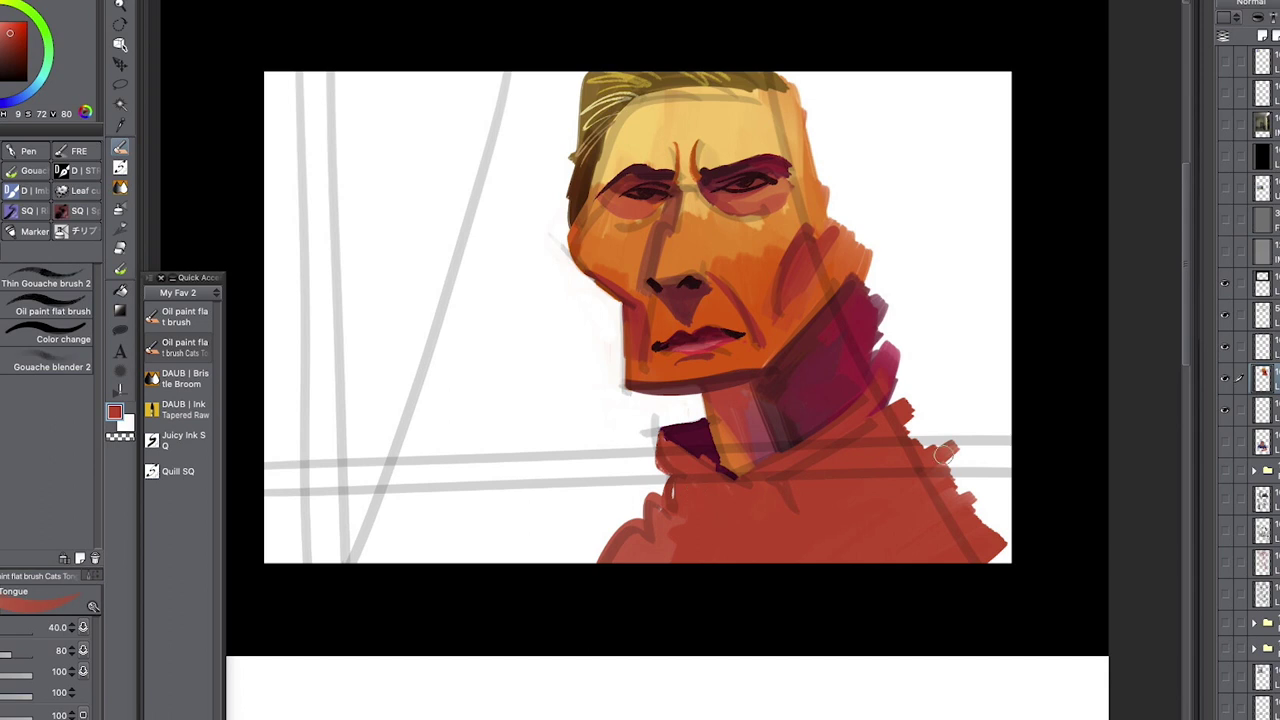
{"action": "scroll", "coordinate": [756, 535], "scroll_direction": "down", "scroll_amount": 2}
{"action": "scroll", "coordinate": [756, 535], "scroll_direction": "up", "scroll_amount": 1}
{"action": "mouse_move", "coordinate": [881, 423]}
{"action": "left_mouse_down"}
{"action": "mouse_move", "coordinate": [872, 396]}
{"action": "mouse_move", "coordinate": [942, 550]}
{"action": "left_mouse_up"}
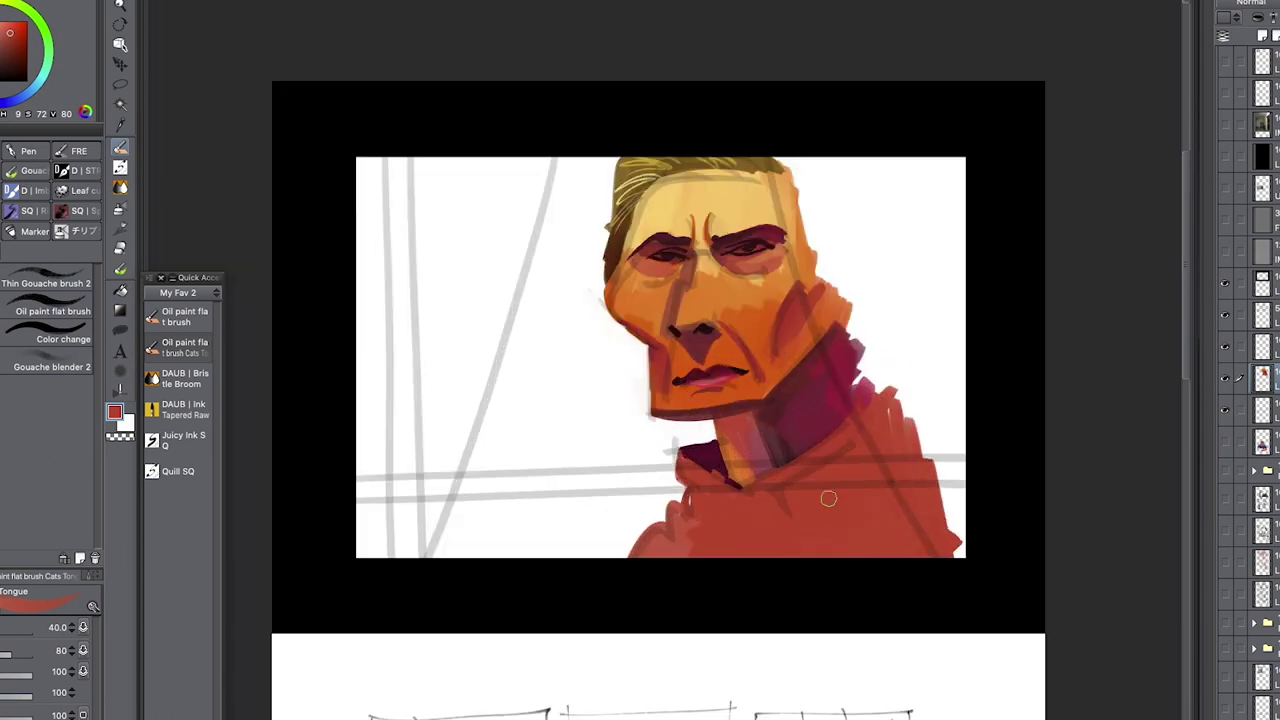
- Paint a dark purple shadow (H326 S51 V29) on the jacket along the lower edge of the collar
{"action": "left_click", "coordinate": [704, 436], "text": "alt"}
{"action": "left_click_drag", "start_coordinate": [12, 54], "coordinate": [5, 62]}
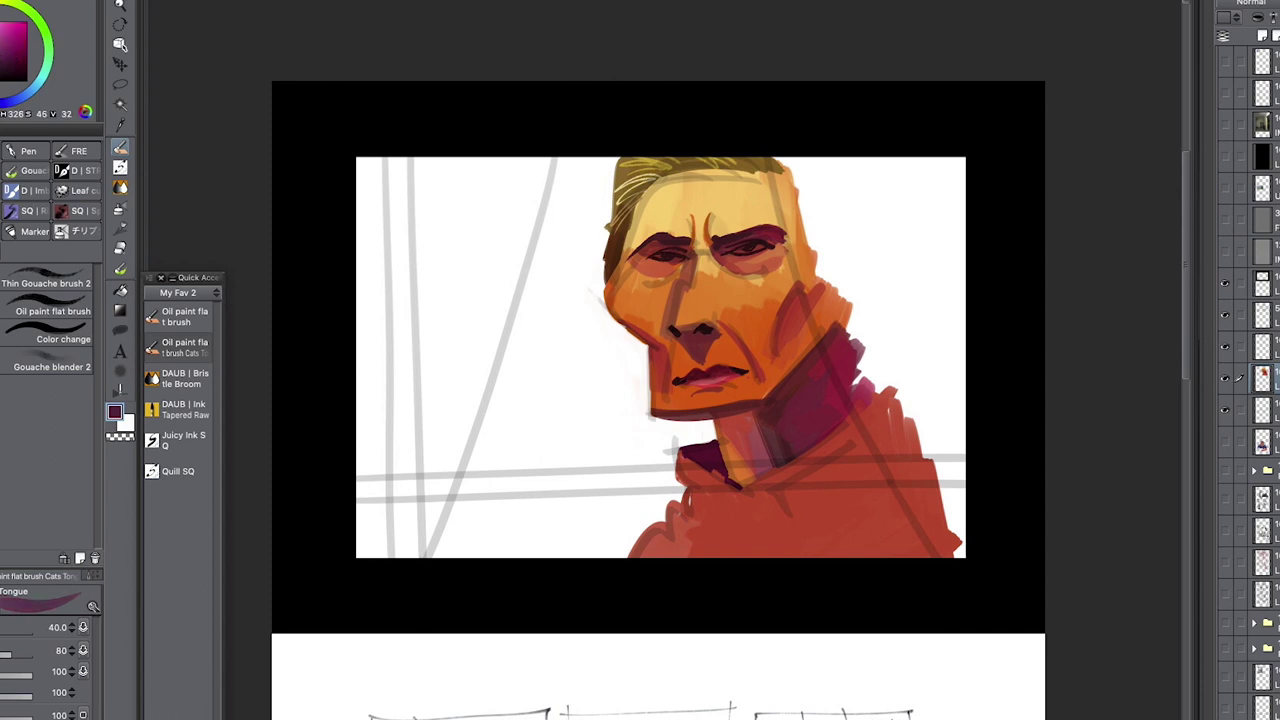
{"action": "left_click_drag", "start_coordinate": [876, 414], "coordinate": [762, 495]}
{"action": "mouse_move", "coordinate": [849, 431]}
{"action": "left_mouse_down"}
{"action": "mouse_move", "coordinate": [745, 503]}
{"action": "mouse_move", "coordinate": [857, 415]}
{"action": "mouse_move", "coordinate": [813, 429]}
{"action": "mouse_move", "coordinate": [816, 419]}
{"action": "mouse_move", "coordinate": [728, 492]}
{"action": "left_mouse_up"}
{"action": "key", "text": "ctrl+z"}
{"action": "left_click_drag", "start_coordinate": [862, 430], "coordinate": [783, 511]}
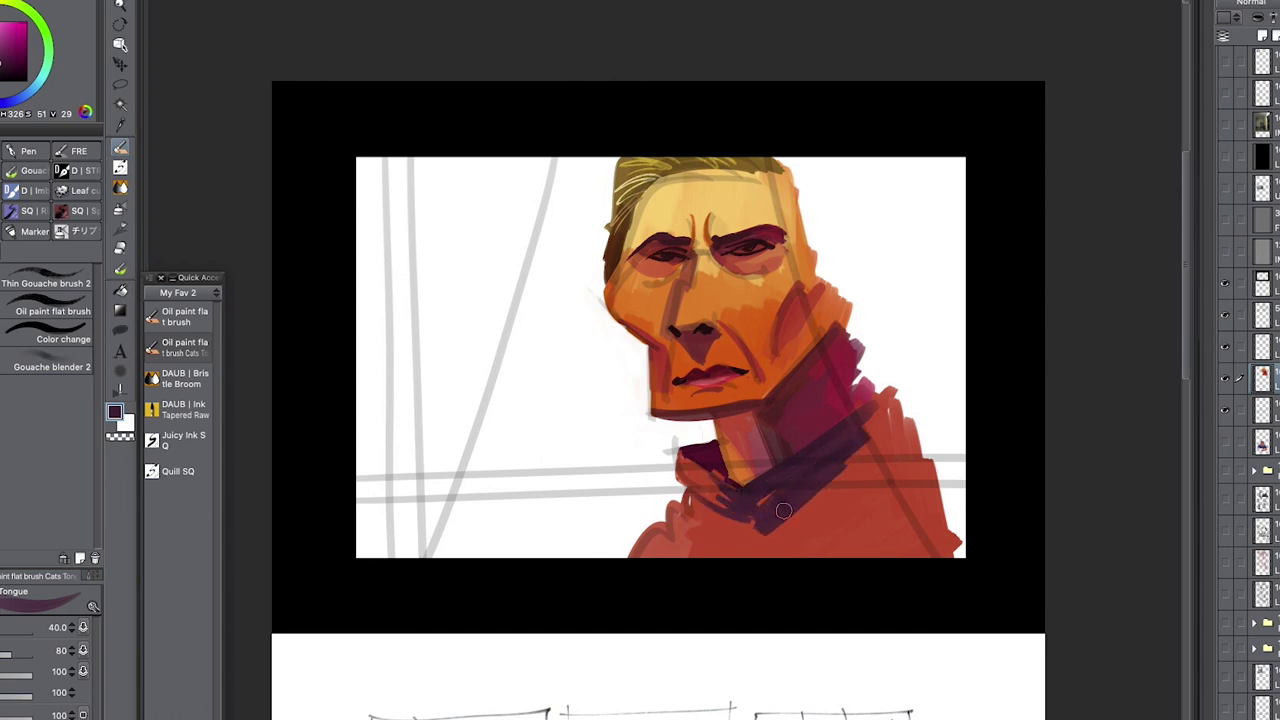
- Extend the shadow in darker purple (H327 S52 V26) across the jacket's chest and back shoulder
{"action": "mouse_move", "coordinate": [897, 433]}
{"action": "left_mouse_down"}
{"action": "mouse_move", "coordinate": [760, 545]}
{"action": "mouse_move", "coordinate": [820, 515]}
{"action": "mouse_move", "coordinate": [880, 415]}
{"action": "mouse_move", "coordinate": [792, 547]}
{"action": "mouse_move", "coordinate": [907, 478]}
{"action": "mouse_move", "coordinate": [780, 550]}
{"action": "left_mouse_up"}
{"action": "left_click", "coordinate": [717, 515], "text": "alt"}
{"action": "key", "text": "super+z"}
{"action": "left_click", "coordinate": [831, 497], "text": "alt"}
{"action": "mouse_move", "coordinate": [906, 468]}
{"action": "left_mouse_down"}
{"action": "mouse_move", "coordinate": [810, 550]}
{"action": "mouse_move", "coordinate": [832, 537]}
{"action": "left_mouse_up"}
{"action": "left_click_drag", "start_coordinate": [942, 519], "coordinate": [850, 546]}
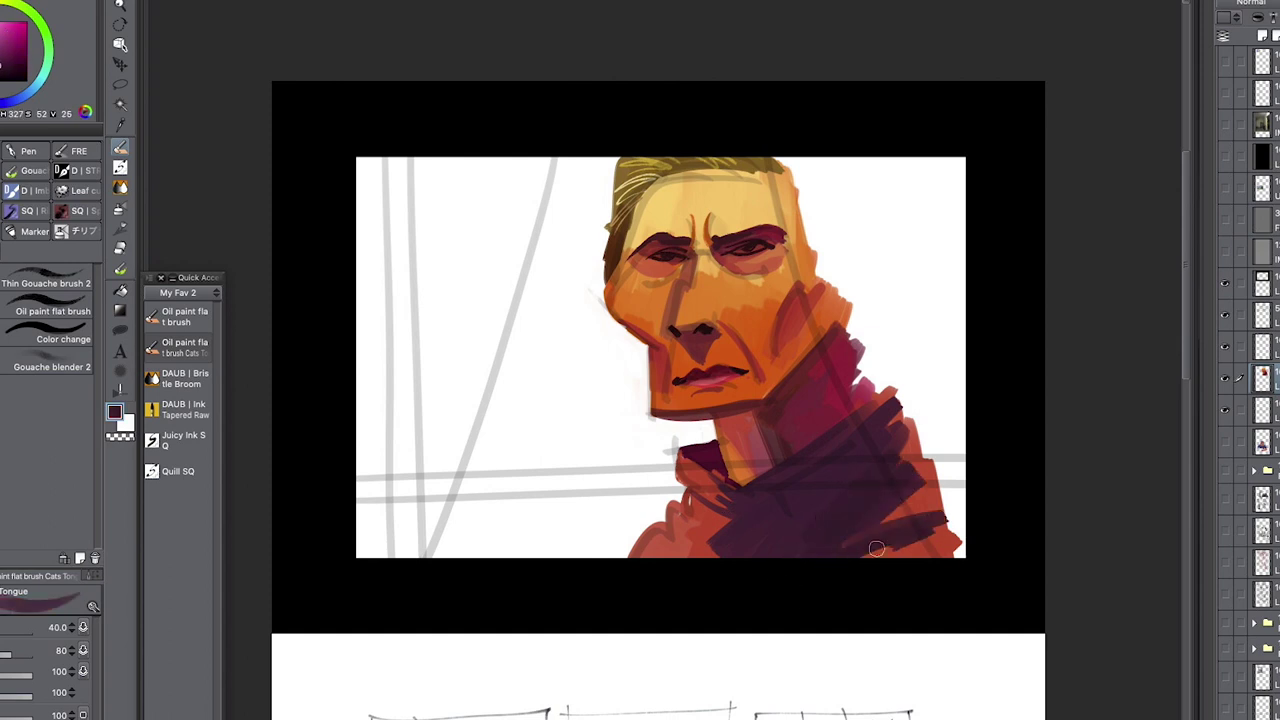
{"action": "left_click_drag", "start_coordinate": [940, 545], "coordinate": [860, 553]}
- Paint ochre-brown patches (H24 S72 V64) on the lower sleeve and on the jacket's front shoulder
{"action": "left_click", "coordinate": [711, 514], "text": "alt"}
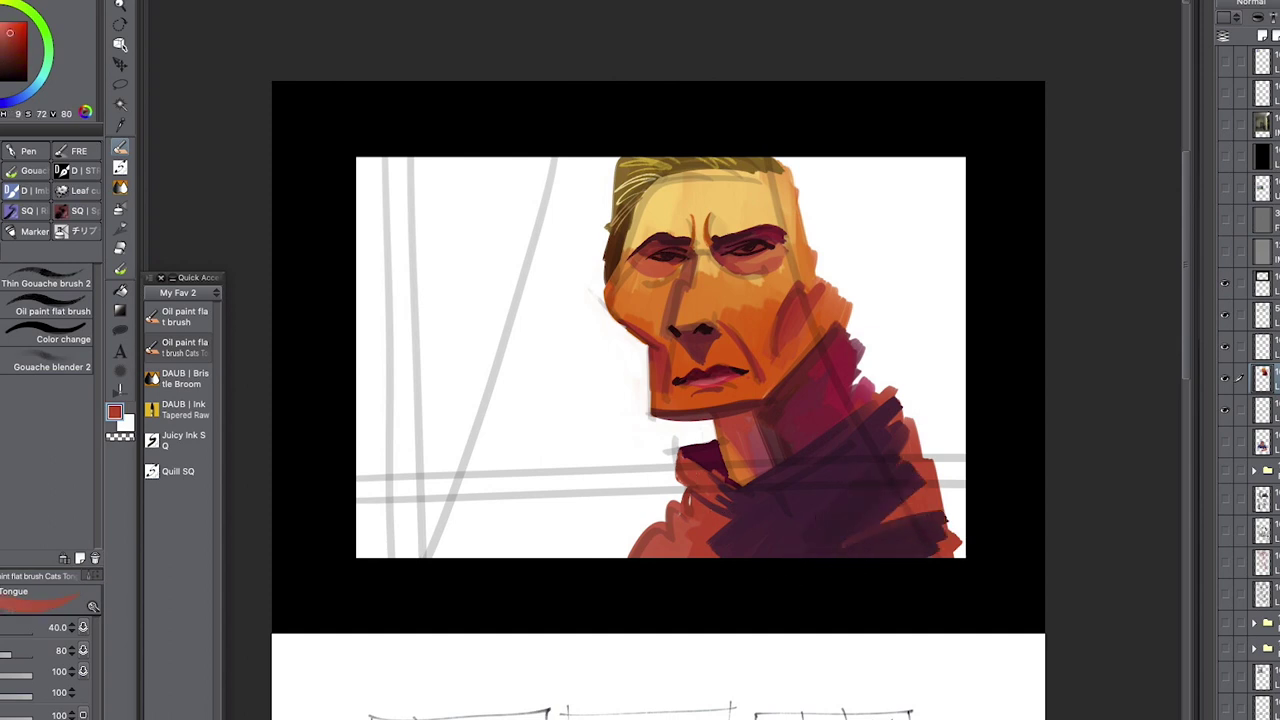
{"action": "left_click", "coordinate": [745, 478], "text": "alt"}
{"action": "left_click", "coordinate": [748, 470], "text": "alt"}
{"action": "left_click_drag", "start_coordinate": [909, 495], "coordinate": [825, 552]}
{"action": "mouse_move", "coordinate": [912, 500]}
{"action": "left_mouse_down"}
{"action": "mouse_move", "coordinate": [841, 495]}
{"action": "mouse_move", "coordinate": [811, 559]}
{"action": "mouse_move", "coordinate": [805, 546]}
{"action": "mouse_move", "coordinate": [917, 543]}
{"action": "left_mouse_up"}
{"action": "left_click", "coordinate": [838, 488], "text": "alt"}
{"action": "left_click", "coordinate": [868, 522], "text": "alt"}
{"action": "left_click_drag", "start_coordinate": [684, 521], "coordinate": [679, 543]}
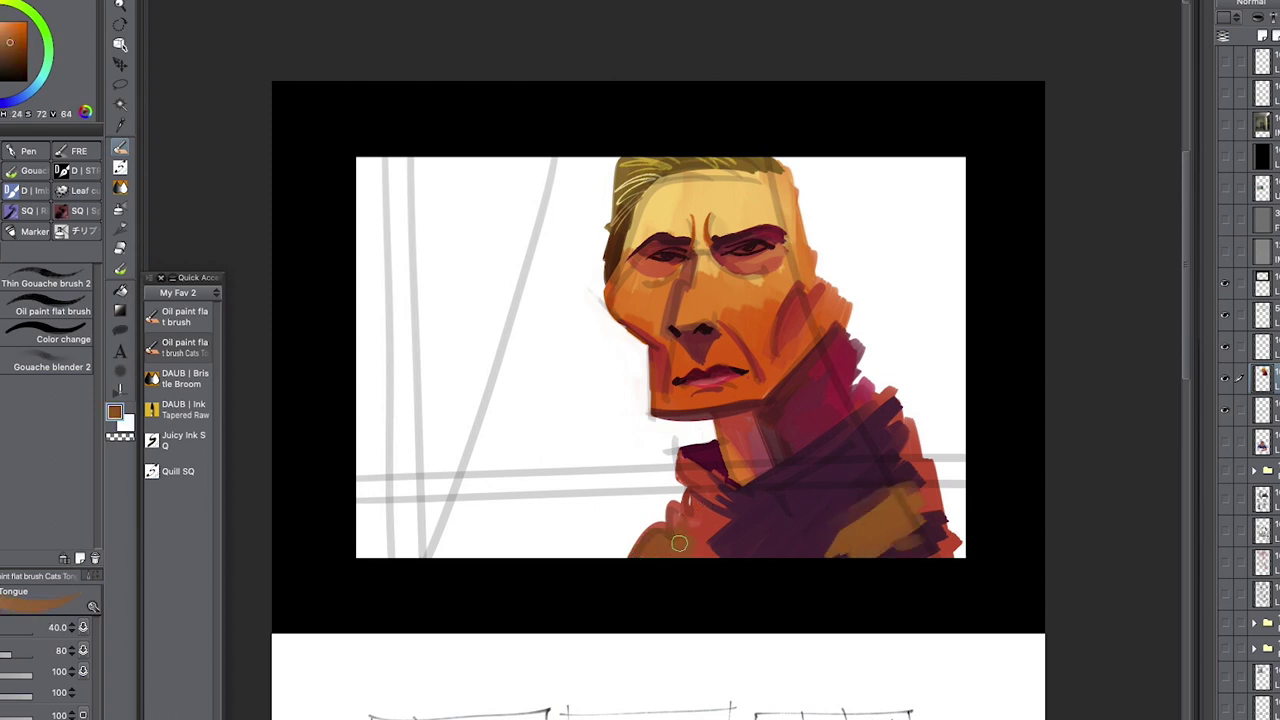
- Blend ochre and dark purple strokes over the jacket's chest and front shoulder using colours sampled from the painting
{"action": "left_click", "coordinate": [724, 498], "text": "alt"}
{"action": "mouse_move", "coordinate": [724, 500]}
{"action": "left_mouse_down"}
{"action": "mouse_move", "coordinate": [689, 565]}
{"action": "mouse_move", "coordinate": [719, 543]}
{"action": "mouse_move", "coordinate": [699, 482]}
{"action": "mouse_move", "coordinate": [719, 517]}
{"action": "mouse_move", "coordinate": [706, 522]}
{"action": "mouse_move", "coordinate": [741, 520]}
{"action": "mouse_move", "coordinate": [677, 526]}
{"action": "mouse_move", "coordinate": [750, 535]}
{"action": "mouse_move", "coordinate": [722, 522]}
{"action": "mouse_move", "coordinate": [745, 499]}
{"action": "mouse_move", "coordinate": [716, 507]}
{"action": "mouse_move", "coordinate": [729, 545]}
{"action": "mouse_move", "coordinate": [732, 503]}
{"action": "mouse_move", "coordinate": [708, 496]}
{"action": "mouse_move", "coordinate": [763, 518]}
{"action": "mouse_move", "coordinate": [698, 547]}
{"action": "left_mouse_up"}
{"action": "left_click", "coordinate": [707, 481], "text": "alt"}
{"action": "left_click", "coordinate": [737, 517], "text": "alt"}
{"action": "left_click", "coordinate": [748, 534], "text": "alt"}
{"action": "left_click", "coordinate": [724, 508], "text": "alt"}
{"action": "left_click", "coordinate": [752, 526], "text": "alt"}
- Blend the ochre patch on the back sleeve into the purple shadow with sampled colours at brush size 60
{"action": "left_click", "coordinate": [893, 497], "text": "alt"}
{"action": "left_click", "coordinate": [823, 524], "text": "alt"}
{"action": "mouse_move", "coordinate": [826, 540]}
{"action": "left_mouse_down"}
{"action": "mouse_move", "coordinate": [871, 517]}
{"action": "mouse_move", "coordinate": [886, 477]}
{"action": "mouse_move", "coordinate": [832, 494]}
{"action": "left_mouse_up"}
{"action": "left_click", "coordinate": [896, 512], "text": "alt"}
{"action": "left_click", "coordinate": [826, 518], "text": "alt"}
{"action": "mouse_move", "coordinate": [884, 512]}
{"action": "left_mouse_down"}
{"action": "mouse_move", "coordinate": [837, 554]}
{"action": "mouse_move", "coordinate": [880, 487]}
{"action": "left_mouse_up"}
{"action": "left_click", "coordinate": [871, 468], "text": "alt"}
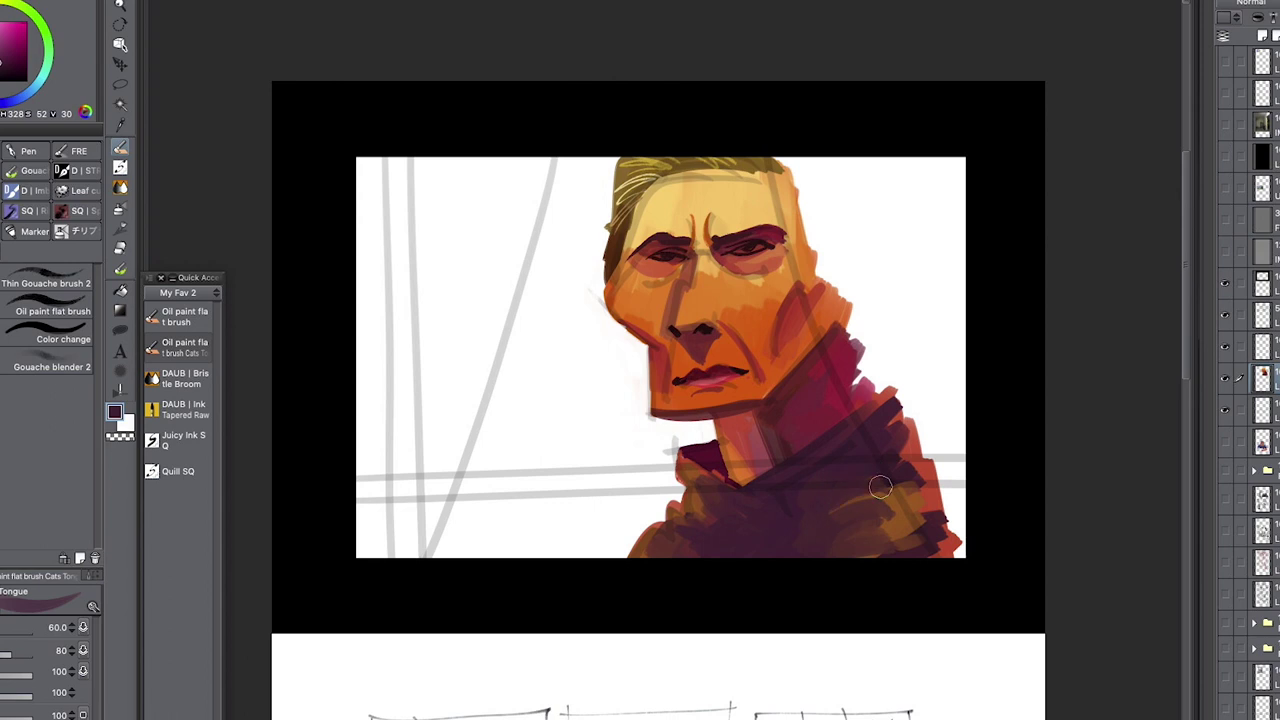
- Hide the sketch layer and draw the jacket's collar and fold lines with Quill SQ in very dark purple (H316 S54 V19)
{"action": "left_click", "coordinate": [1226, 316]}
{"action": "left_click", "coordinate": [885, 412], "text": "alt"}
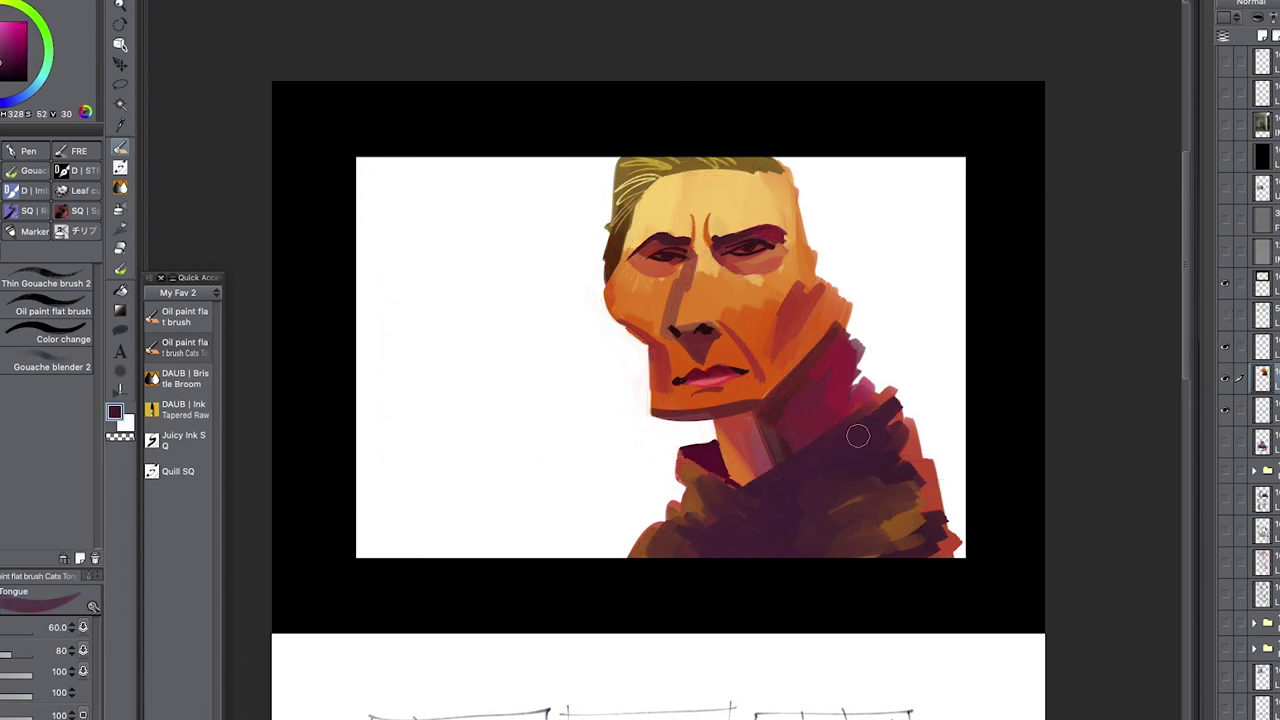
{"action": "left_click", "coordinate": [178, 472]}
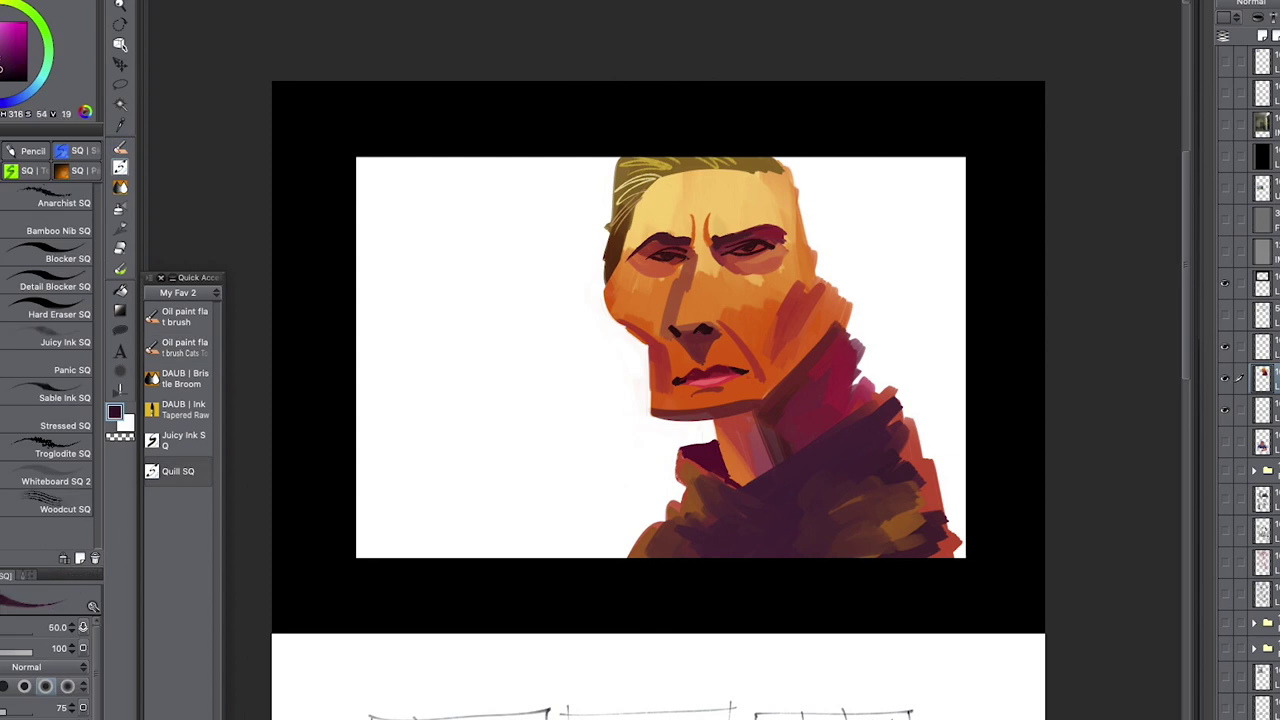
{"action": "left_click_drag", "start_coordinate": [870, 400], "coordinate": [752, 488]}
{"action": "key", "text": "super+z"}
{"action": "left_click_drag", "start_coordinate": [866, 404], "coordinate": [744, 490]}
{"action": "key", "text": "]"}
{"action": "key", "text": "]"}
{"action": "key", "text": "super+z"}
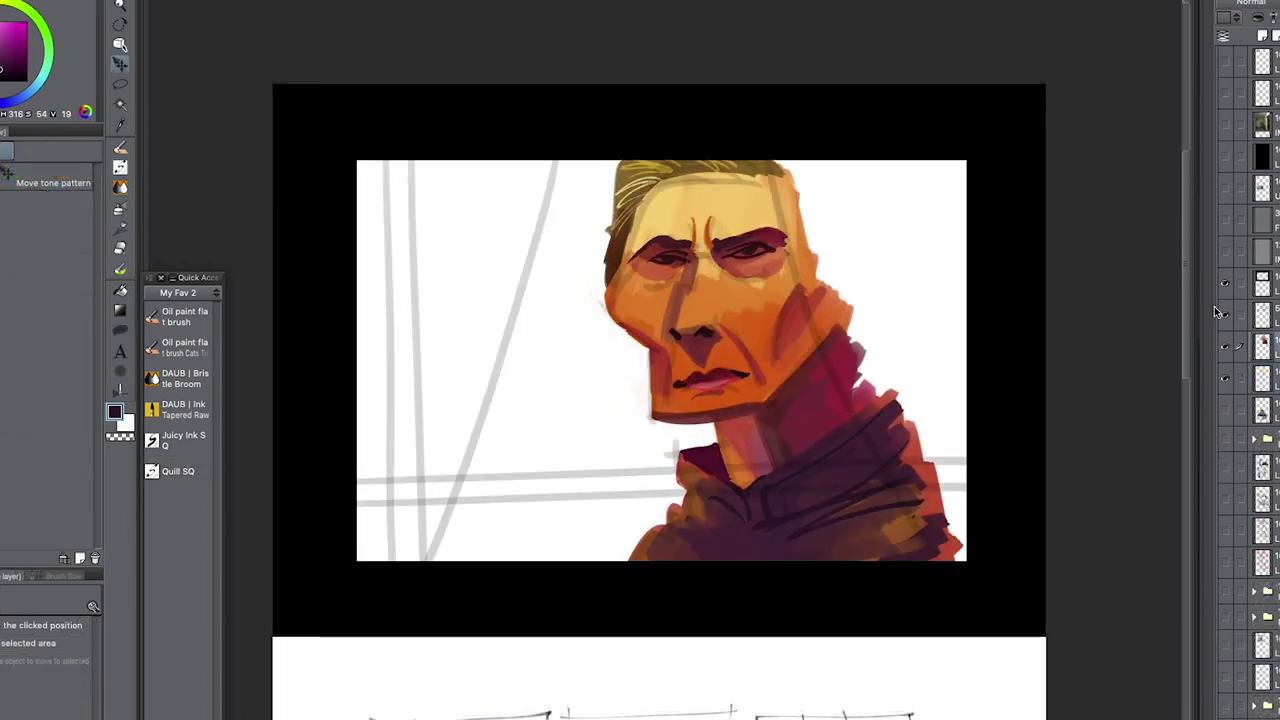
- Add a layer beneath the figure and paint the first olive-brown (H41 S71 V41) background strokes in front of the face
{"action": "left_click", "coordinate": [1276, 378]}
{"action": "key", "text": "b"}
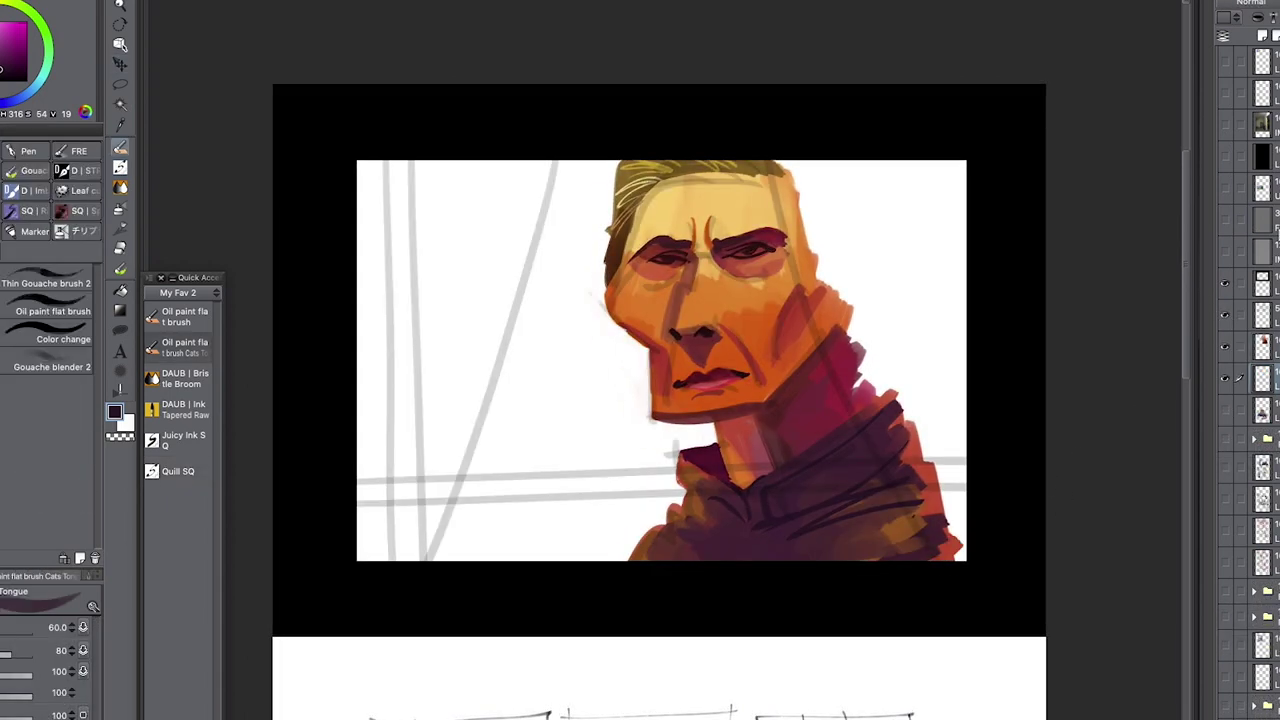
{"action": "left_click", "coordinate": [655, 272], "text": "alt"}
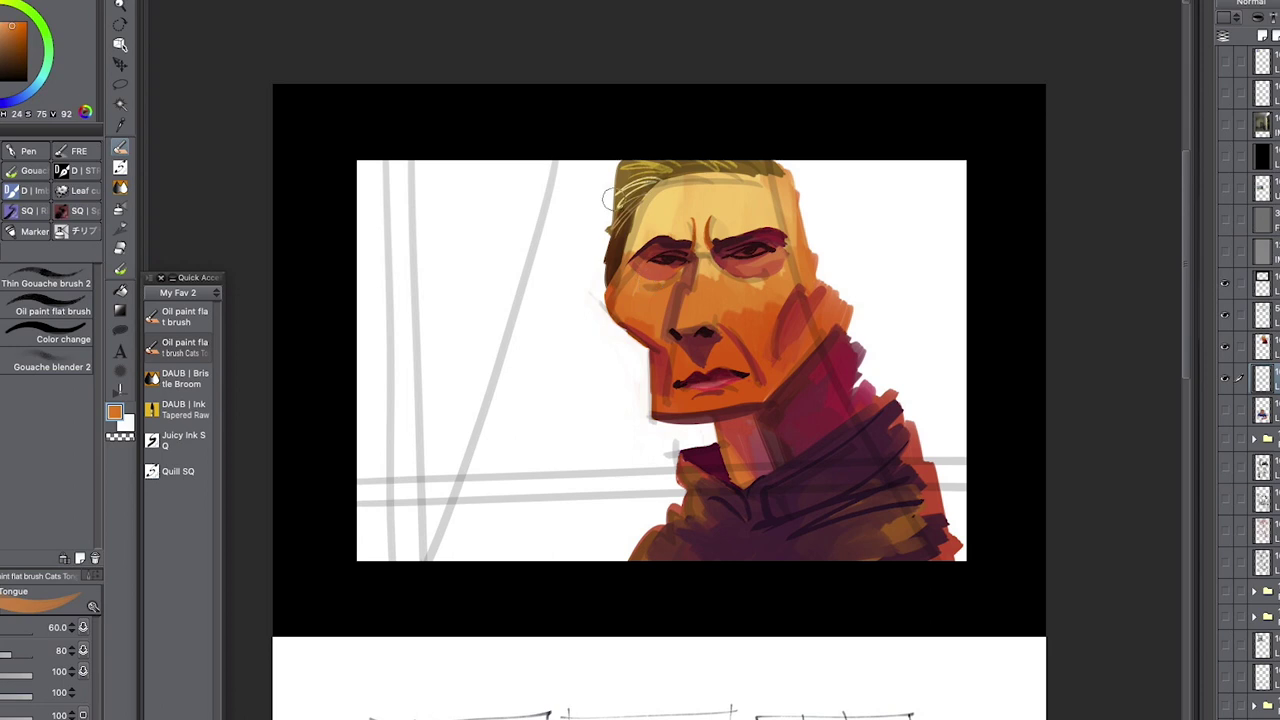
{"action": "left_click_drag", "start_coordinate": [12, 26], "coordinate": [12, 48]}
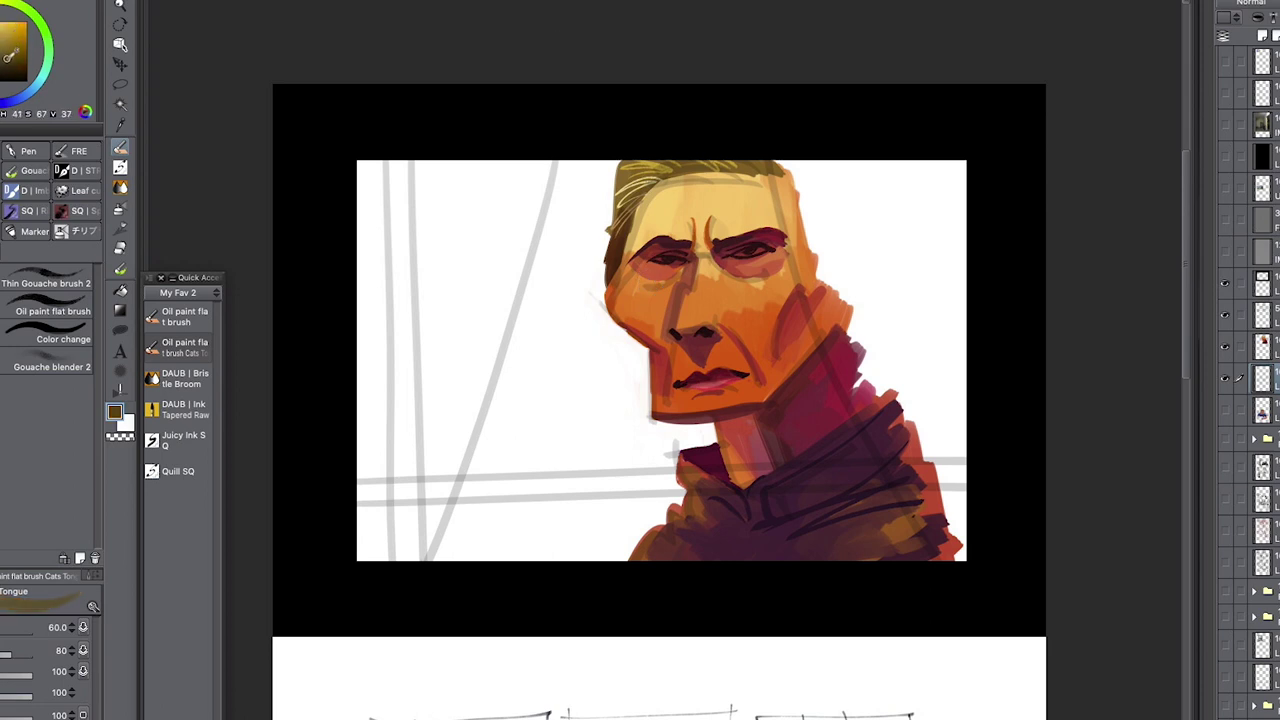
{"action": "left_click", "coordinate": [188, 377]}
{"action": "key", "text": "super+shift+n"}
{"action": "left_click_drag", "start_coordinate": [612, 272], "coordinate": [560, 438]}
{"action": "left_click_drag", "start_coordinate": [634, 338], "coordinate": [620, 474]}
{"action": "left_click_drag", "start_coordinate": [578, 206], "coordinate": [556, 270]}
{"action": "key", "text": "bracketright"}
{"action": "key", "text": "bracketright"}
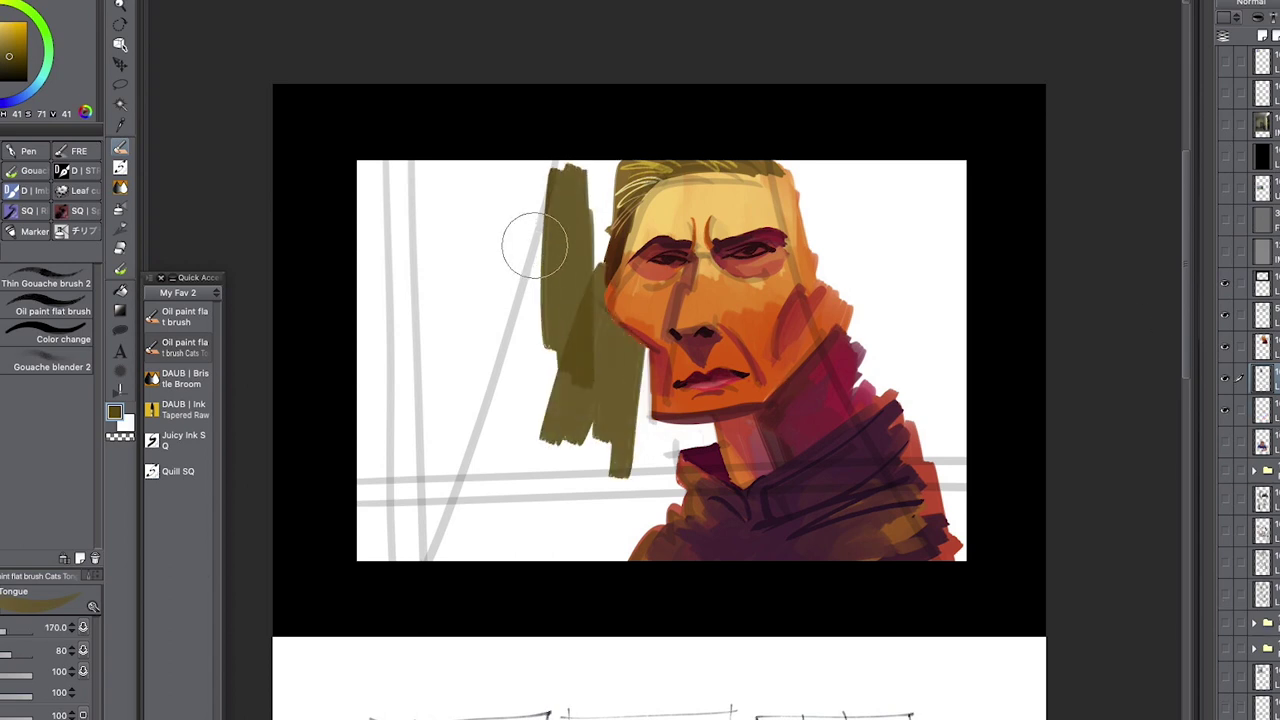
- Extend the olive-brown background on both sides of the figure with the oil paint flat brush at size 170
{"action": "left_click_drag", "start_coordinate": [640, 305], "coordinate": [623, 472]}
{"action": "left_click_drag", "start_coordinate": [565, 330], "coordinate": [478, 440]}
{"action": "left_click_drag", "start_coordinate": [560, 325], "coordinate": [520, 466]}
{"action": "left_click_drag", "start_coordinate": [670, 400], "coordinate": [655, 488]}
{"action": "left_click_drag", "start_coordinate": [512, 255], "coordinate": [488, 385]}
{"action": "mouse_move", "coordinate": [525, 290]}
{"action": "left_mouse_down"}
{"action": "mouse_move", "coordinate": [538, 412]}
{"action": "mouse_move", "coordinate": [537, 201]}
{"action": "mouse_move", "coordinate": [605, 212]}
{"action": "mouse_move", "coordinate": [505, 179]}
{"action": "mouse_move", "coordinate": [558, 196]}
{"action": "mouse_move", "coordinate": [566, 306]}
{"action": "mouse_move", "coordinate": [563, 174]}
{"action": "mouse_move", "coordinate": [475, 484]}
{"action": "mouse_move", "coordinate": [681, 424]}
{"action": "mouse_move", "coordinate": [493, 345]}
{"action": "mouse_move", "coordinate": [390, 456]}
{"action": "left_mouse_up"}
{"action": "mouse_move", "coordinate": [840, 274]}
{"action": "left_mouse_down"}
{"action": "mouse_move", "coordinate": [915, 322]}
{"action": "mouse_move", "coordinate": [950, 525]}
{"action": "left_mouse_up"}
{"action": "mouse_move", "coordinate": [950, 525]}
{"action": "left_mouse_down"}
{"action": "mouse_move", "coordinate": [923, 277]}
{"action": "mouse_move", "coordinate": [950, 190]}
{"action": "left_mouse_up"}
{"action": "left_click_drag", "start_coordinate": [950, 190], "coordinate": [889, 294]}
- Paint a darker green shadow in the background beside the hair and the front of the face
{"action": "left_click", "coordinate": [11, 66]}
{"action": "mouse_move", "coordinate": [570, 159]}
{"action": "left_mouse_down"}
{"action": "mouse_move", "coordinate": [612, 174]}
{"action": "mouse_move", "coordinate": [578, 279]}
{"action": "left_mouse_up"}
{"action": "key", "text": "ctrl+z"}
{"action": "left_click_drag", "start_coordinate": [586, 133], "coordinate": [487, 366]}
{"action": "mouse_move", "coordinate": [545, 175]}
{"action": "left_mouse_down"}
{"action": "mouse_move", "coordinate": [585, 290]}
{"action": "mouse_move", "coordinate": [632, 349]}
{"action": "mouse_move", "coordinate": [548, 307]}
{"action": "mouse_move", "coordinate": [630, 420]}
{"action": "left_mouse_up"}
- Paint a dark brown band (H26 S80 V27) along the bottom of the background and vary the olive above it
{"action": "left_click", "coordinate": [15, 63]}
{"action": "left_click", "coordinate": [16, 62]}
{"action": "mouse_move", "coordinate": [525, 495]}
{"action": "left_mouse_down"}
{"action": "mouse_move", "coordinate": [423, 574]}
{"action": "mouse_move", "coordinate": [649, 554]}
{"action": "mouse_move", "coordinate": [665, 485]}
{"action": "left_mouse_up"}
{"action": "left_click", "coordinate": [550, 440], "text": "alt"}
{"action": "mouse_move", "coordinate": [551, 365]}
{"action": "left_mouse_down"}
{"action": "mouse_move", "coordinate": [534, 410]}
{"action": "mouse_move", "coordinate": [613, 323]}
{"action": "mouse_move", "coordinate": [692, 440]}
{"action": "left_mouse_up"}
{"action": "left_click", "coordinate": [590, 308], "text": "alt"}
{"action": "left_click", "coordinate": [543, 320], "text": "alt"}
{"action": "left_click_drag", "start_coordinate": [543, 320], "coordinate": [530, 322]}
{"action": "left_click", "coordinate": [552, 510], "text": "alt"}
{"action": "left_click_drag", "start_coordinate": [554, 511], "coordinate": [478, 555]}
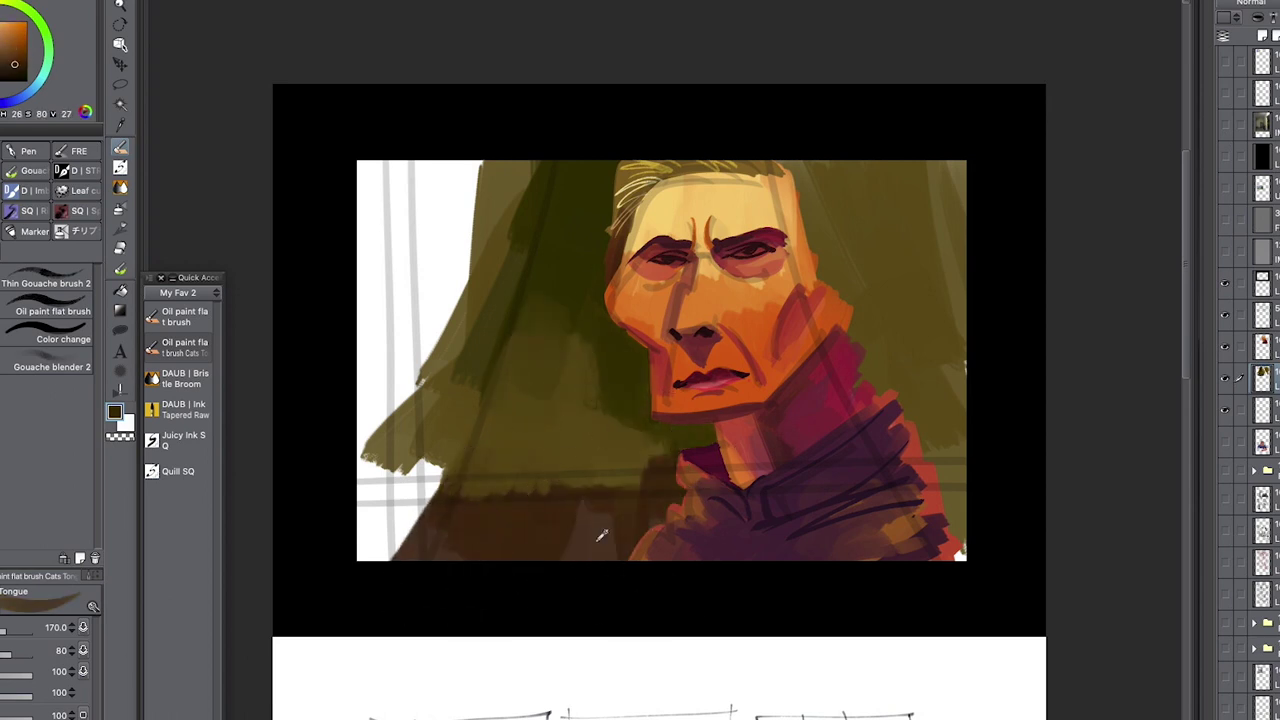
- Blend the upper edge of the brown band into the olive background with sampled colours
{"action": "left_click", "coordinate": [601, 538], "text": "alt"}
{"action": "left_click_drag", "start_coordinate": [597, 500], "coordinate": [478, 535]}
{"action": "left_click", "coordinate": [536, 414], "text": "alt"}
{"action": "left_click_drag", "start_coordinate": [536, 412], "coordinate": [531, 346]}
{"action": "left_click_drag", "start_coordinate": [473, 453], "coordinate": [435, 502]}
{"action": "left_click", "coordinate": [540, 537], "text": "alt"}
{"action": "left_click", "coordinate": [540, 420], "text": "alt"}
{"action": "mouse_move", "coordinate": [540, 537]}
{"action": "left_mouse_down"}
{"action": "mouse_move", "coordinate": [514, 455]}
{"action": "mouse_move", "coordinate": [520, 495]}
{"action": "left_mouse_up"}
{"action": "left_click", "coordinate": [546, 558], "text": "alt"}
{"action": "left_click", "coordinate": [575, 425], "text": "alt"}
- Soften the transitions between the light olive and dark green areas in front of the face with sampled colours
{"action": "left_click_drag", "start_coordinate": [585, 405], "coordinate": [610, 345]}
{"action": "left_click", "coordinate": [590, 345], "text": "alt"}
{"action": "left_click", "coordinate": [575, 420], "text": "alt"}
{"action": "left_click", "coordinate": [620, 477], "text": "alt"}
{"action": "left_click_drag", "start_coordinate": [620, 477], "coordinate": [637, 460]}
{"action": "left_click", "coordinate": [594, 297], "text": "alt"}
{"action": "left_click_drag", "start_coordinate": [594, 297], "coordinate": [588, 345]}
{"action": "left_click", "coordinate": [543, 337], "text": "alt"}
{"action": "left_click_drag", "start_coordinate": [556, 345], "coordinate": [565, 287]}
{"action": "mouse_move", "coordinate": [539, 373]}
{"action": "left_mouse_down"}
{"action": "mouse_move", "coordinate": [540, 343]}
{"action": "mouse_move", "coordinate": [597, 329]}
{"action": "mouse_move", "coordinate": [609, 371]}
{"action": "left_mouse_up"}
{"action": "left_click", "coordinate": [589, 350], "text": "alt"}
{"action": "left_click_drag", "start_coordinate": [570, 307], "coordinate": [573, 368]}
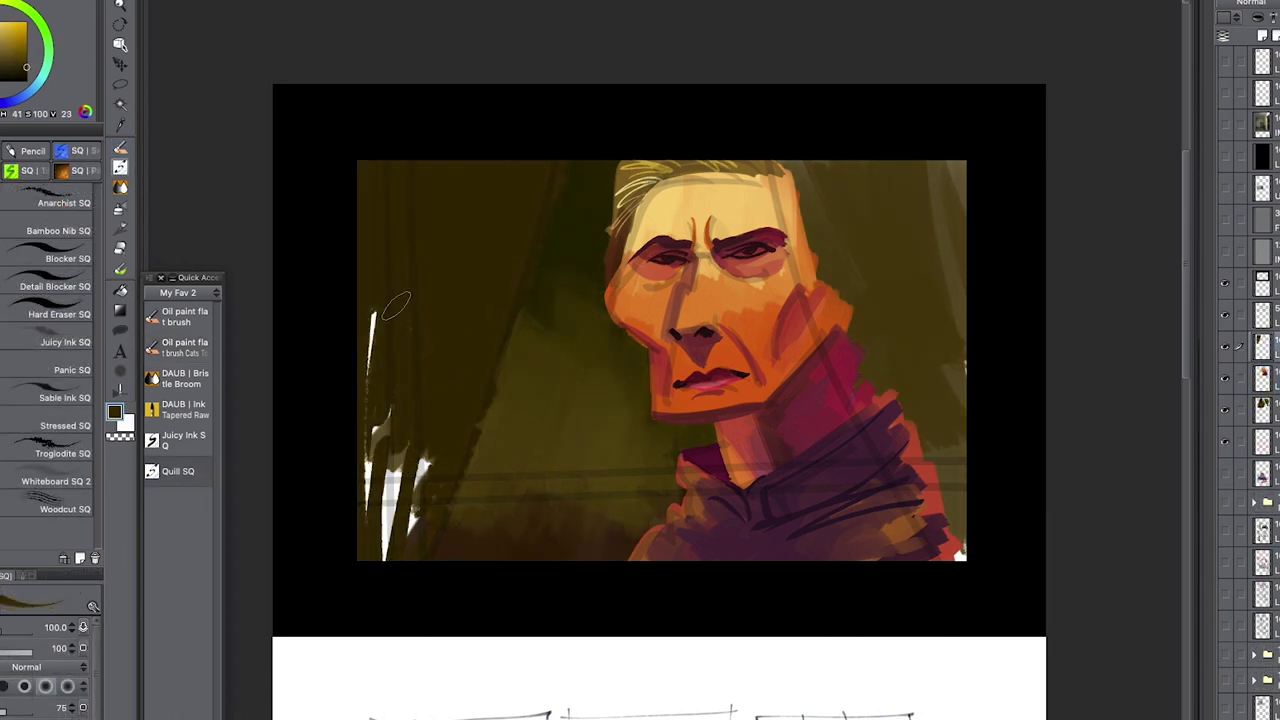
- Fill the remaining white gaps at the picture's left edge in dark olive (H41 S100 V23) with Quill SQ at size 100
{"action": "left_click_drag", "start_coordinate": [371, 400], "coordinate": [379, 470]}
{"action": "left_click_drag", "start_coordinate": [408, 450], "coordinate": [396, 556]}
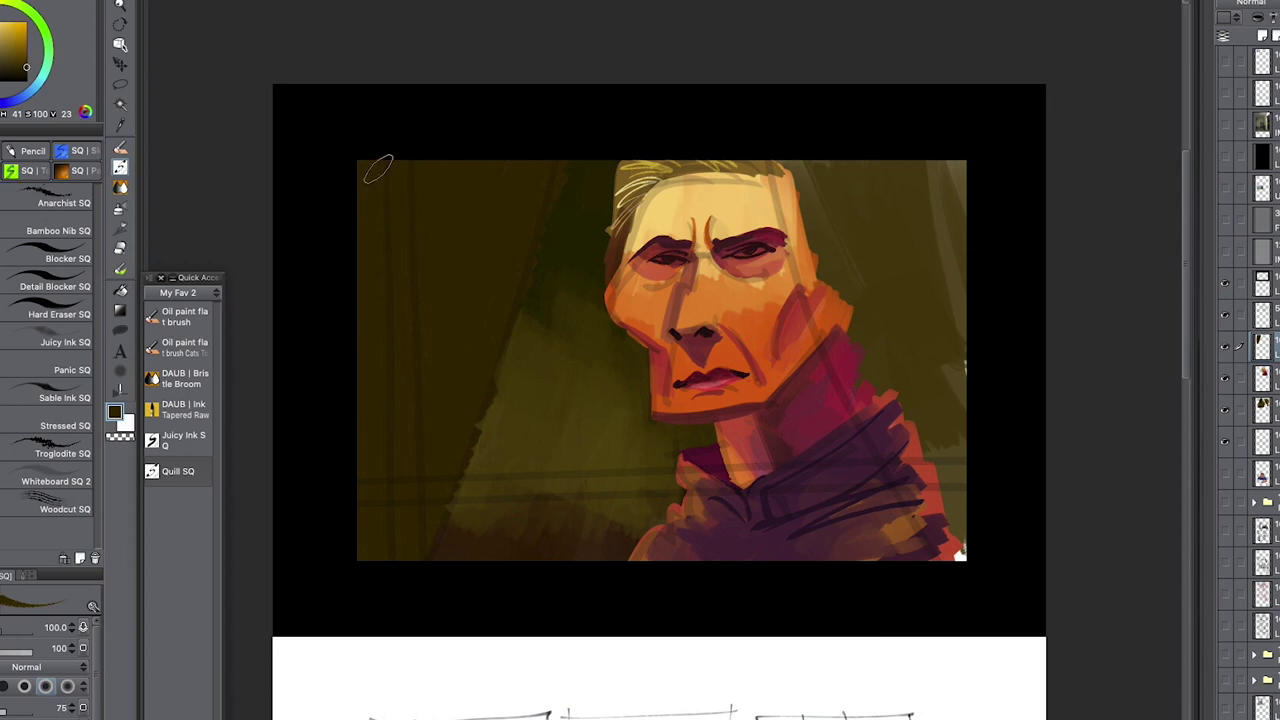
- Cover the area behind the head and shoulder in dark olive with a diagonal edge, and add a new layer
{"action": "left_click_drag", "start_coordinate": [858, 464], "coordinate": [797, 461]}
{"action": "mouse_move", "coordinate": [722, 157]}
{"action": "left_mouse_down"}
{"action": "mouse_move", "coordinate": [722, 230]}
{"action": "mouse_move", "coordinate": [760, 300]}
{"action": "mouse_move", "coordinate": [737, 248]}
{"action": "left_mouse_up"}
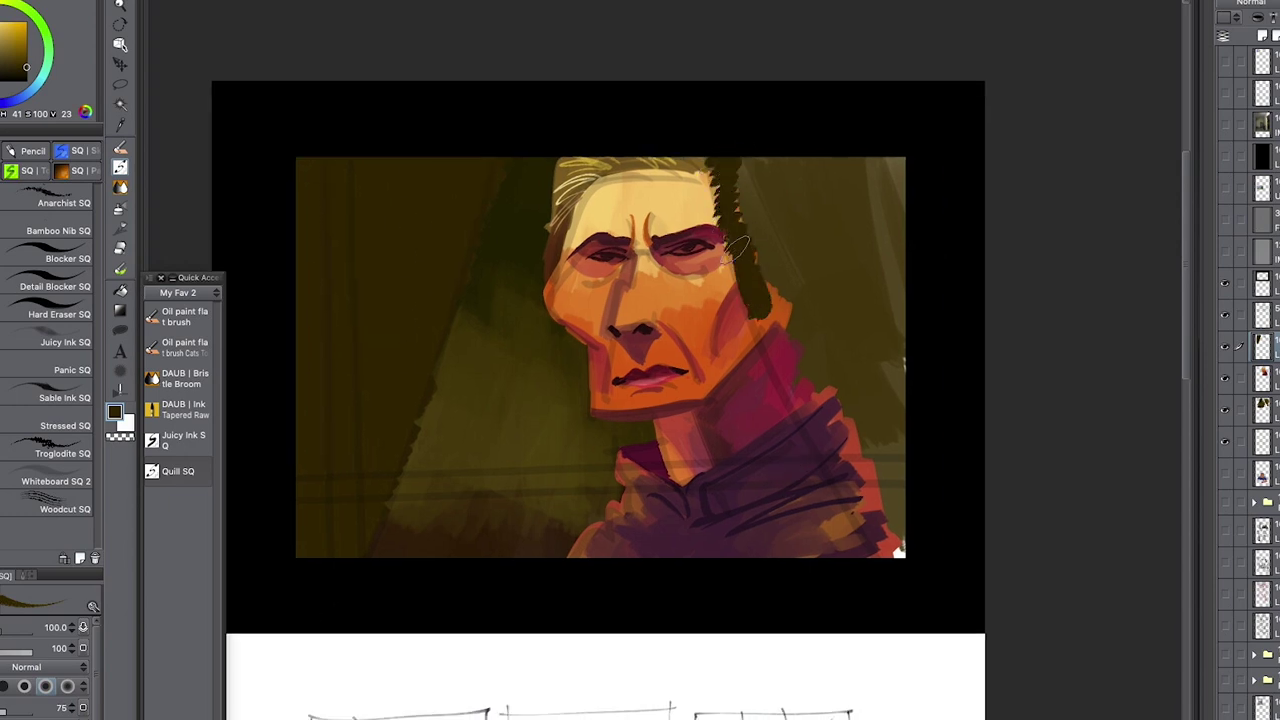
{"action": "mouse_move", "coordinate": [760, 318]}
{"action": "left_mouse_down"}
{"action": "mouse_move", "coordinate": [808, 428]}
{"action": "mouse_move", "coordinate": [893, 548]}
{"action": "left_mouse_up"}
{"action": "mouse_move", "coordinate": [845, 472]}
{"action": "left_mouse_down"}
{"action": "mouse_move", "coordinate": [810, 383]}
{"action": "mouse_move", "coordinate": [880, 250]}
{"action": "mouse_move", "coordinate": [799, 311]}
{"action": "mouse_move", "coordinate": [876, 460]}
{"action": "mouse_move", "coordinate": [803, 328]}
{"action": "mouse_move", "coordinate": [952, 540]}
{"action": "left_mouse_up"}
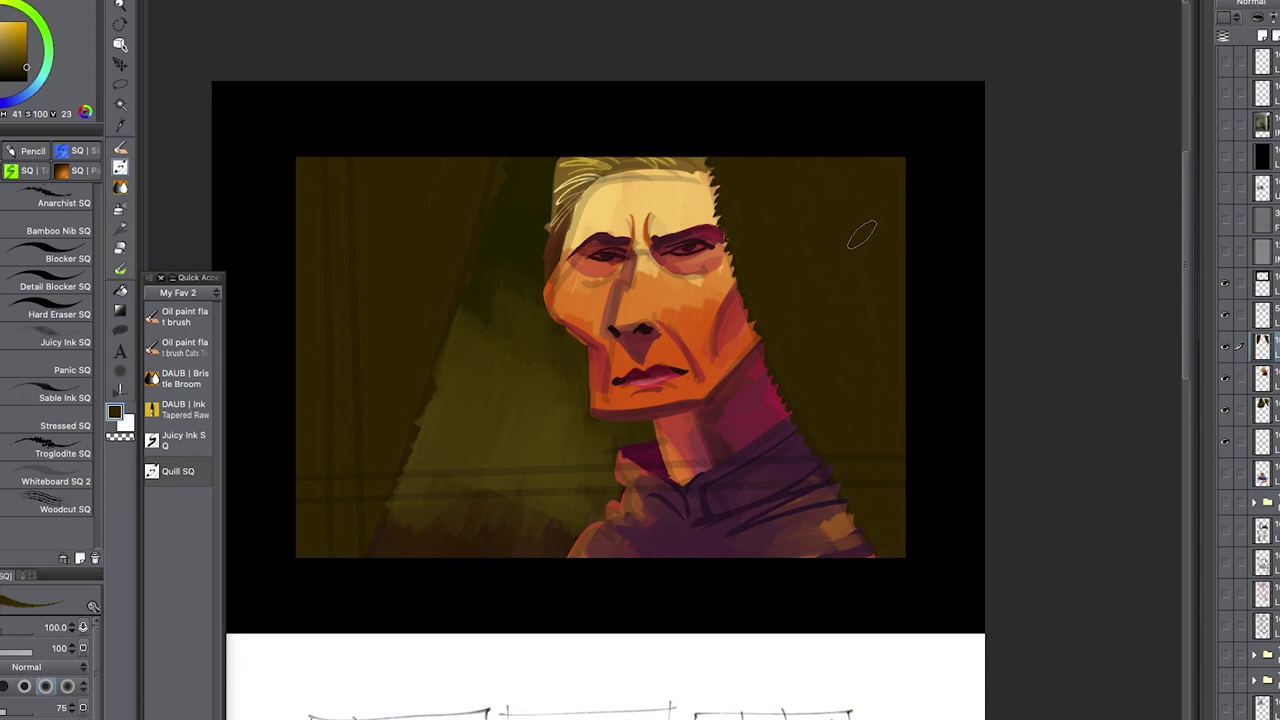
{"action": "key", "text": "ctrl+shift+n"}
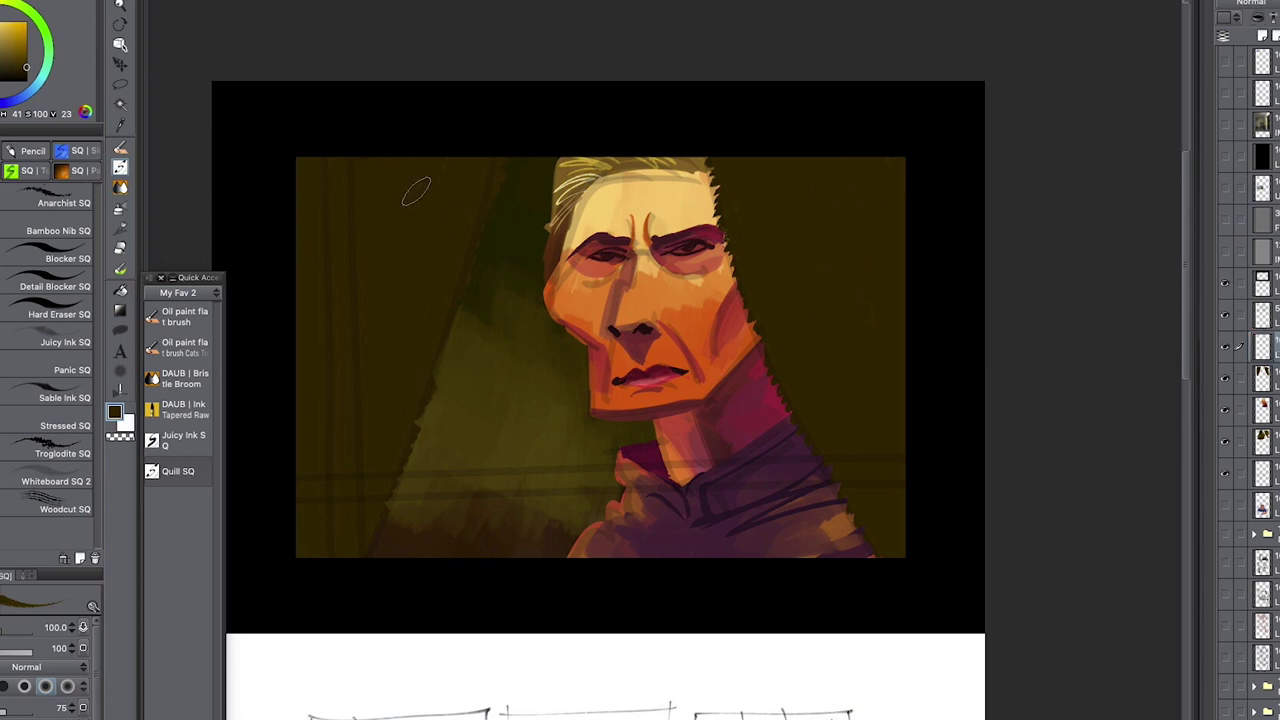
- Paint a golden-ochre vertical window post (H40 S90 V63) near the picture's left edge with Oil paint flat brush Cats Tongue at size 70
{"action": "left_click", "coordinate": [20, 43]}
{"action": "key", "text": "ctrl+z"}
{"action": "left_click_drag", "start_coordinate": [335, 152], "coordinate": [341, 356]}
{"action": "left_click", "coordinate": [186, 347]}
{"action": "left_click_drag", "start_coordinate": [334, 175], "coordinate": [335, 340]}
{"action": "key", "text": "ctrl+z"}
{"action": "key", "text": "["}
{"action": "key", "text": "["}
{"action": "key", "text": "["}
{"action": "key", "text": "["}
{"action": "key", "text": "["}
{"action": "left_click_drag", "start_coordinate": [337, 152], "coordinate": [345, 450]}
{"action": "key", "text": "ctrl+z"}
{"action": "left_click_drag", "start_coordinate": [337, 355], "coordinate": [337, 505]}
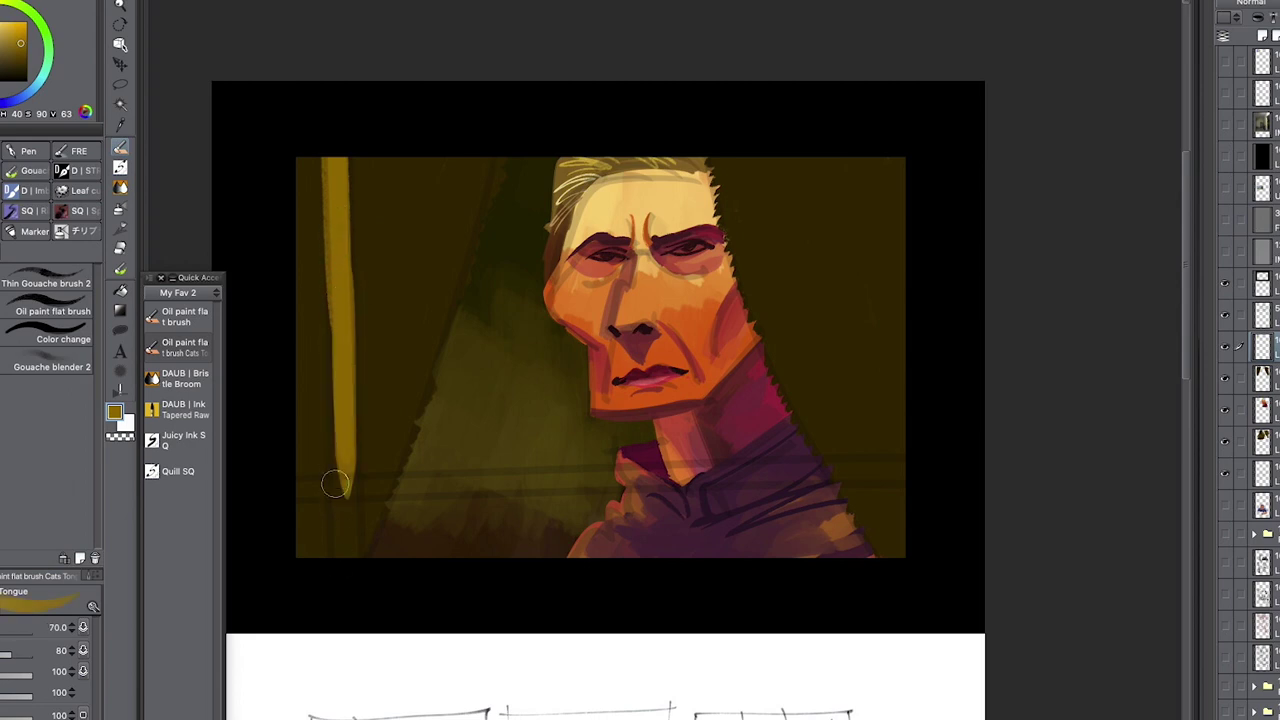
- Paint the lower part of the left window post in dark orange-brown (H24 S100 V33)
{"action": "left_click", "coordinate": [26, 61]}
{"action": "left_click_drag", "start_coordinate": [343, 352], "coordinate": [346, 583]}
{"action": "key", "text": "ctrl+z"}
{"action": "left_click_drag", "start_coordinate": [345, 358], "coordinate": [347, 526]}
{"action": "left_click_drag", "start_coordinate": [344, 380], "coordinate": [355, 569]}
{"action": "left_click_drag", "start_coordinate": [346, 384], "coordinate": [347, 540]}
- Paint a slightly rising dark brown horizontal window bar across the full picture below the man's neck
{"action": "mouse_move", "coordinate": [463, 460]}
{"action": "left_mouse_down"}
{"action": "mouse_move", "coordinate": [490, 438]}
{"action": "mouse_move", "coordinate": [728, 445]}
{"action": "left_mouse_up"}
{"action": "key", "text": "ctrl+z"}
{"action": "left_click_drag", "start_coordinate": [579, 458], "coordinate": [663, 441]}
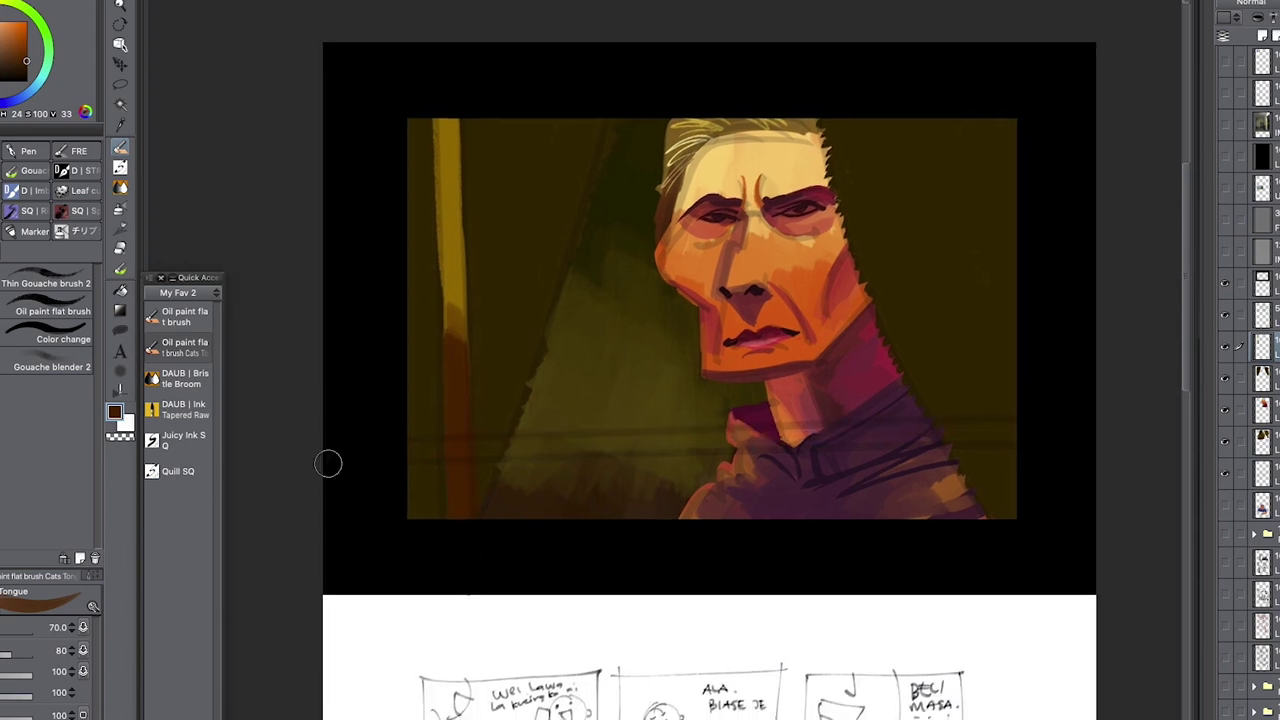
{"action": "left_click_drag", "start_coordinate": [330, 464], "coordinate": [1040, 446]}
{"action": "key", "text": "ctrl+z"}
{"action": "left_click_drag", "start_coordinate": [390, 468], "coordinate": [1040, 444]}
{"action": "left_click_drag", "start_coordinate": [494, 491], "coordinate": [1120, 442]}
{"action": "key", "text": "ctrl+z"}
{"action": "key", "text": "ctrl+z"}
{"action": "left_click_drag", "start_coordinate": [390, 477], "coordinate": [1040, 450]}
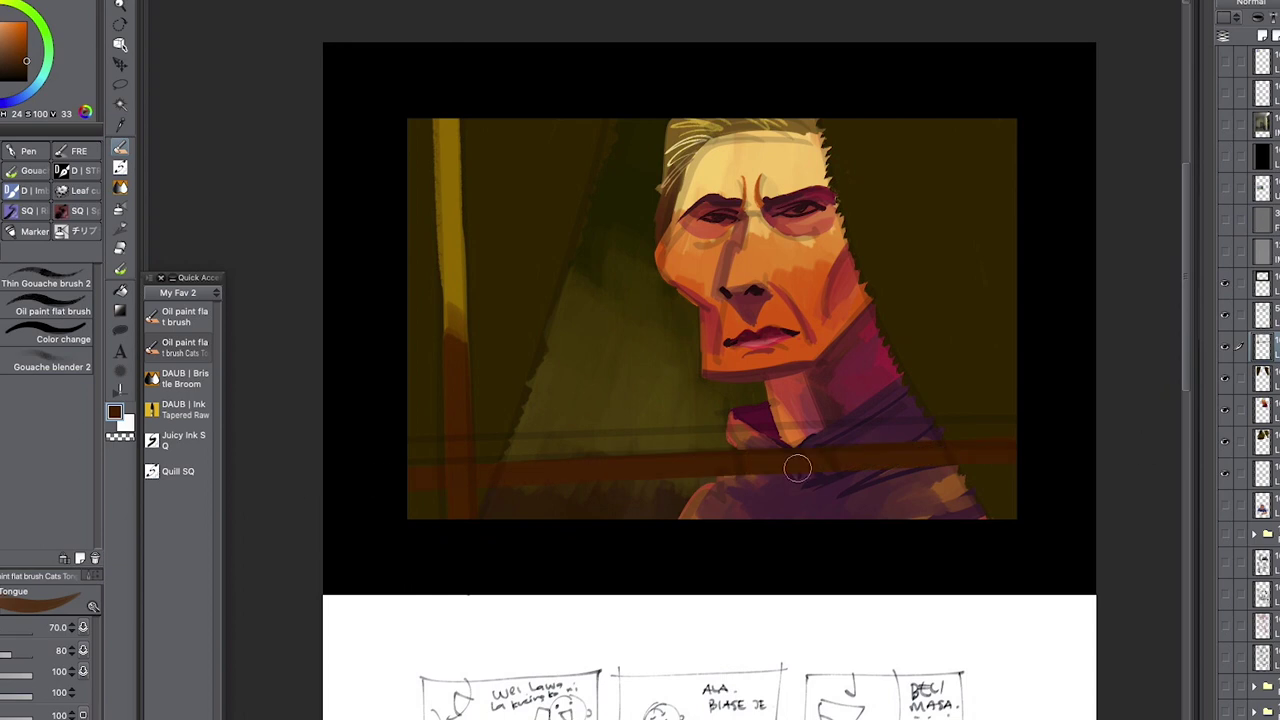
- Paint a window post at the picture's right edge, brown below and ochre (H34 S94 V49) above, blending with sampled colours
{"action": "left_click_drag", "start_coordinate": [955, 497], "coordinate": [720, 500]}
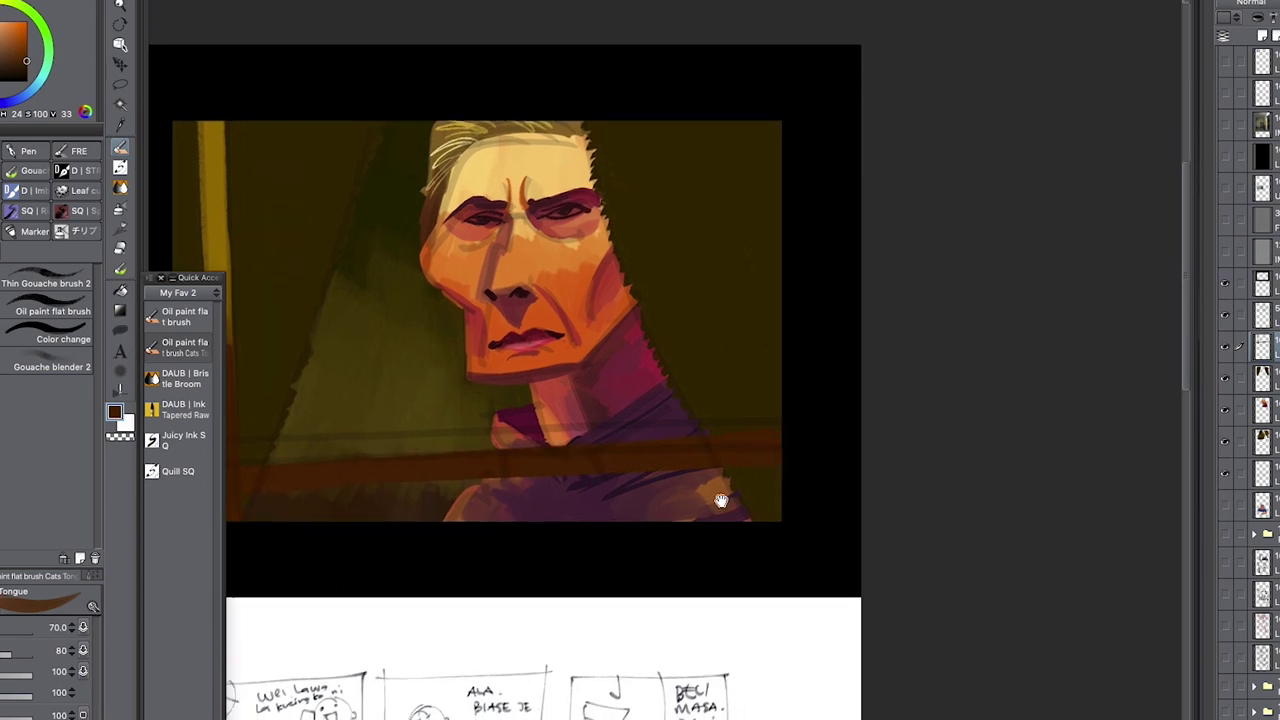
{"action": "scroll", "coordinate": [692, 210], "scroll_direction": "down", "scroll_amount": 2}
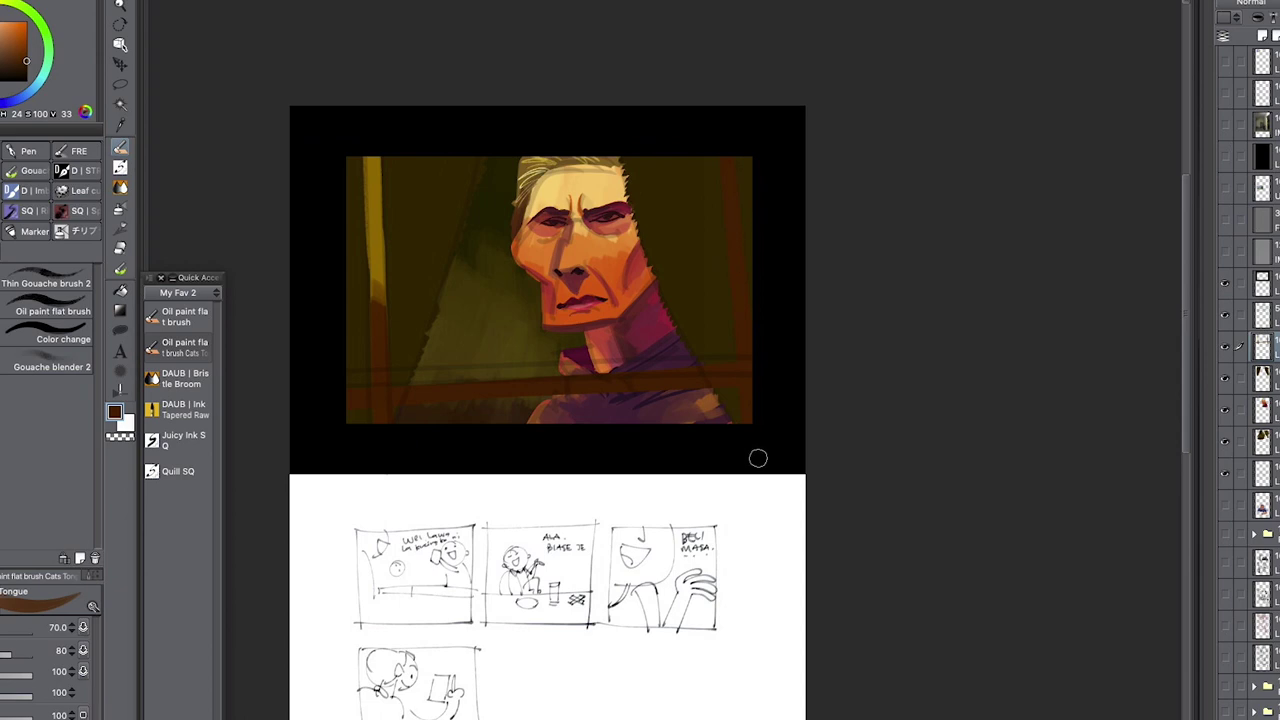
{"action": "left_click", "coordinate": [389, 275], "text": "alt"}
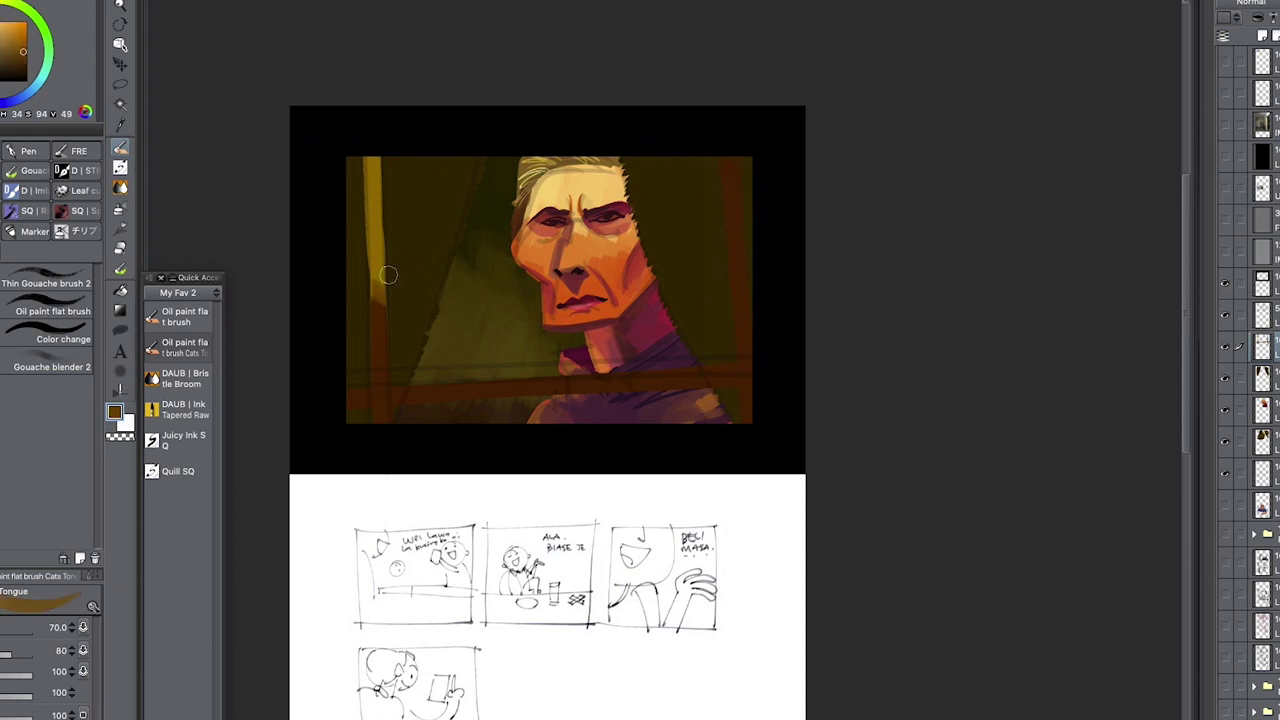
{"action": "left_click_drag", "start_coordinate": [733, 150], "coordinate": [738, 294]}
{"action": "left_click_drag", "start_coordinate": [743, 168], "coordinate": [743, 302]}
{"action": "left_click", "coordinate": [742, 340], "text": "alt"}
{"action": "left_click_drag", "start_coordinate": [736, 222], "coordinate": [742, 290]}
{"action": "left_click", "coordinate": [737, 163], "text": "alt"}
{"action": "left_click_drag", "start_coordinate": [739, 190], "coordinate": [741, 288]}
{"action": "left_click", "coordinate": [735, 373], "text": "alt"}
{"action": "left_click_drag", "start_coordinate": [737, 230], "coordinate": [743, 291]}
{"action": "left_click", "coordinate": [743, 174], "text": "alt"}
- Select the dark olive curtain layer, choose olive green (H59 S79 V36) and set up an enlarged Classic Flat brush
{"action": "left_click", "coordinate": [448, 231], "text": "shift+super"}
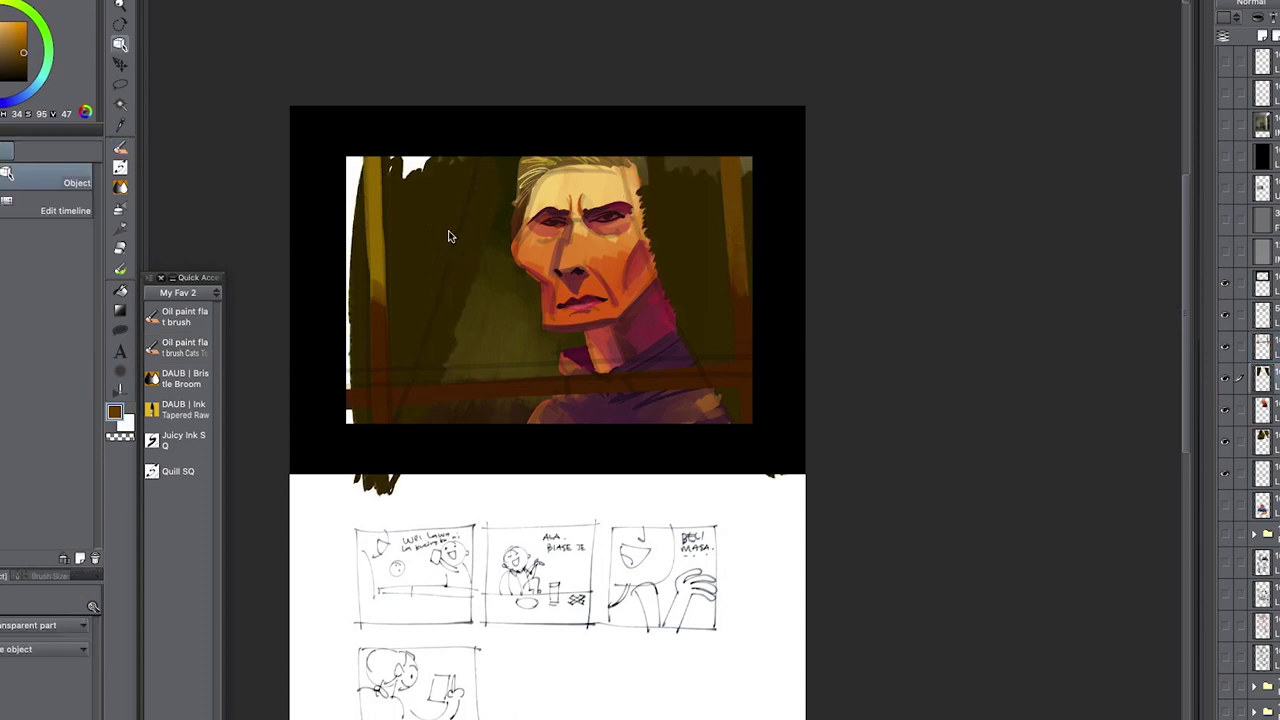
{"action": "left_click", "coordinate": [442, 193], "text": "alt"}
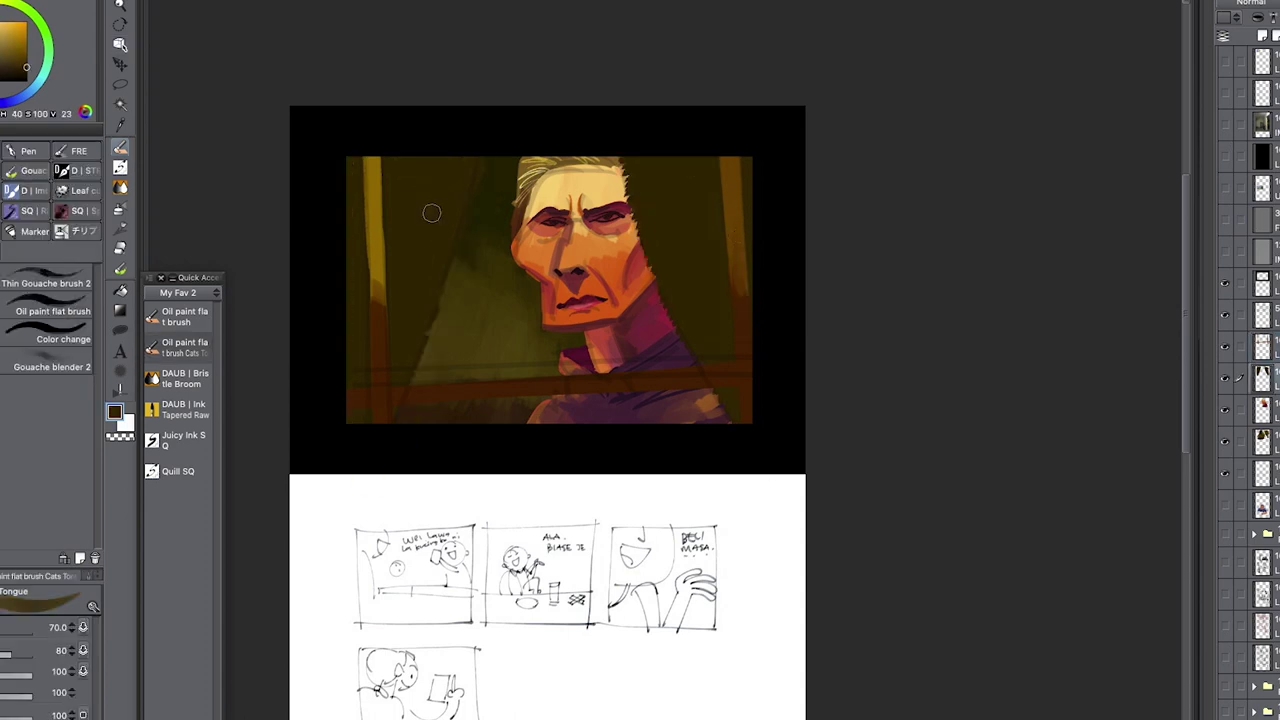
{"action": "left_click", "coordinate": [431, 212], "text": "alt"}
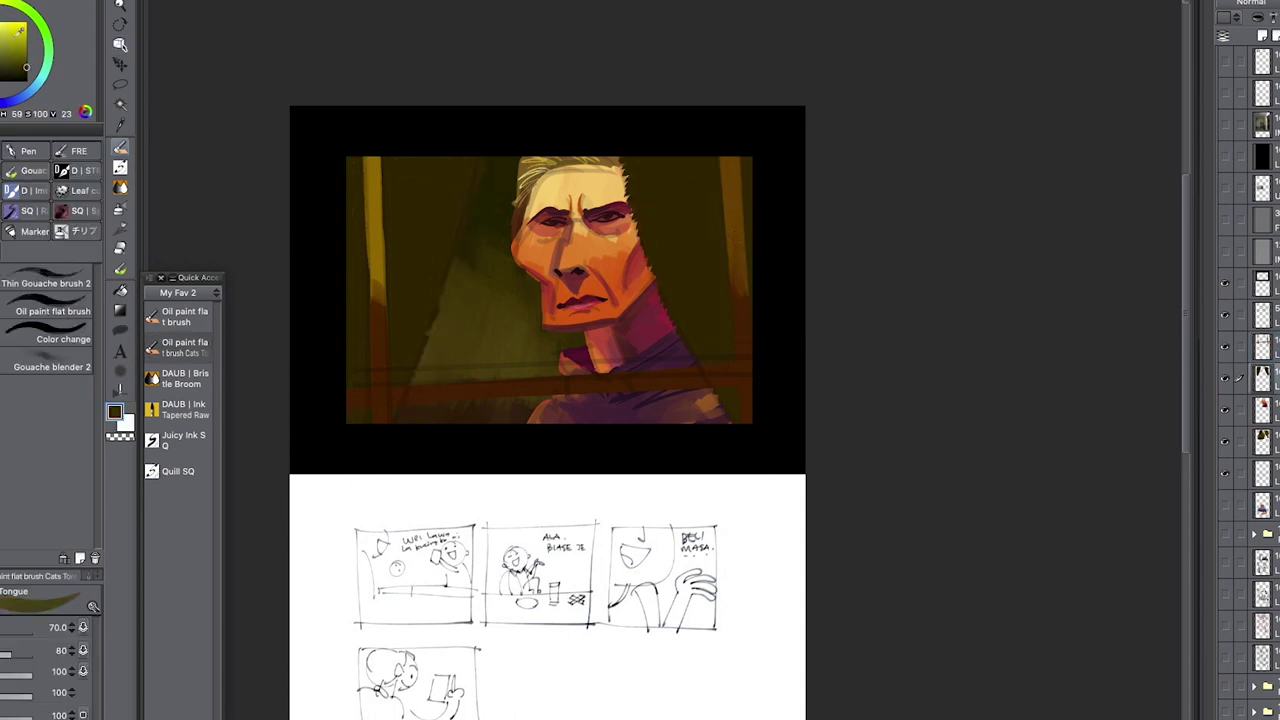
{"action": "left_click", "coordinate": [186, 293]}
{"action": "left_click", "coordinate": [205, 366]}
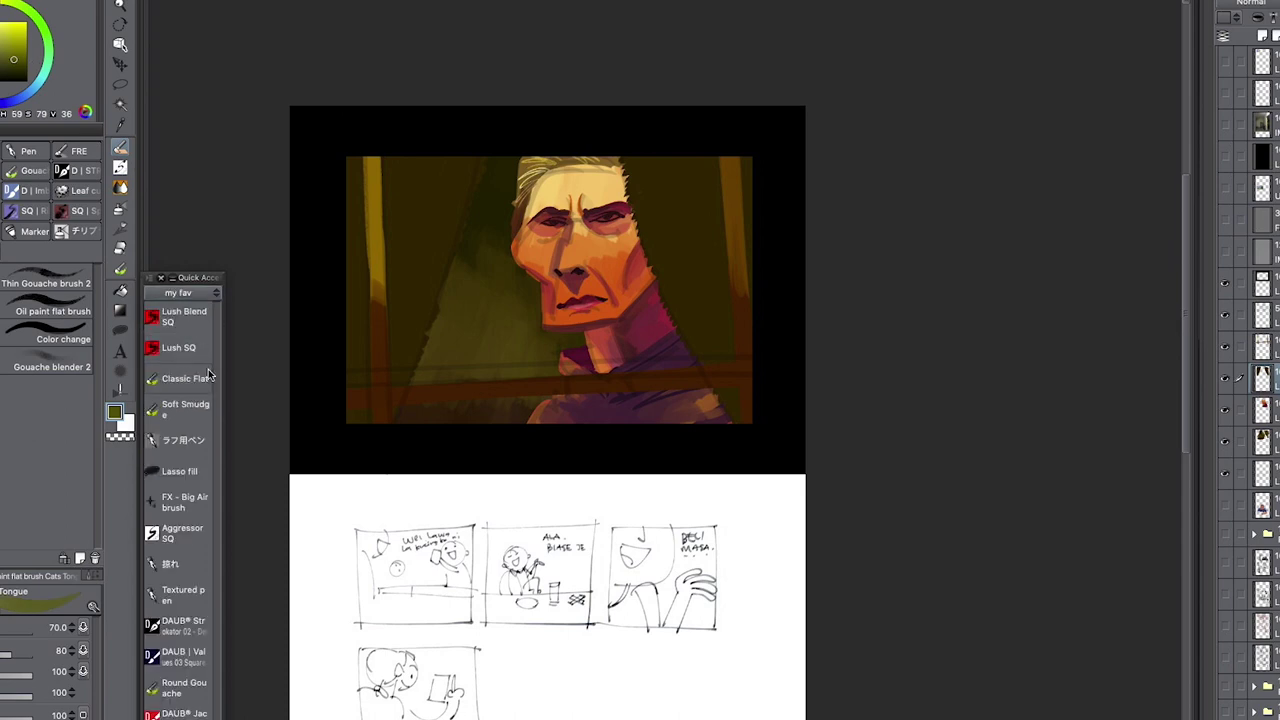
{"action": "left_click", "coordinate": [185, 380]}
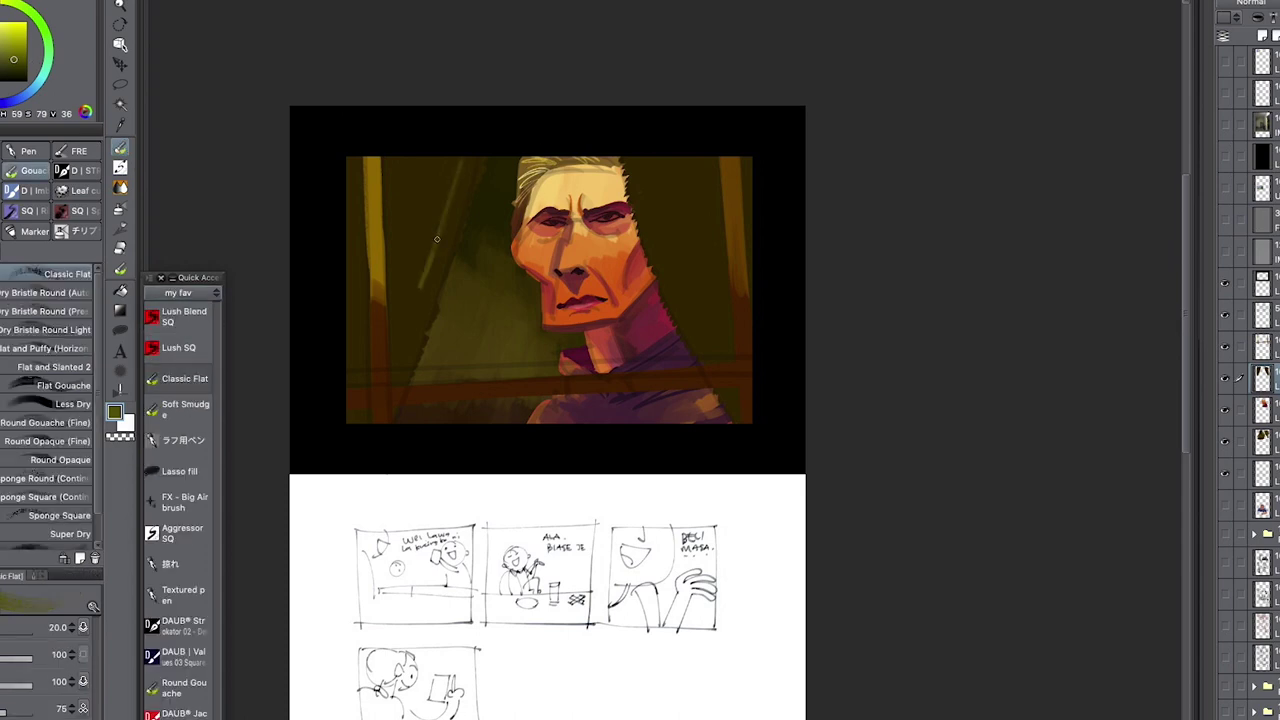
{"action": "key", "text": "]"}
{"action": "key", "text": "]"}
{"action": "key", "text": "]"}
{"action": "key", "text": "]"}
{"action": "key", "text": "]"}
{"action": "left_click_drag", "start_coordinate": [418, 168], "coordinate": [402, 278]}
{"action": "left_click_drag", "start_coordinate": [480, 172], "coordinate": [430, 272]}
{"action": "left_click_drag", "start_coordinate": [476, 178], "coordinate": [435, 310]}
{"action": "key", "text": "ctrl+z"}
{"action": "key", "text": "ctrl+z"}
{"action": "key", "text": "ctrl+z"}
- Brush textured olive-green folds down the left curtain with Classic Flat at size 170, sampling neighbouring colours
{"action": "mouse_move", "coordinate": [460, 160]}
{"action": "left_mouse_down"}
{"action": "mouse_move", "coordinate": [466, 137]}
{"action": "mouse_move", "coordinate": [403, 363]}
{"action": "mouse_move", "coordinate": [396, 158]}
{"action": "mouse_move", "coordinate": [420, 234]}
{"action": "mouse_move", "coordinate": [400, 371]}
{"action": "mouse_move", "coordinate": [422, 192]}
{"action": "left_mouse_up"}
{"action": "left_click", "coordinate": [420, 196], "text": "alt"}
{"action": "left_click_drag", "start_coordinate": [417, 143], "coordinate": [420, 350]}
{"action": "left_click", "coordinate": [450, 195], "text": "alt"}
- Brush textured olive-green folds down the right curtain with Classic Flat at size 170
{"action": "left_click_drag", "start_coordinate": [630, 150], "coordinate": [700, 325]}
{"action": "left_click_drag", "start_coordinate": [657, 335], "coordinate": [629, 337]}
{"action": "left_click_drag", "start_coordinate": [690, 368], "coordinate": [698, 405]}
{"action": "left_click_drag", "start_coordinate": [615, 142], "coordinate": [682, 300]}
{"action": "left_click", "coordinate": [641, 171], "text": "alt"}
{"action": "mouse_move", "coordinate": [645, 165]}
{"action": "left_mouse_down"}
{"action": "mouse_move", "coordinate": [668, 300]}
{"action": "mouse_move", "coordinate": [694, 217]}
{"action": "mouse_move", "coordinate": [694, 234]}
{"action": "mouse_move", "coordinate": [663, 220]}
{"action": "mouse_move", "coordinate": [677, 204]}
{"action": "left_mouse_up"}
{"action": "left_click", "coordinate": [660, 225], "text": "alt"}
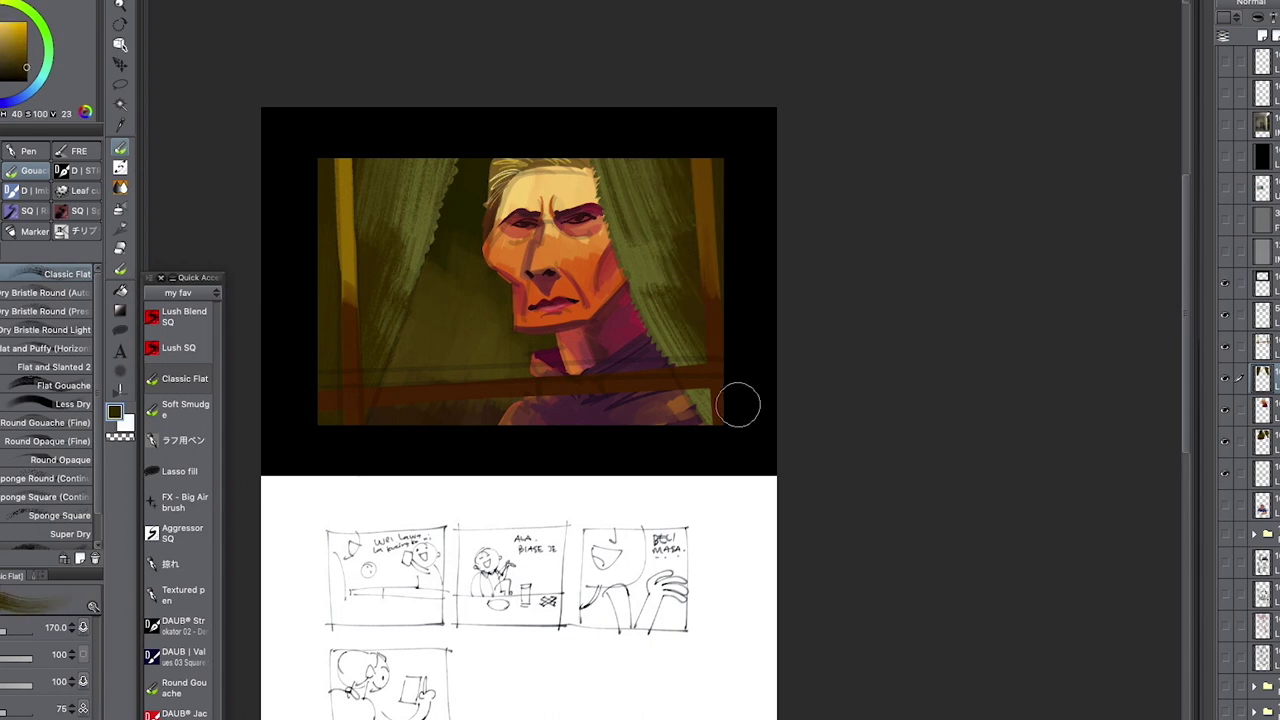
- Lower the brush opacity to 50 and soften the right curtain's folds with sampled olive tones
{"action": "key", "text": "5"}
{"action": "mouse_move", "coordinate": [632, 165]}
{"action": "left_mouse_down"}
{"action": "mouse_move", "coordinate": [706, 254]}
{"action": "mouse_move", "coordinate": [720, 420]}
{"action": "left_mouse_up"}
{"action": "left_click", "coordinate": [651, 282], "text": "alt"}
{"action": "left_click", "coordinate": [707, 312], "text": "alt"}
{"action": "left_click_drag", "start_coordinate": [660, 292], "coordinate": [670, 330]}
{"action": "left_click", "coordinate": [651, 290], "text": "alt"}
{"action": "left_click_drag", "start_coordinate": [606, 166], "coordinate": [660, 240]}
{"action": "left_click", "coordinate": [651, 306], "text": "alt"}
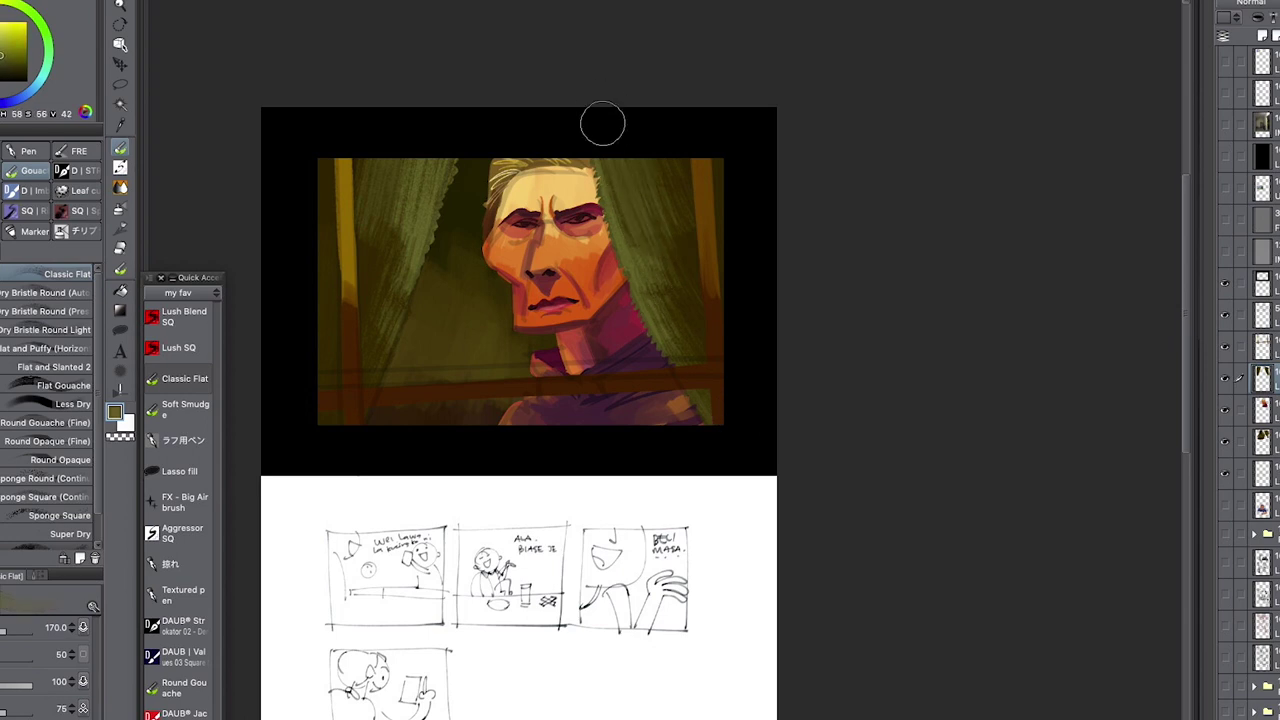
- Shade the upper parts of the right and left curtains with translucent strokes in sampled light and dark olive tones
{"action": "left_click_drag", "start_coordinate": [606, 129], "coordinate": [648, 236]}
{"action": "left_click_drag", "start_coordinate": [656, 164], "coordinate": [668, 245]}
{"action": "left_click", "coordinate": [697, 210], "text": "alt"}
{"action": "left_click_drag", "start_coordinate": [664, 196], "coordinate": [691, 226]}
{"action": "mouse_move", "coordinate": [382, 168]}
{"action": "left_mouse_down"}
{"action": "mouse_move", "coordinate": [367, 200]}
{"action": "mouse_move", "coordinate": [370, 292]}
{"action": "mouse_move", "coordinate": [400, 240]}
{"action": "left_mouse_up"}
{"action": "left_click", "coordinate": [418, 232], "text": "alt"}
{"action": "left_click", "coordinate": [367, 281], "text": "alt"}
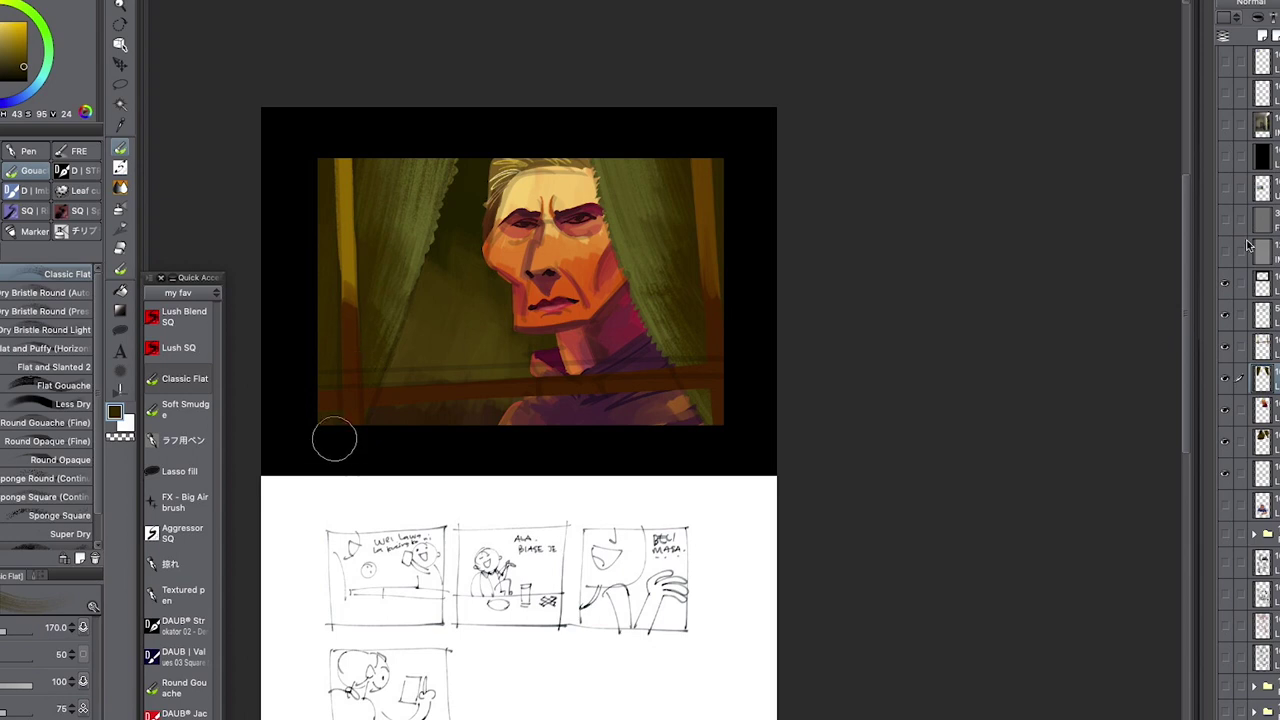
- Hide the rough sketch layer, select the window-frame layer and bring back the My Fav 2 brush set
{"action": "left_click", "coordinate": [1225, 315]}
{"action": "left_click_drag", "start_coordinate": [494, 206], "coordinate": [518, 208]}
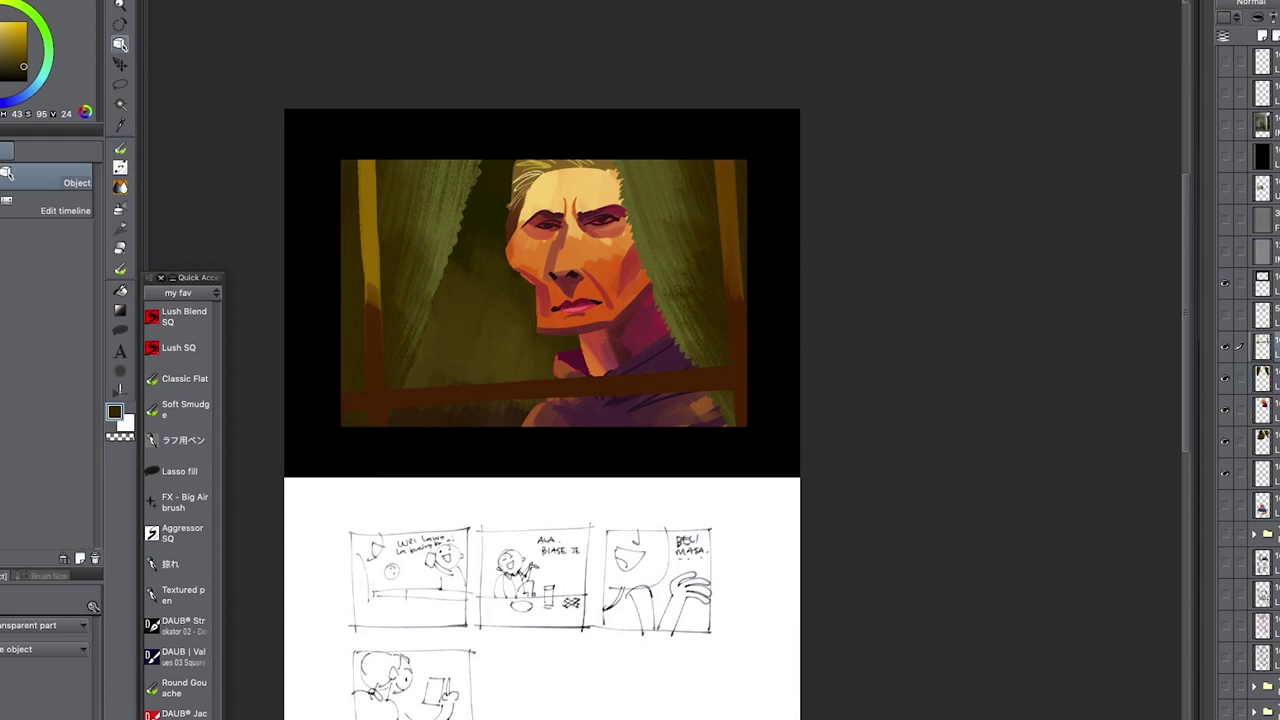
{"action": "left_click", "coordinate": [184, 379]}
{"action": "left_click", "coordinate": [195, 292]}
{"action": "left_click", "coordinate": [190, 355]}
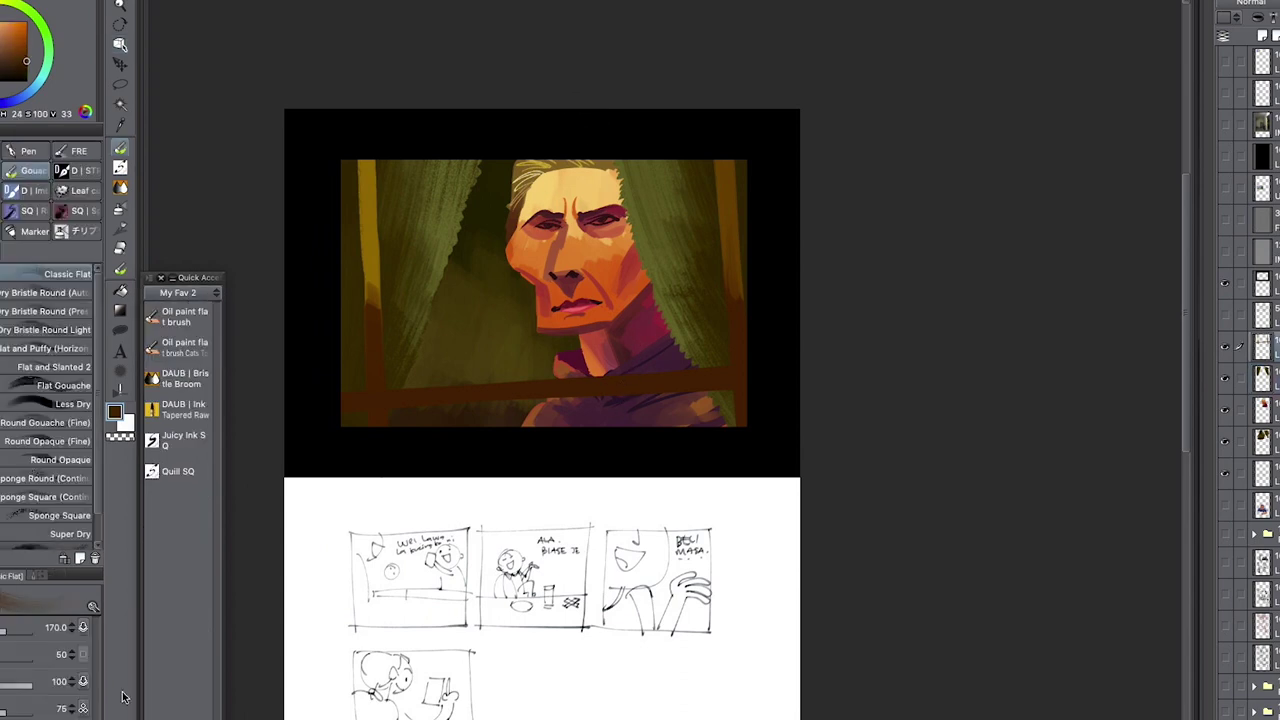
- Paint a very dark brown shadow (H24 S98 V12) on the horizontal bar beside the left post with Oil paint flat brush Cats Tongue
{"action": "left_click", "coordinate": [25, 73]}
{"action": "left_click_drag", "start_coordinate": [412, 362], "coordinate": [418, 442]}
{"action": "key", "text": "super+z"}
{"action": "left_click", "coordinate": [193, 354]}
{"action": "left_click", "coordinate": [193, 354]}
{"action": "left_click_drag", "start_coordinate": [407, 398], "coordinate": [437, 405]}
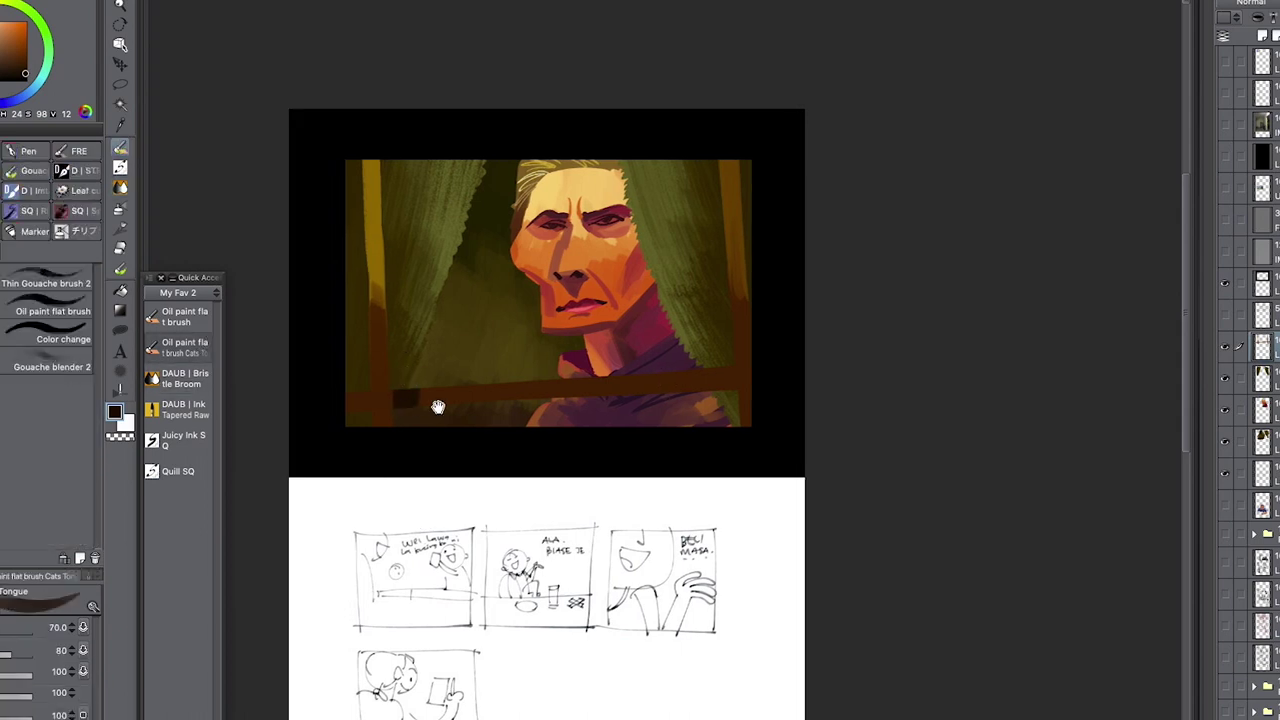
- Reduce the brush to size 60 and shade the right window post and its joint with the horizontal bar
{"action": "key", "text": "bracketleft"}
{"action": "left_click_drag", "start_coordinate": [734, 274], "coordinate": [738, 422]}
{"action": "left_click_drag", "start_coordinate": [724, 369], "coordinate": [721, 387]}
{"action": "left_click", "coordinate": [737, 243], "text": "alt"}
{"action": "left_click", "coordinate": [747, 336], "text": "alt"}
{"action": "left_click", "coordinate": [738, 316], "text": "alt"}
- Darken the horizontal bar's left end and blend the left post's brown section with sampled colours
{"action": "left_click", "coordinate": [410, 397], "text": "alt"}
{"action": "mouse_move", "coordinate": [364, 393]}
{"action": "left_mouse_down"}
{"action": "mouse_move", "coordinate": [361, 412]}
{"action": "mouse_move", "coordinate": [427, 408]}
{"action": "left_mouse_up"}
{"action": "left_click", "coordinate": [382, 334], "text": "alt"}
{"action": "left_click_drag", "start_coordinate": [372, 297], "coordinate": [375, 292]}
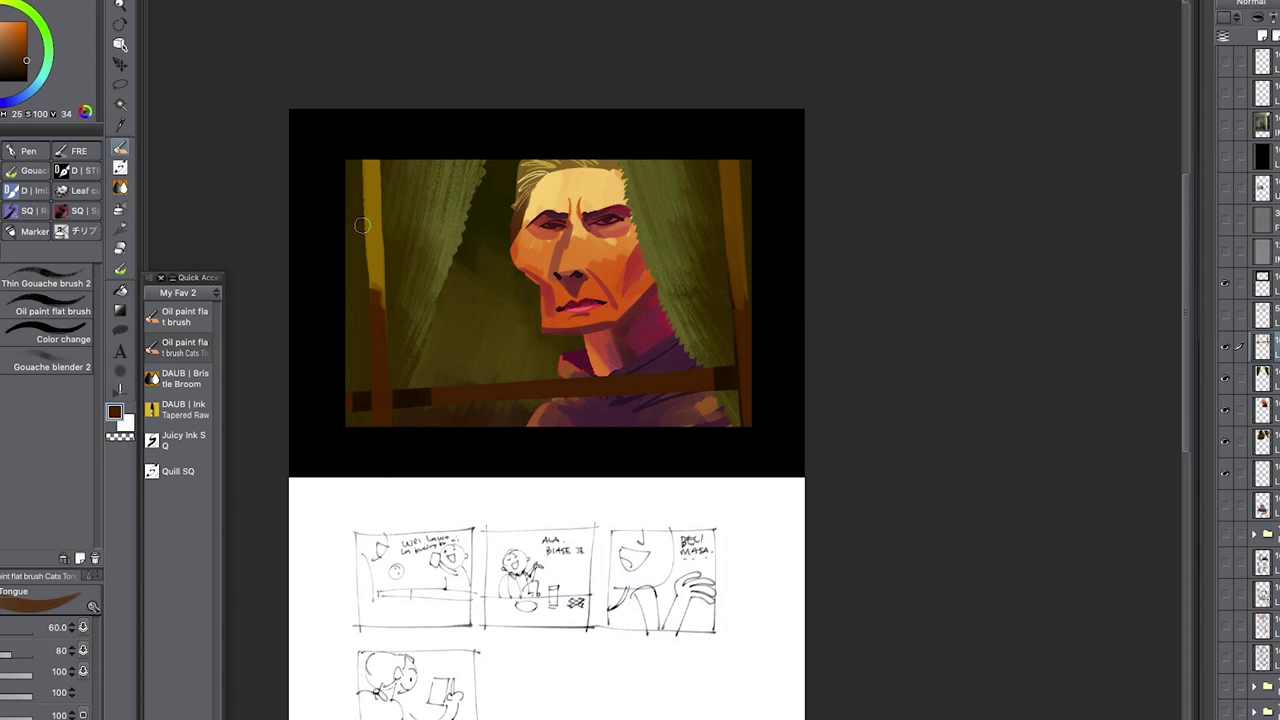
- Highlight the upper edge of the horizontal window bar in sampled ochre-brown (H33 S96 V44)
{"action": "left_click", "coordinate": [737, 258], "text": "alt"}
{"action": "left_click_drag", "start_coordinate": [446, 388], "coordinate": [714, 360]}
{"action": "left_click_drag", "start_coordinate": [490, 382], "coordinate": [732, 357]}
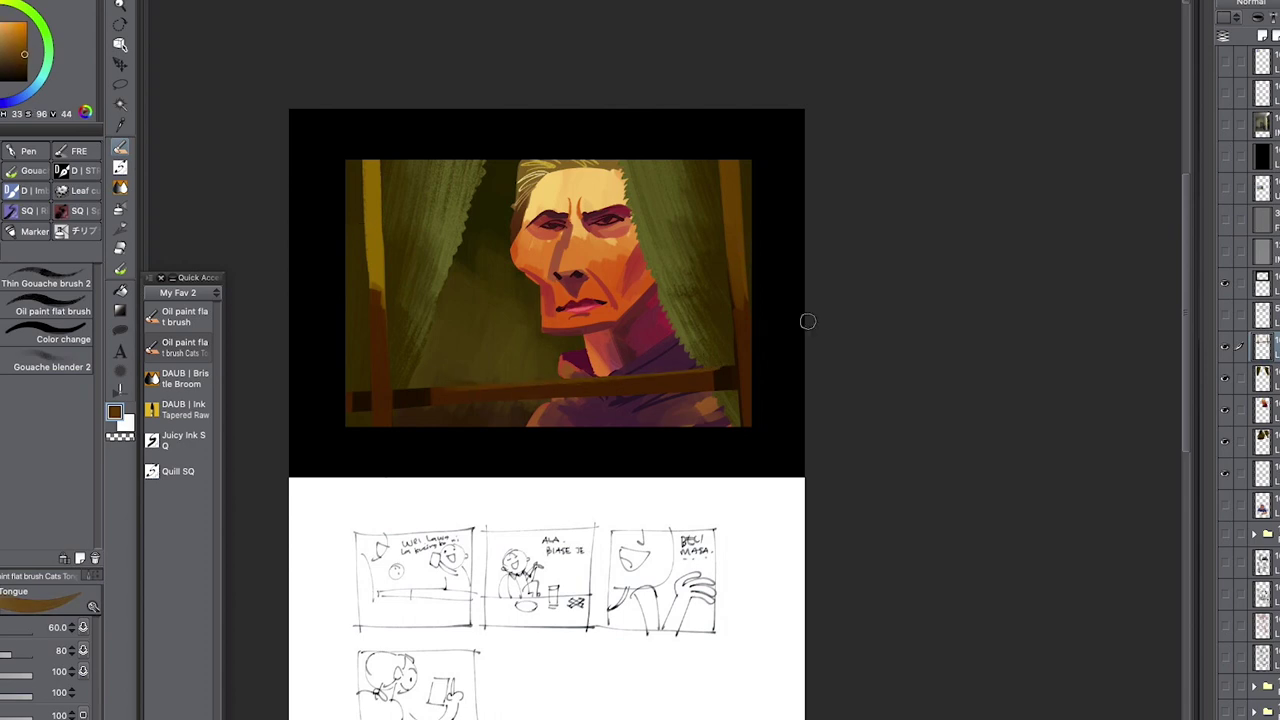
- Select the face layer and repaint the lower edge of the left cheek with sampled orange skin tones
{"action": "key", "text": "ctrl+space"}
{"action": "left_click_drag", "start_coordinate": [430, 124], "coordinate": [761, 423]}
{"action": "left_click", "coordinate": [717, 394], "text": "ctrl+shift"}
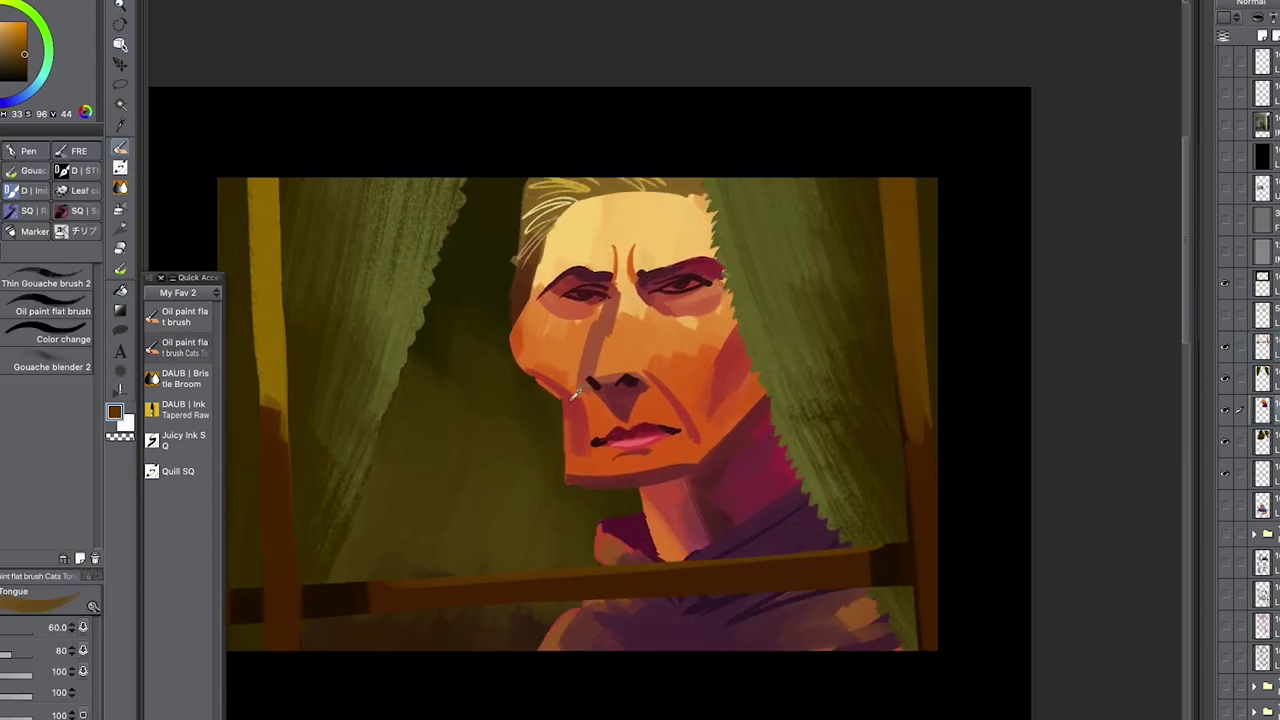
{"action": "left_click", "coordinate": [551, 384], "text": "alt"}
{"action": "left_click", "coordinate": [522, 358], "text": "alt"}
{"action": "left_click", "coordinate": [557, 373], "text": "alt"}
{"action": "left_click", "coordinate": [556, 372], "text": "alt"}
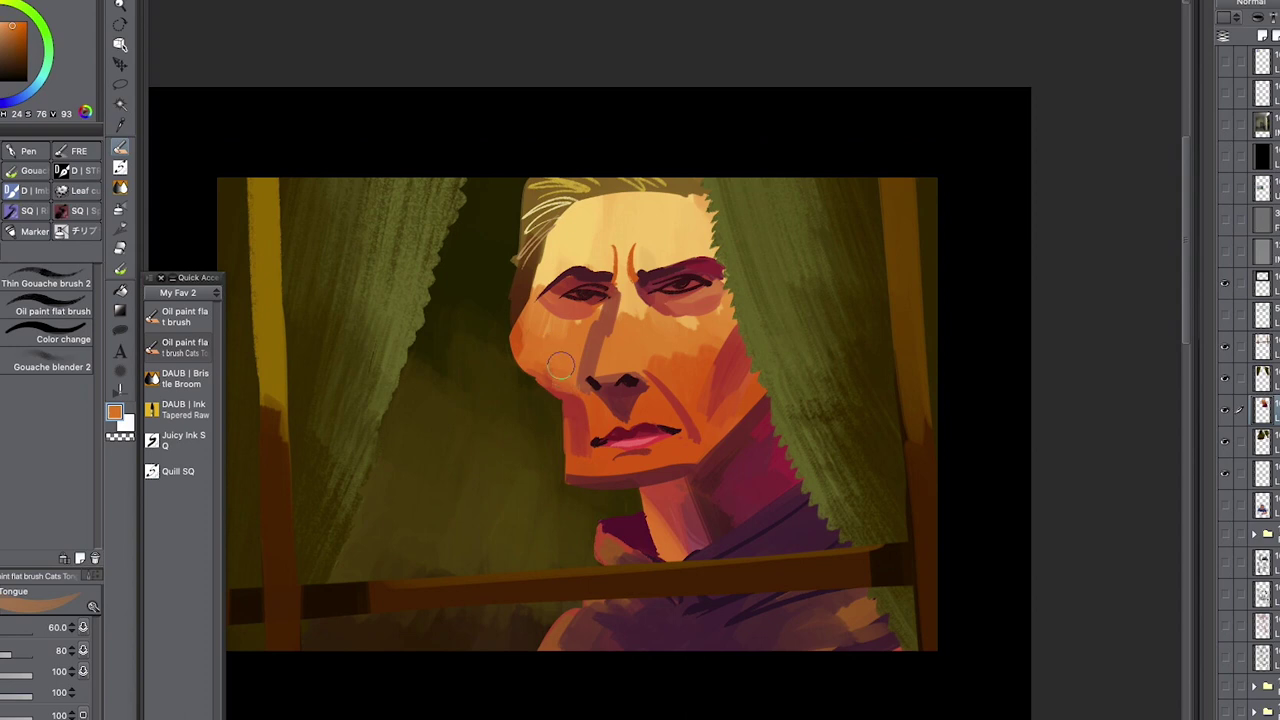
- Reduce the brush to size 30 and refine the contour between cheek and jaw with sampled oranges
{"action": "key", "text": "bracketleft"}
{"action": "key", "text": "bracketleft"}
{"action": "key", "text": "bracketleft"}
{"action": "left_click", "coordinate": [594, 416], "text": "alt"}
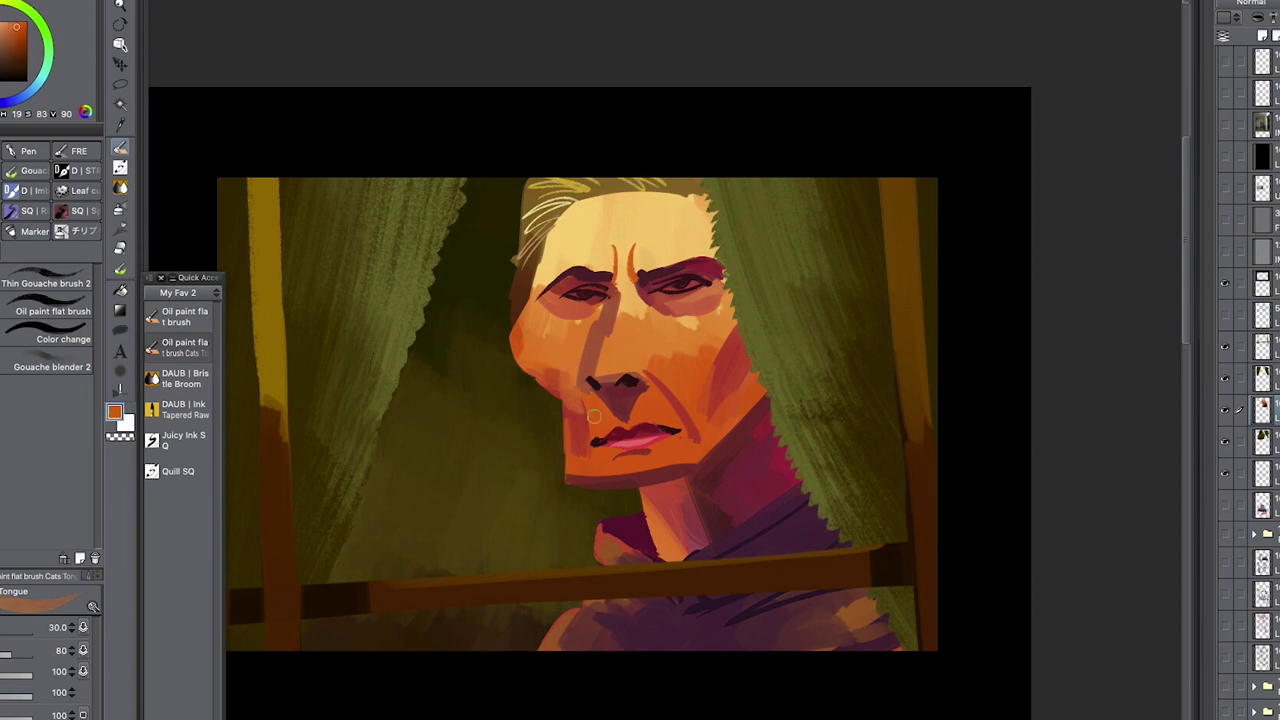
{"action": "left_click", "coordinate": [574, 408], "text": "alt"}
{"action": "mouse_move", "coordinate": [556, 378]}
{"action": "left_mouse_down"}
{"action": "mouse_move", "coordinate": [575, 405]}
{"action": "mouse_move", "coordinate": [566, 383]}
{"action": "left_mouse_up"}
{"action": "left_click", "coordinate": [554, 364], "text": "alt"}
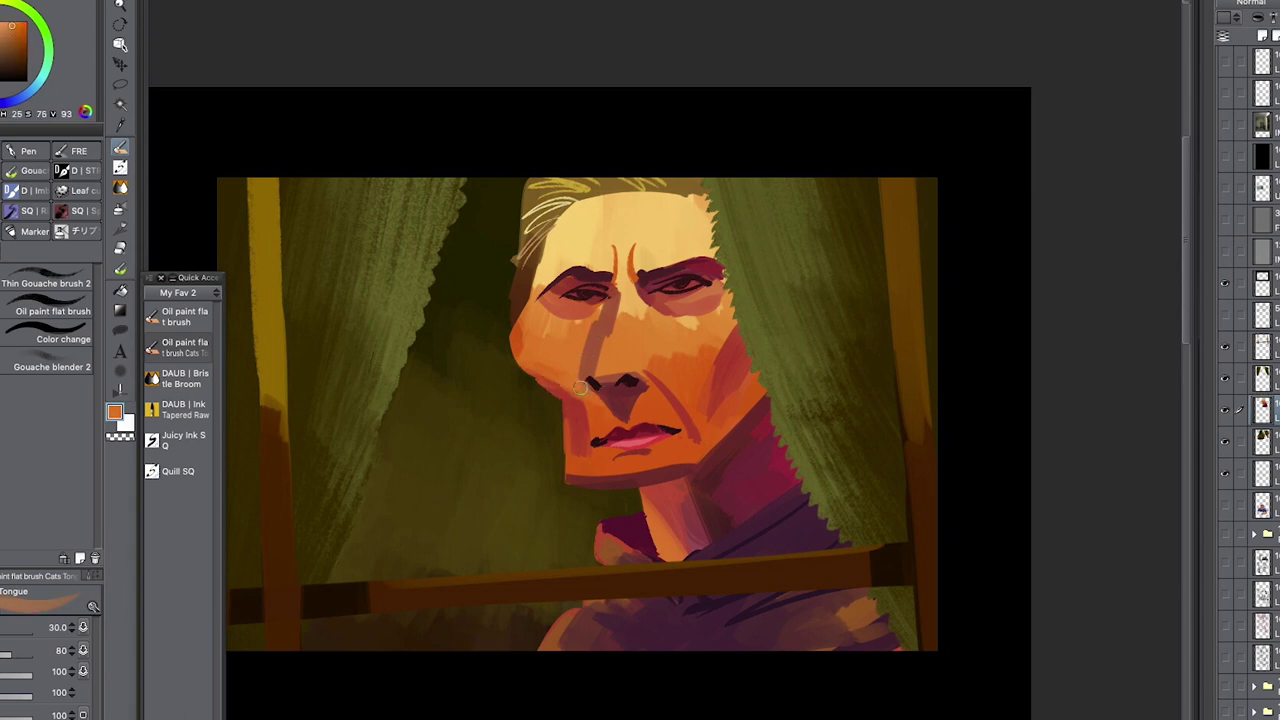
- Rework the shadow below the nose and the dark nostrils with sampled orange and dark red-brown tones
{"action": "left_click", "coordinate": [629, 409], "text": "alt"}
{"action": "mouse_move", "coordinate": [628, 412]}
{"action": "left_mouse_down"}
{"action": "mouse_move", "coordinate": [624, 427]}
{"action": "mouse_move", "coordinate": [630, 410]}
{"action": "left_mouse_up"}
{"action": "left_click", "coordinate": [626, 421], "text": "alt"}
{"action": "left_click", "coordinate": [615, 420], "text": "alt"}
{"action": "left_click", "coordinate": [624, 412], "text": "alt"}
{"action": "left_click", "coordinate": [630, 387], "text": "alt"}
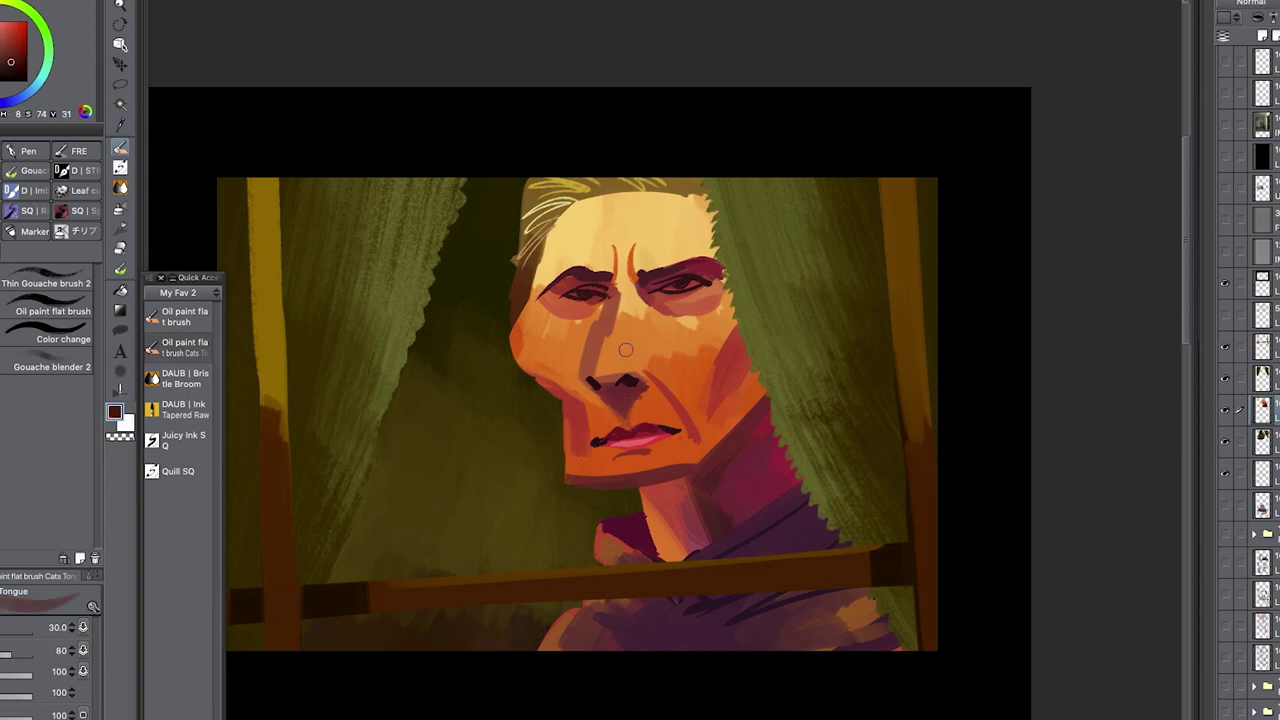
{"action": "left_click_drag", "start_coordinate": [620, 390], "coordinate": [641, 393]}
- Paint a muted brown shadow (H24 S56 V62) down the side of the nose below the right eyebrow
{"action": "left_click", "coordinate": [711, 310], "text": "alt"}
{"action": "left_click", "coordinate": [249, 210], "text": "alt"}
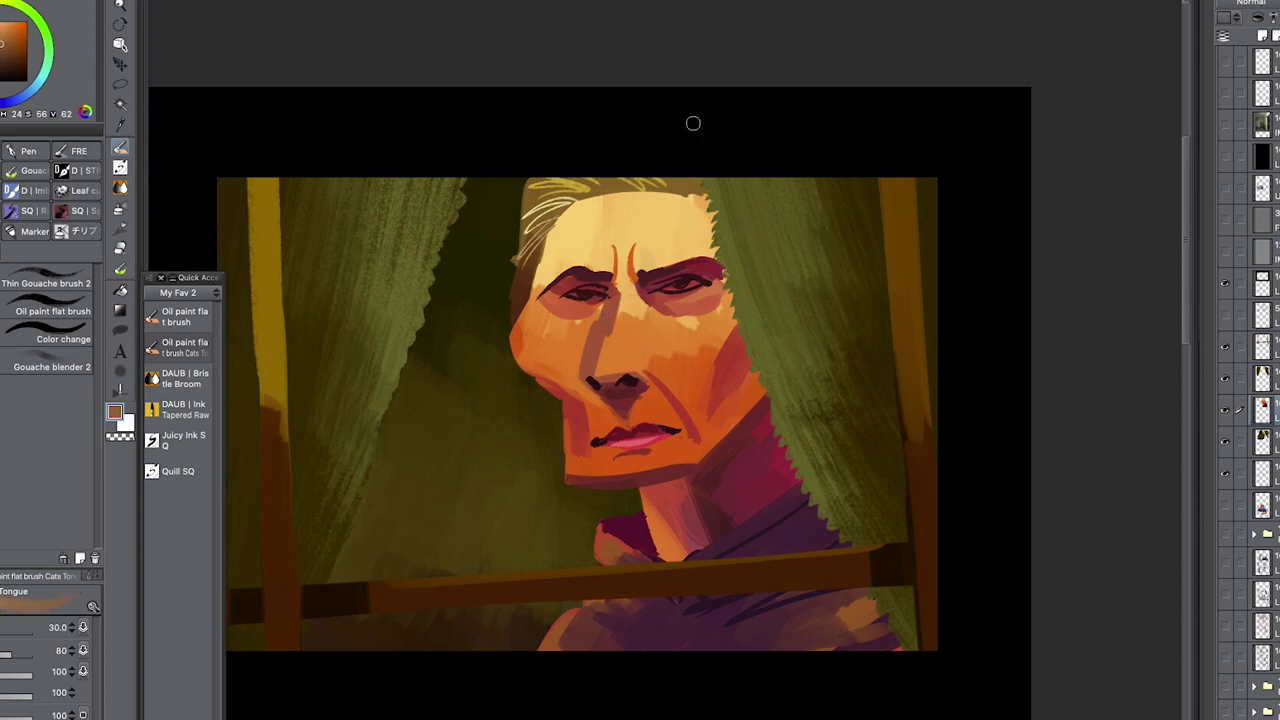
{"action": "mouse_move", "coordinate": [633, 298]}
{"action": "left_mouse_down"}
{"action": "mouse_move", "coordinate": [621, 365]}
{"action": "mouse_move", "coordinate": [615, 349]}
{"action": "mouse_move", "coordinate": [621, 340]}
{"action": "mouse_move", "coordinate": [635, 368]}
{"action": "mouse_move", "coordinate": [640, 284]}
{"action": "left_mouse_up"}
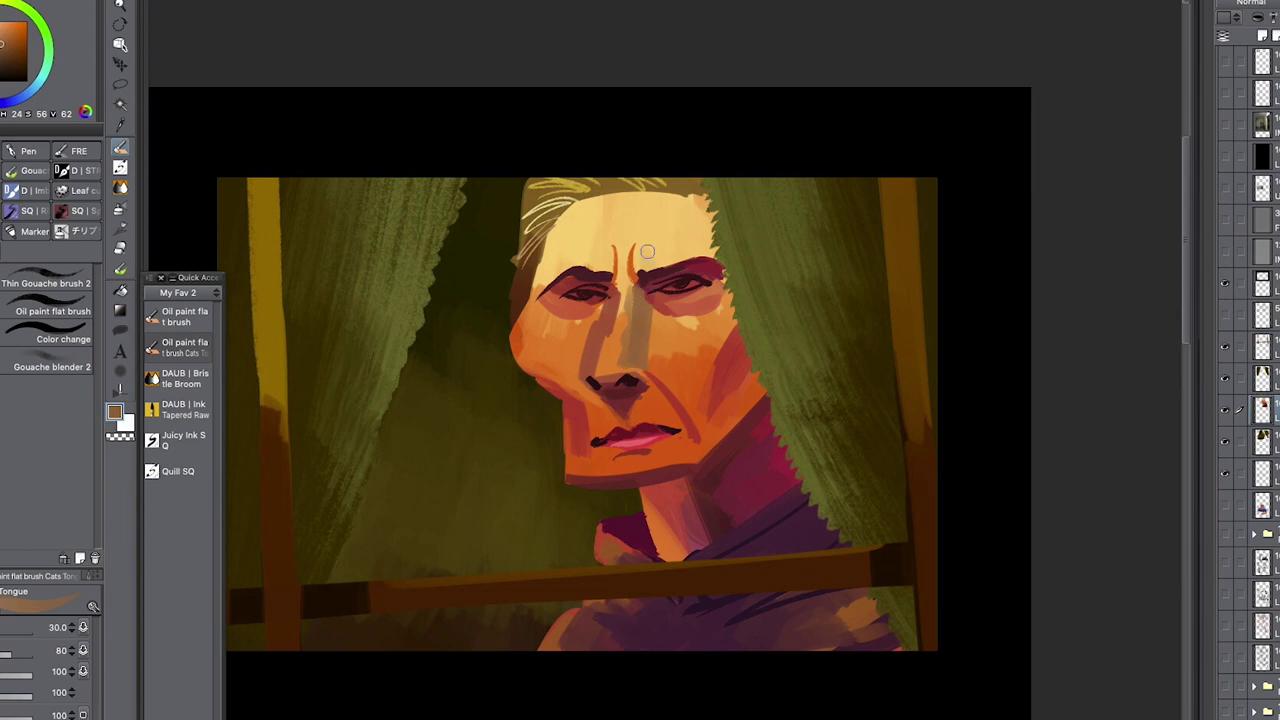
- Warm the lower part of the new nose shadow with red (H9 S76 V79) and blend it using sampled colours
{"action": "left_click", "coordinate": [12, 47]}
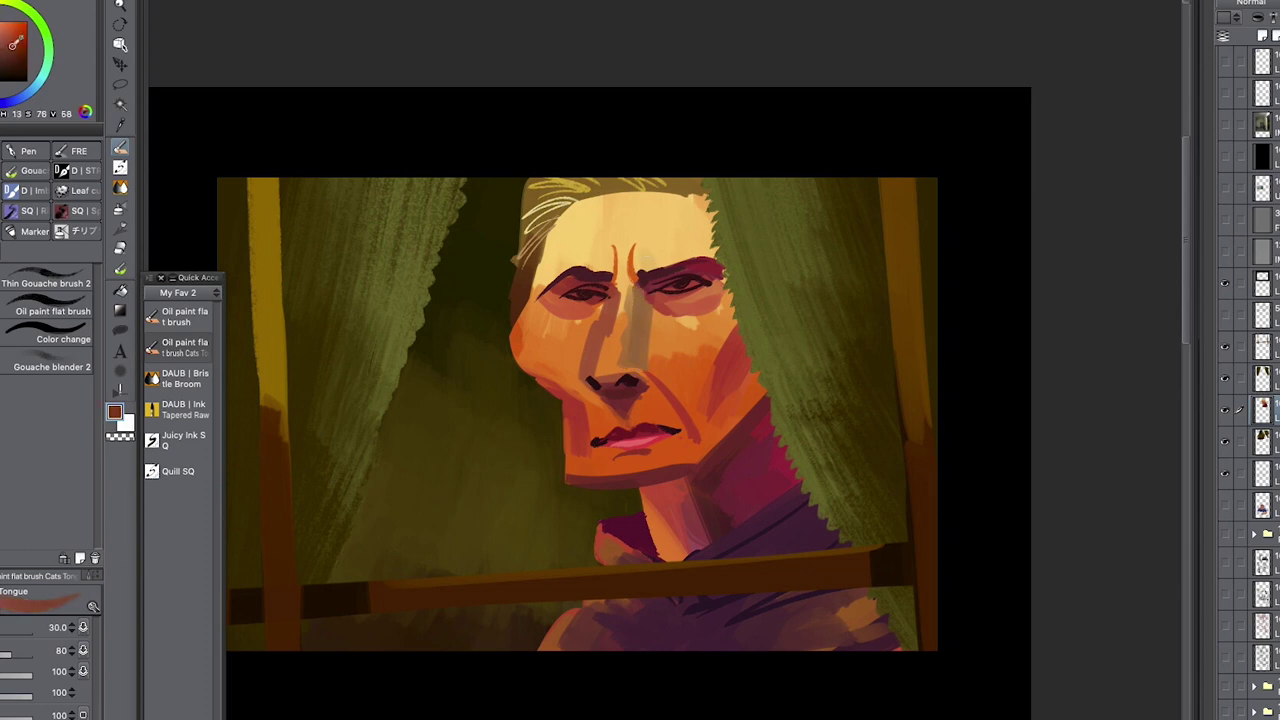
{"action": "left_click", "coordinate": [12, 34]}
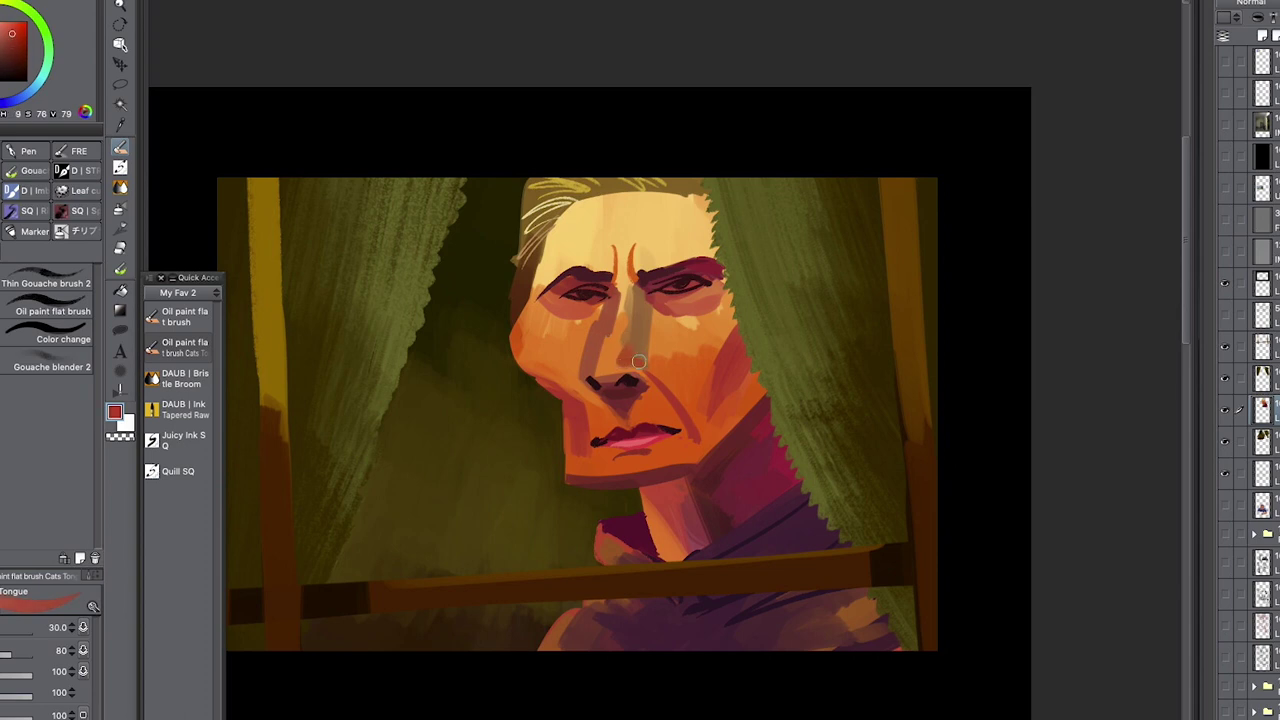
{"action": "left_click", "coordinate": [630, 342], "text": "alt"}
{"action": "left_click", "coordinate": [659, 259], "text": "alt"}
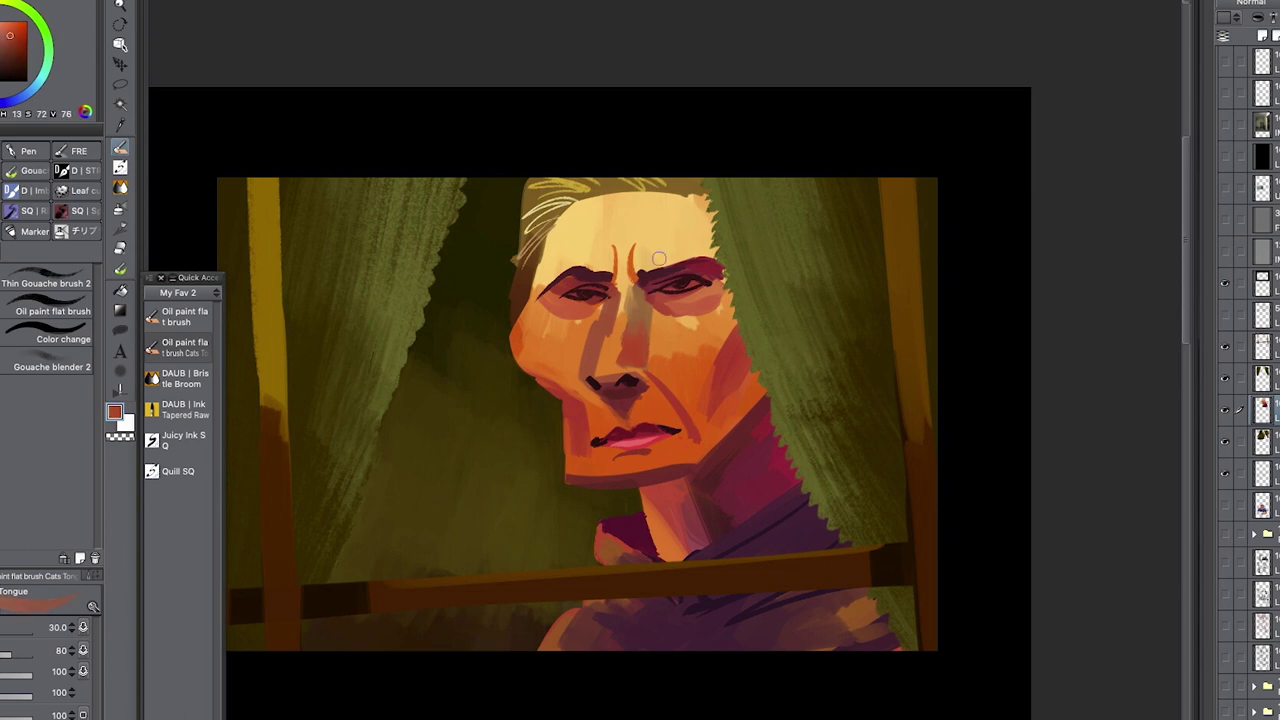
{"action": "left_click", "coordinate": [636, 352], "text": "alt"}
- Refine the shadow along the left side of the nose with sampled orange skin tones
{"action": "left_click", "coordinate": [599, 362], "text": "alt"}
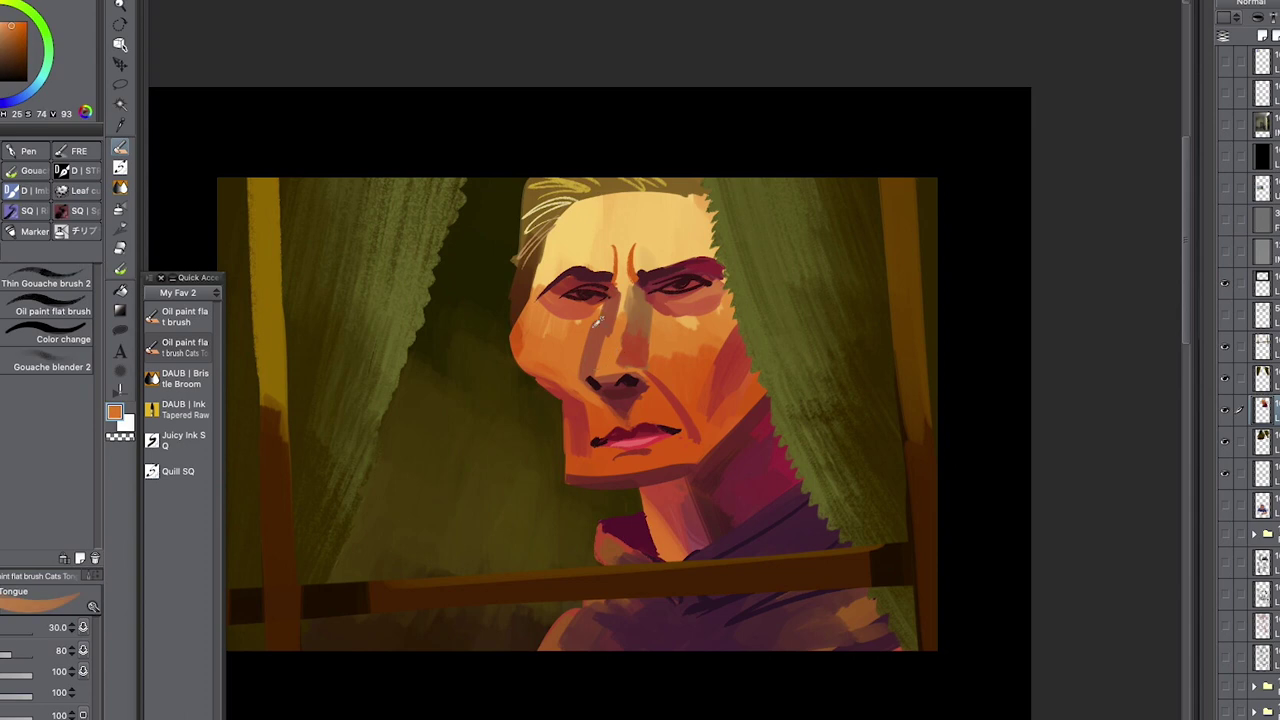
{"action": "left_click", "coordinate": [598, 346], "text": "alt"}
{"action": "left_click", "coordinate": [598, 346], "text": "alt"}
{"action": "left_click", "coordinate": [602, 351], "text": "alt"}
{"action": "left_click", "coordinate": [626, 321], "text": "alt"}
- Add a pale yellow-orange highlight (H36 S51 V100) on the nose tip with Quill SQ at size 60
{"action": "left_click", "coordinate": [178, 471]}
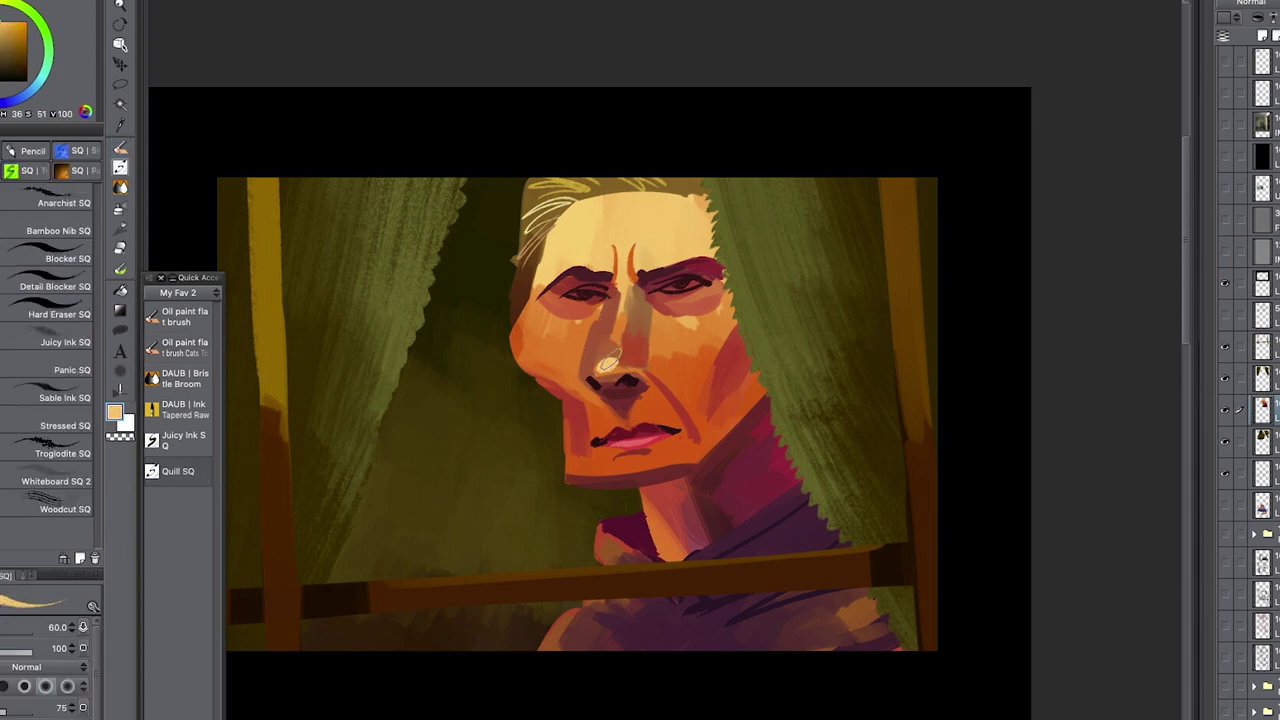
{"action": "left_click_drag", "start_coordinate": [603, 368], "coordinate": [614, 366]}
{"action": "left_click_drag", "start_coordinate": [640, 248], "coordinate": [633, 274]}
- Shape the nose bridge and tip highlight with Quill SQ at size 50 in muted orange and sampled pale yellow-orange
{"action": "left_click", "coordinate": [1, 27]}
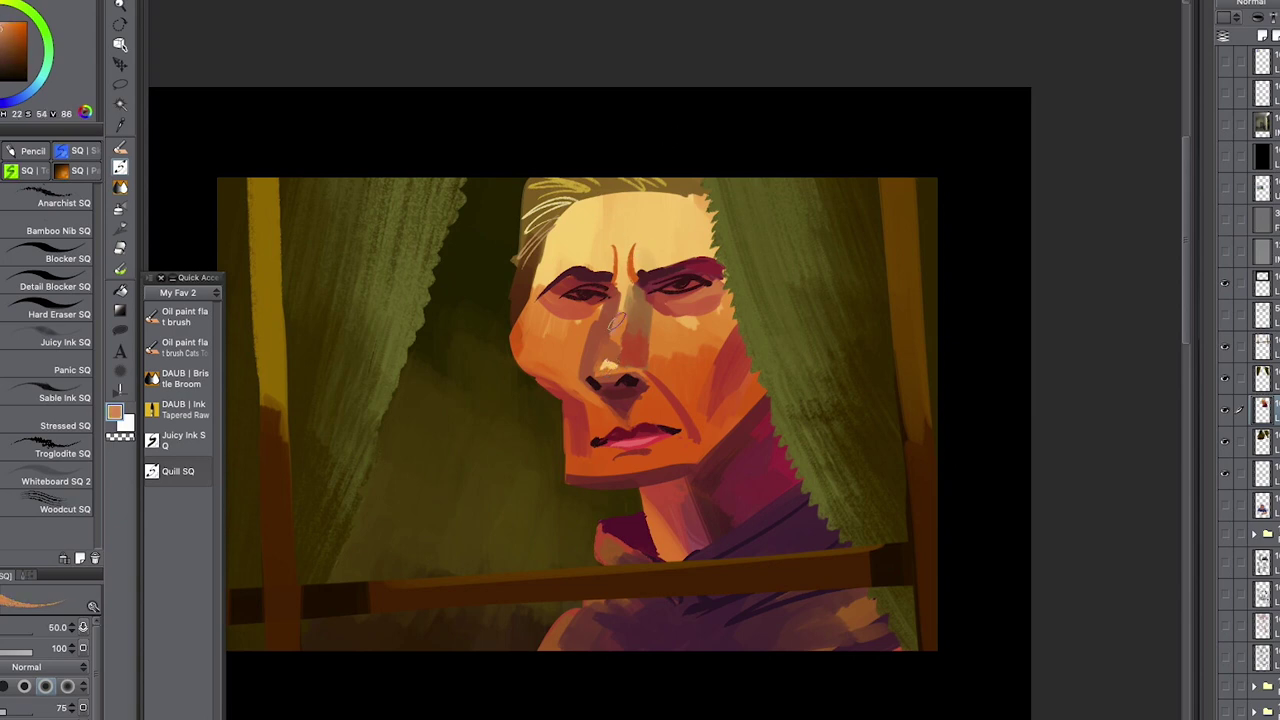
{"action": "left_click", "coordinate": [1, 23]}
{"action": "left_click", "coordinate": [613, 357], "text": "alt"}
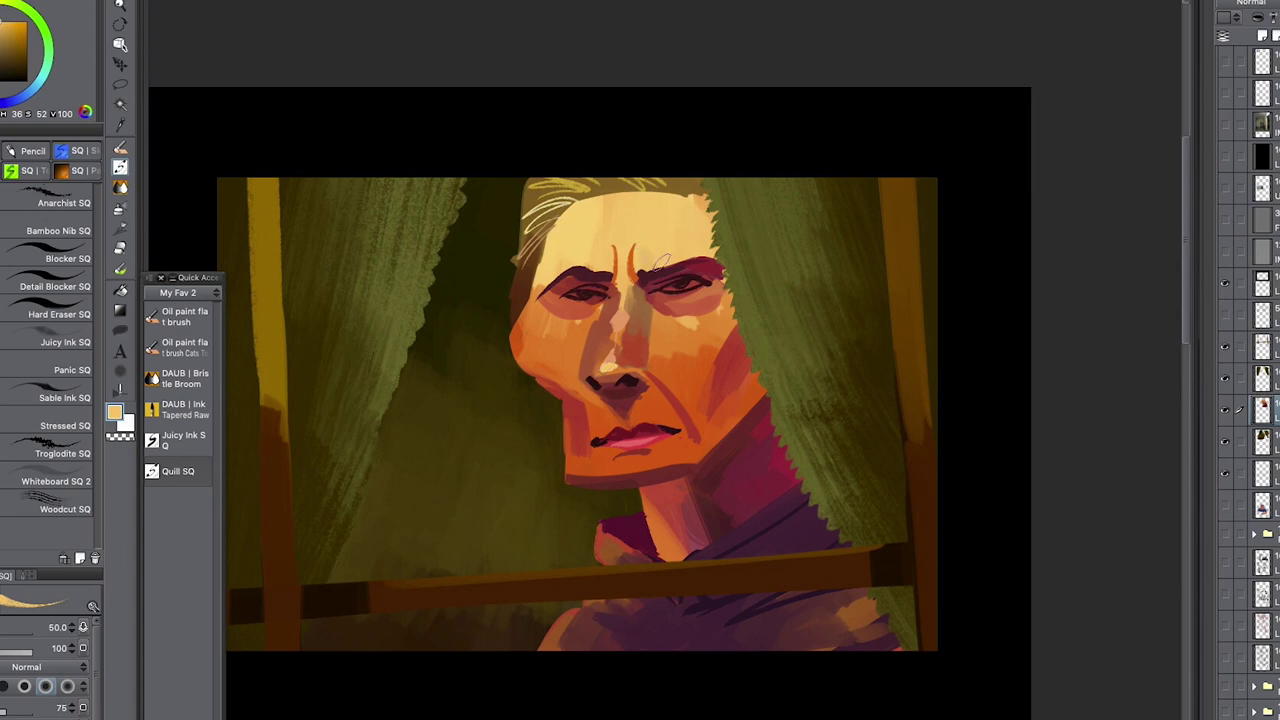
- Rework the right edge of the nose and adjoining cheek with Quill SQ at size 50 in sampled reds and orange (H18 S84 V90)
{"action": "left_click", "coordinate": [739, 454], "text": "alt"}
{"action": "left_click", "coordinate": [722, 496], "text": "alt"}
{"action": "left_click", "coordinate": [681, 382], "text": "alt"}
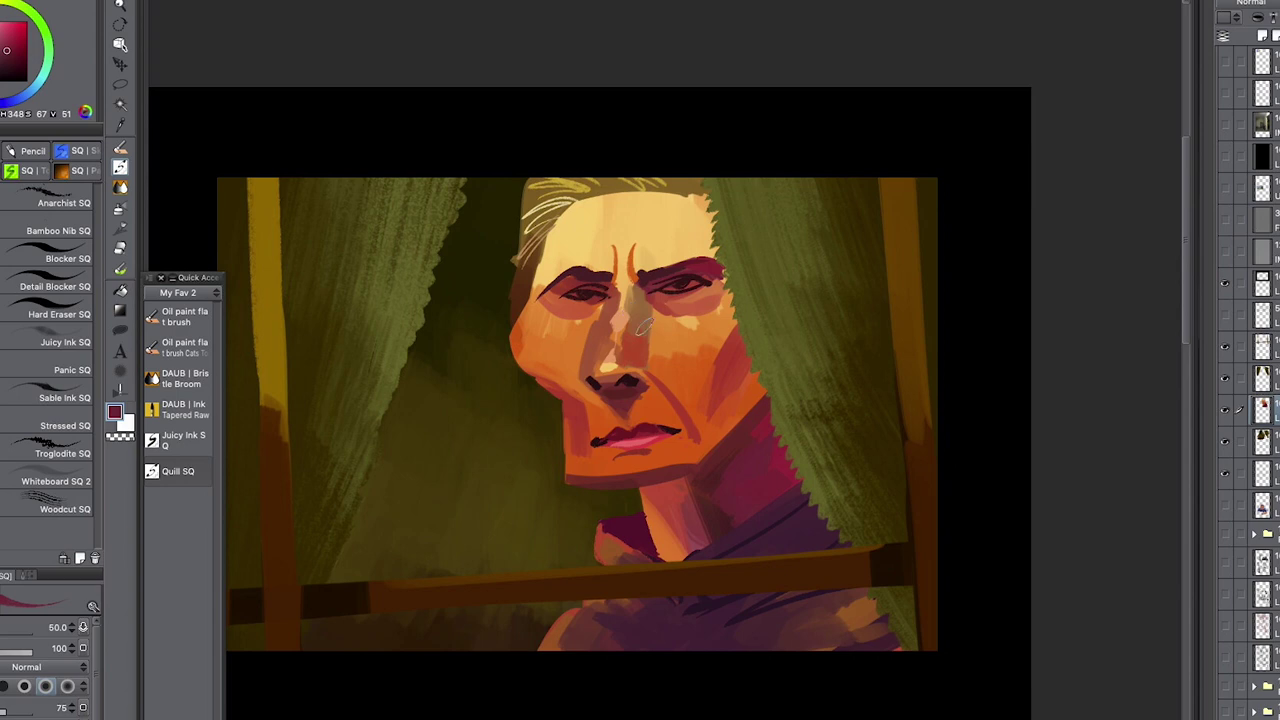
{"action": "left_click", "coordinate": [638, 358], "text": "alt"}
{"action": "left_click", "coordinate": [650, 367], "text": "alt"}
{"action": "left_click", "coordinate": [646, 374], "text": "alt"}
{"action": "left_click", "coordinate": [672, 376], "text": "alt"}
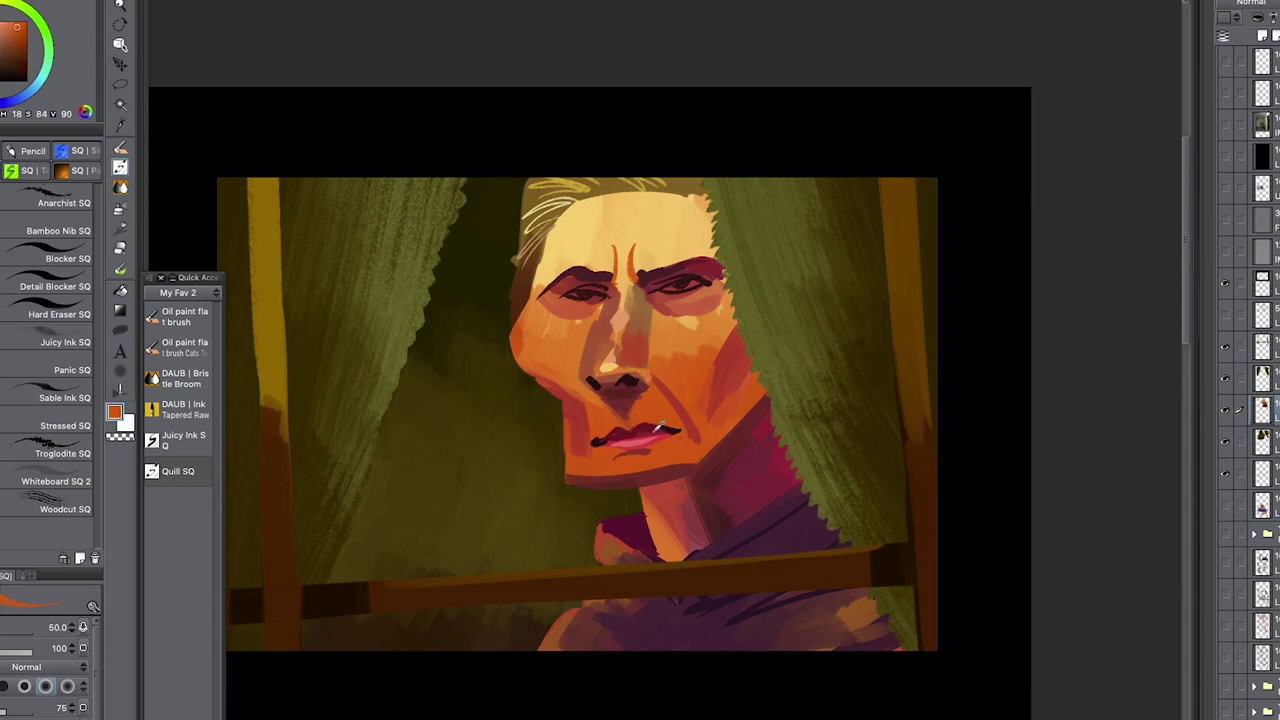
- Paint the smile folds on both sides of the nose with deep red (H351 S80 V50) and other sampled reds
{"action": "left_click", "coordinate": [655, 378], "text": "alt"}
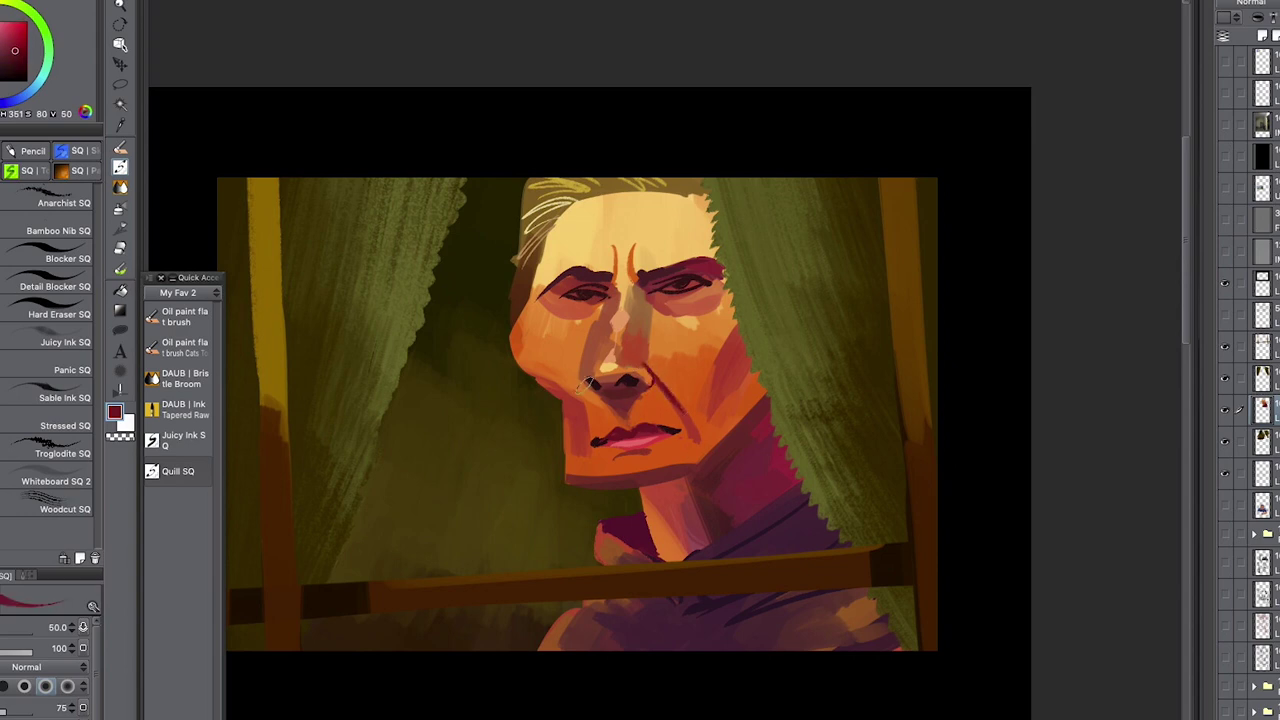
{"action": "left_click_drag", "start_coordinate": [586, 384], "coordinate": [592, 436]}
{"action": "left_click", "coordinate": [740, 347], "text": "alt"}
{"action": "left_click_drag", "start_coordinate": [587, 388], "coordinate": [588, 437]}
{"action": "left_click", "coordinate": [725, 431], "text": "alt"}
{"action": "left_click_drag", "start_coordinate": [589, 386], "coordinate": [588, 436]}
{"action": "left_click", "coordinate": [723, 402], "text": "alt"}
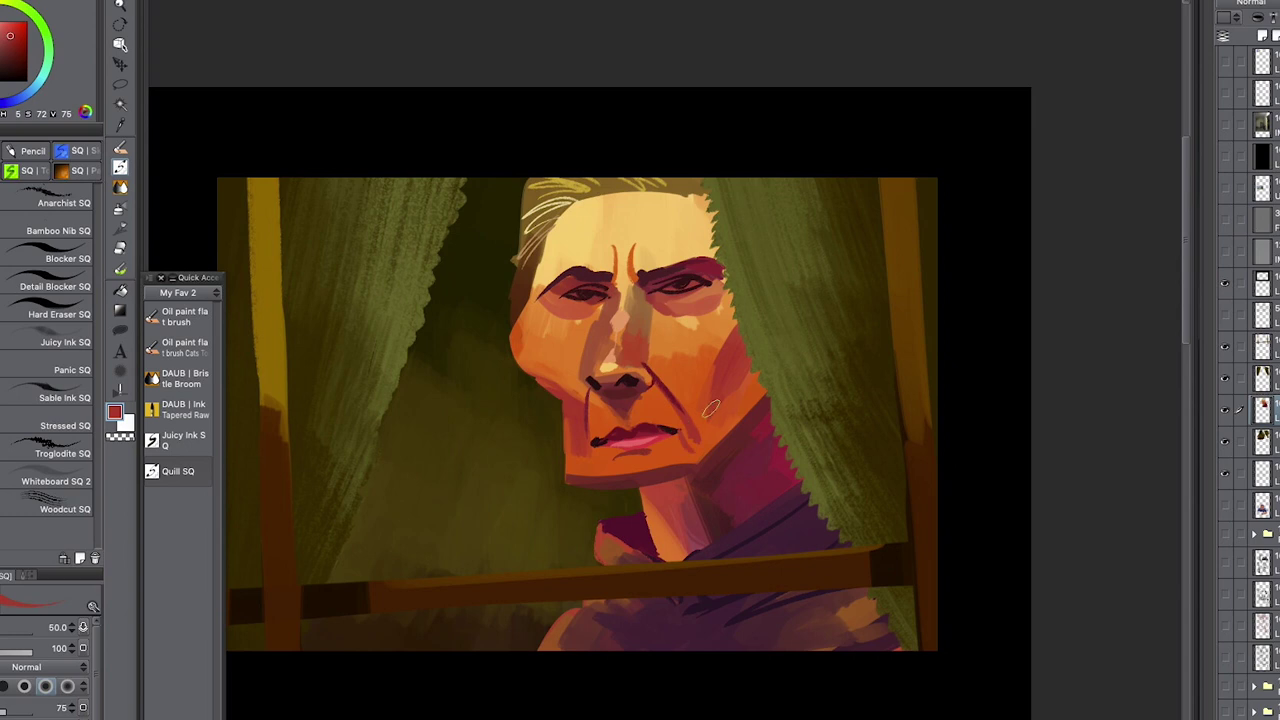
- Paint the right side of the chin with the Oil paint flat brush Cats Tongue at size 50 in sampled reds
{"action": "left_click", "coordinate": [622, 449], "text": "alt"}
{"action": "left_click", "coordinate": [190, 348]}
{"action": "left_click", "coordinate": [622, 476], "text": "alt"}
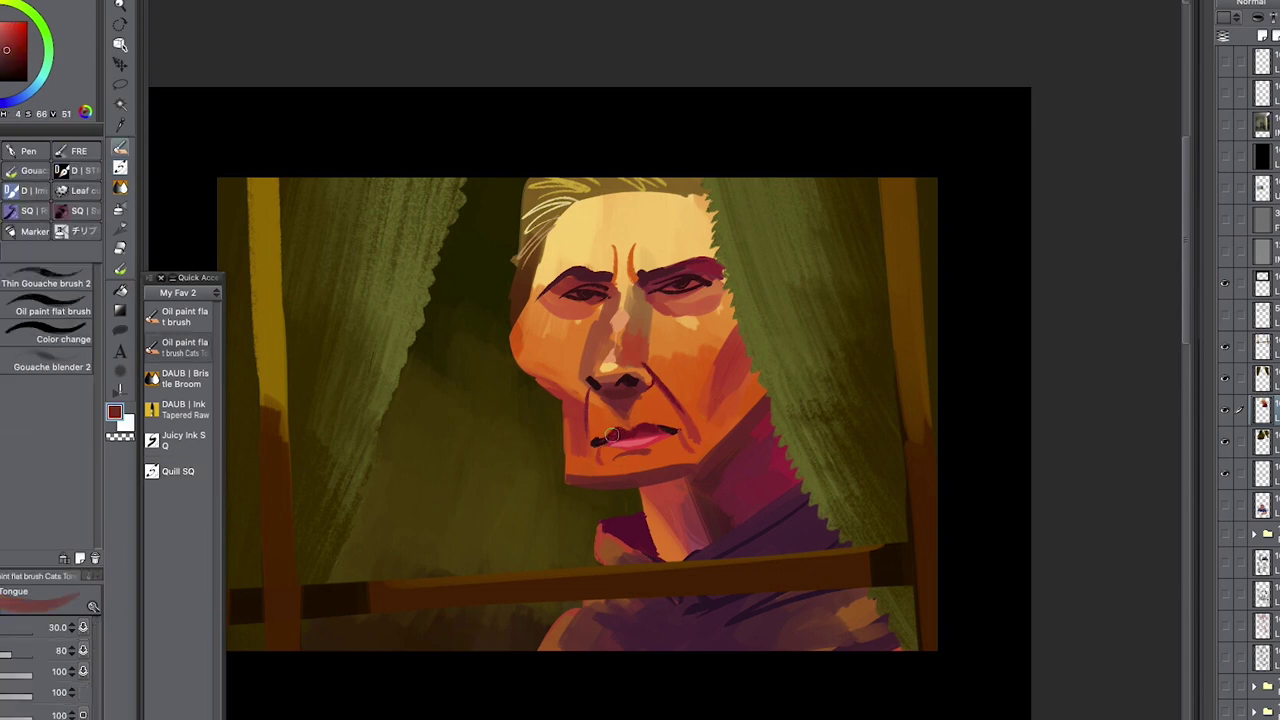
{"action": "left_click", "coordinate": [645, 458], "text": "alt"}
{"action": "key", "text": "]"}
{"action": "key", "text": "]"}
{"action": "mouse_move", "coordinate": [680, 472]}
{"action": "left_mouse_down"}
{"action": "mouse_move", "coordinate": [580, 478]}
{"action": "mouse_move", "coordinate": [681, 465]}
{"action": "left_mouse_up"}
- Sweep sampled orange (H19 S84 V89) along the lower jaw from the chin to the jaw corner
{"action": "left_click", "coordinate": [580, 476], "text": "alt"}
{"action": "left_click", "coordinate": [596, 465], "text": "alt"}
{"action": "key", "text": "super+z"}
{"action": "left_click", "coordinate": [605, 475], "text": "alt"}
{"action": "key", "text": "super+z"}
{"action": "mouse_move", "coordinate": [593, 476]}
{"action": "left_mouse_down"}
{"action": "mouse_move", "coordinate": [688, 460]}
{"action": "mouse_move", "coordinate": [691, 428]}
{"action": "mouse_move", "coordinate": [703, 466]}
{"action": "left_mouse_up"}
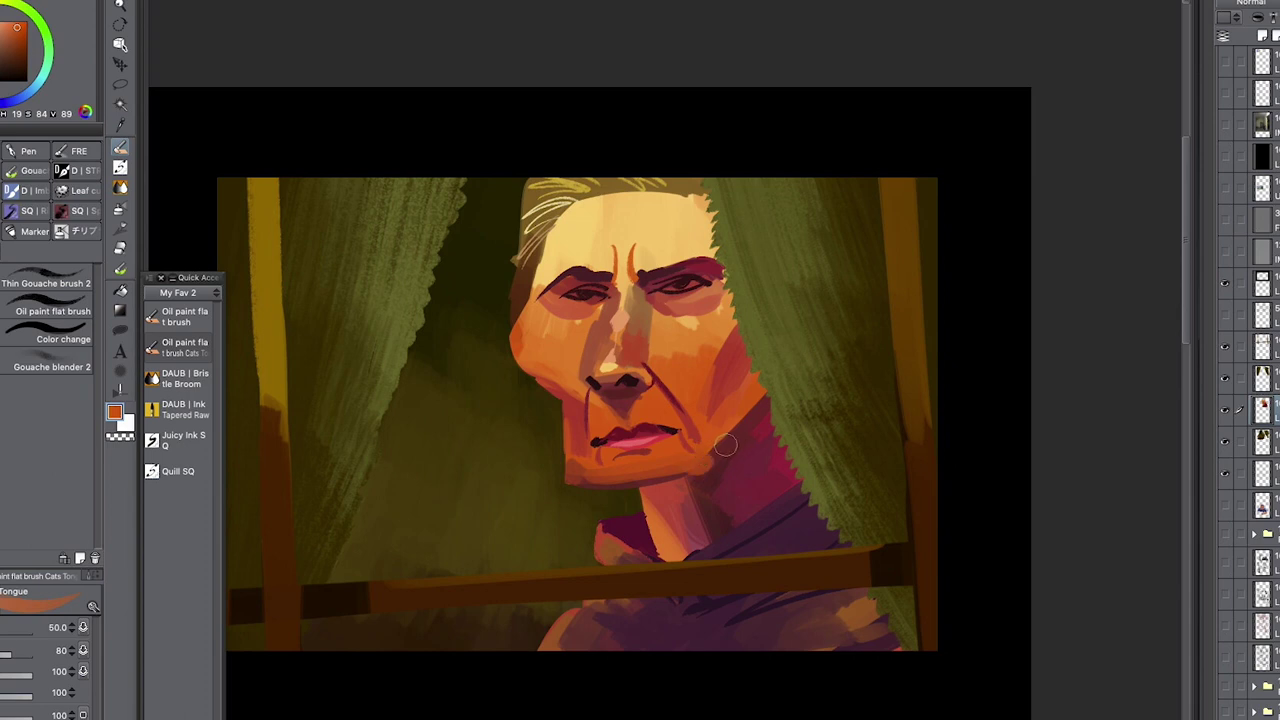
- Darken the neck shadow beneath the jaw with sampled dark red (H357 S62 V38)
{"action": "left_click", "coordinate": [768, 412], "text": "alt"}
{"action": "left_click", "coordinate": [733, 441], "text": "alt"}
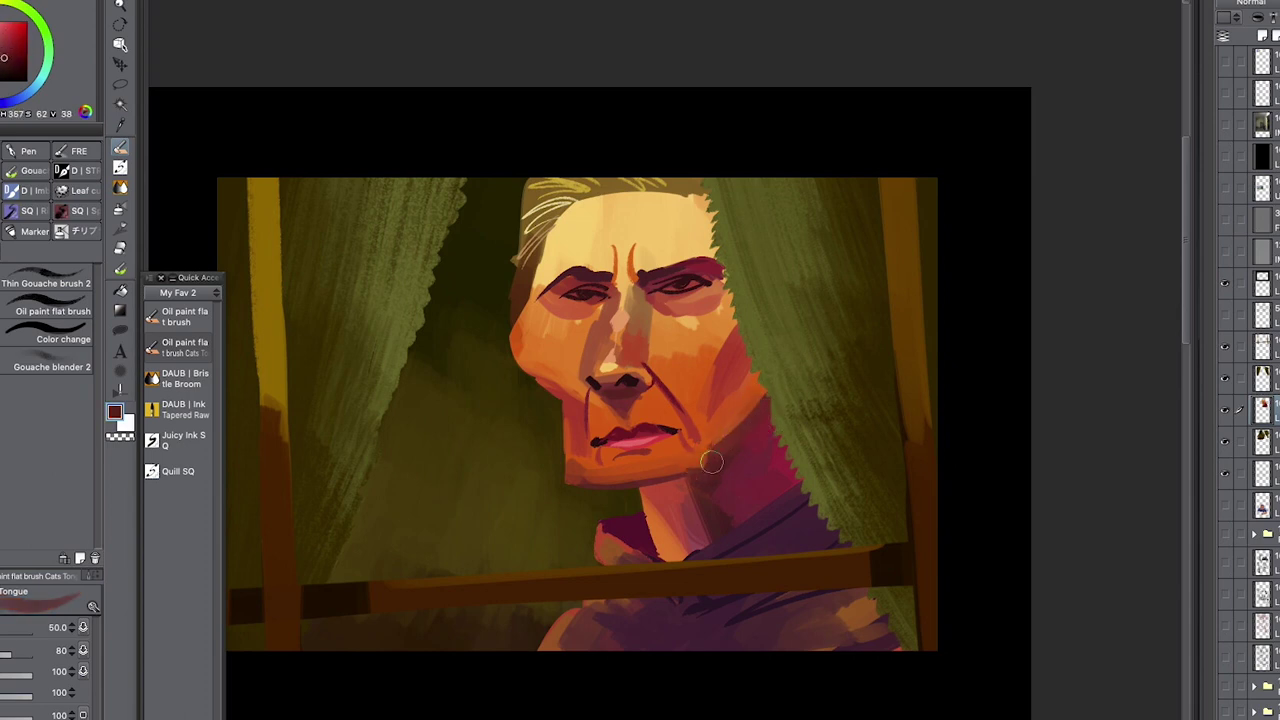
{"action": "mouse_move", "coordinate": [702, 491]}
{"action": "left_mouse_down"}
{"action": "mouse_move", "coordinate": [652, 494]}
{"action": "mouse_move", "coordinate": [685, 485]}
{"action": "left_mouse_up"}
{"action": "left_click", "coordinate": [703, 477], "text": "alt"}
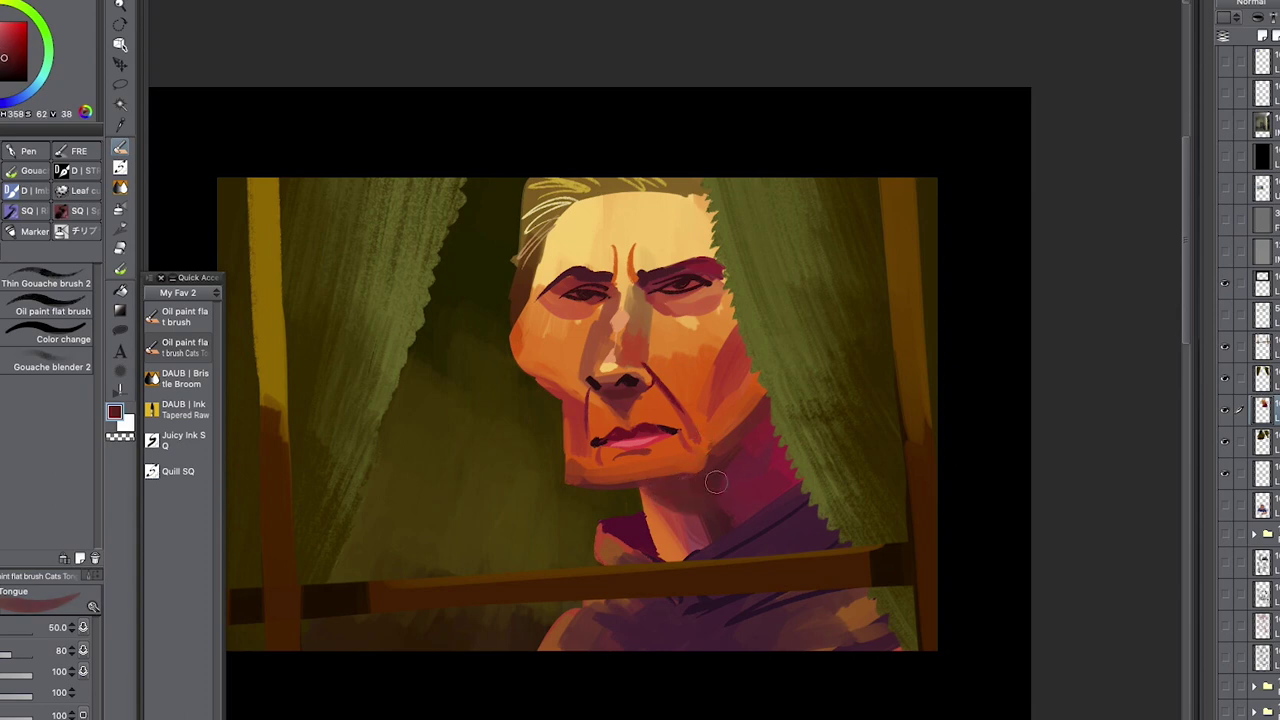
- Blend the shadowed right side of the neck using sampled dark purples and crimson (H352 S73 V58)
{"action": "left_click", "coordinate": [755, 527], "text": "alt"}
{"action": "mouse_move", "coordinate": [764, 504]}
{"action": "left_mouse_down"}
{"action": "mouse_move", "coordinate": [722, 513]}
{"action": "mouse_move", "coordinate": [791, 481]}
{"action": "mouse_move", "coordinate": [768, 470]}
{"action": "mouse_move", "coordinate": [730, 492]}
{"action": "left_mouse_up"}
{"action": "left_click", "coordinate": [789, 483], "text": "alt"}
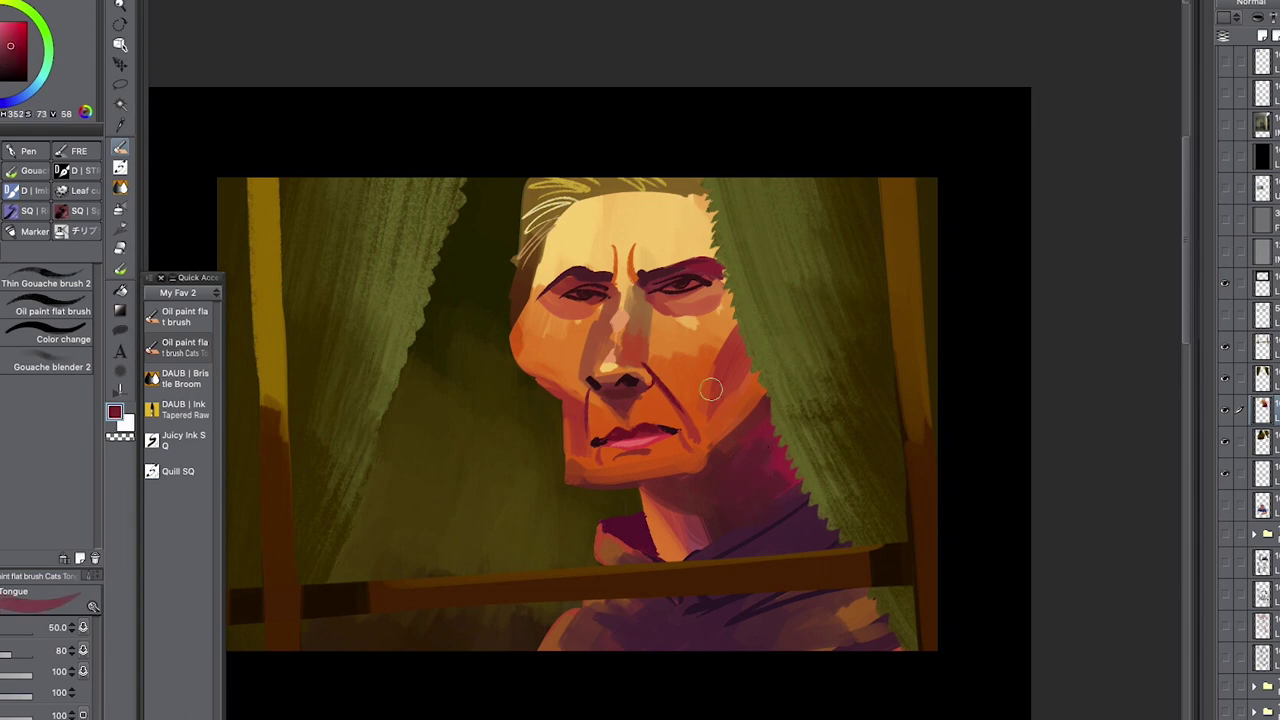
{"action": "left_click", "coordinate": [762, 498], "text": "alt"}
{"action": "left_click", "coordinate": [800, 492], "text": "alt"}
- Add curling reddish-brown marks (H10 S56 V59) across the jacket's shoulder and chest with Quill SQ at size 50
{"action": "left_click", "coordinate": [178, 471]}
{"action": "mouse_move", "coordinate": [798, 502]}
{"action": "left_mouse_down"}
{"action": "mouse_move", "coordinate": [746, 558]}
{"action": "mouse_move", "coordinate": [797, 528]}
{"action": "mouse_move", "coordinate": [802, 551]}
{"action": "mouse_move", "coordinate": [833, 525]}
{"action": "mouse_move", "coordinate": [792, 548]}
{"action": "left_mouse_up"}
{"action": "left_click_drag", "start_coordinate": [604, 612], "coordinate": [589, 635]}
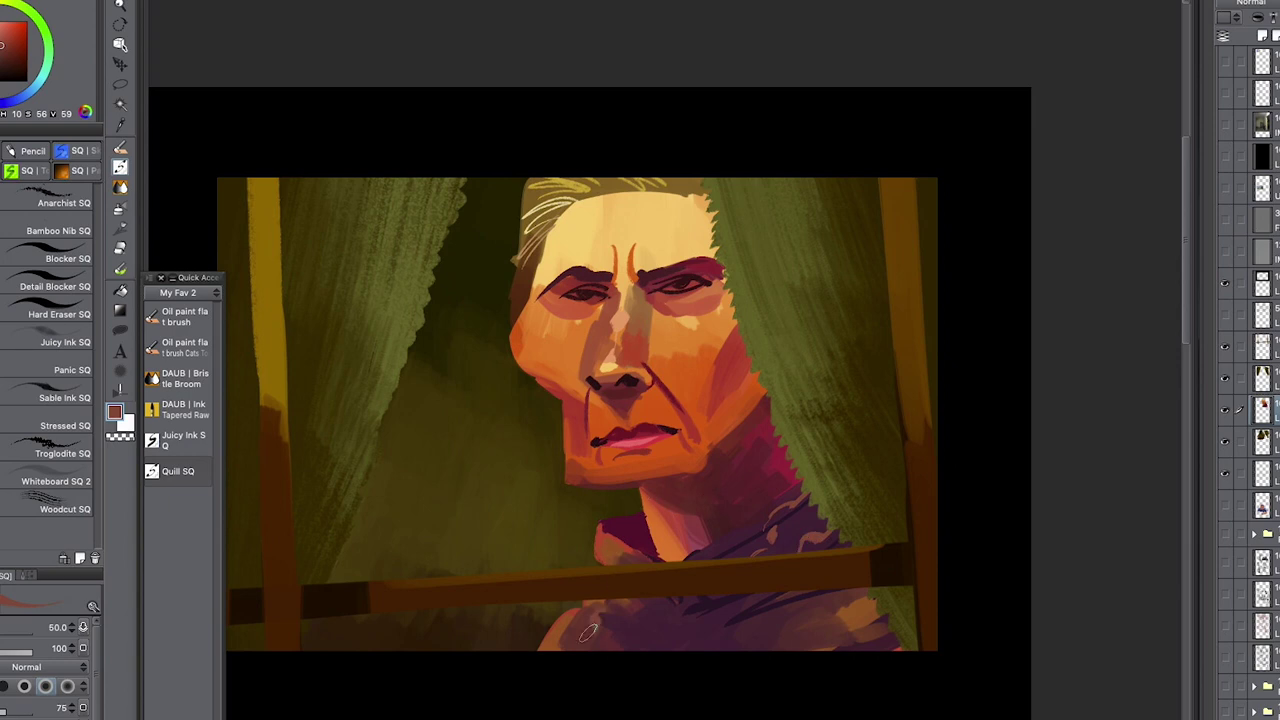
{"action": "mouse_move", "coordinate": [838, 608]}
{"action": "left_mouse_down"}
{"action": "mouse_move", "coordinate": [845, 634]}
{"action": "mouse_move", "coordinate": [718, 640]}
{"action": "left_mouse_up"}
{"action": "left_click_drag", "start_coordinate": [848, 487], "coordinate": [848, 496]}
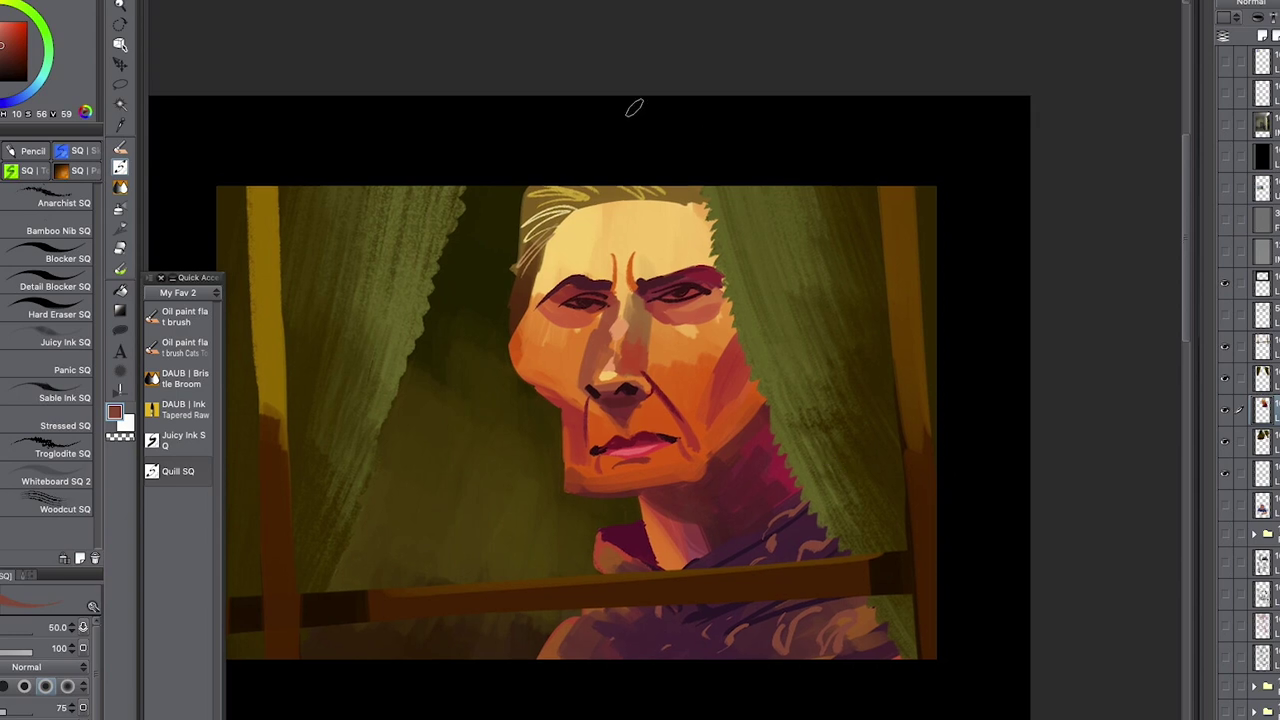
{"action": "left_click", "coordinate": [716, 300], "text": "alt"}
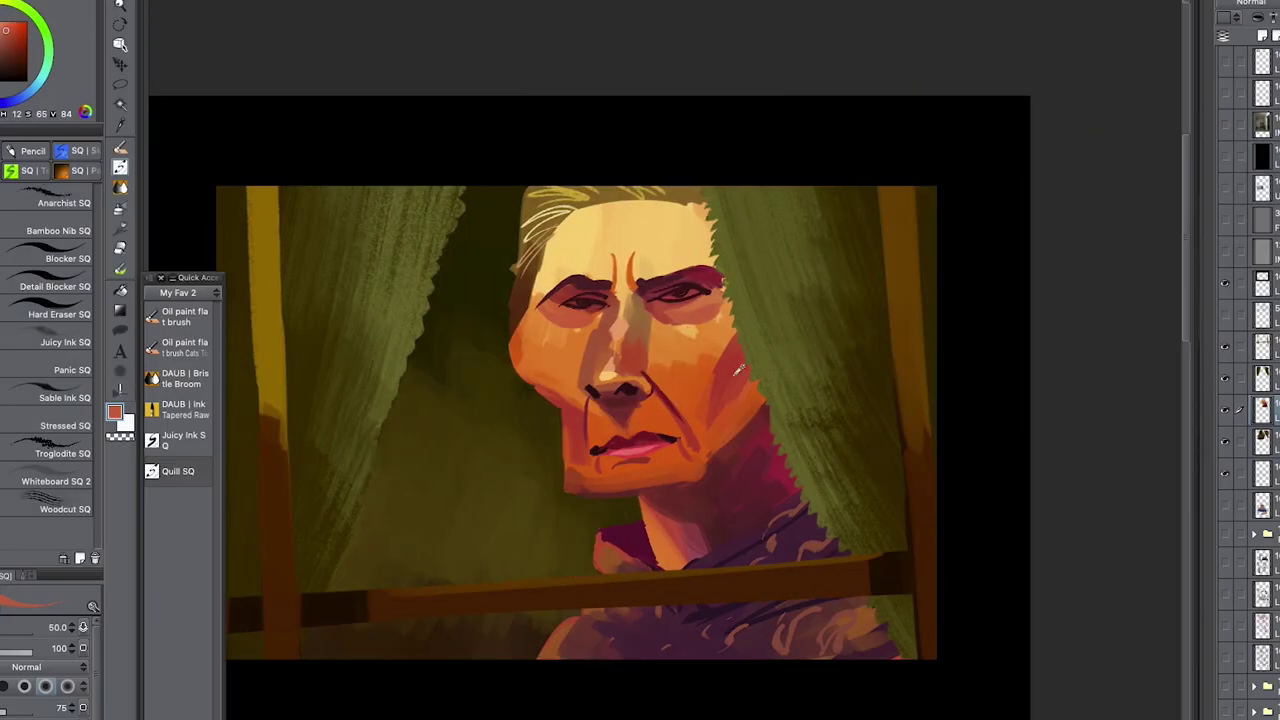
{"action": "left_click", "coordinate": [738, 370], "text": "alt"}
{"action": "key", "text": "ctrl+z"}
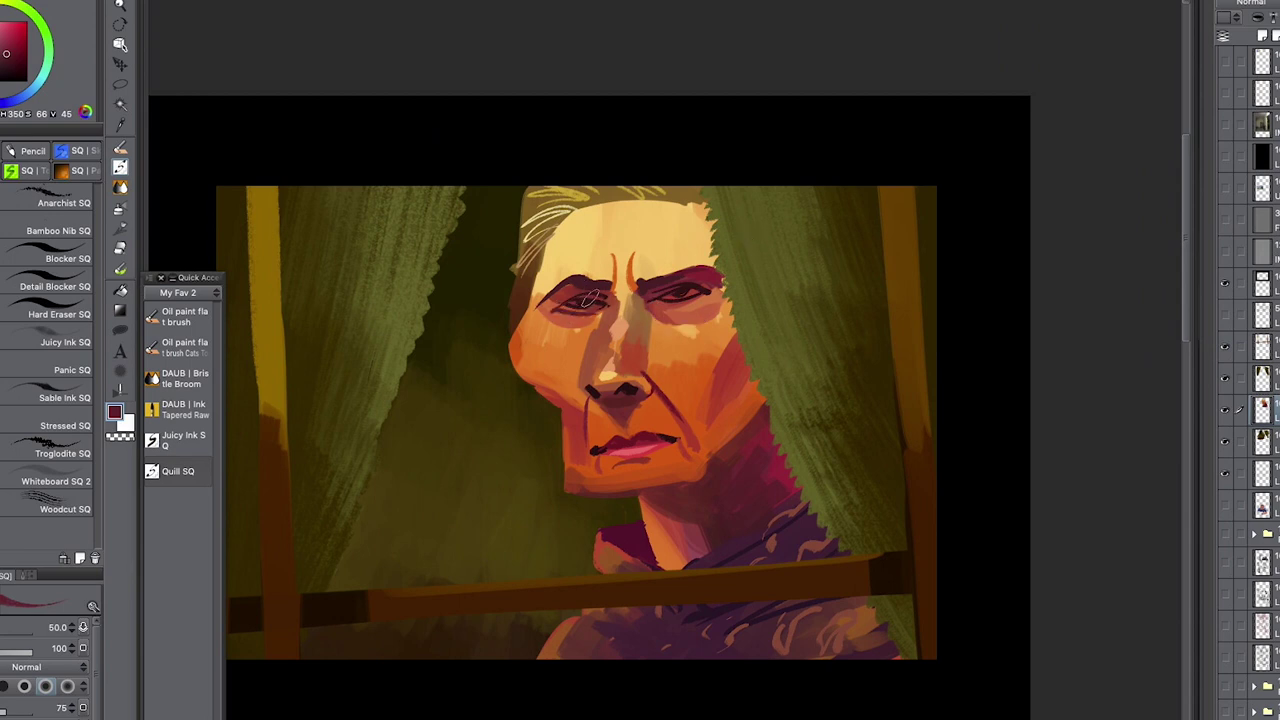
- Shade beneath the left and right eyes with Quill SQ at size 50 in sampled dark reds
{"action": "left_click", "coordinate": [720, 281], "text": "alt"}
{"action": "left_click", "coordinate": [562, 318], "text": "alt"}
{"action": "left_click_drag", "start_coordinate": [554, 308], "coordinate": [582, 314]}
{"action": "left_click", "coordinate": [726, 286], "text": "alt"}
{"action": "left_click_drag", "start_coordinate": [710, 298], "coordinate": [690, 304]}
- Deepen the right eye socket in sampled crimson (H350 S69 V49) with the Oil paint flat brush Cats Tongue at size 30
{"action": "left_click", "coordinate": [761, 456], "text": "alt"}
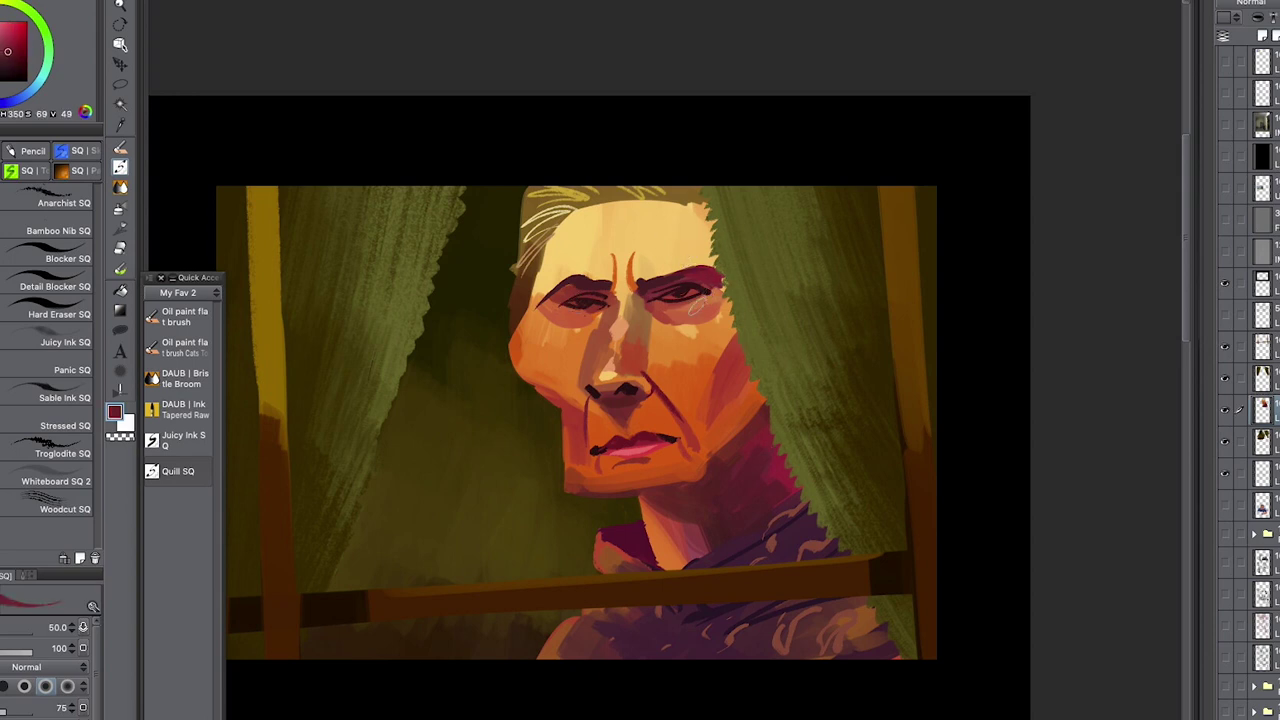
{"action": "left_click", "coordinate": [172, 316]}
{"action": "left_click_drag", "start_coordinate": [687, 316], "coordinate": [707, 280]}
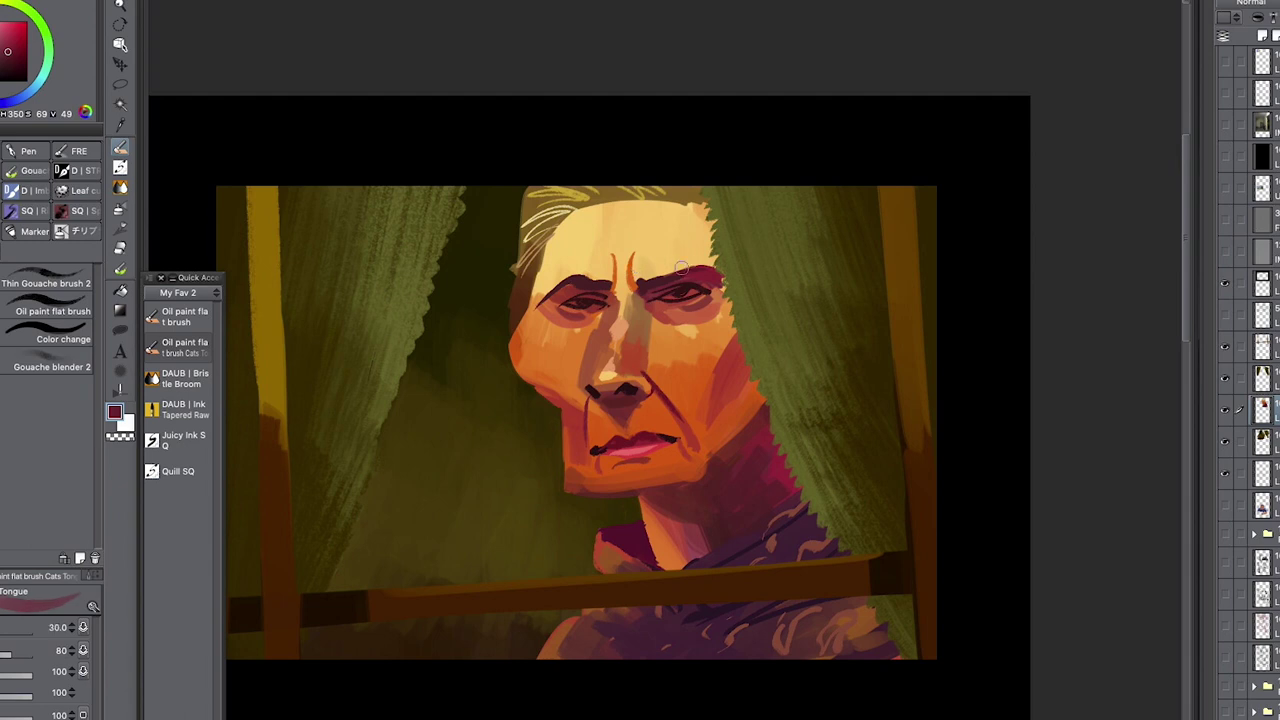
- Try a salmon pink (H14 S47 V93) above the left eyebrow and on the right side of the forehead
{"action": "left_click", "coordinate": [556, 325], "text": "alt"}
{"action": "left_click", "coordinate": [0, 15]}
{"action": "left_click", "coordinate": [0, 26]}
{"action": "mouse_move", "coordinate": [541, 291]}
{"action": "left_mouse_down"}
{"action": "mouse_move", "coordinate": [590, 249]}
{"action": "mouse_move", "coordinate": [605, 270]}
{"action": "mouse_move", "coordinate": [569, 274]}
{"action": "left_mouse_up"}
{"action": "key", "text": "ctrl+z"}
{"action": "key", "text": "ctrl+z"}
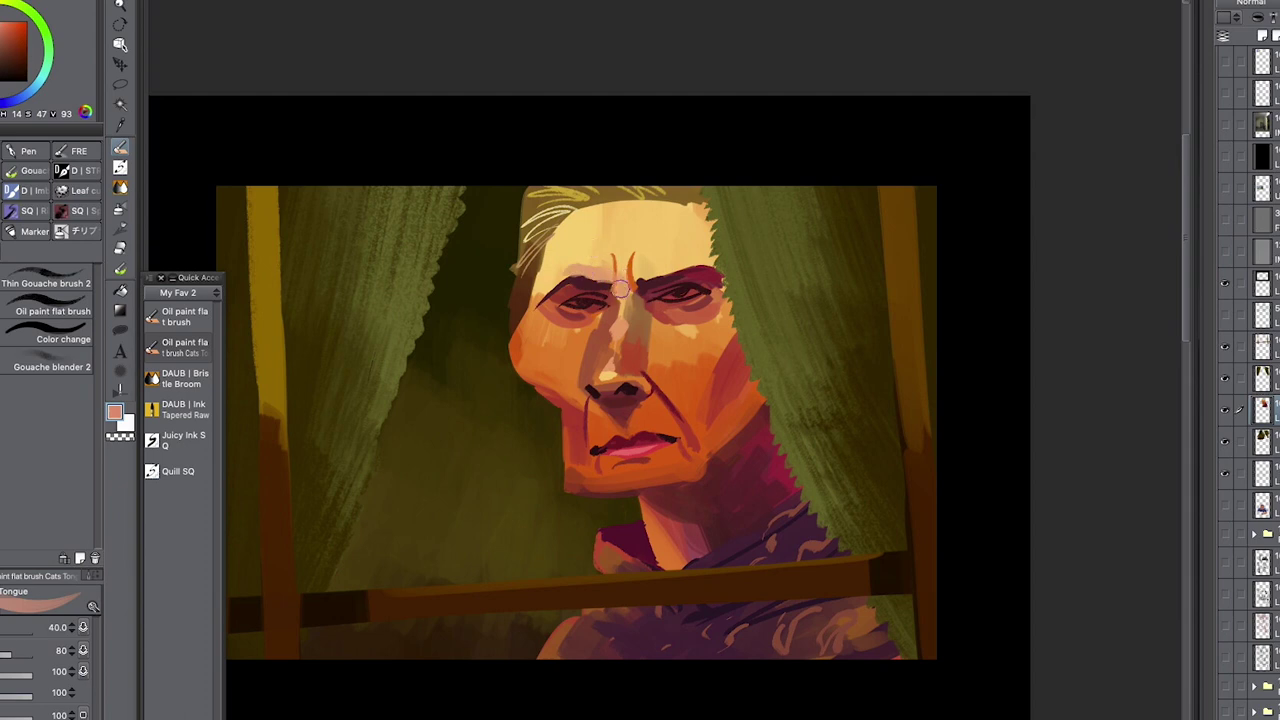
{"action": "left_click_drag", "start_coordinate": [688, 261], "coordinate": [701, 252]}
{"action": "key", "text": "ctrl+z"}
- Tint the forehead below the hairline with salmon pink (H14 S47 V93) and red (H8 S69 V84), reducing the brush to size 15
{"action": "mouse_move", "coordinate": [690, 206]}
{"action": "left_mouse_down"}
{"action": "mouse_move", "coordinate": [596, 213]}
{"action": "mouse_move", "coordinate": [705, 205]}
{"action": "left_mouse_up"}
{"action": "left_click_drag", "start_coordinate": [10, 20], "coordinate": [8, 31]}
{"action": "key", "text": "bracketleft"}
{"action": "key", "text": "bracketleft"}
{"action": "left_click_drag", "start_coordinate": [618, 206], "coordinate": [706, 202]}
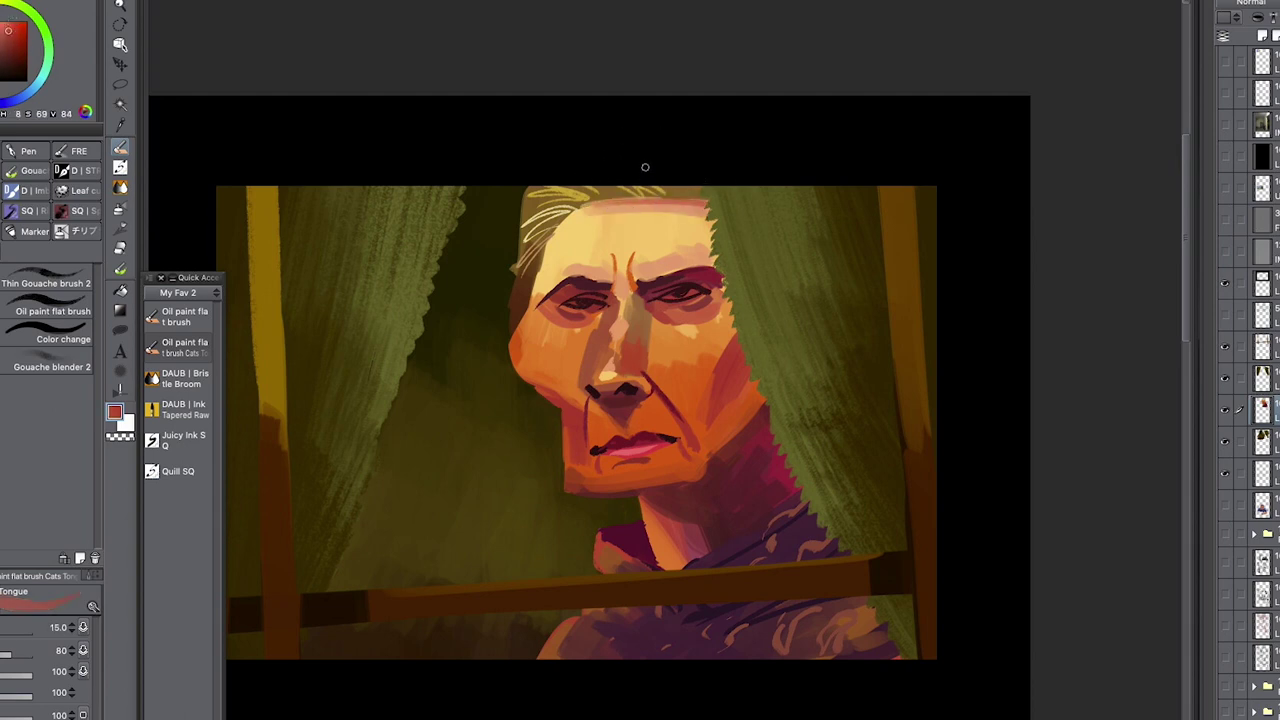
{"action": "left_click", "coordinate": [19, 55]}
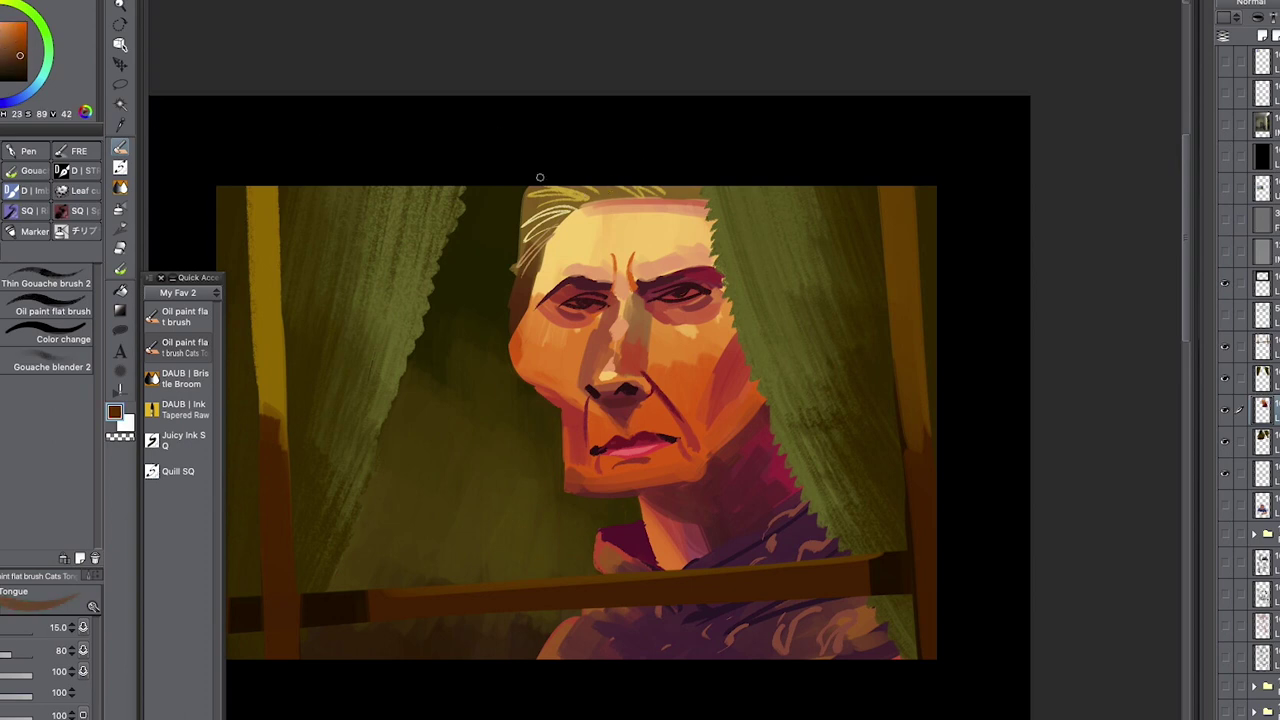
{"action": "left_click_drag", "start_coordinate": [556, 211], "coordinate": [626, 199]}
{"action": "left_click_drag", "start_coordinate": [565, 188], "coordinate": [625, 197]}
{"action": "key", "text": "ctrl+z"}
{"action": "left_click", "coordinate": [27, 67]}
{"action": "left_click", "coordinate": [0, 40]}
{"action": "left_click", "coordinate": [20, 51]}
{"action": "left_click_drag", "start_coordinate": [572, 204], "coordinate": [525, 233]}
{"action": "mouse_move", "coordinate": [580, 206]}
{"action": "left_mouse_down"}
{"action": "mouse_move", "coordinate": [525, 238]}
{"action": "mouse_move", "coordinate": [532, 252]}
{"action": "left_mouse_up"}
{"action": "key", "text": "ctrl+z"}
{"action": "key", "text": "ctrl+z"}
{"action": "key", "text": "ctrl+z"}
{"action": "key", "text": "ctrl+z"}
{"action": "key", "text": "ctrl+z"}
{"action": "key", "text": "ctrl+z"}
{"action": "mouse_move", "coordinate": [628, 198]}
{"action": "left_mouse_down"}
{"action": "mouse_move", "coordinate": [576, 182]}
{"action": "mouse_move", "coordinate": [527, 236]}
{"action": "left_mouse_up"}
{"action": "mouse_move", "coordinate": [562, 217]}
{"action": "left_mouse_down"}
{"action": "mouse_move", "coordinate": [523, 250]}
{"action": "mouse_move", "coordinate": [516, 279]}
{"action": "left_mouse_up"}
{"action": "key", "text": "ctrl+z"}
{"action": "key", "text": "ctrl+z"}
{"action": "key", "text": "ctrl+z"}
{"action": "left_click_drag", "start_coordinate": [796, 444], "coordinate": [793, 442]}
{"action": "key", "text": "ctrl+z"}
{"action": "key", "text": "ctrl+z"}
{"action": "key", "text": "ctrl+z"}
- Refine the pink band below the hairline on the right with sampled forehead colours at brush size 25
{"action": "left_click", "coordinate": [591, 219], "text": "alt"}
{"action": "left_click", "coordinate": [677, 208], "text": "alt"}
{"action": "left_click_drag", "start_coordinate": [672, 208], "coordinate": [724, 202]}
{"action": "left_click", "coordinate": [671, 219], "text": "alt"}
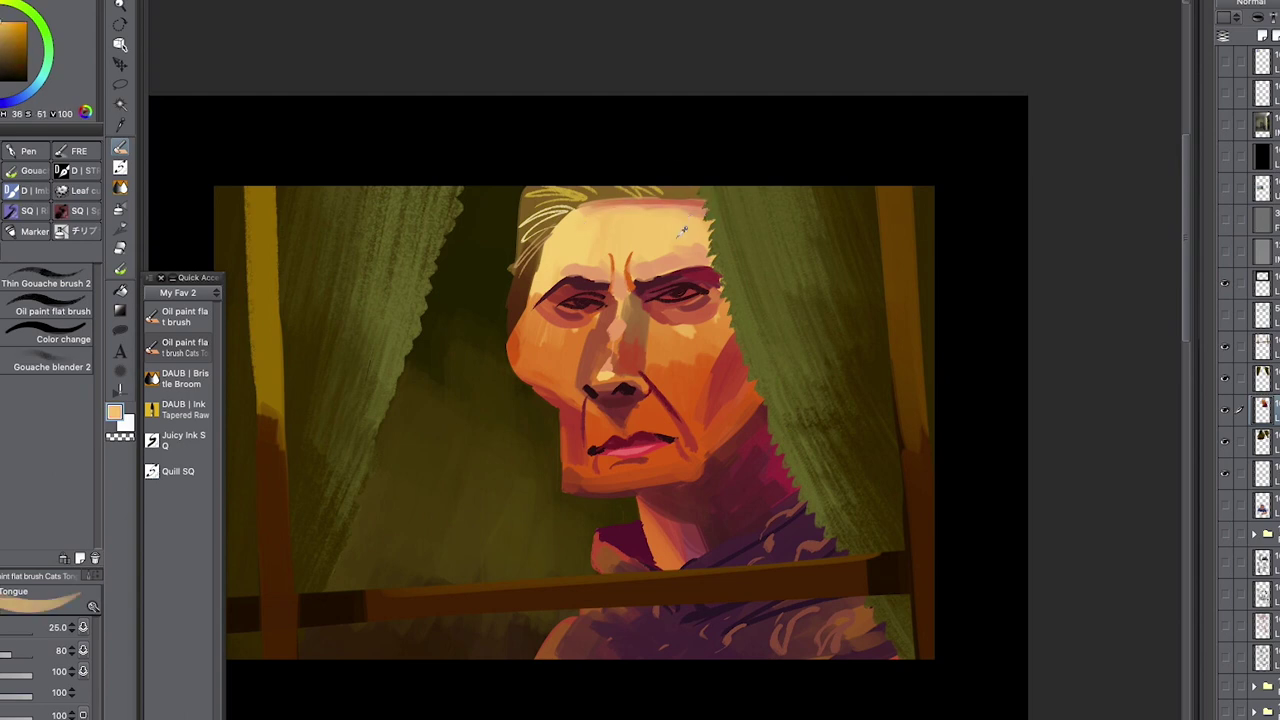
- Refine the frown lines between the eyebrows with sampled skin tones, including light orange (H22 S51 V95)
{"action": "left_click", "coordinate": [630, 270], "text": "alt"}
{"action": "left_click_drag", "start_coordinate": [614, 270], "coordinate": [608, 289]}
{"action": "left_click", "coordinate": [618, 284], "text": "alt"}
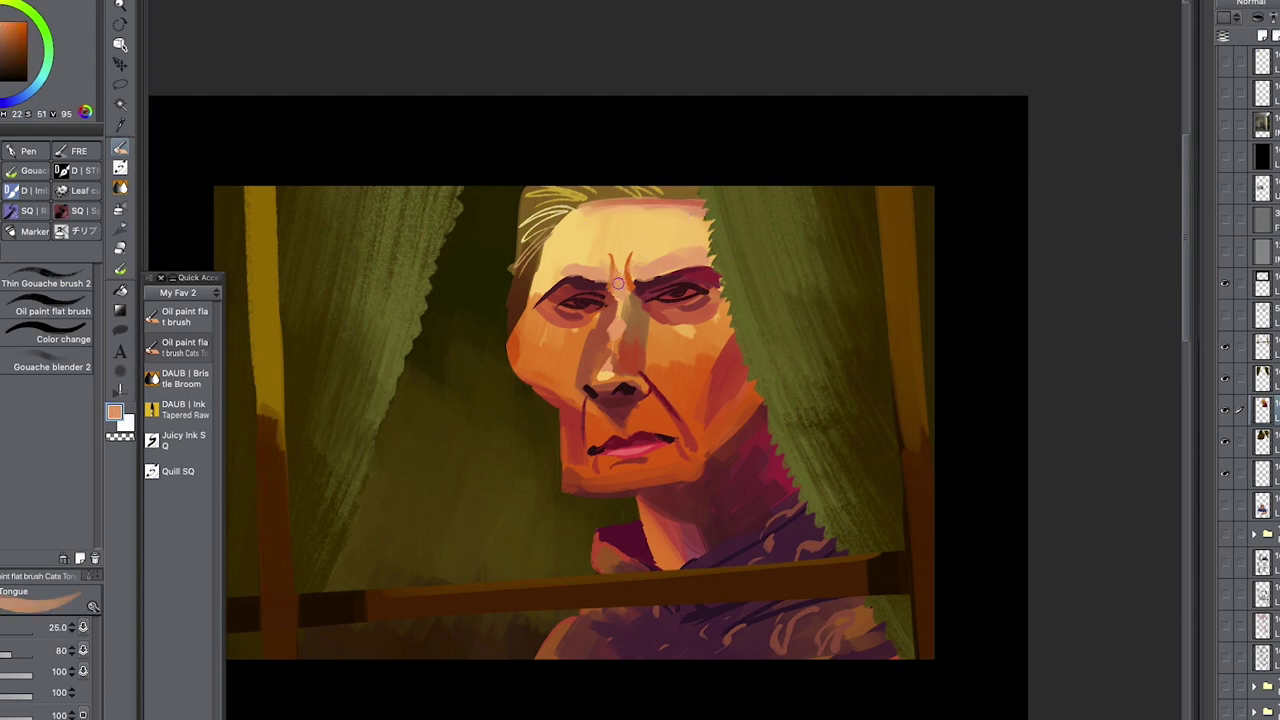
- Join the nose bridge highlight to the tip using sampled skin tones at brush size 25
{"action": "left_click_drag", "start_coordinate": [610, 340], "coordinate": [617, 367]}
{"action": "left_click", "coordinate": [613, 361], "text": "alt"}
{"action": "left_click", "coordinate": [606, 361], "text": "alt"}
{"action": "left_click", "coordinate": [609, 363], "text": "alt"}
{"action": "left_click", "coordinate": [612, 350], "text": "alt"}
{"action": "left_click", "coordinate": [628, 341], "text": "alt"}
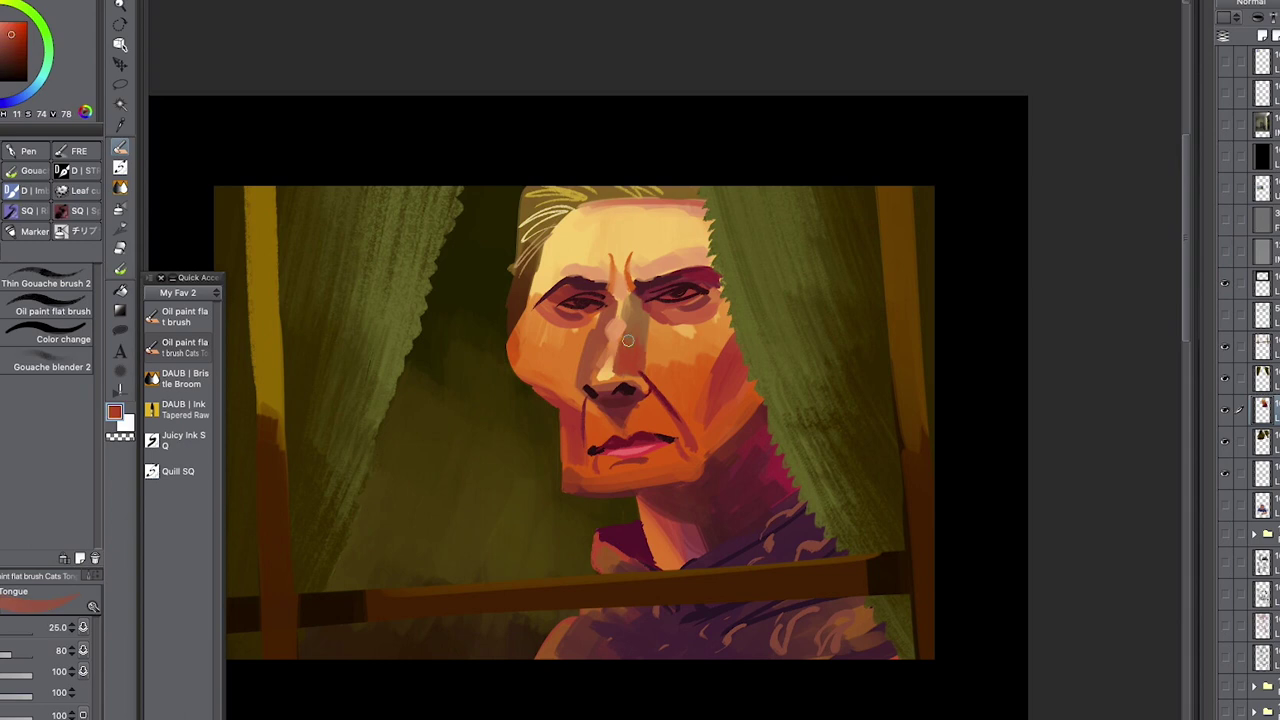
- Smooth the nose bridge and tip highlights with sampled pale oranges (H32 S53 V98 and H35 S52 V100)
{"action": "left_click", "coordinate": [600, 370], "text": "alt"}
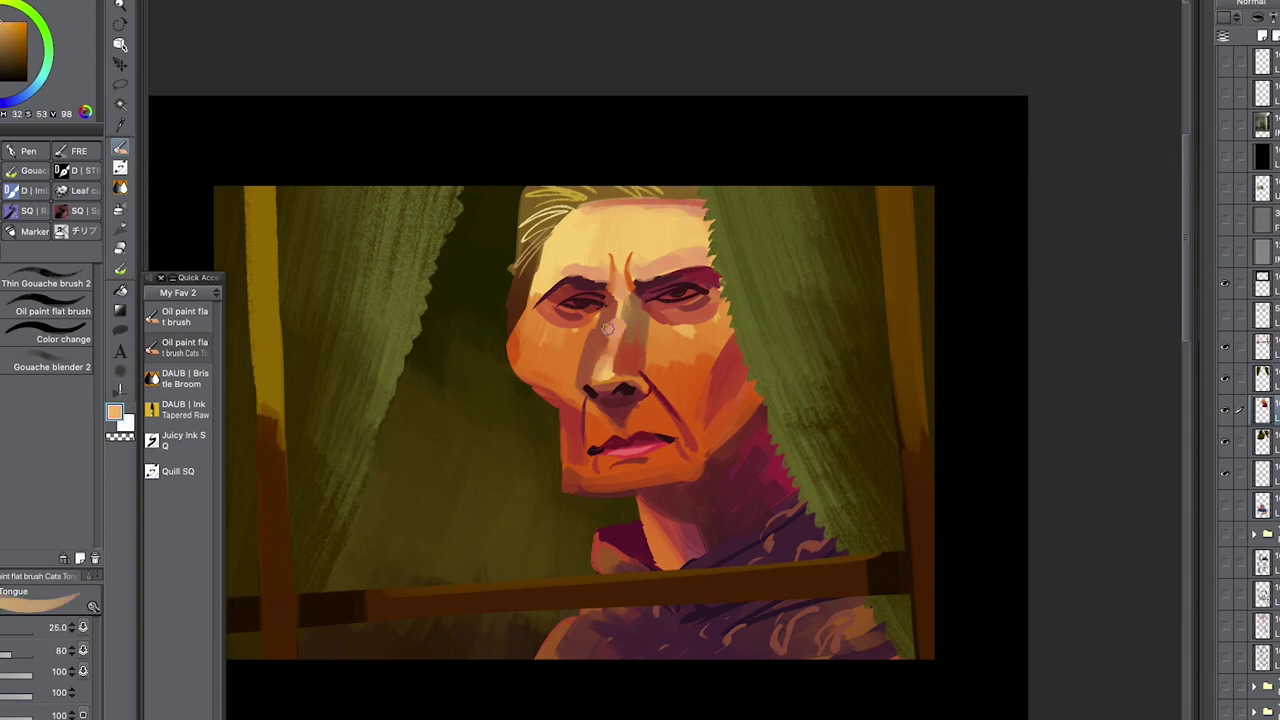
{"action": "left_click", "coordinate": [613, 374], "text": "alt"}
{"action": "left_click", "coordinate": [623, 323], "text": "alt"}
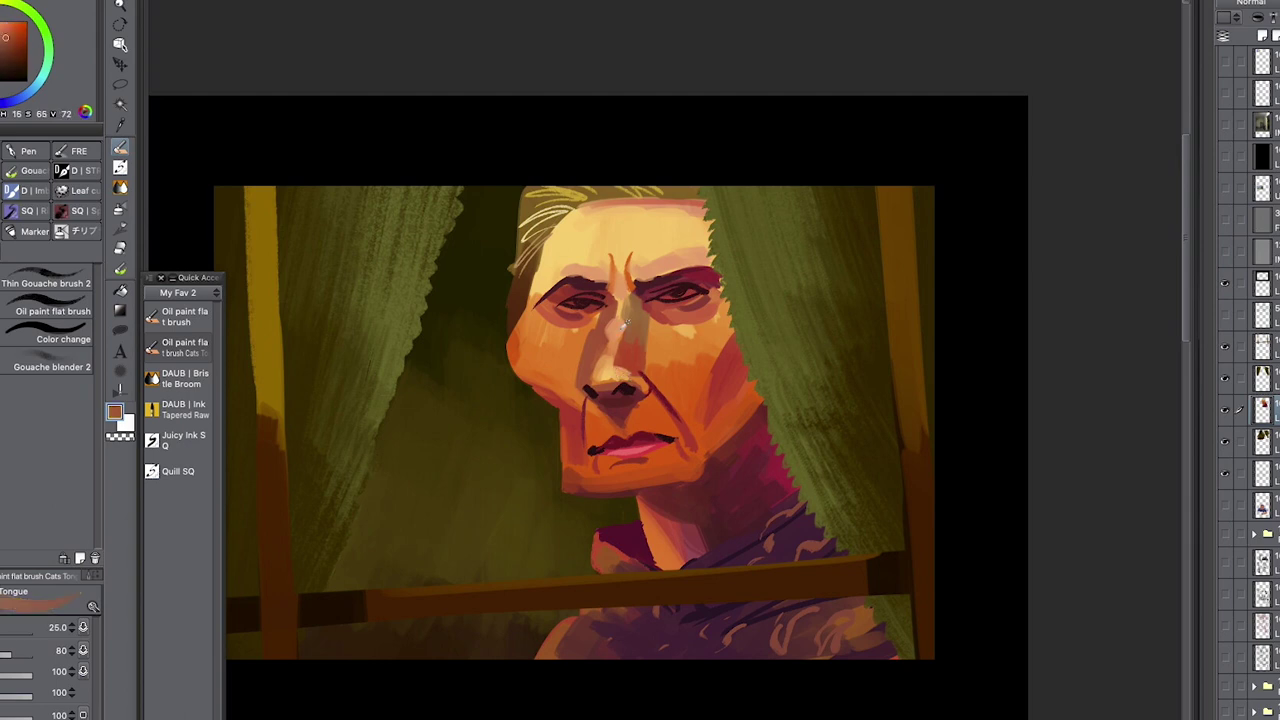
{"action": "left_click", "coordinate": [611, 374], "text": "alt"}
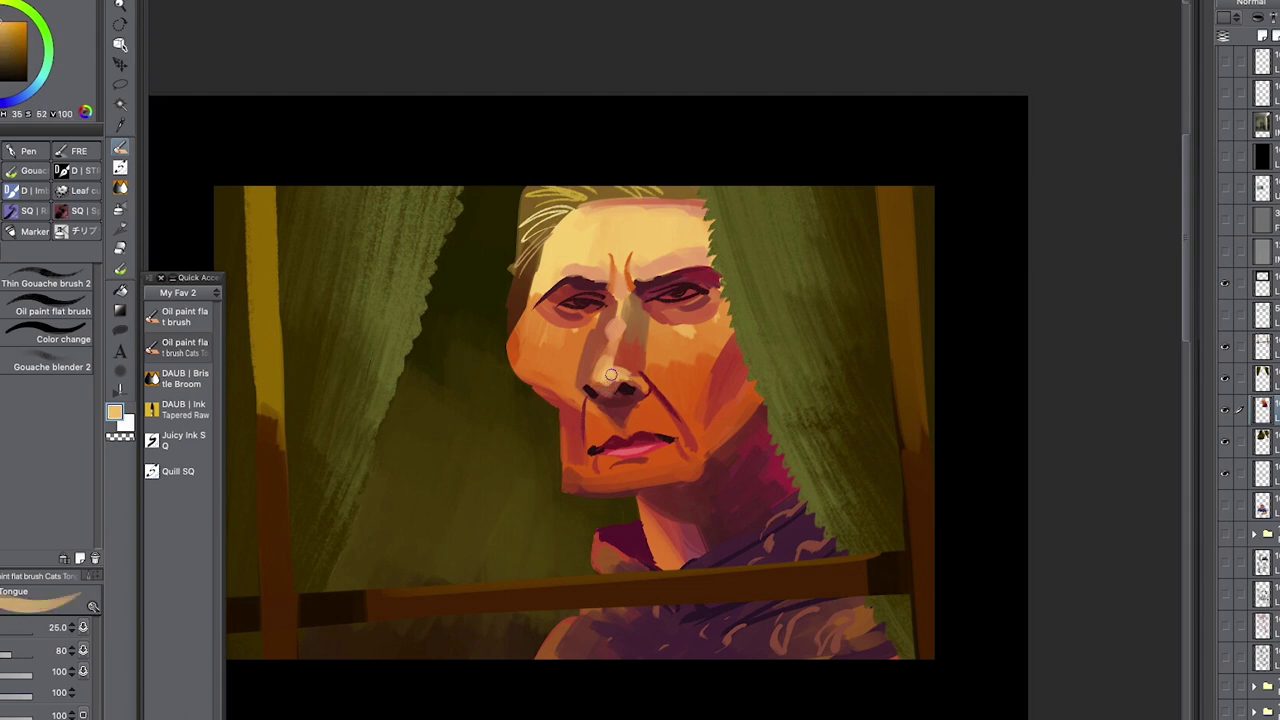
- Reshape the nostrils and underside of the nose with sampled near-black (H356 S68 V18) and dark reds
{"action": "left_click", "coordinate": [646, 391], "text": "alt"}
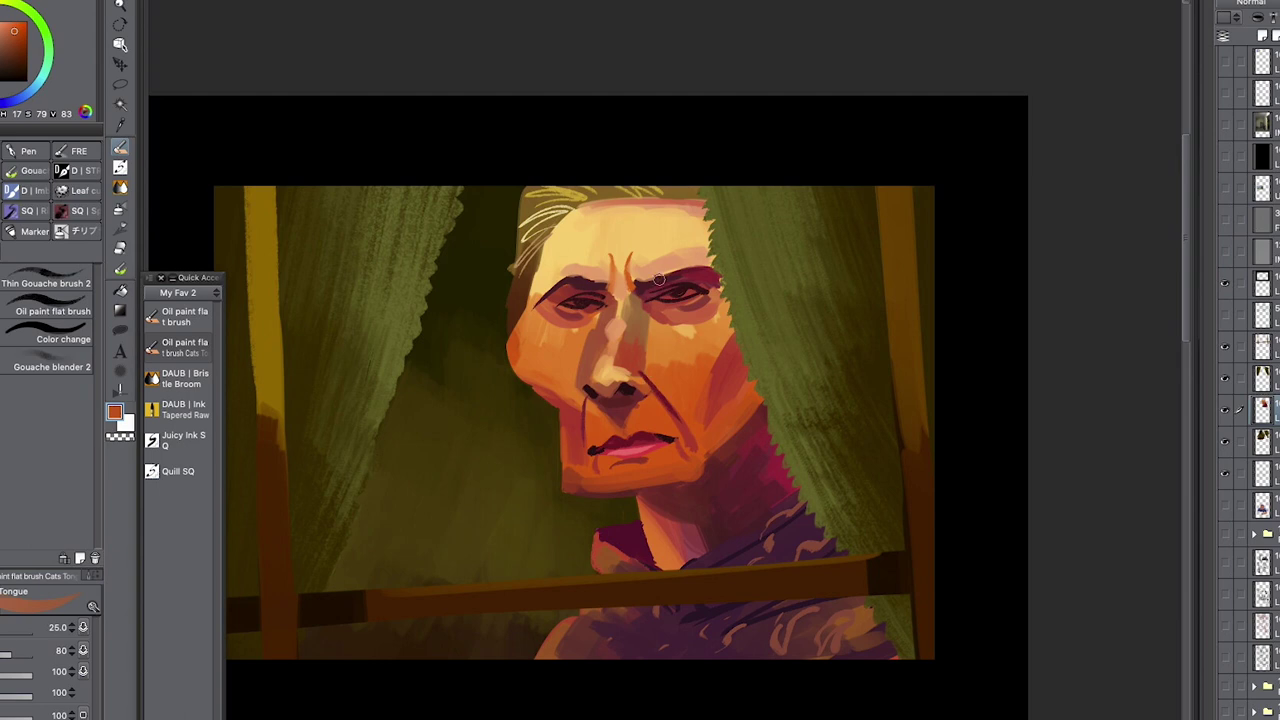
{"action": "left_click", "coordinate": [603, 388], "text": "alt"}
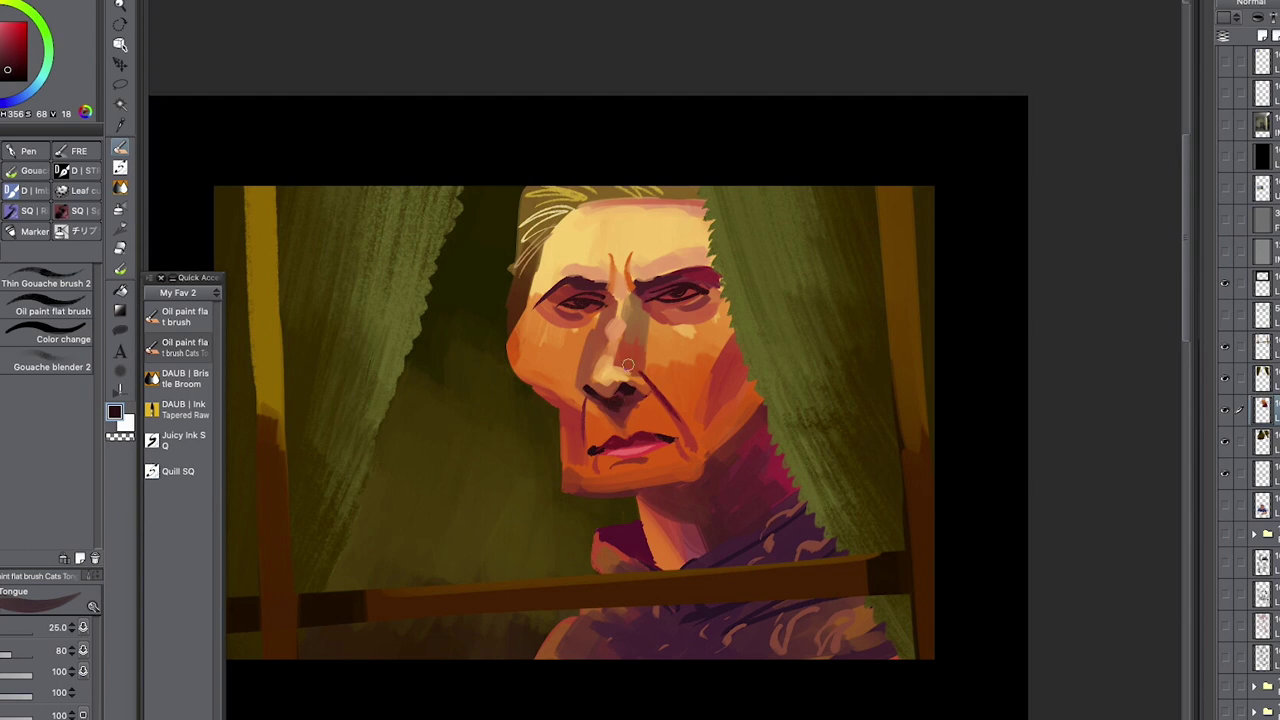
{"action": "left_click_drag", "start_coordinate": [630, 398], "coordinate": [646, 402]}
{"action": "left_click", "coordinate": [648, 396], "text": "alt"}
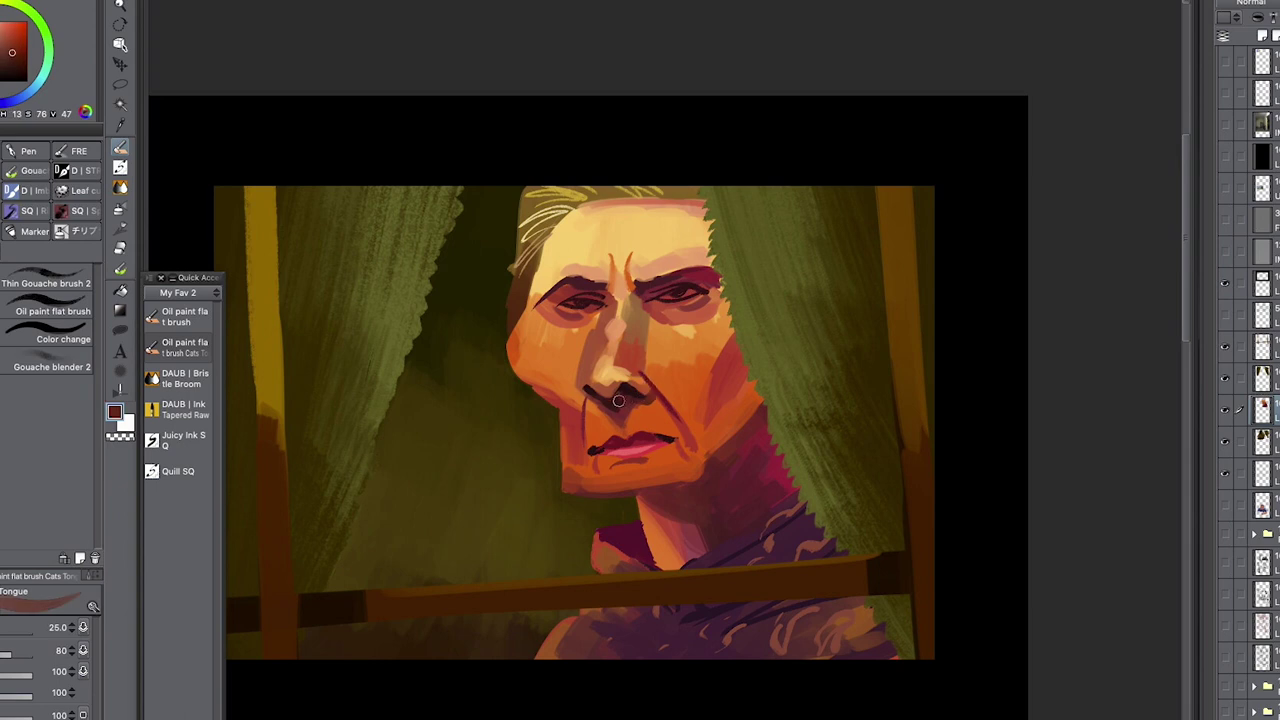
{"action": "left_click", "coordinate": [612, 412], "text": "alt"}
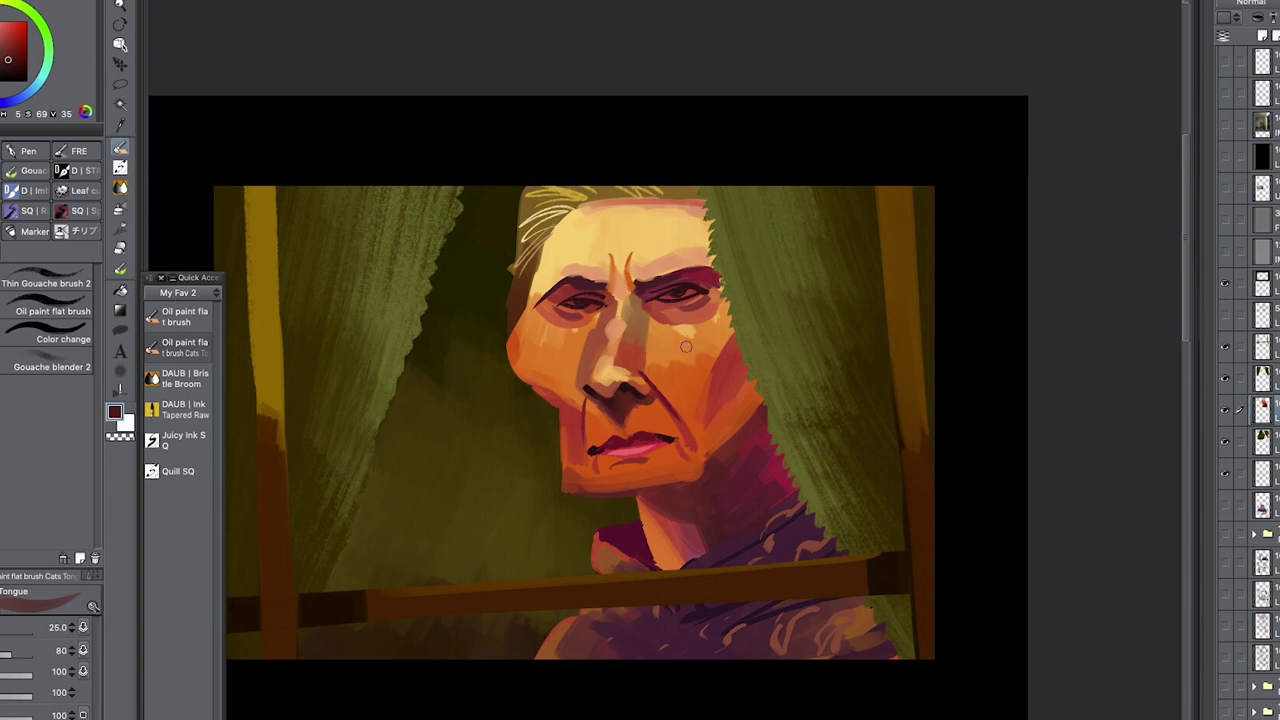
- Refine the right cheek shadow with sampled red (H8 S72 V78) and orange (H27 S72 V94)
{"action": "left_click_drag", "start_coordinate": [743, 341], "coordinate": [749, 345]}
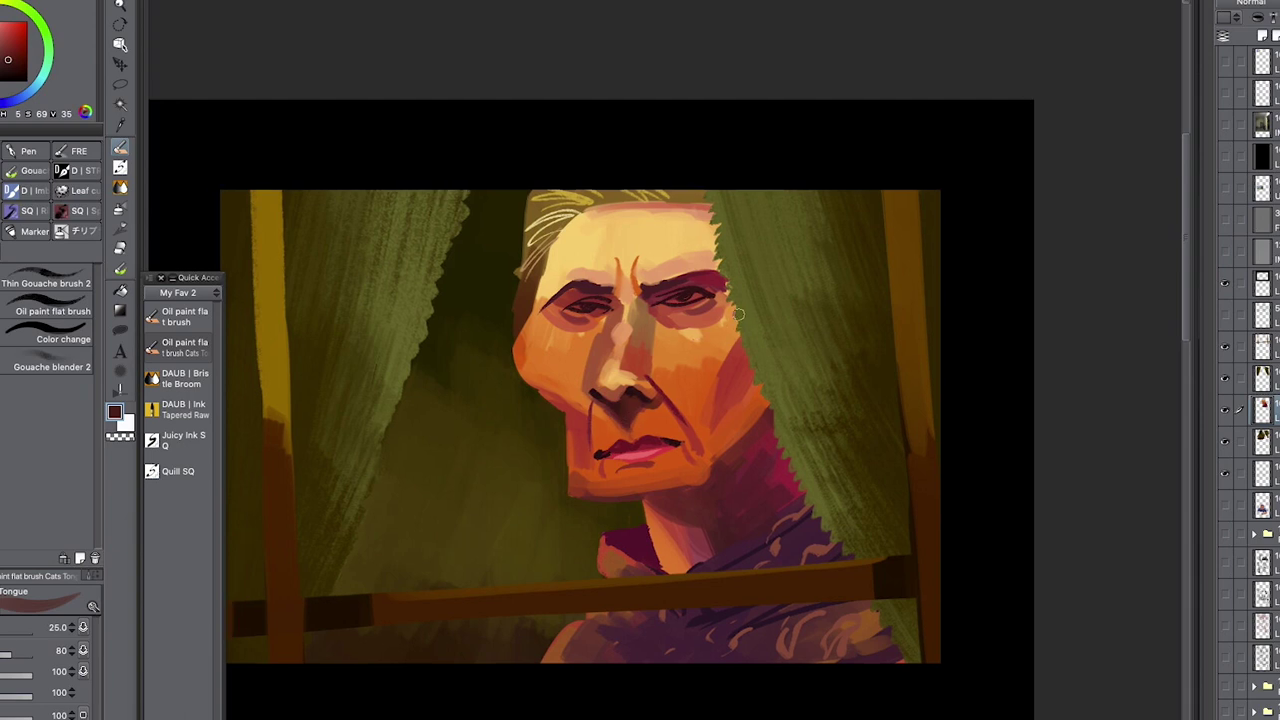
{"action": "left_click", "coordinate": [757, 410], "text": "alt"}
{"action": "left_click", "coordinate": [740, 385], "text": "alt"}
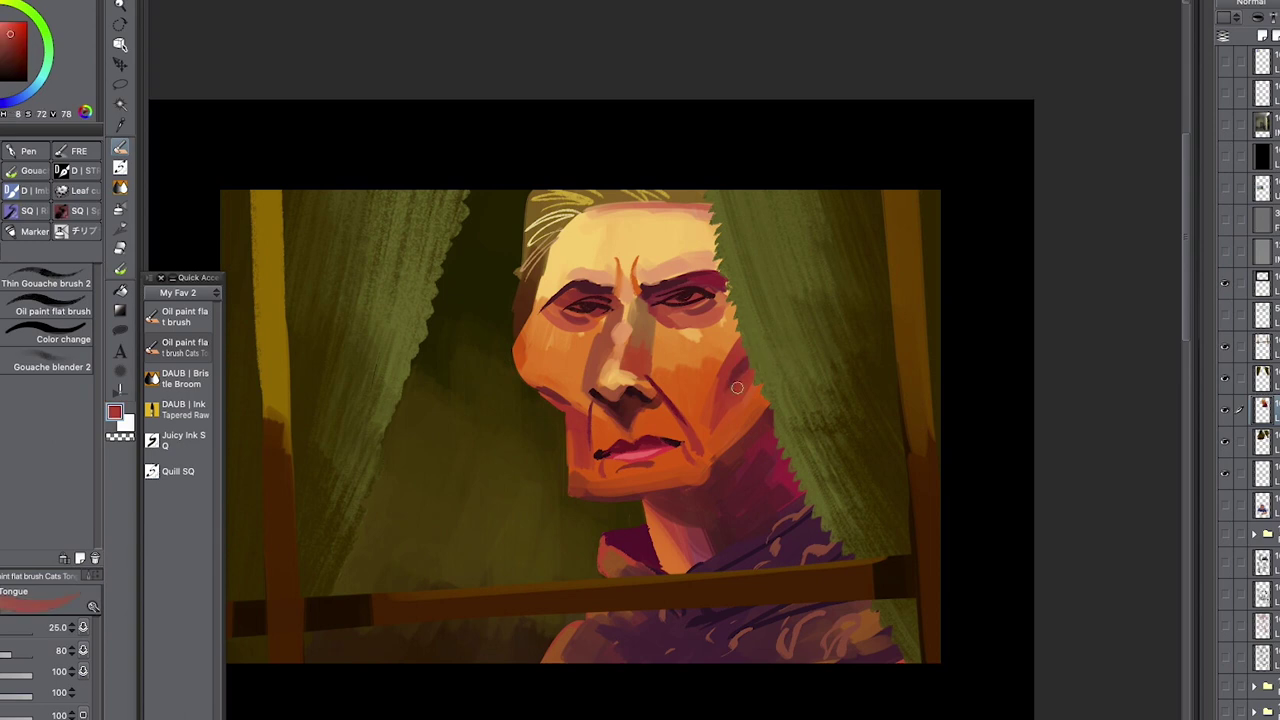
{"action": "left_click", "coordinate": [720, 317], "text": "alt"}
- Blend the neck's light and shadow areas down to the collar with DAUB Bristle Broom at size 80
{"action": "left_click", "coordinate": [185, 378]}
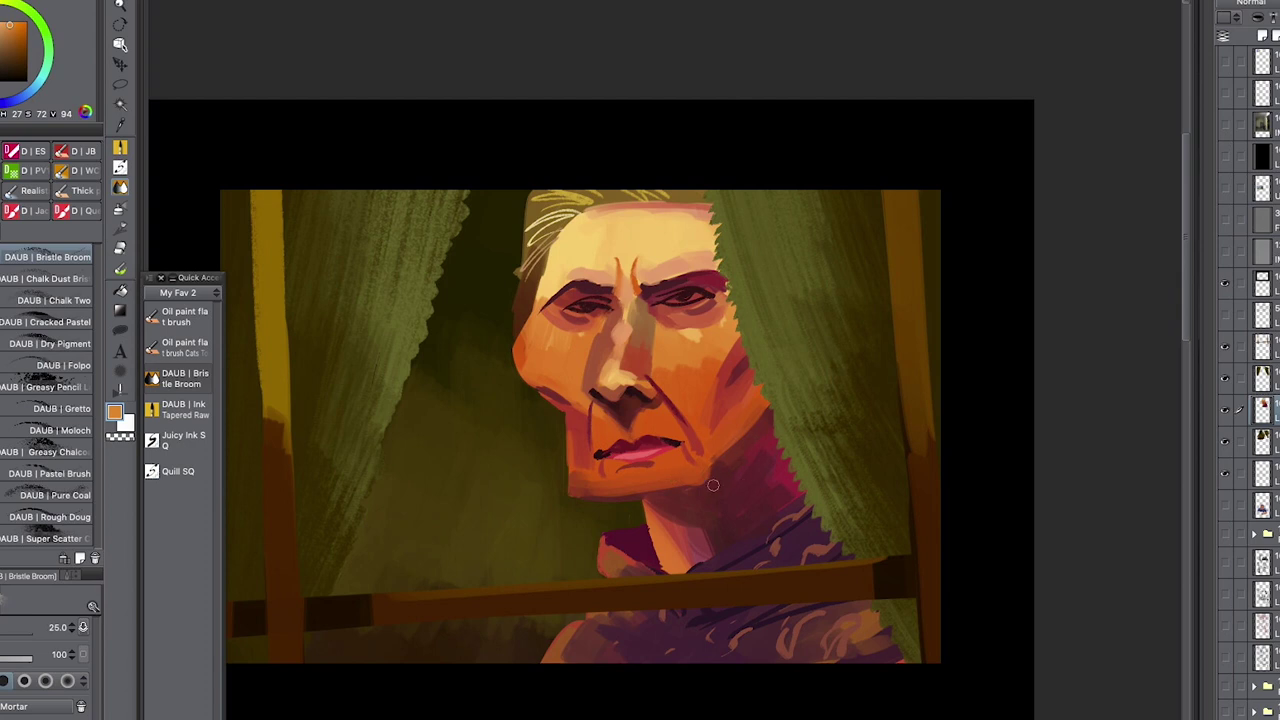
{"action": "key", "text": "bracketright"}
{"action": "key", "text": "bracketright"}
{"action": "key", "text": "bracketright"}
{"action": "key", "text": "bracketright"}
{"action": "key", "text": "bracketright"}
{"action": "key", "text": "bracketright"}
{"action": "left_click_drag", "start_coordinate": [723, 556], "coordinate": [690, 560]}
{"action": "left_click_drag", "start_coordinate": [712, 525], "coordinate": [690, 560]}
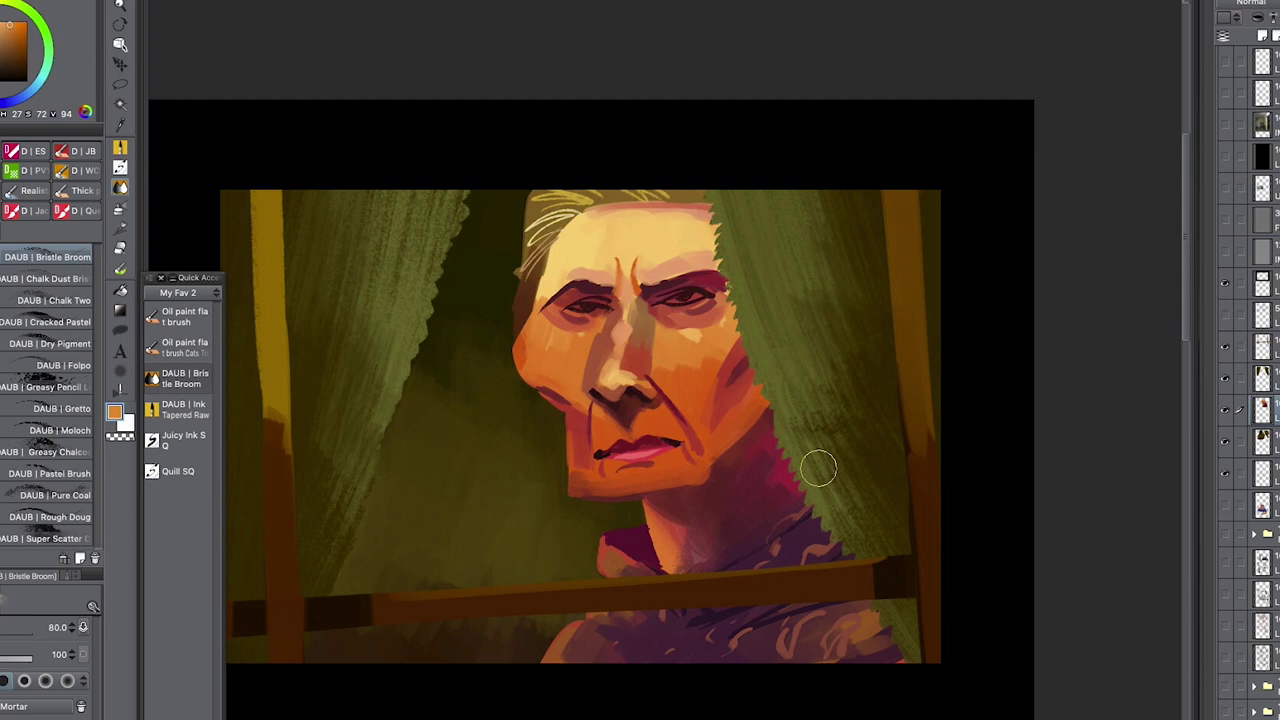
{"action": "left_click", "coordinate": [695, 566], "text": "alt"}
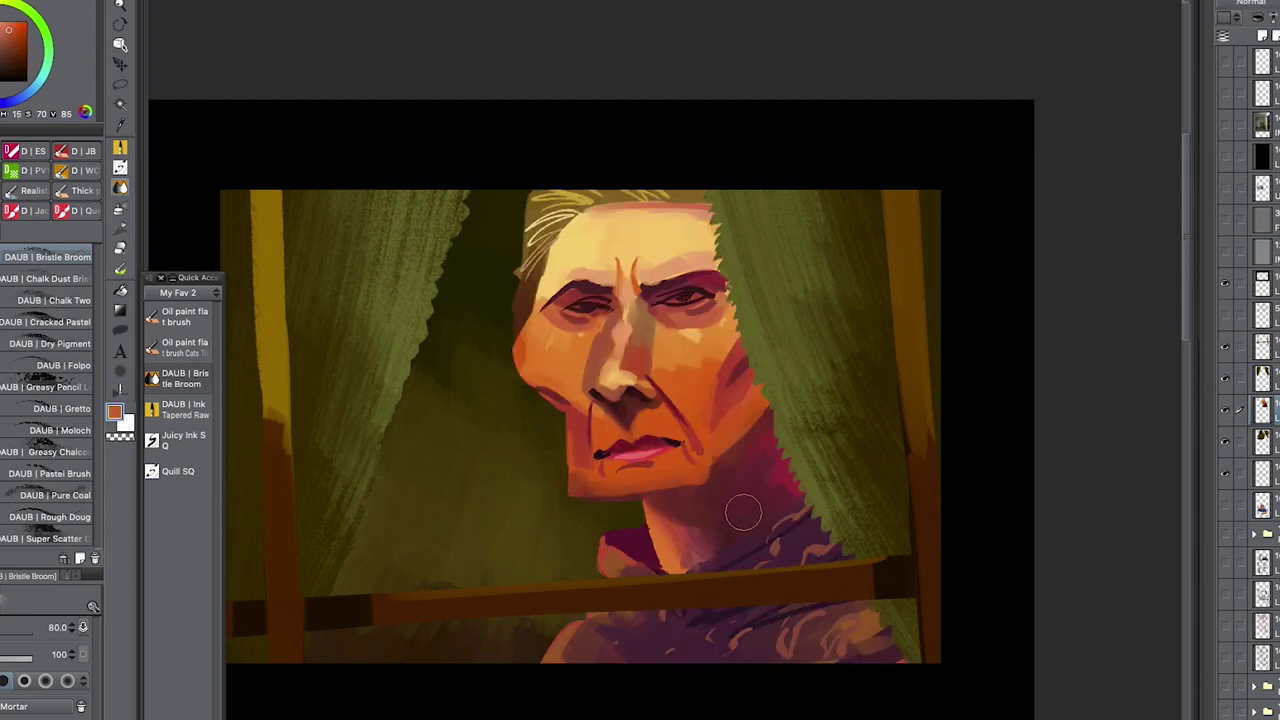
{"action": "left_click_drag", "start_coordinate": [758, 540], "coordinate": [804, 512]}
- Soften the collar edge at the base of the neck with the gouache Soft Smudge brush at size 40
{"action": "left_click", "coordinate": [33, 171]}
{"action": "key", "text": "p"}
{"action": "left_click", "coordinate": [33, 172]}
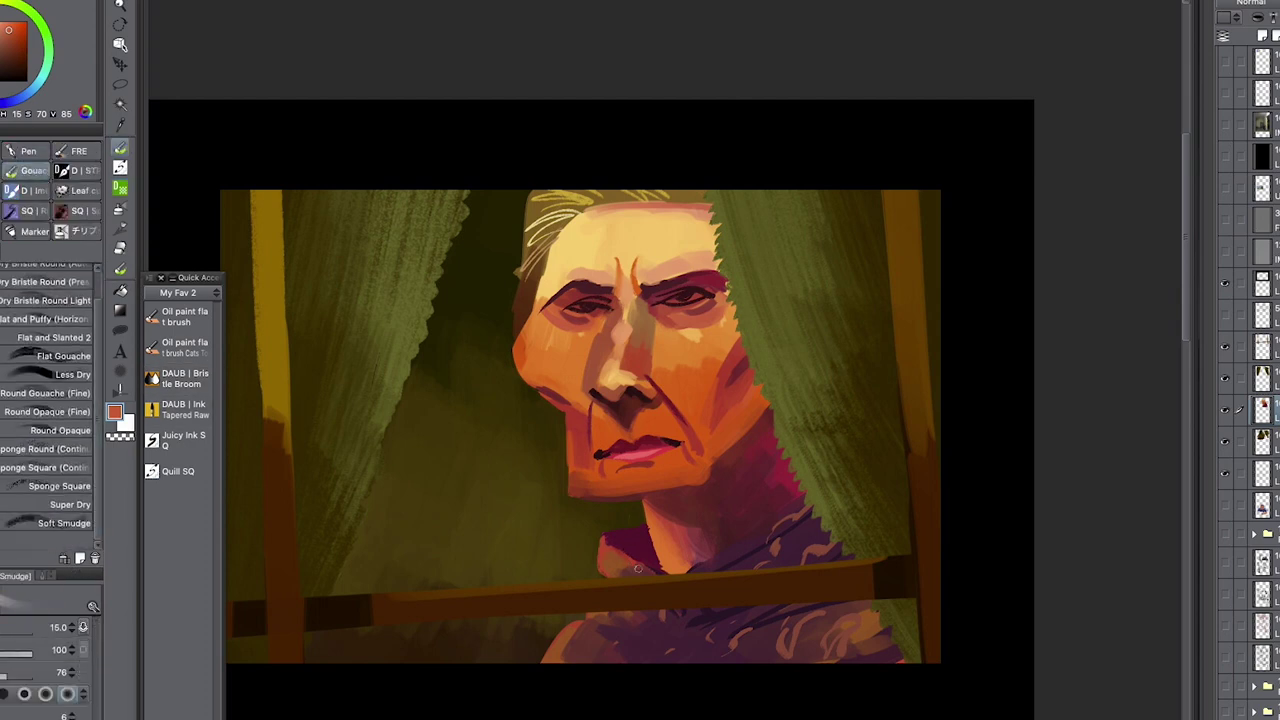
{"action": "key", "text": "]"}
{"action": "key", "text": "]"}
{"action": "key", "text": "]"}
{"action": "key", "text": "]"}
{"action": "key", "text": "]"}
{"action": "mouse_move", "coordinate": [629, 557]}
{"action": "left_mouse_down"}
{"action": "mouse_move", "coordinate": [660, 591]}
{"action": "mouse_move", "coordinate": [661, 538]}
{"action": "mouse_move", "coordinate": [668, 570]}
{"action": "mouse_move", "coordinate": [690, 558]}
{"action": "mouse_move", "coordinate": [676, 568]}
{"action": "left_mouse_up"}
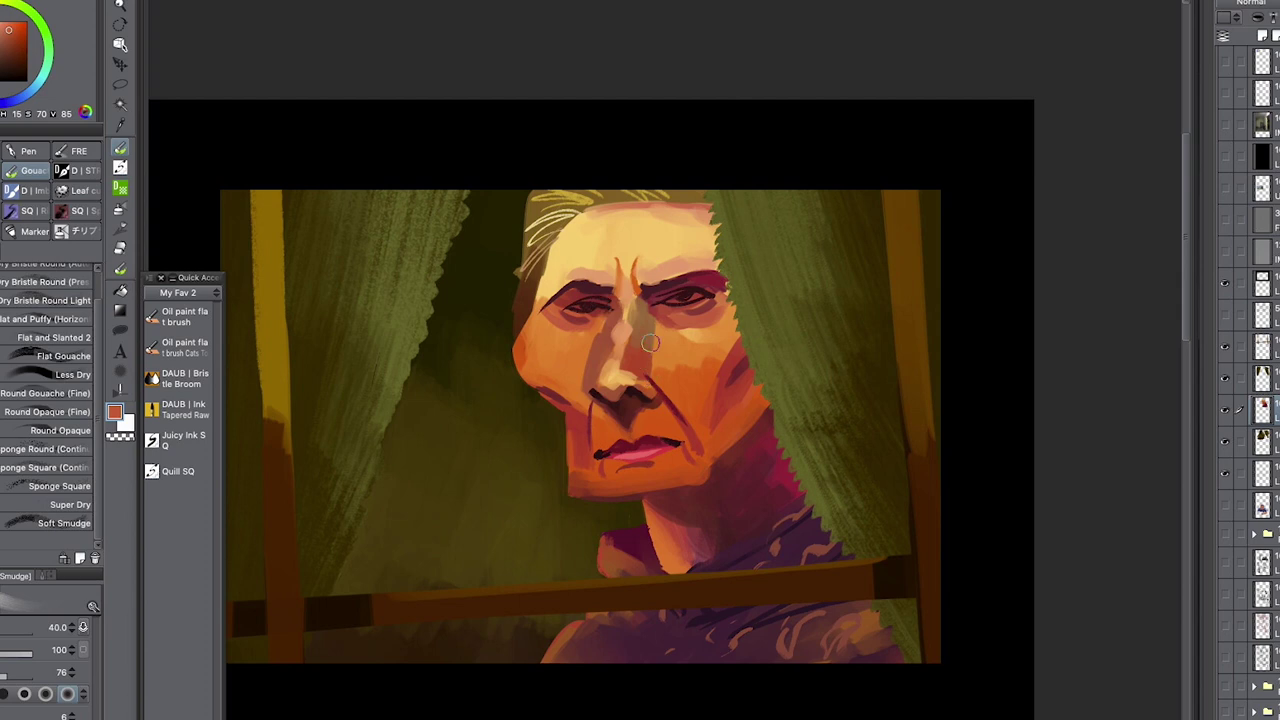
- Refine the eyelids and irises with DAUB Ink Tapered Raw and Quill SQ in sampled near-blacks and red (H357 S66 V79)
{"action": "left_click", "coordinate": [687, 295], "text": "alt"}
{"action": "left_click", "coordinate": [182, 417]}
{"action": "left_click", "coordinate": [610, 309], "text": "alt"}
{"action": "left_click", "coordinate": [592, 290], "text": "alt"}
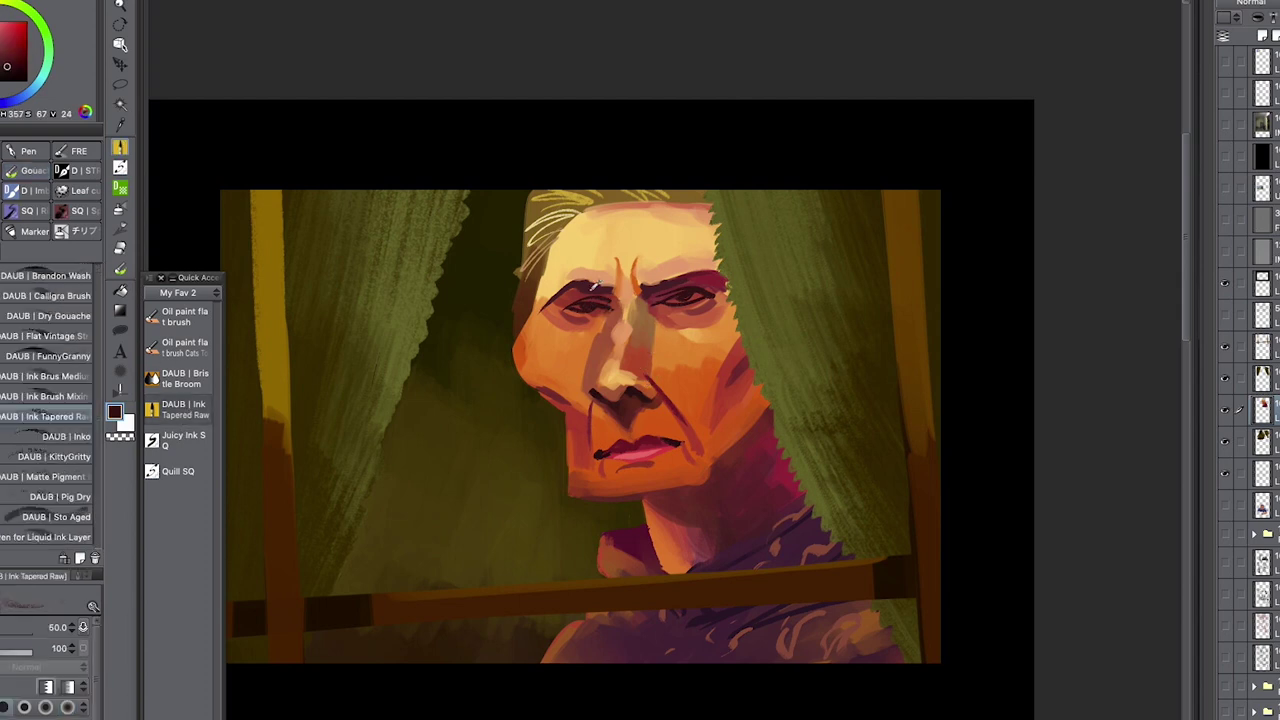
{"action": "left_click", "coordinate": [181, 473]}
{"action": "left_click", "coordinate": [570, 314], "text": "alt"}
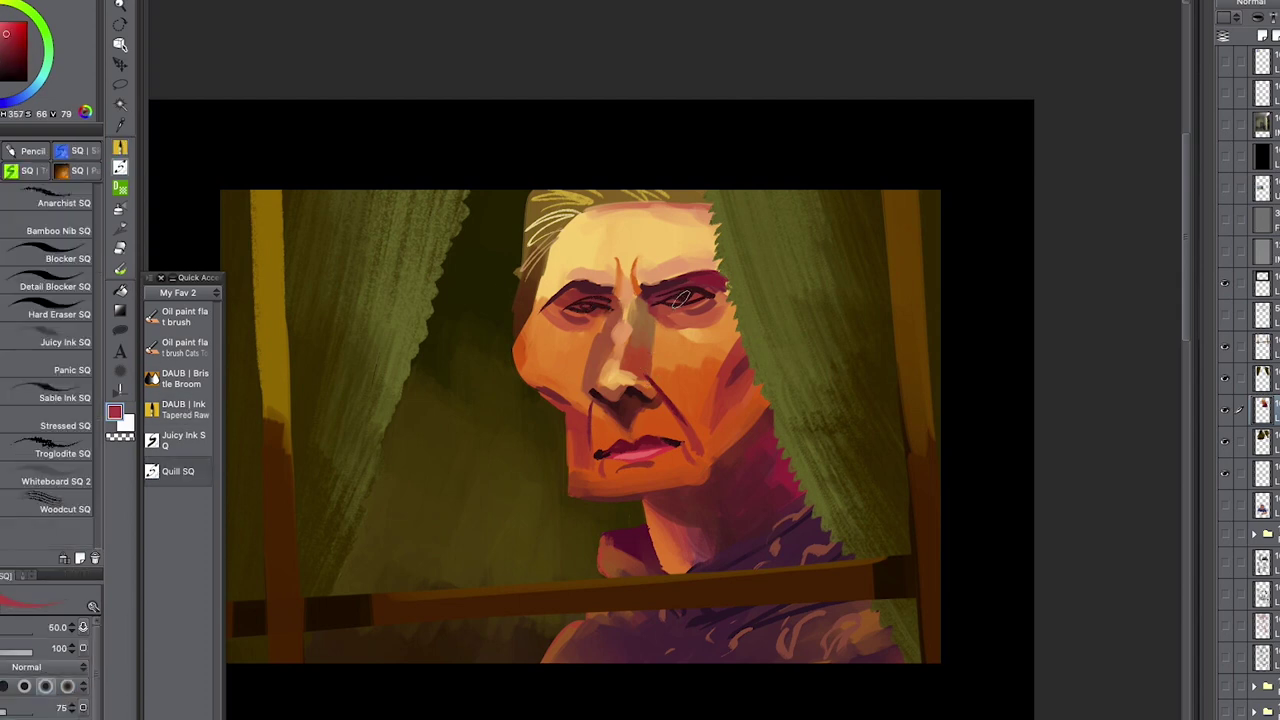
{"action": "left_click", "coordinate": [598, 300], "text": "alt"}
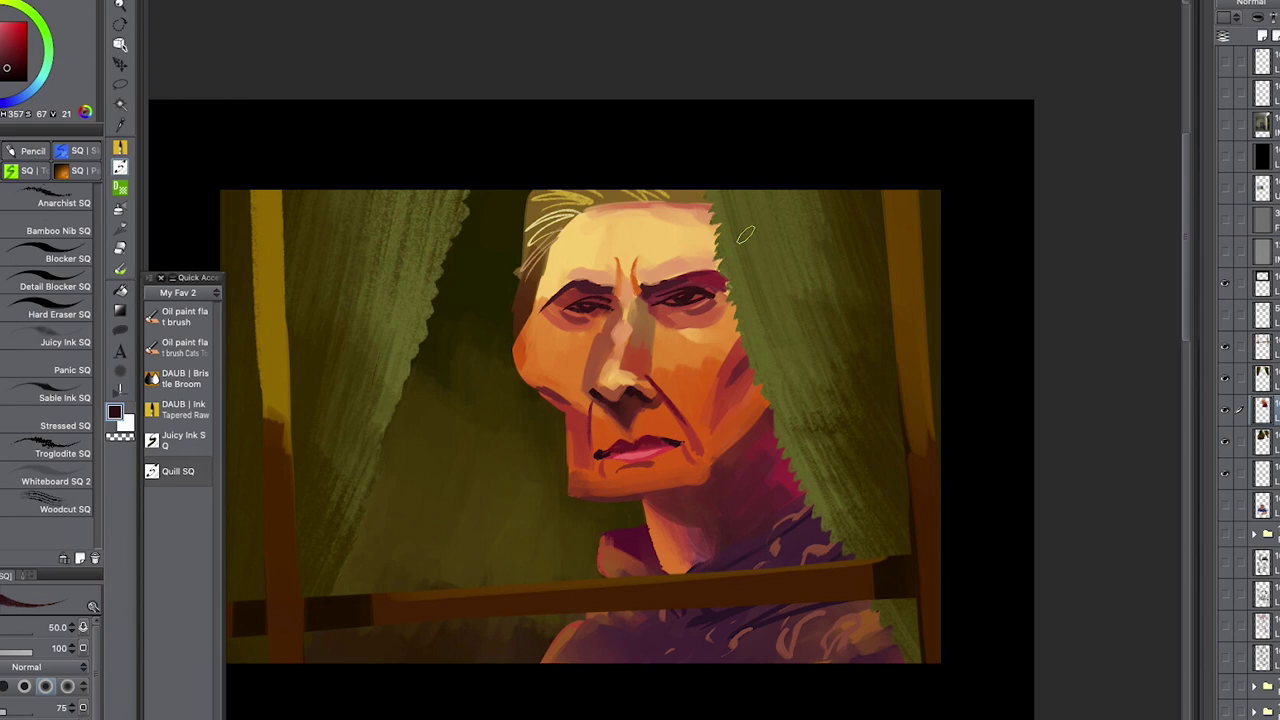
- Darken the upper lip with dark red (H356 S71 V36) using Quill SQ at size 50
{"action": "left_click", "coordinate": [655, 431], "text": "alt"}
{"action": "left_click_drag", "start_coordinate": [9, 66], "coordinate": [8, 59]}
{"action": "left_click_drag", "start_coordinate": [649, 448], "coordinate": [674, 443]}
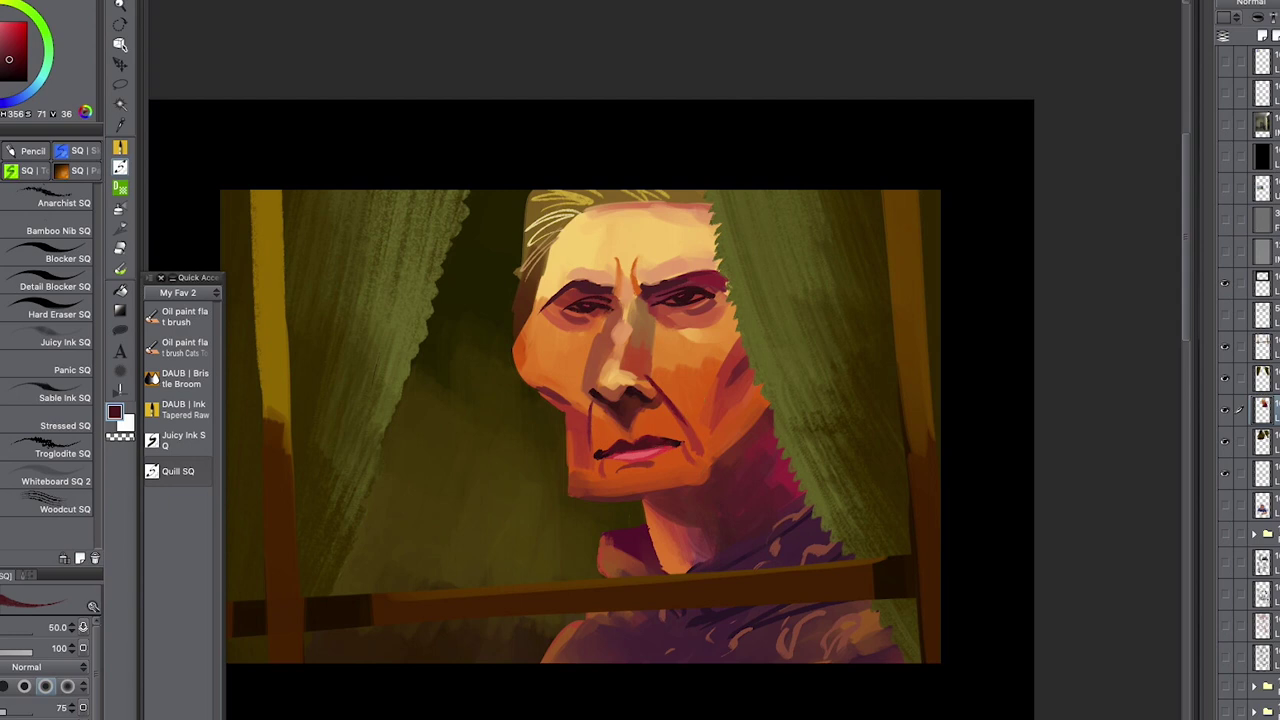
- Rework the mouth corners and surrounding folds with Quill SQ at opacity 50 in sampled orange, red (H6 S72 V75) and near-black (H356 S68 V18)
{"action": "left_click", "coordinate": [603, 447], "text": "alt"}
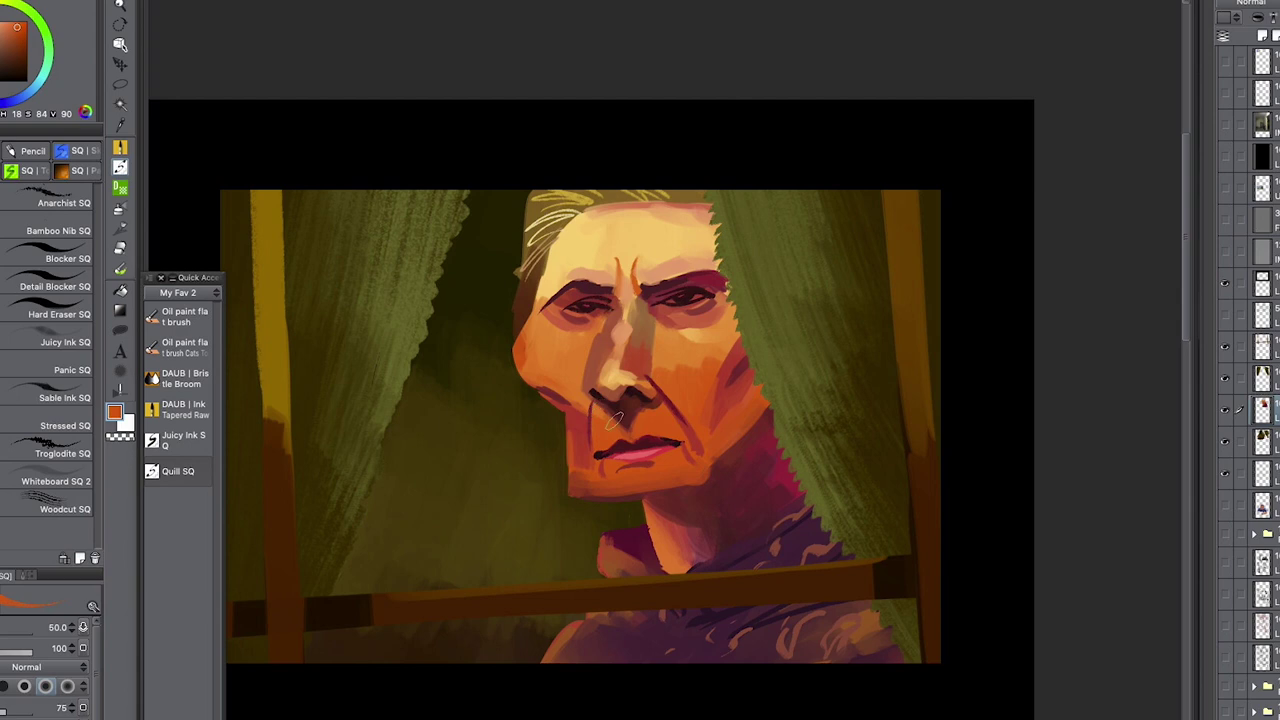
{"action": "left_click", "coordinate": [598, 452], "text": "alt"}
{"action": "key", "text": "5"}
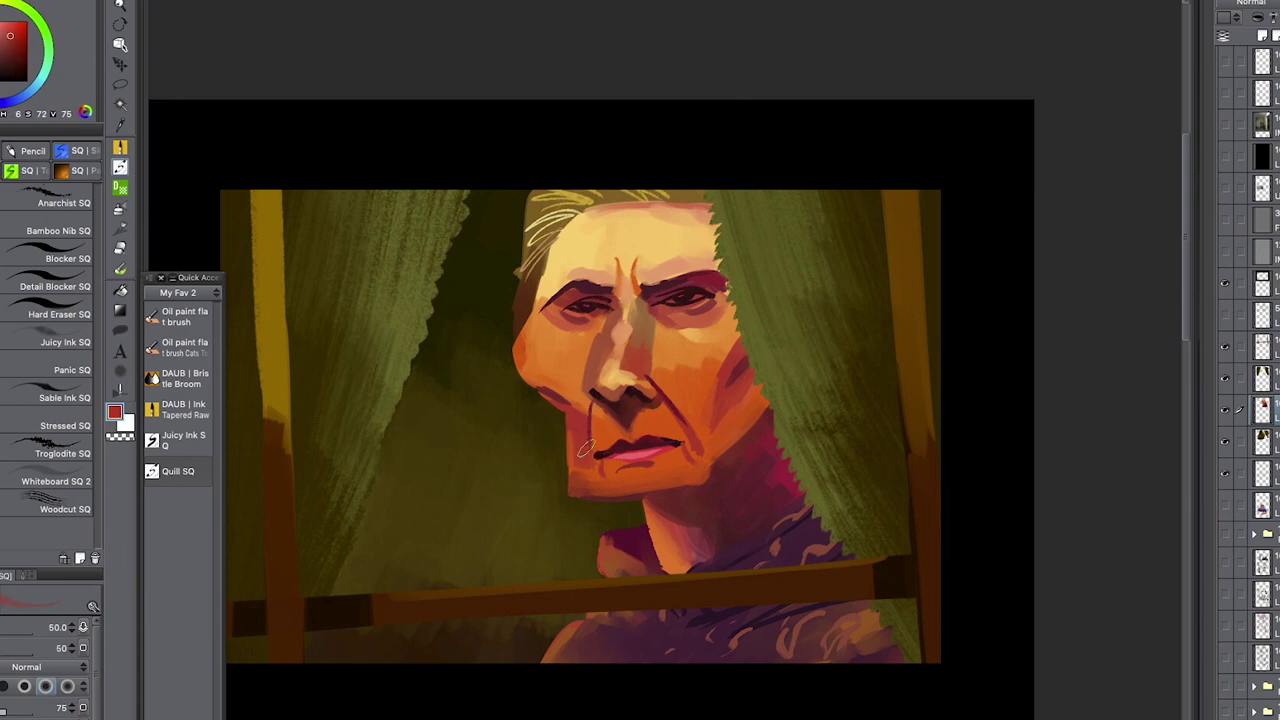
{"action": "left_click", "coordinate": [596, 453], "text": "alt"}
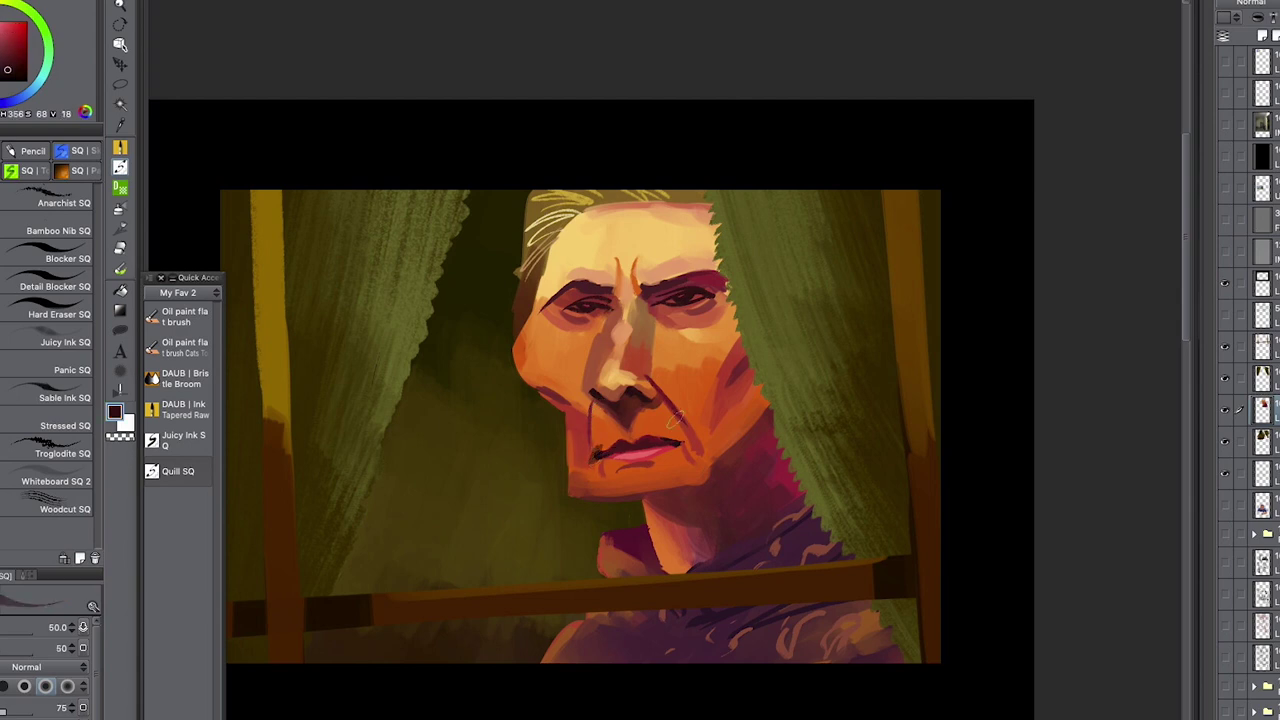
{"action": "left_click", "coordinate": [685, 447], "text": "alt"}
{"action": "left_click", "coordinate": [682, 444], "text": "alt"}
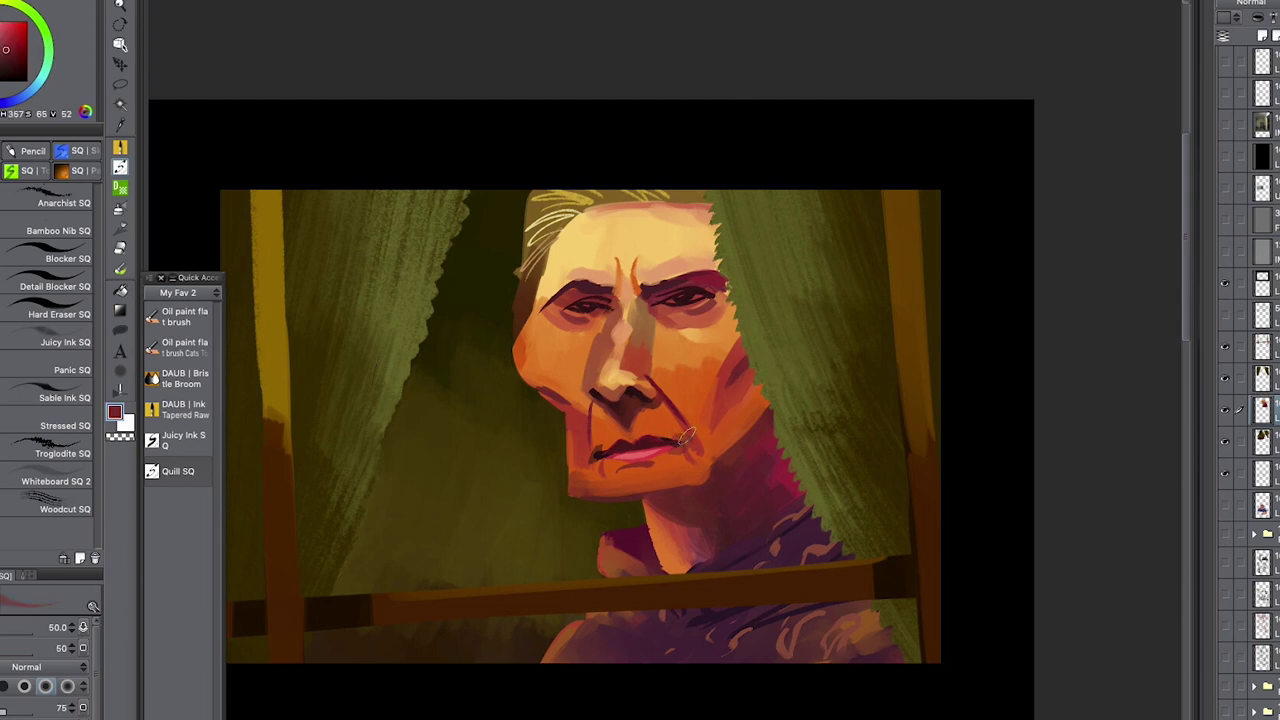
- Add a Multiply layer and shade both eye sockets with sampled dark red (H353 S60 V34) using the Cats Tongue oil paint flat brush
{"action": "left_click", "coordinate": [576, 302], "text": "alt"}
{"action": "key", "text": "b"}
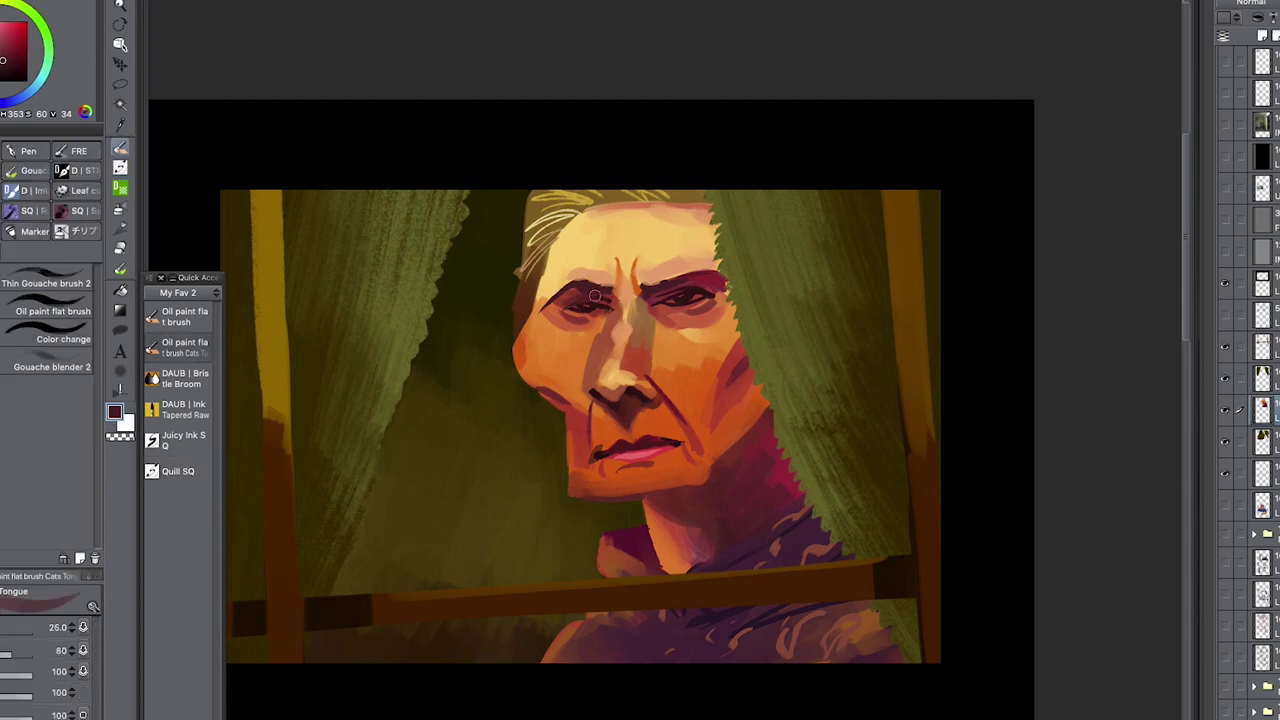
{"action": "key", "text": "super+z"}
{"action": "left_click", "coordinate": [1262, 36]}
{"action": "left_click", "coordinate": [1250, 3]}
{"action": "left_click", "coordinate": [1240, 49]}
{"action": "mouse_move", "coordinate": [601, 292]}
{"action": "left_mouse_down"}
{"action": "mouse_move", "coordinate": [576, 300]}
{"action": "mouse_move", "coordinate": [690, 291]}
{"action": "left_mouse_up"}
{"action": "key", "text": "super+z"}
{"action": "key", "text": "super+z"}
{"action": "key", "text": "super+z"}
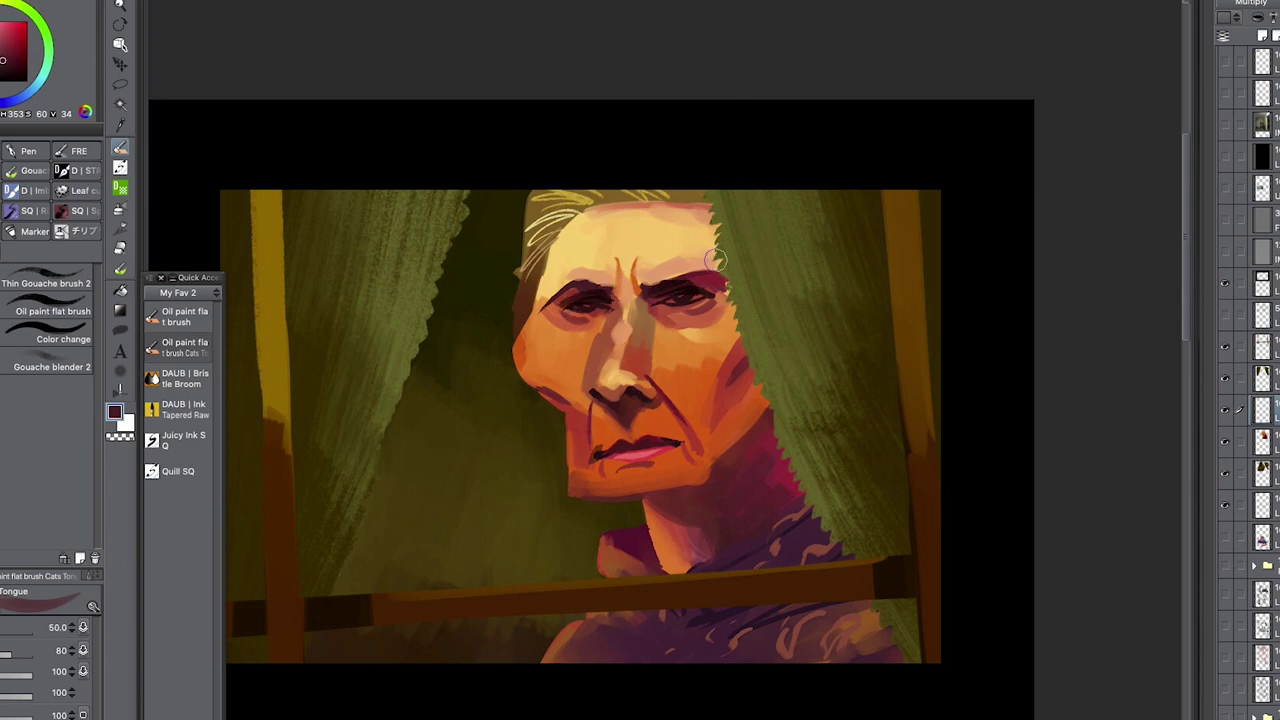
- Soften the eye-socket shading with Soft Smudge at size 40 and merge the Multiply layer into the face layer
{"action": "left_click", "coordinate": [38, 173]}
{"action": "left_click_drag", "start_coordinate": [603, 299], "coordinate": [599, 314]}
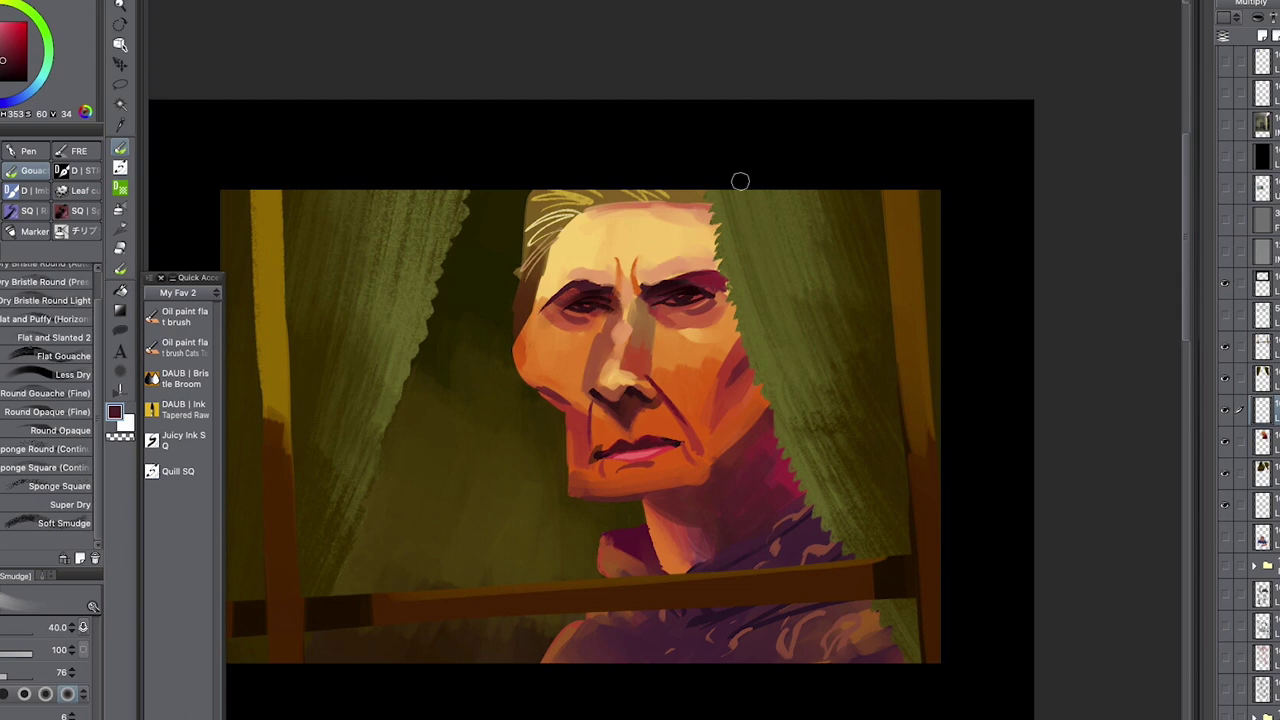
{"action": "left_click", "coordinate": [1225, 473]}
{"action": "left_click", "coordinate": [1225, 473]}
{"action": "key", "text": "super+e"}
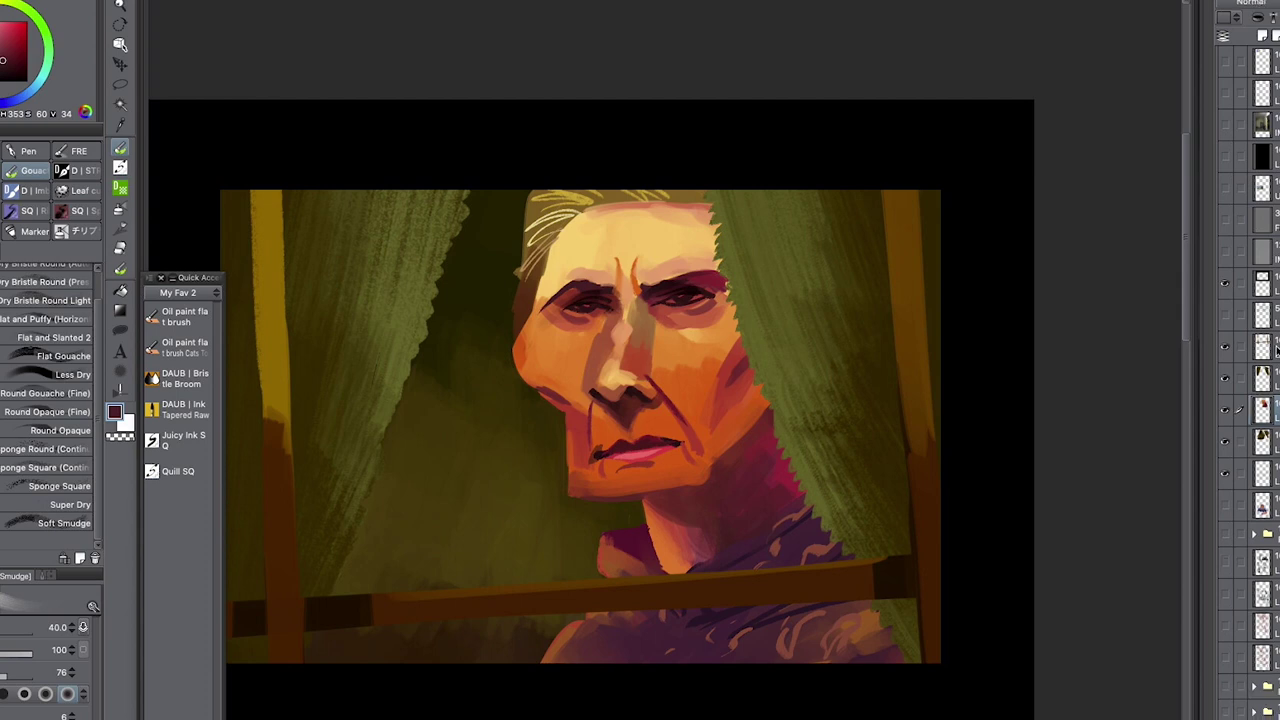
- Refine the skin around the eyes and temple with the Cats Tongue oil brush in reds (H9 S72 V54, H9 S68 V76) and orange (H25 S74 V89)
{"action": "key", "text": "b"}
{"action": "left_click_drag", "start_coordinate": [3, 57], "coordinate": [10, 48]}
{"action": "key", "text": "bracketleft"}
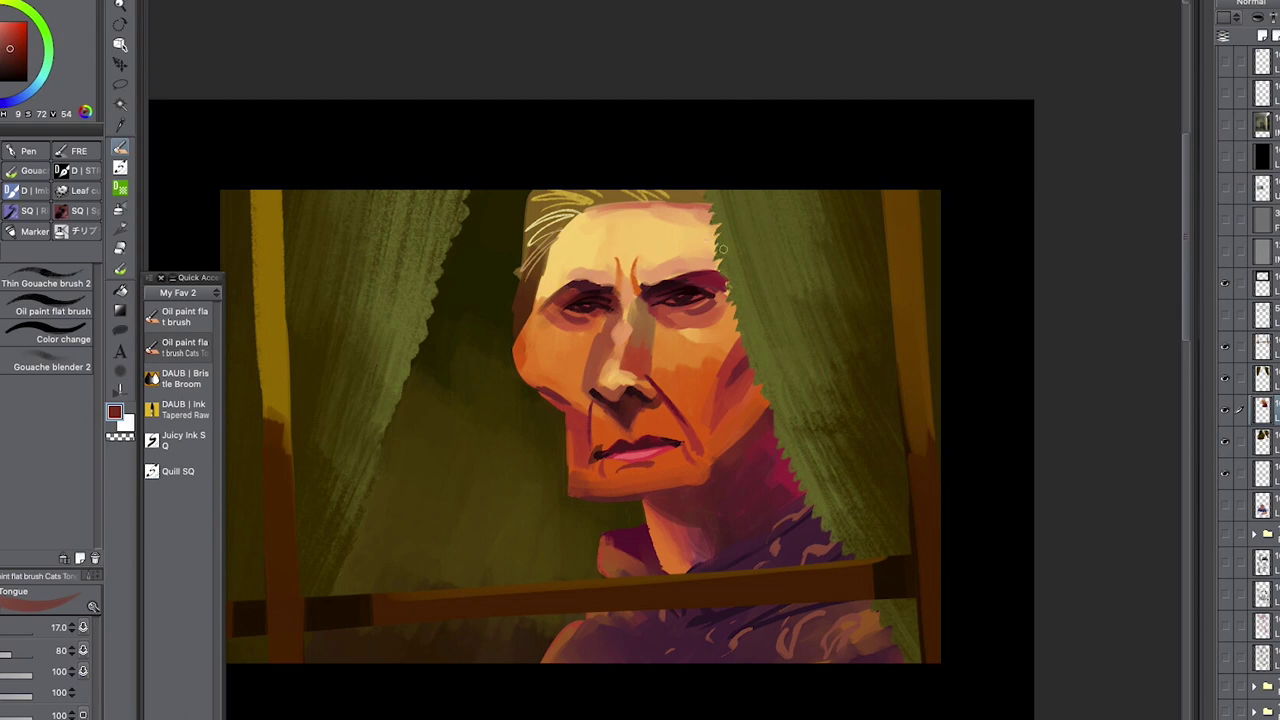
{"action": "left_click_drag", "start_coordinate": [13, 41], "coordinate": [8, 35]}
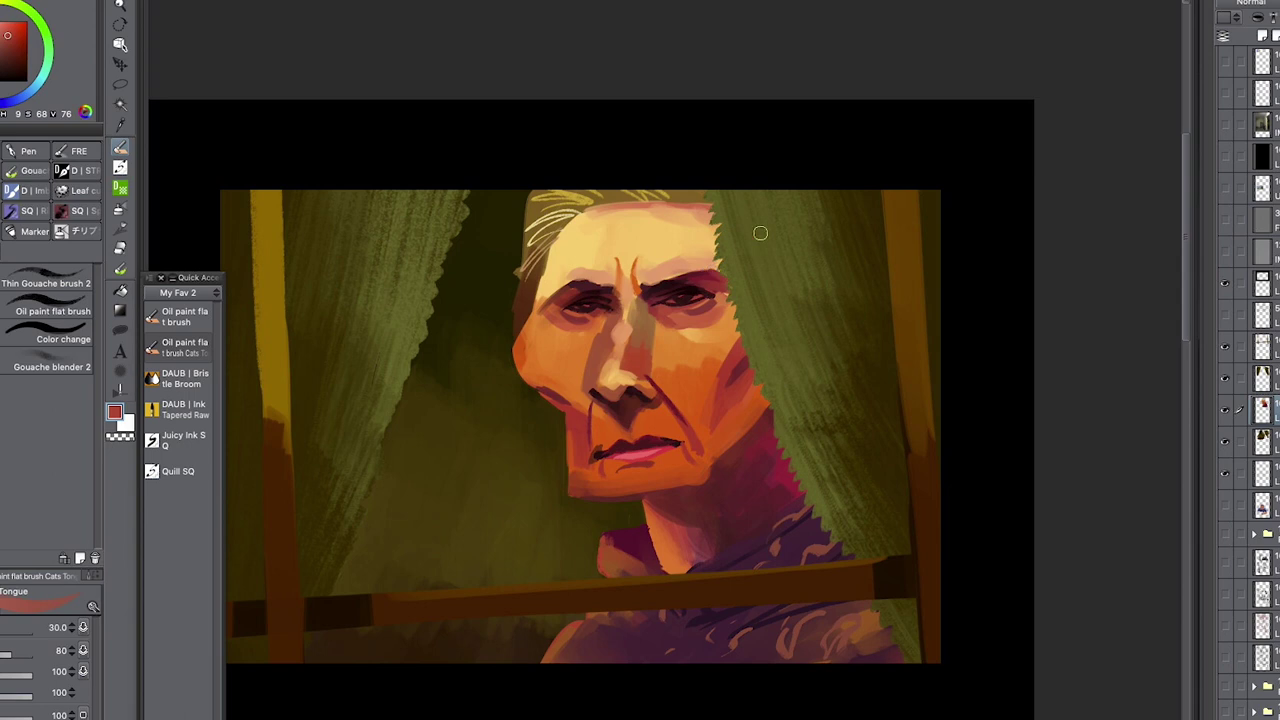
{"action": "left_click", "coordinate": [548, 298], "text": "alt"}
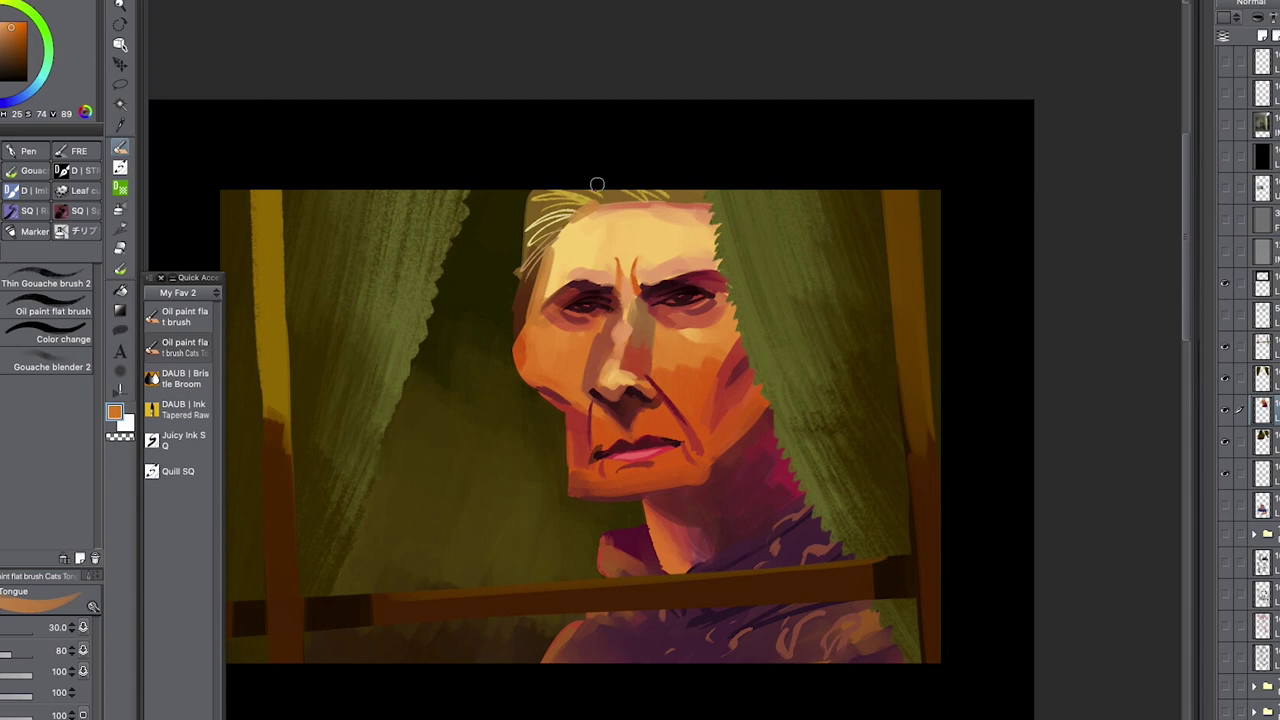
- Paint a light orange (H29 S64 V96) highlight on the chin and touch up the neck with sampled red (H7 S68 V79) and orange
{"action": "left_click", "coordinate": [714, 335], "text": "alt"}
{"action": "left_click_drag", "start_coordinate": [616, 474], "coordinate": [698, 462]}
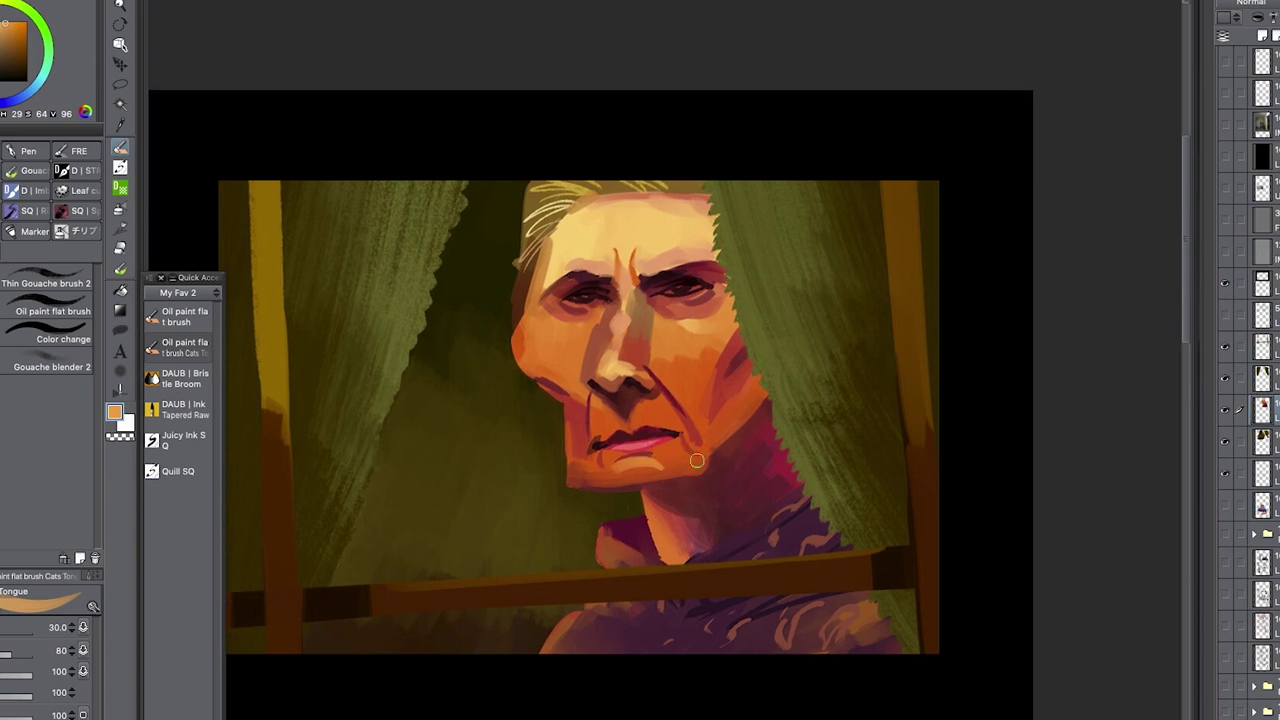
{"action": "left_click", "coordinate": [673, 538], "text": "alt"}
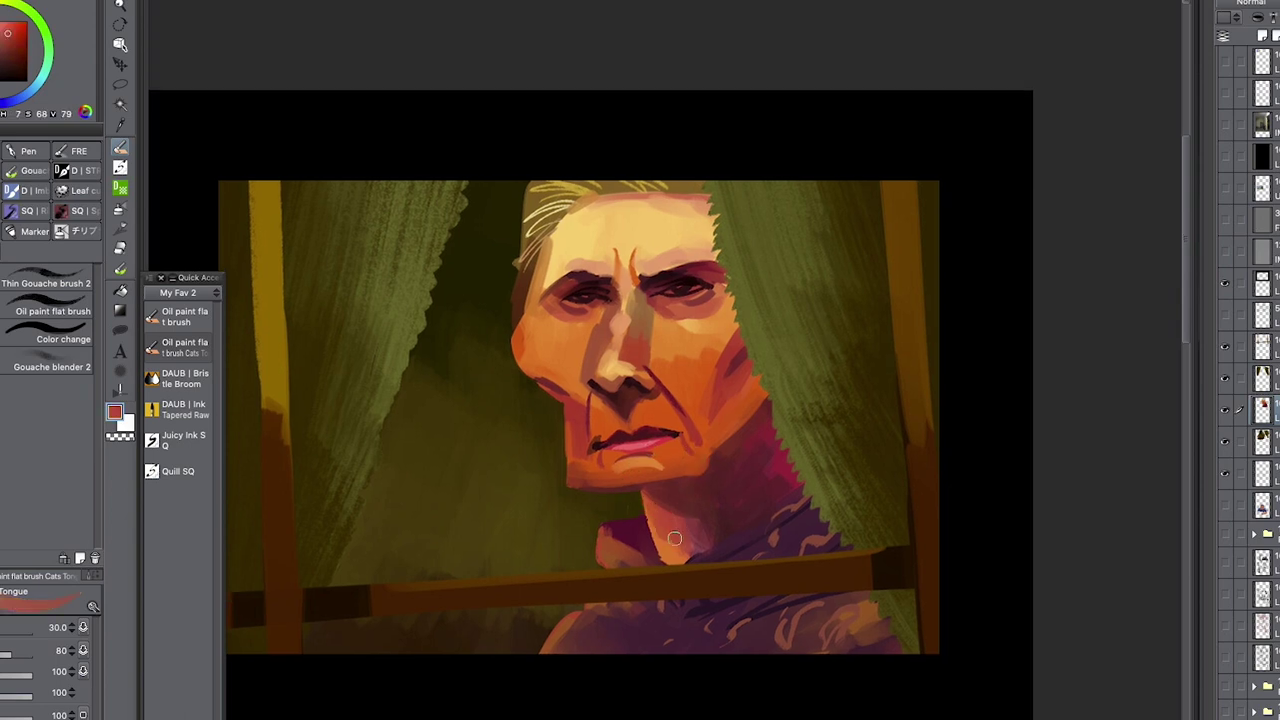
{"action": "left_click", "coordinate": [664, 541], "text": "alt"}
{"action": "scroll", "coordinate": [688, 447], "scroll_direction": "down", "scroll_amount": 4}
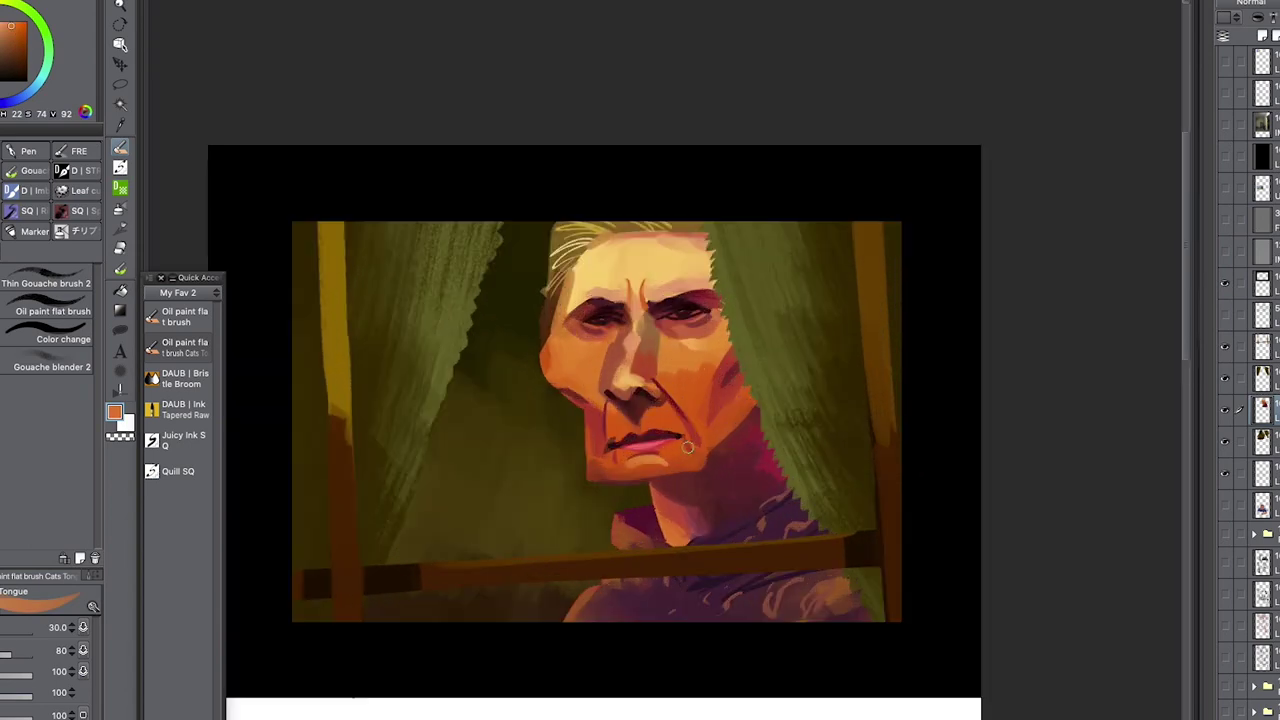
- Adjust the dark background layer behind the man to saturation 19 and luminosity -31
{"action": "key", "text": "o"}
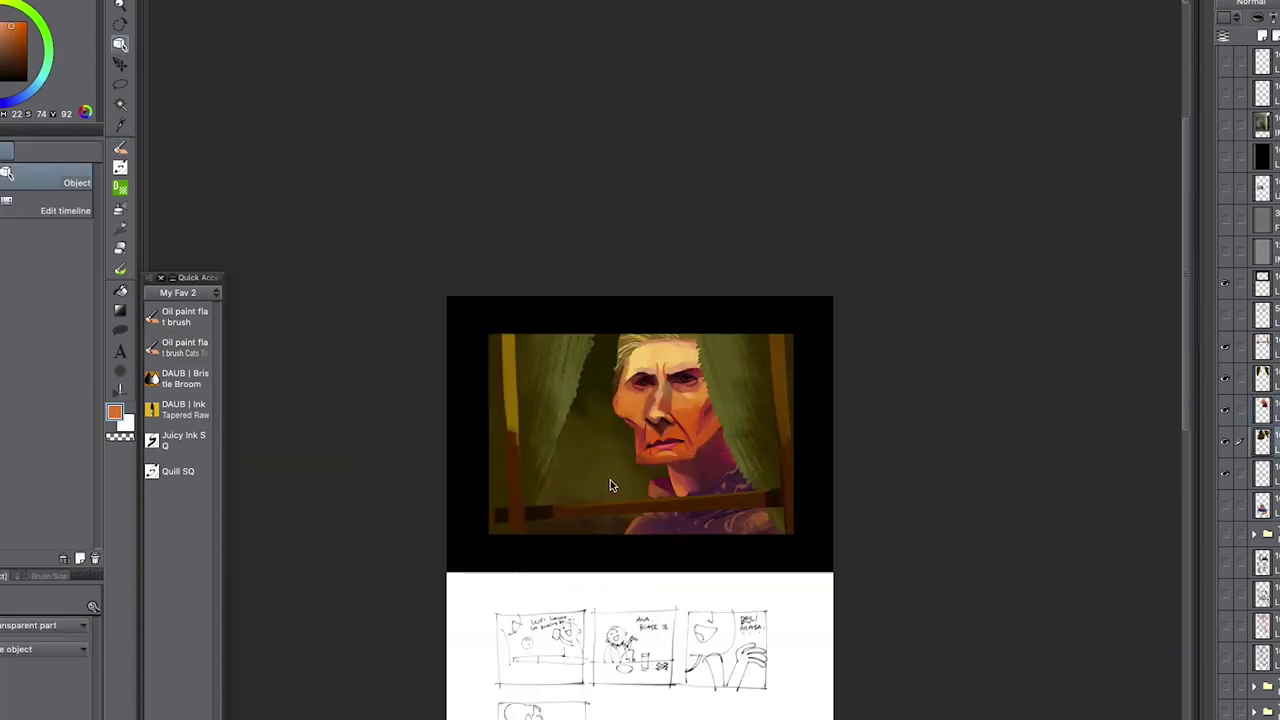
{"action": "key", "text": "ctrl+u"}
{"action": "left_click_drag", "start_coordinate": [925, 197], "coordinate": [952, 196]}
{"action": "left_click_drag", "start_coordinate": [890, 240], "coordinate": [881, 239]}
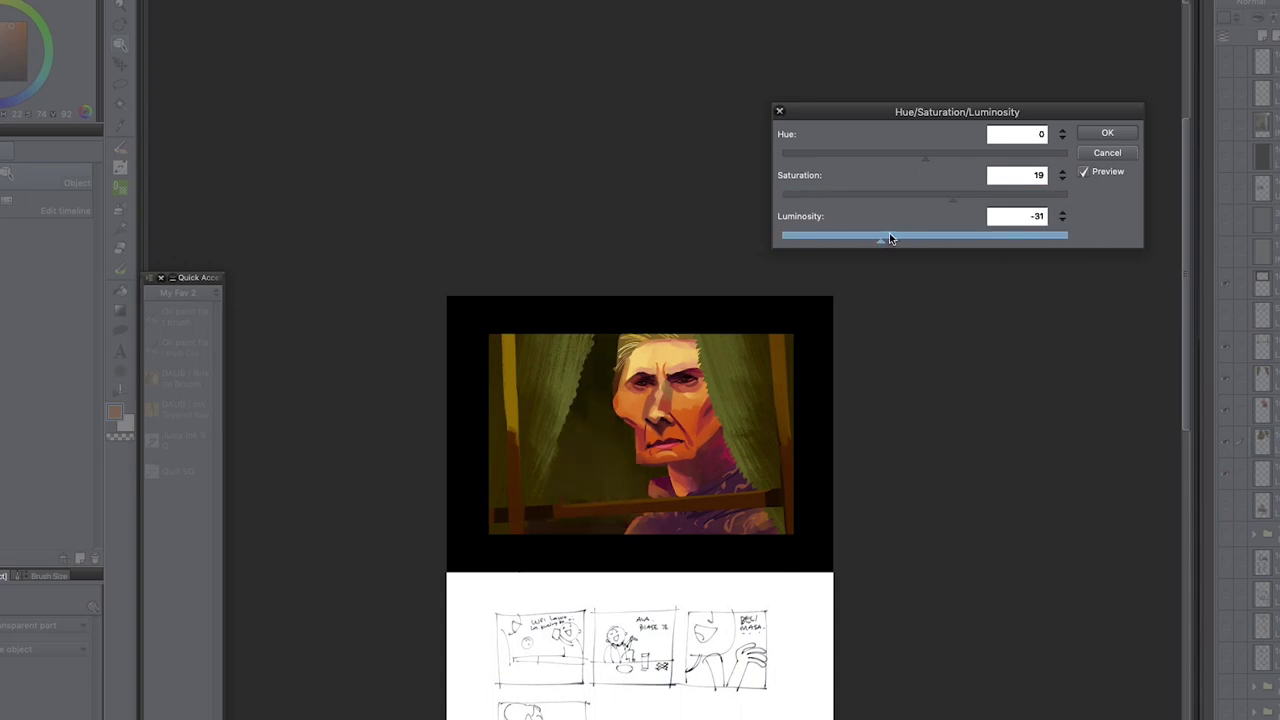
{"action": "left_click", "coordinate": [1107, 133]}
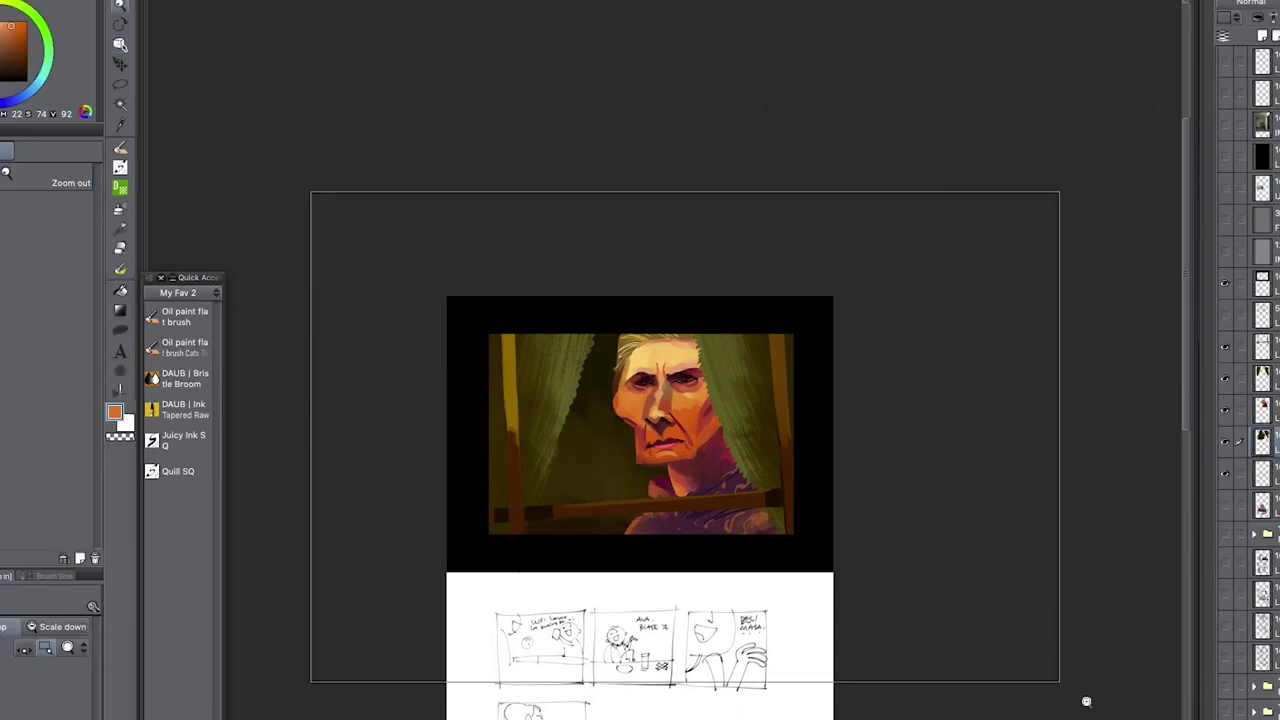
- Balance the purple (H321 S66 V43) Multiply shading over the cheek and neck, painting and erasing with Oil paint flat brush at size 150
{"action": "scroll", "coordinate": [803, 503], "scroll_direction": "up", "scroll_amount": 2}
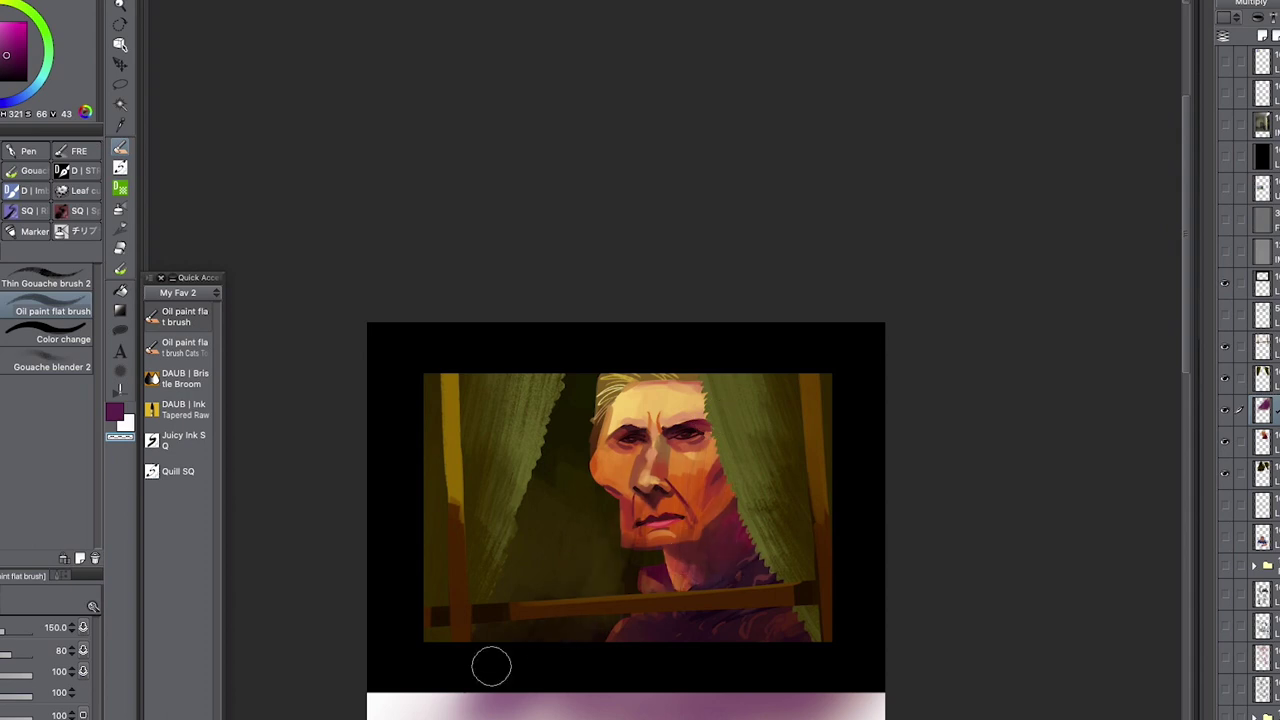
{"action": "key", "text": "c"}
{"action": "left_click_drag", "start_coordinate": [704, 472], "coordinate": [678, 560]}
{"action": "left_click_drag", "start_coordinate": [704, 510], "coordinate": [686, 580]}
{"action": "key", "text": "c"}
{"action": "mouse_move", "coordinate": [722, 436]}
{"action": "left_mouse_down"}
{"action": "mouse_move", "coordinate": [650, 481]}
{"action": "mouse_move", "coordinate": [697, 560]}
{"action": "mouse_move", "coordinate": [686, 606]}
{"action": "left_mouse_up"}
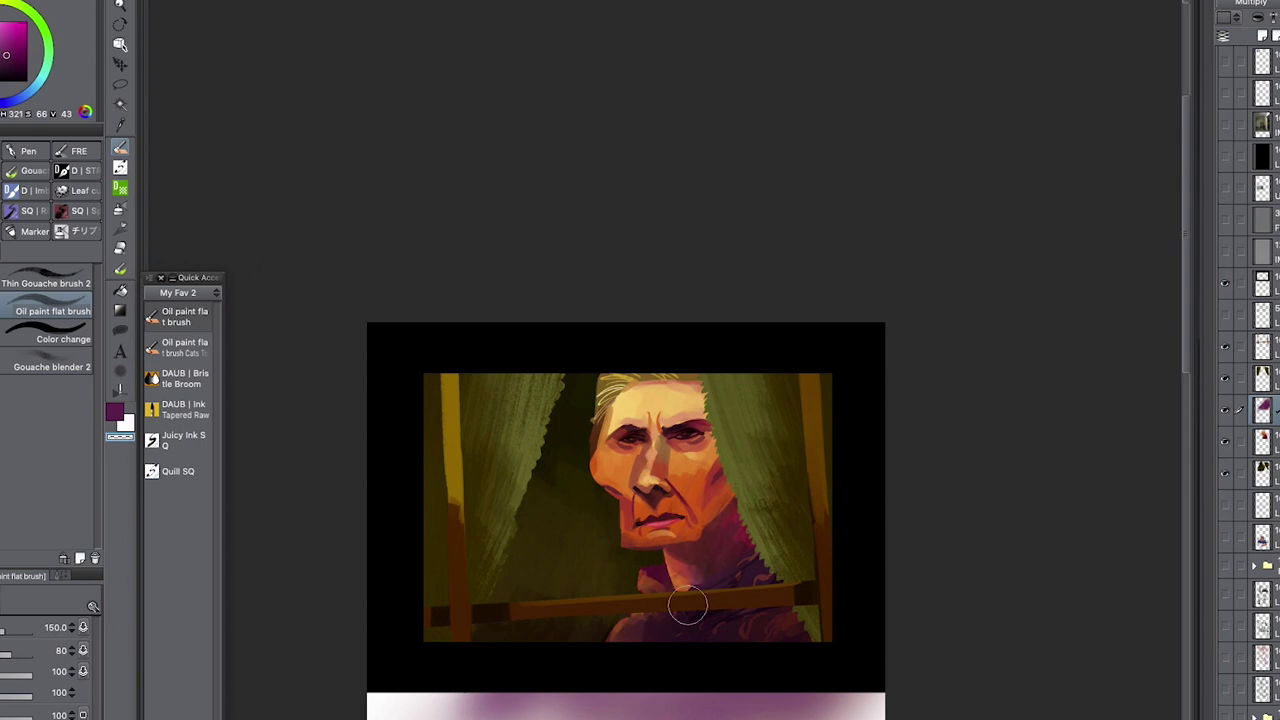
- Erase some purple shading across the jacket's shoulder and deepen the shadow on the neck and collar
{"action": "key", "text": "c"}
{"action": "key", "text": "c"}
{"action": "left_click_drag", "start_coordinate": [768, 624], "coordinate": [664, 630]}
{"action": "key", "text": "c"}
{"action": "left_click_drag", "start_coordinate": [734, 550], "coordinate": [728, 508]}
{"action": "left_click_drag", "start_coordinate": [700, 597], "coordinate": [656, 568]}
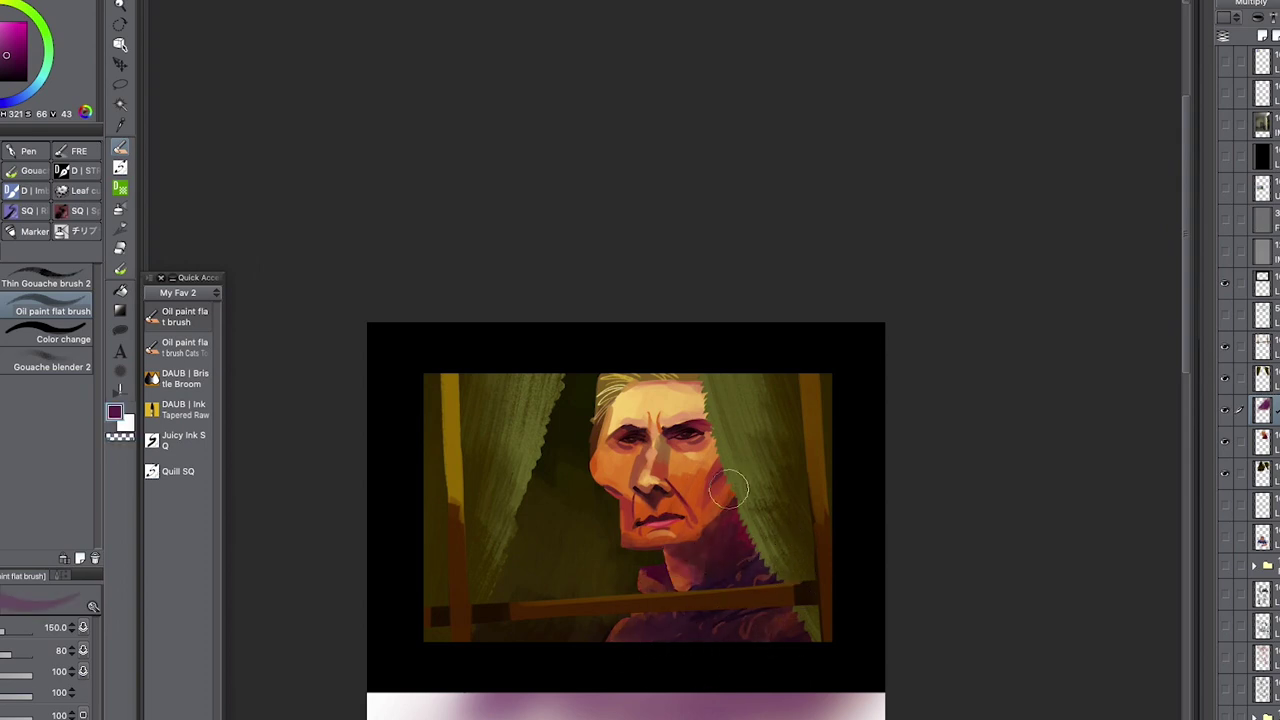
- Shade the right cheek down to the collar in purple, and erase the excess from the cheek, jaw and neck
{"action": "left_click_drag", "start_coordinate": [730, 489], "coordinate": [624, 574]}
{"action": "key", "text": "c"}
{"action": "left_click_drag", "start_coordinate": [712, 472], "coordinate": [654, 552]}
{"action": "left_click_drag", "start_coordinate": [717, 518], "coordinate": [721, 484]}
{"action": "left_click_drag", "start_coordinate": [656, 574], "coordinate": [640, 586]}
- Deepen the purple shadow near the right curtain with FX - Big Airbrush at size 300, and reduce the airbrush to size 150
{"action": "left_click", "coordinate": [76, 152]}
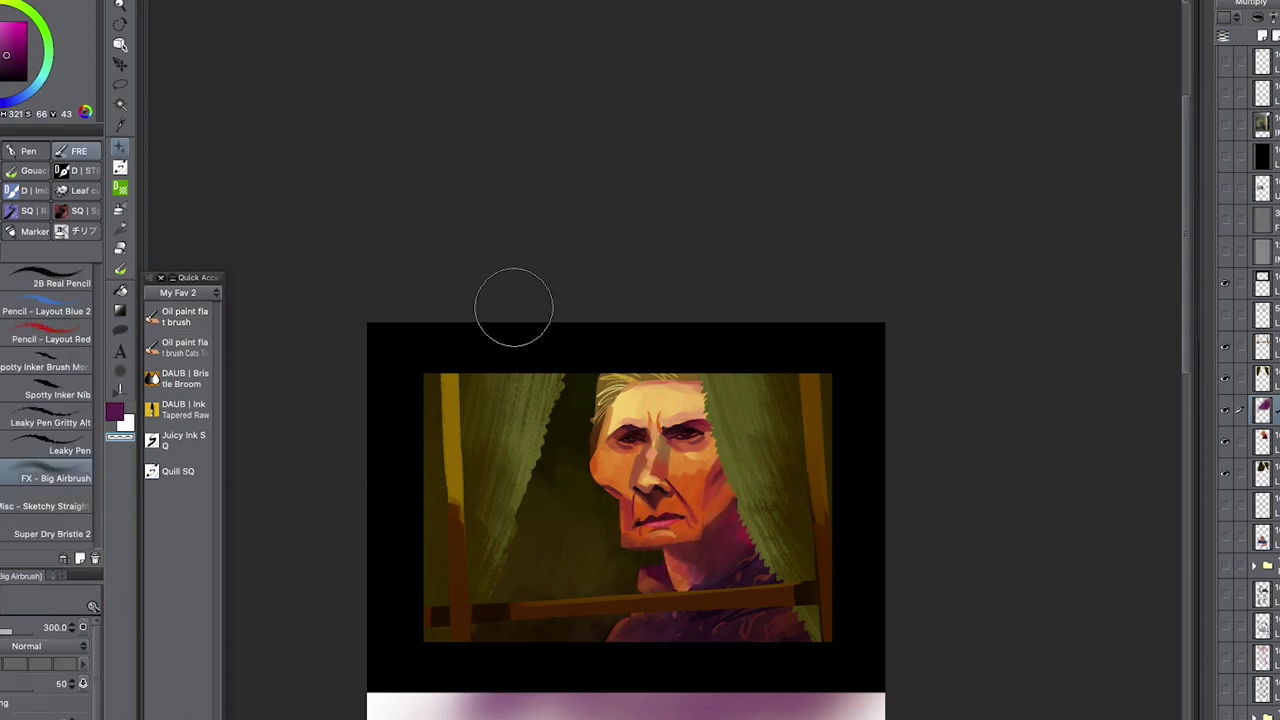
{"action": "key", "text": "c"}
{"action": "left_click_drag", "start_coordinate": [779, 512], "coordinate": [780, 535]}
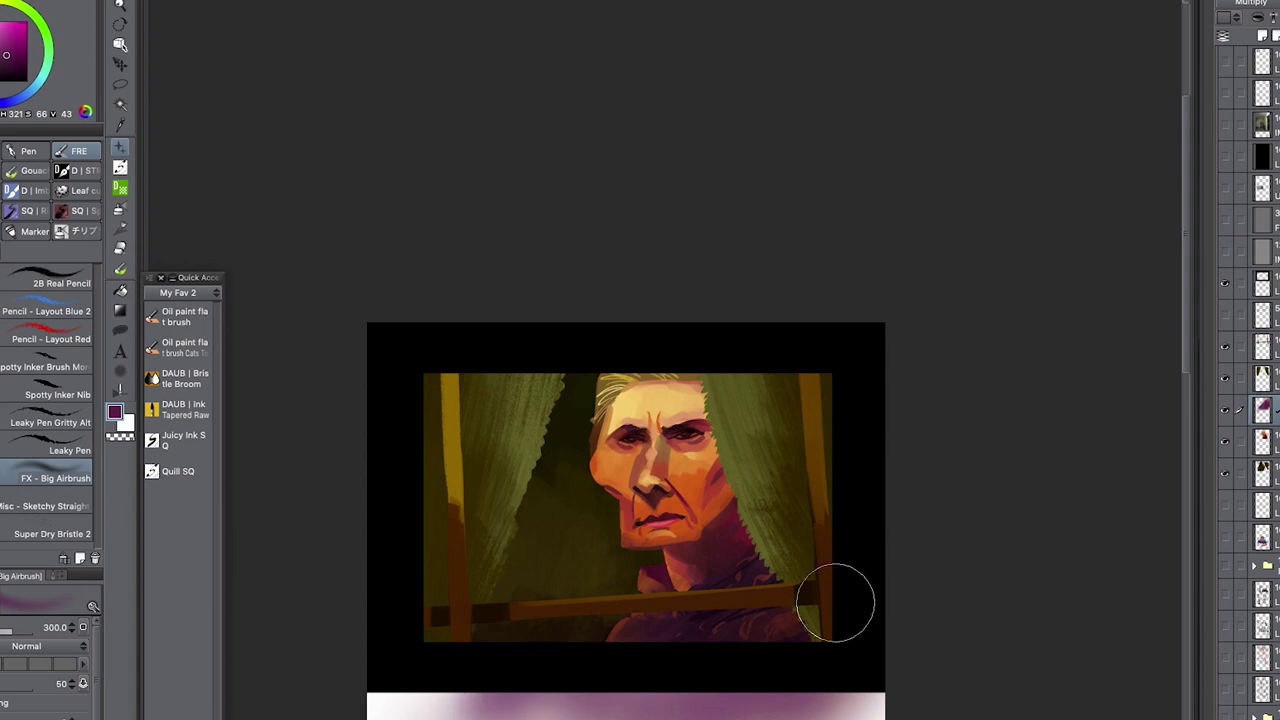
{"action": "left_click_drag", "start_coordinate": [729, 472], "coordinate": [725, 482]}
{"action": "key", "text": "ctrl+z"}
{"action": "key", "text": "["}
{"action": "key", "text": "bracketleft"}
{"action": "key", "text": "bracketleft"}
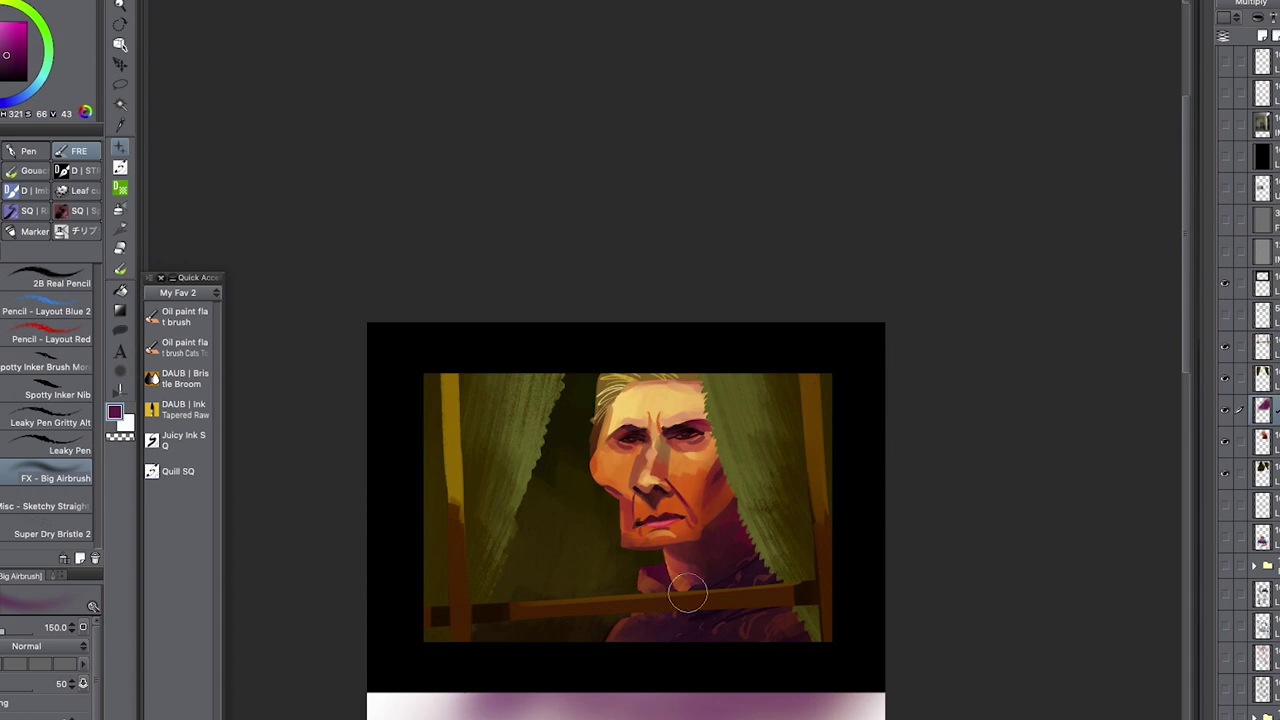
- Add a new layer above the curtains and draw a light green scalloped trim along the left curtain's inner edge with Quill SQ
{"action": "key", "text": "o"}
{"action": "key", "text": "ctrl+plus"}
{"action": "key", "text": "ctrl+shift+n"}
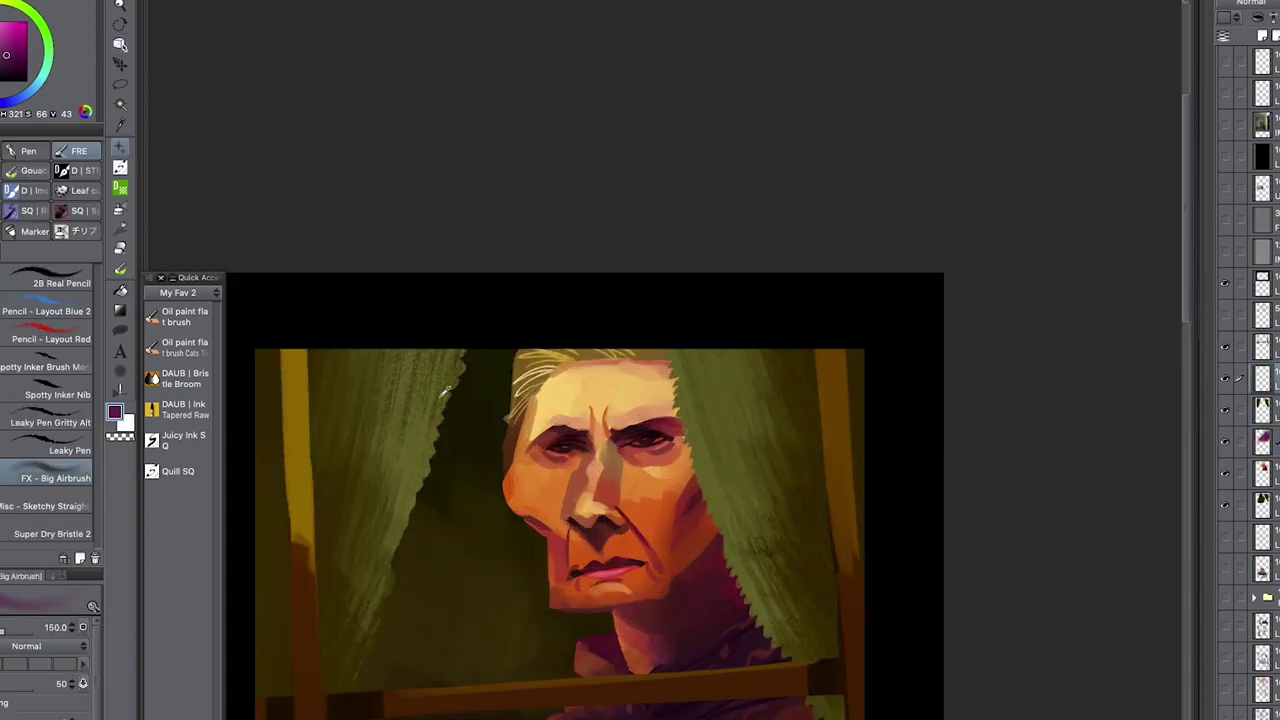
{"action": "left_click", "coordinate": [419, 426], "text": "alt"}
{"action": "left_click", "coordinate": [1, 44]}
{"action": "left_click", "coordinate": [2, 39]}
{"action": "left_click", "coordinate": [4, 7]}
{"action": "left_click_drag", "start_coordinate": [472, 372], "coordinate": [457, 434]}
{"action": "key", "text": "ctrl+z"}
{"action": "left_click", "coordinate": [182, 468]}
{"action": "mouse_move", "coordinate": [466, 356]}
{"action": "left_mouse_down"}
{"action": "mouse_move", "coordinate": [426, 448]}
{"action": "mouse_move", "coordinate": [412, 552]}
{"action": "mouse_move", "coordinate": [368, 635]}
{"action": "left_mouse_up"}
- Draw a matching light green scalloped trim along the right curtain's inner edge
{"action": "left_click_drag", "start_coordinate": [651, 283], "coordinate": [620, 183]}
{"action": "mouse_move", "coordinate": [639, 251]}
{"action": "left_mouse_down"}
{"action": "mouse_move", "coordinate": [678, 404]}
{"action": "mouse_move", "coordinate": [720, 477]}
{"action": "mouse_move", "coordinate": [702, 435]}
{"action": "mouse_move", "coordinate": [705, 469]}
{"action": "mouse_move", "coordinate": [742, 536]}
{"action": "mouse_move", "coordinate": [717, 491]}
{"action": "mouse_move", "coordinate": [743, 531]}
{"action": "left_mouse_up"}
{"action": "left_click_drag", "start_coordinate": [750, 422], "coordinate": [746, 427]}
- Draw a wavy olive-green vine line down the length of the right curtain, redoing strokes that miss
{"action": "left_click_drag", "start_coordinate": [684, 237], "coordinate": [690, 354]}
{"action": "left_click", "coordinate": [4, 43]}
{"action": "key", "text": "super+z"}
{"action": "left_click_drag", "start_coordinate": [682, 237], "coordinate": [706, 390]}
{"action": "key", "text": "super+z"}
{"action": "left_click_drag", "start_coordinate": [711, 408], "coordinate": [698, 396]}
{"action": "left_click_drag", "start_coordinate": [736, 485], "coordinate": [765, 532]}
{"action": "key", "text": "ctrl+z"}
{"action": "left_click_drag", "start_coordinate": [714, 424], "coordinate": [765, 531]}
- Add curling and dashed lace motifs to the outer part of the right curtain in olive (H56 S63 V45)
{"action": "mouse_move", "coordinate": [748, 375]}
{"action": "left_mouse_down"}
{"action": "mouse_move", "coordinate": [766, 328]}
{"action": "mouse_move", "coordinate": [745, 380]}
{"action": "mouse_move", "coordinate": [725, 359]}
{"action": "left_mouse_up"}
{"action": "left_click", "coordinate": [5, 54]}
{"action": "key", "text": "ctrl+z"}
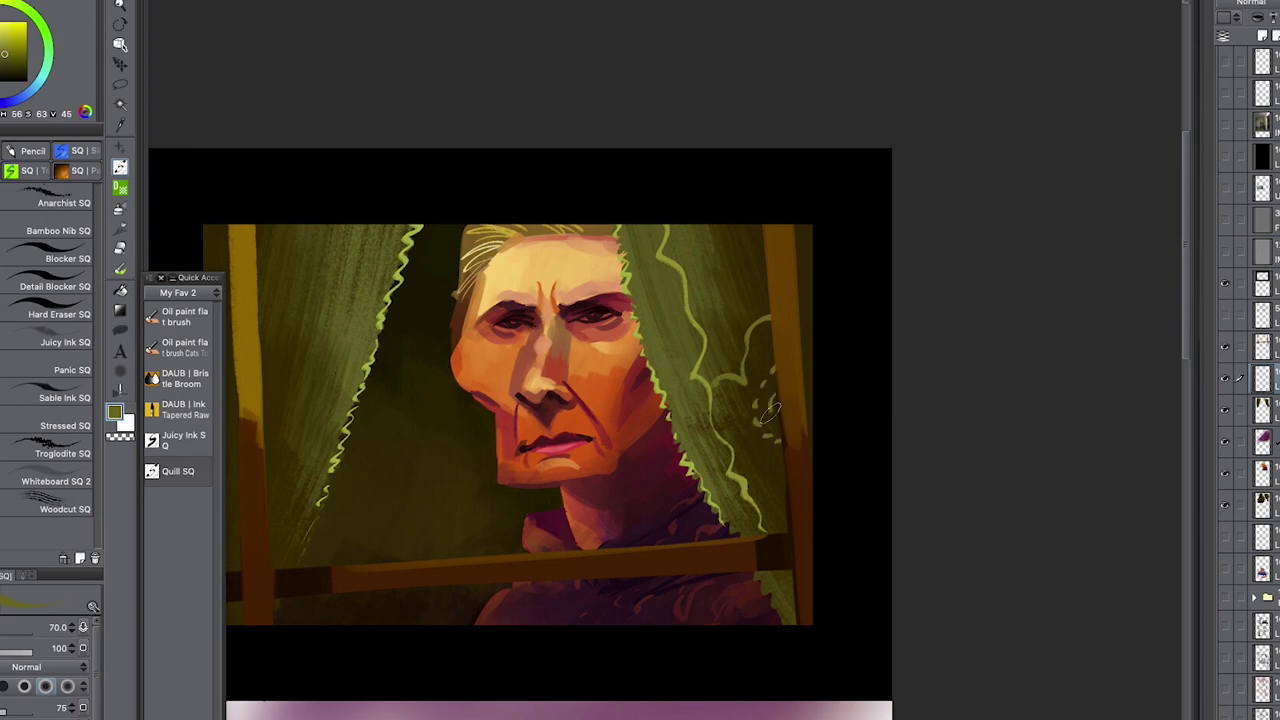
{"action": "left_click_drag", "start_coordinate": [748, 269], "coordinate": [758, 257]}
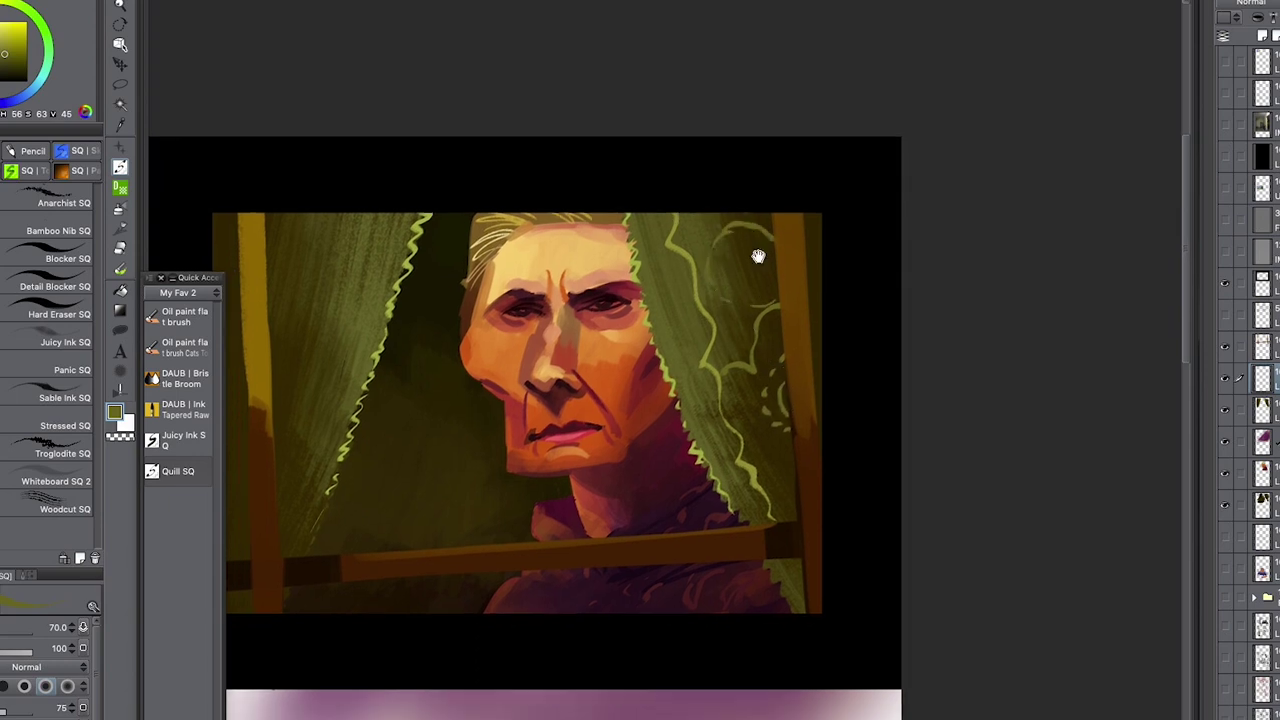
- Draw olive (H56 S63 V45) curling vine patterns over the left curtain with Quill SQ at size 70
{"action": "left_click_drag", "start_coordinate": [364, 282], "coordinate": [278, 492]}
{"action": "left_click_drag", "start_coordinate": [342, 294], "coordinate": [299, 262]}
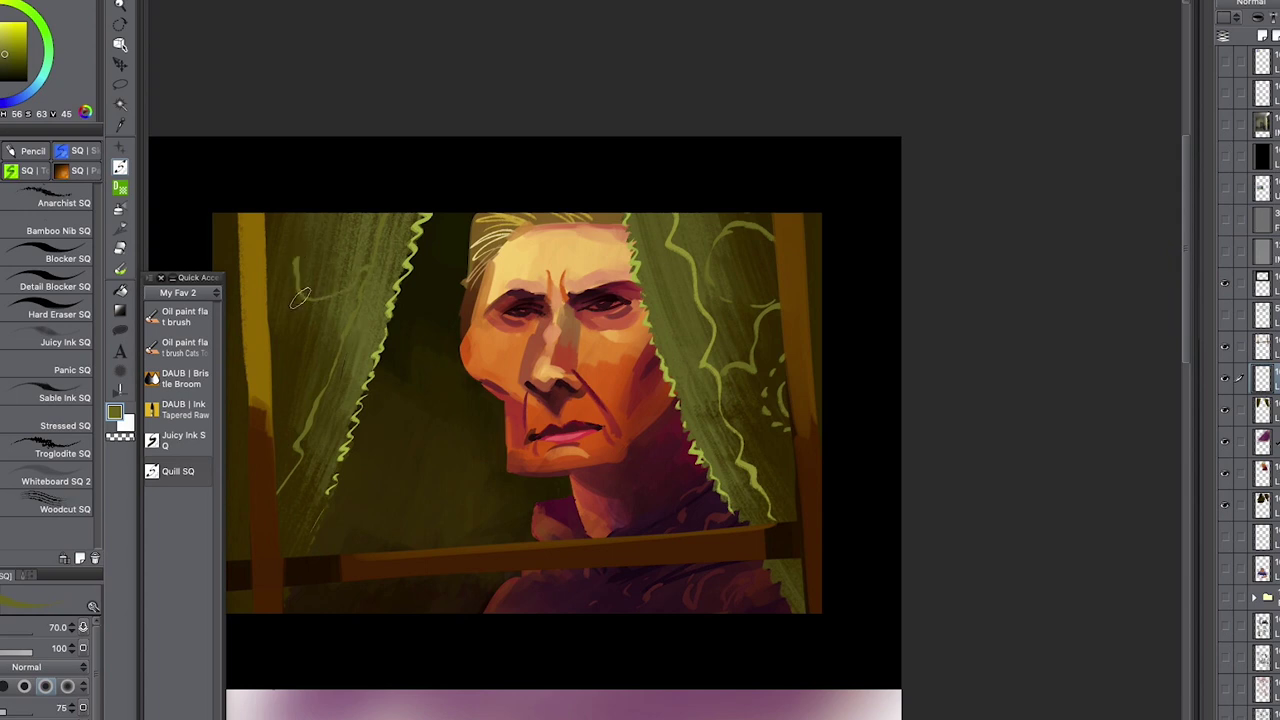
{"action": "mouse_move", "coordinate": [334, 325]}
{"action": "left_mouse_down"}
{"action": "mouse_move", "coordinate": [315, 403]}
{"action": "mouse_move", "coordinate": [268, 386]}
{"action": "left_mouse_up"}
{"action": "left_click_drag", "start_coordinate": [326, 331], "coordinate": [302, 388]}
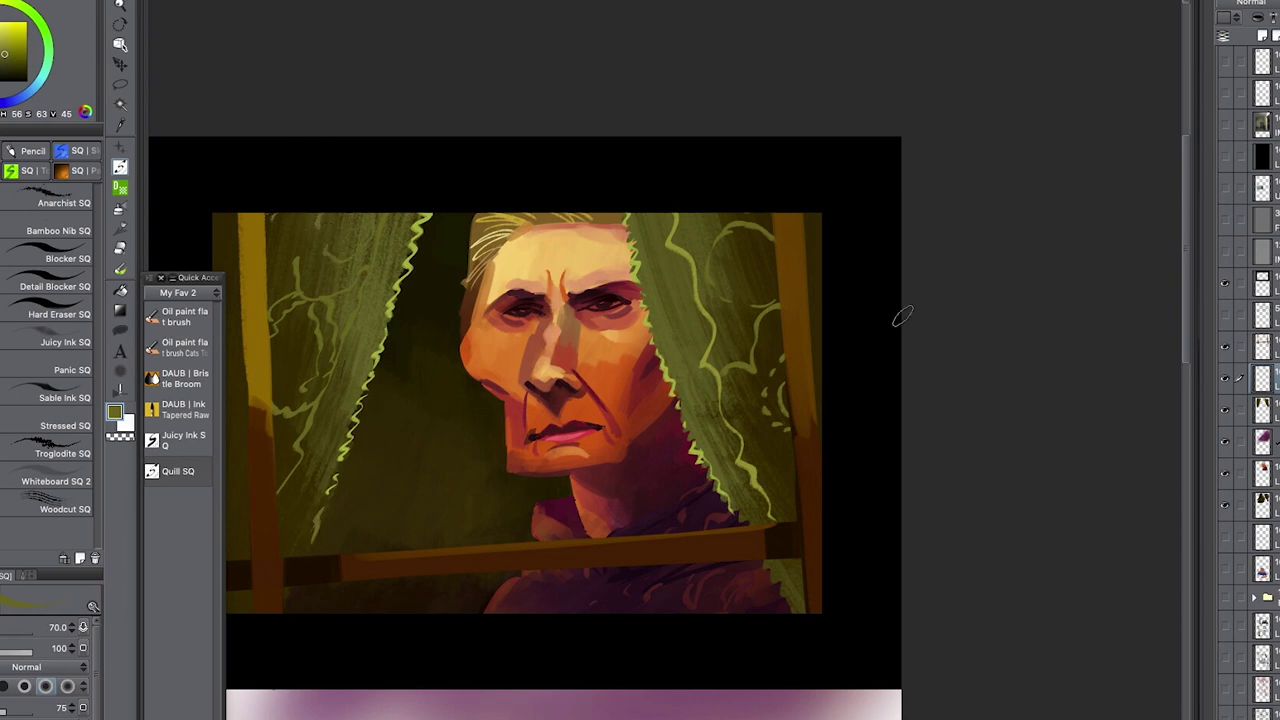
- Lasso the inner strip of the right curtain where it overlaps the face and copy it onto a new layer
{"action": "left_click_drag", "start_coordinate": [902, 316], "coordinate": [912, 310]}
{"action": "key", "text": "o"}
{"action": "left_click", "coordinate": [790, 330]}
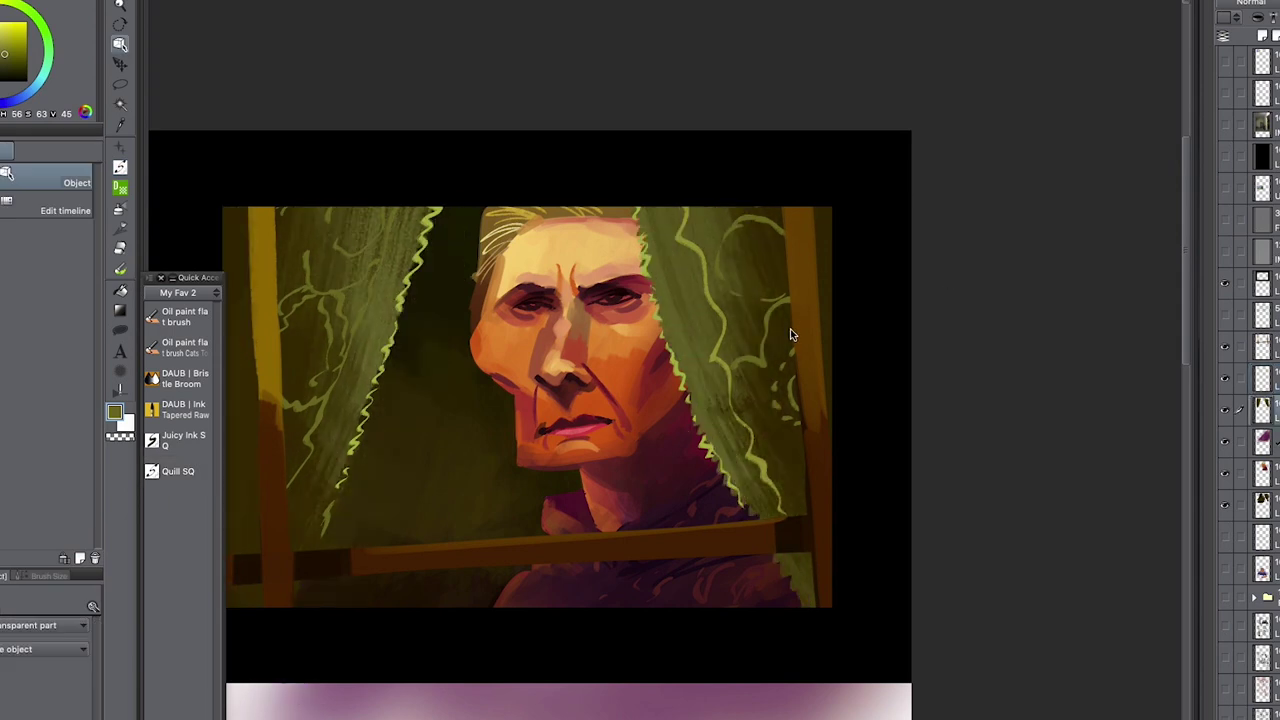
{"action": "key", "text": "m"}
{"action": "mouse_move", "coordinate": [682, 190]}
{"action": "left_mouse_down"}
{"action": "mouse_move", "coordinate": [706, 372]}
{"action": "mouse_move", "coordinate": [676, 182]}
{"action": "left_mouse_up"}
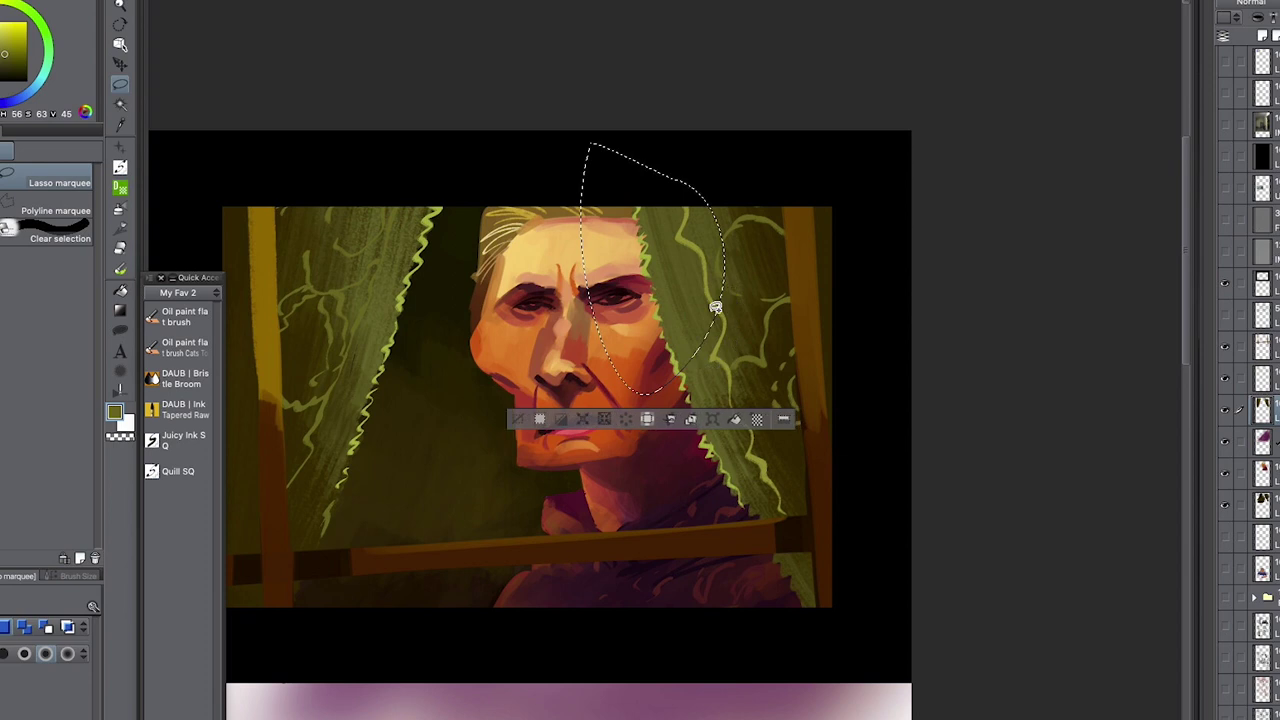
{"action": "scroll", "coordinate": [737, 366], "scroll_direction": "down", "scroll_amount": 3}
{"action": "mouse_move", "coordinate": [690, 114]}
{"action": "left_mouse_down"}
{"action": "mouse_move", "coordinate": [698, 258]}
{"action": "mouse_move", "coordinate": [642, 72]}
{"action": "left_mouse_up"}
{"action": "mouse_move", "coordinate": [718, 212]}
{"action": "left_mouse_down"}
{"action": "mouse_move", "coordinate": [692, 290]}
{"action": "mouse_move", "coordinate": [717, 276]}
{"action": "mouse_move", "coordinate": [631, 233]}
{"action": "mouse_move", "coordinate": [678, 338]}
{"action": "left_mouse_up"}
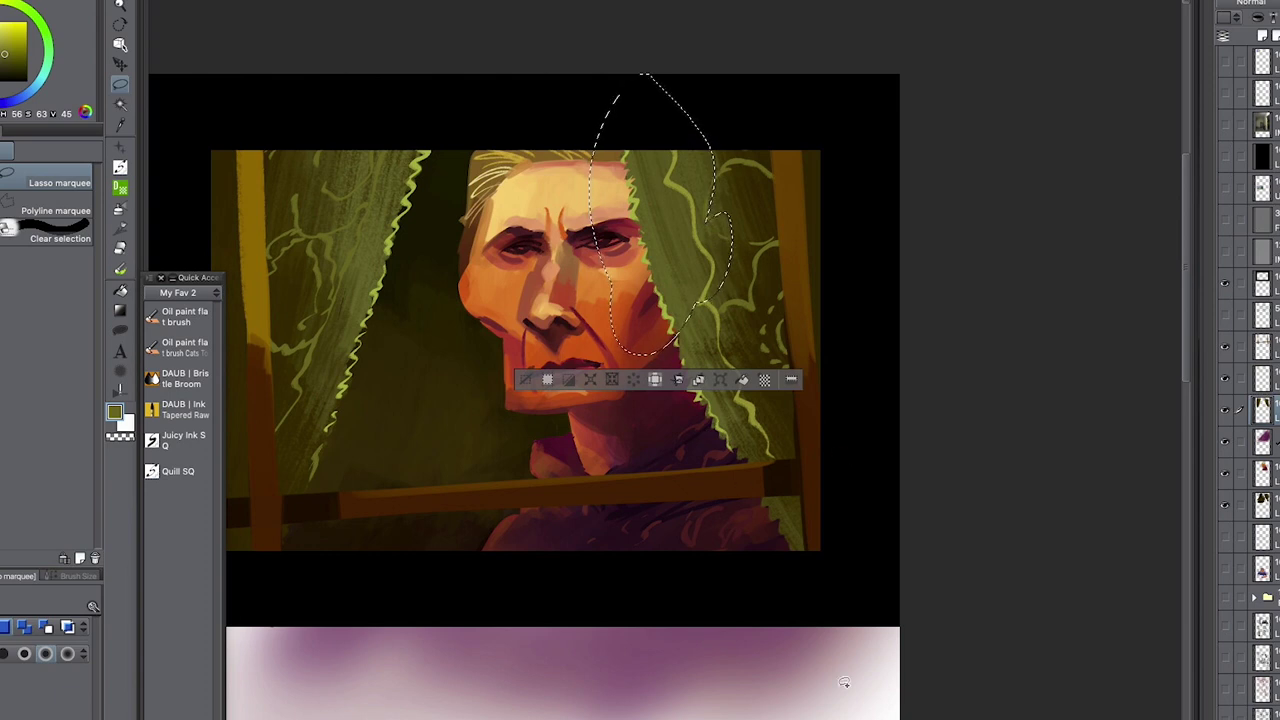
{"action": "left_click_drag", "start_coordinate": [842, 686], "coordinate": [850, 706]}
{"action": "mouse_move", "coordinate": [690, 308]}
{"action": "left_mouse_down"}
{"action": "mouse_move", "coordinate": [769, 434]}
{"action": "mouse_move", "coordinate": [828, 469]}
{"action": "mouse_move", "coordinate": [670, 506]}
{"action": "mouse_move", "coordinate": [694, 337]}
{"action": "left_mouse_up"}
{"action": "key", "text": "o"}
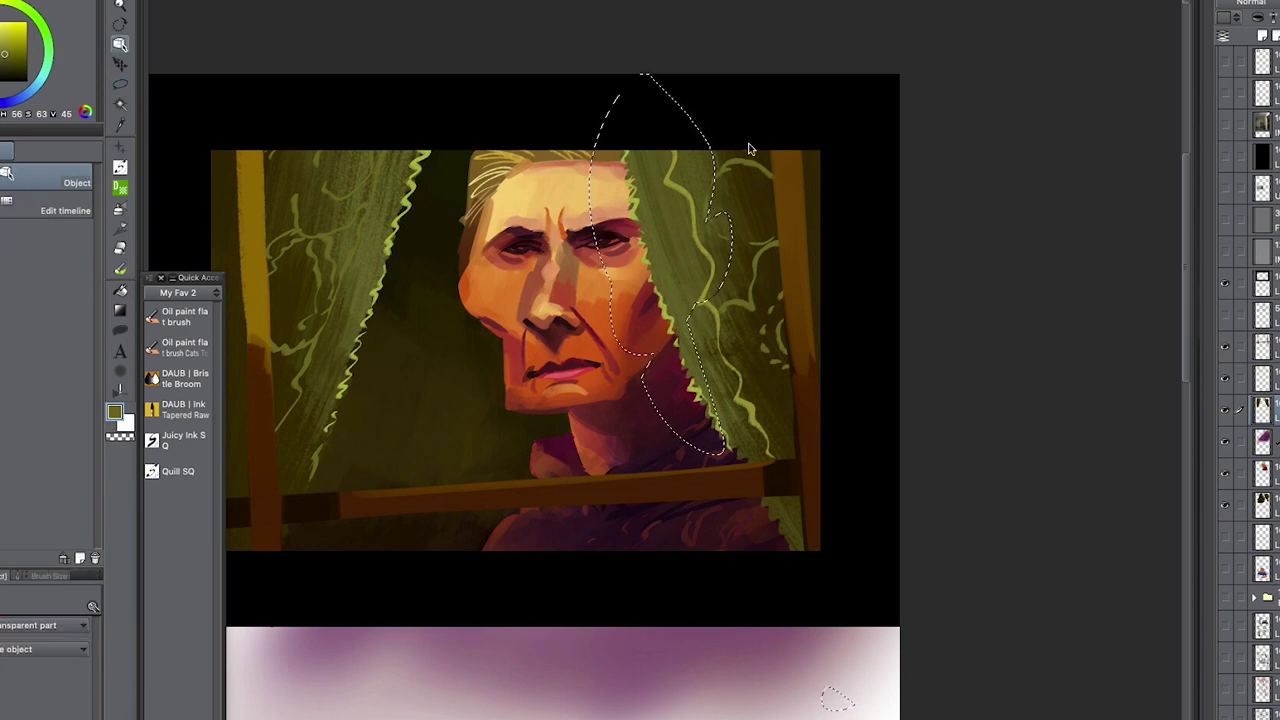
{"action": "key", "text": "super+v"}
{"action": "key", "text": "k"}
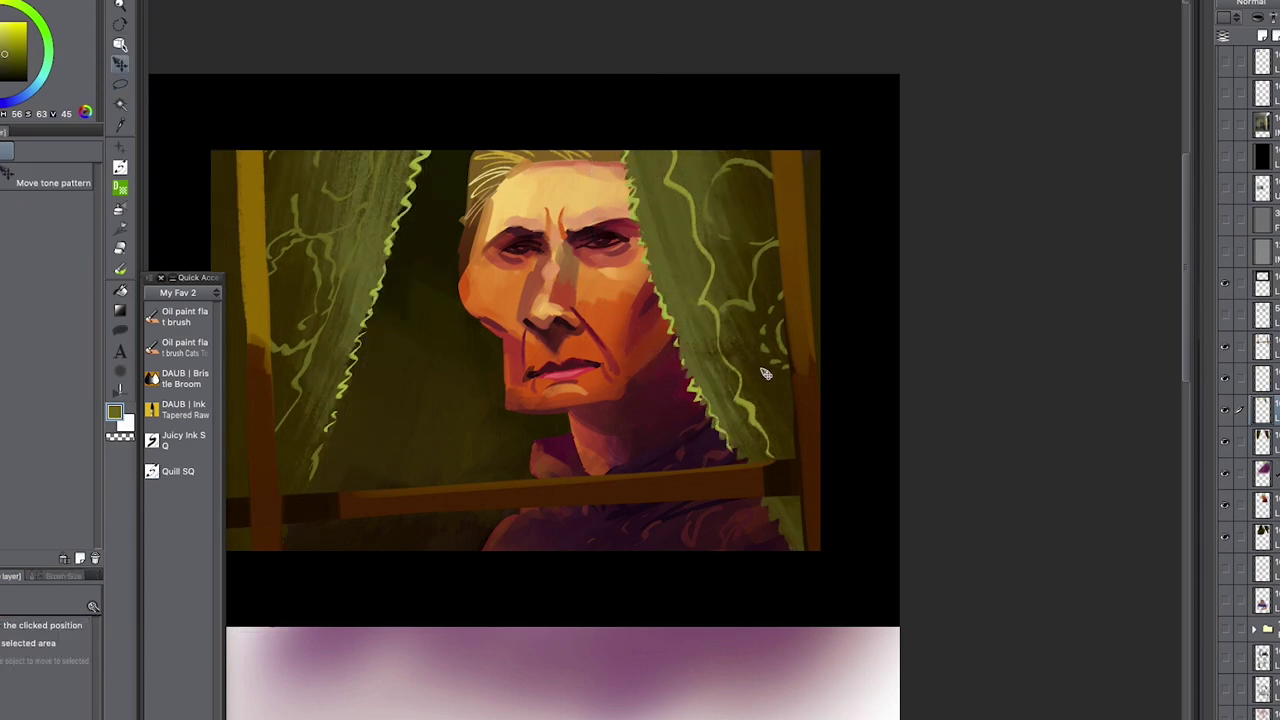
- Compare Subtract and Overlay blending for the copied curtain piece and settle on Overlay
{"action": "left_click", "coordinate": [1250, 3]}
{"action": "left_click", "coordinate": [1249, 203]}
{"action": "left_click", "coordinate": [1262, 4]}
{"action": "left_click", "coordinate": [1250, 95]}
{"action": "left_click", "coordinate": [1250, 3]}
{"action": "left_click", "coordinate": [1249, 203]}
{"action": "key", "text": "super+u"}
{"action": "left_click", "coordinate": [982, 237]}
{"action": "left_click", "coordinate": [974, 197]}
{"action": "left_click", "coordinate": [858, 156]}
{"action": "left_click_drag", "start_coordinate": [847, 148], "coordinate": [1054, 148]}
{"action": "left_click", "coordinate": [1120, 150]}
- Adjust the copied curtain piece to hue -20, saturation 24 and luminosity 76
{"action": "key", "text": "ctrl+u"}
{"action": "left_click_drag", "start_coordinate": [940, 153], "coordinate": [980, 153]}
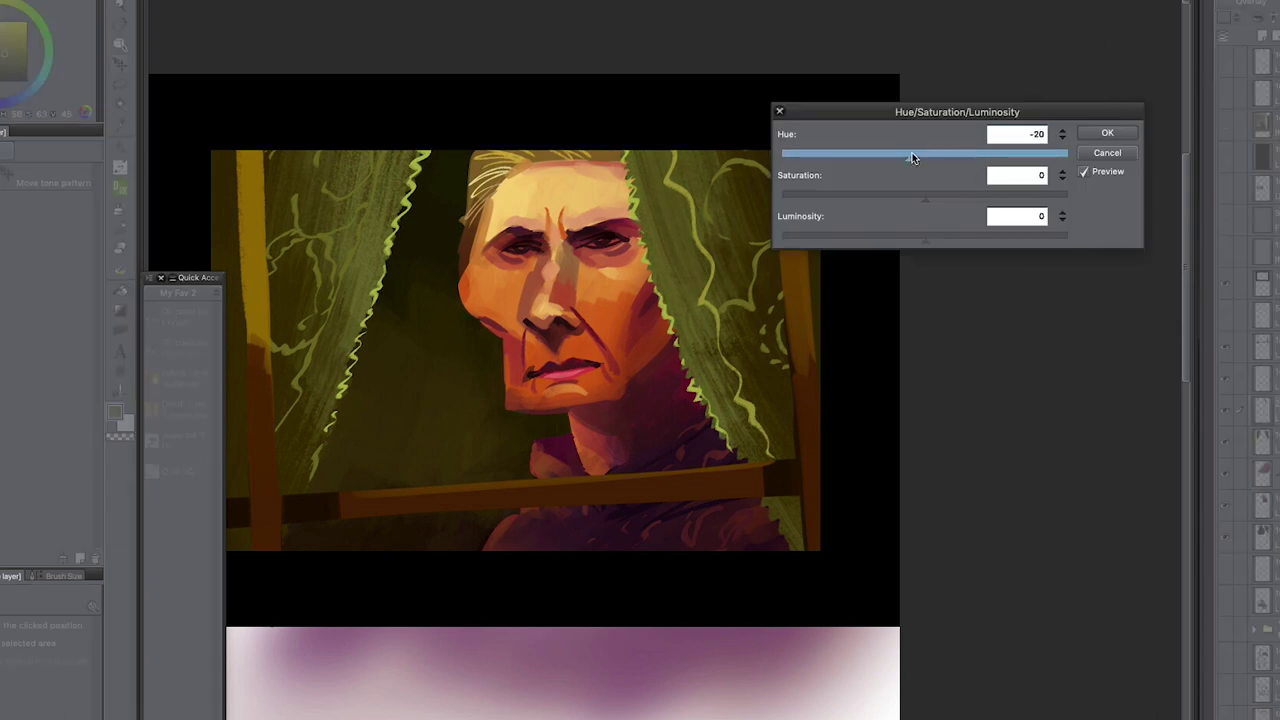
{"action": "left_click", "coordinate": [947, 238]}
{"action": "left_click", "coordinate": [960, 197]}
{"action": "left_click", "coordinate": [961, 239]}
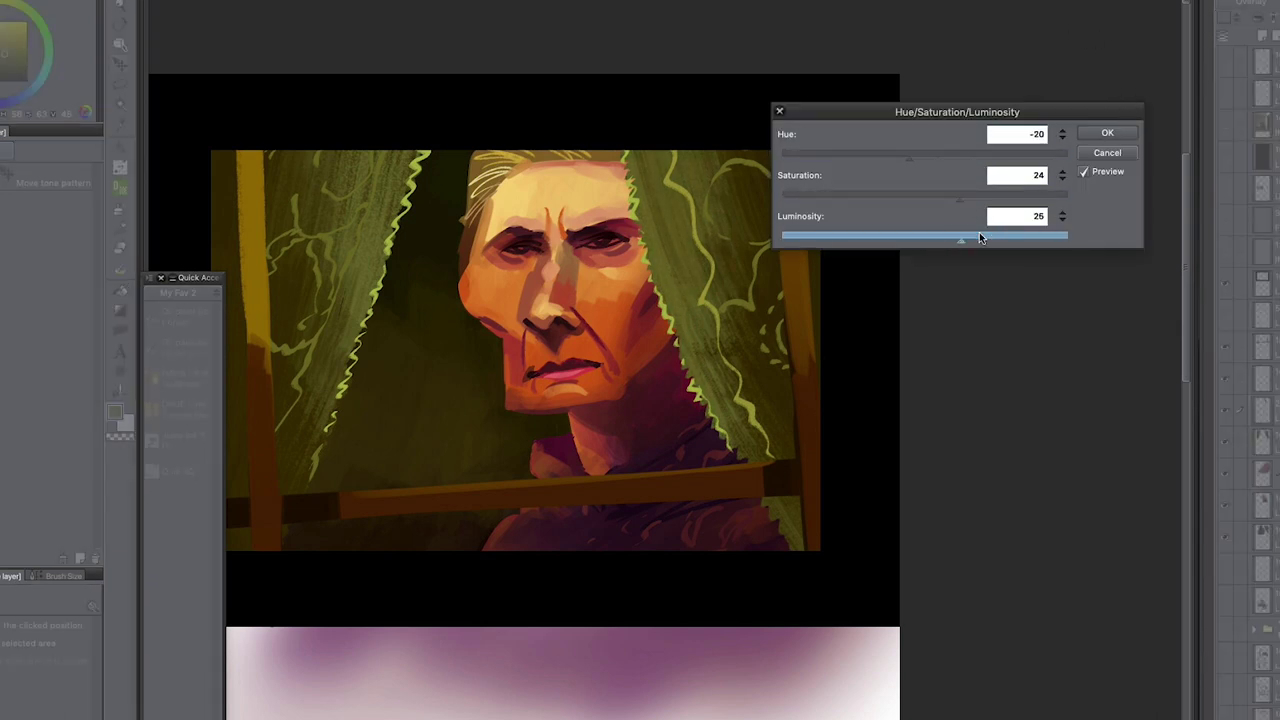
{"action": "left_click", "coordinate": [1010, 237]}
{"action": "left_click", "coordinate": [1034, 238]}
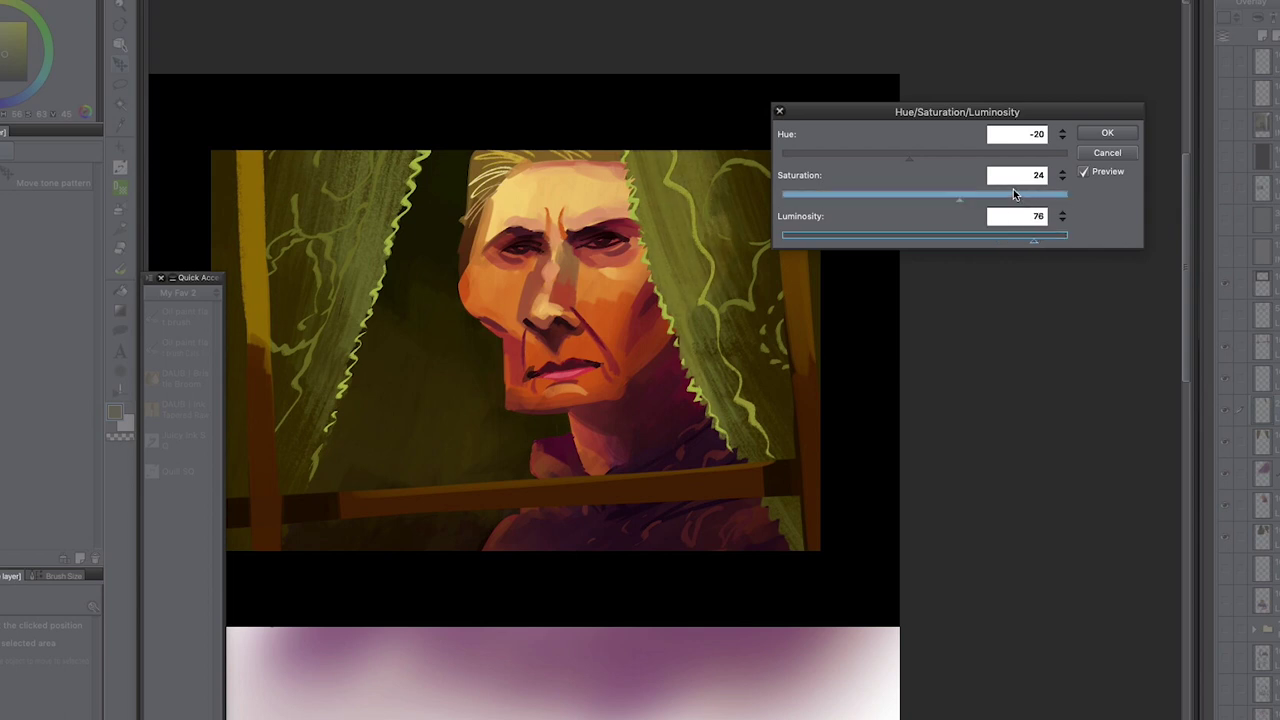
{"action": "left_click", "coordinate": [1107, 133]}
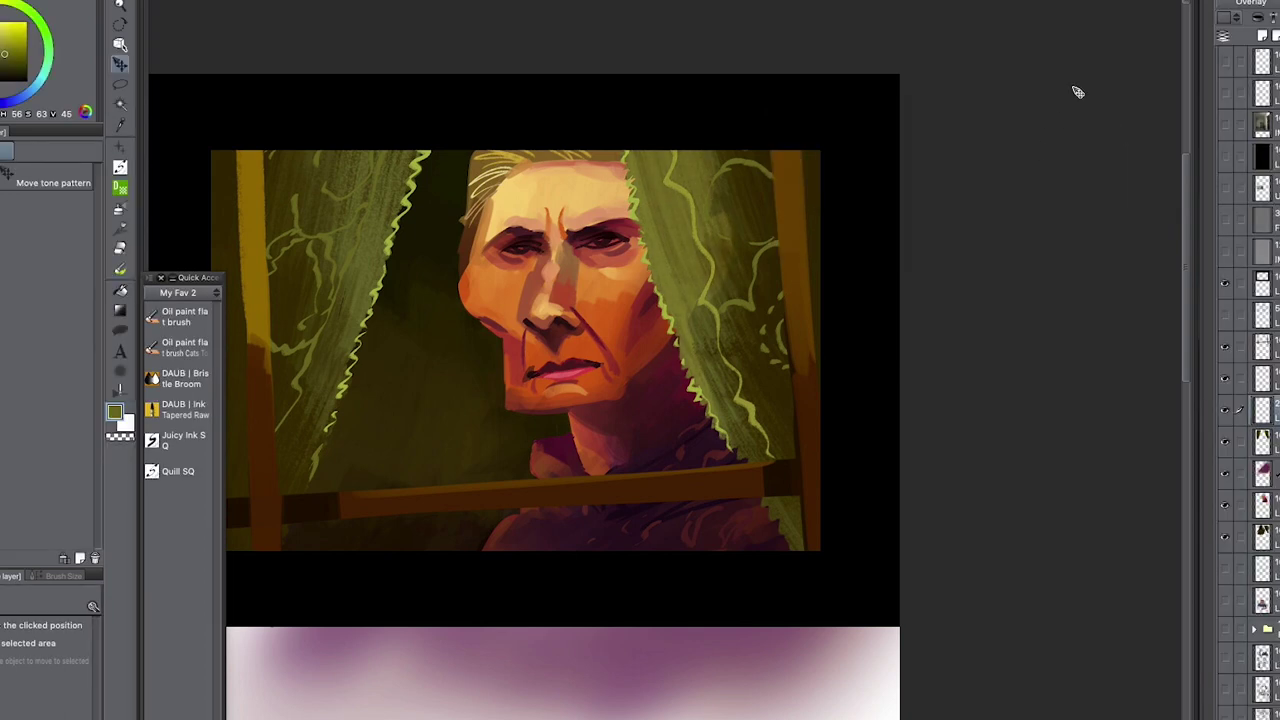
- Try pale orange (H35 S52 V96) strokes down the right curtain with the Oil paint flat brush at size 70
{"action": "key", "text": "b"}
{"action": "left_click", "coordinate": [540, 192], "text": "alt"}
{"action": "left_click", "coordinate": [185, 347]}
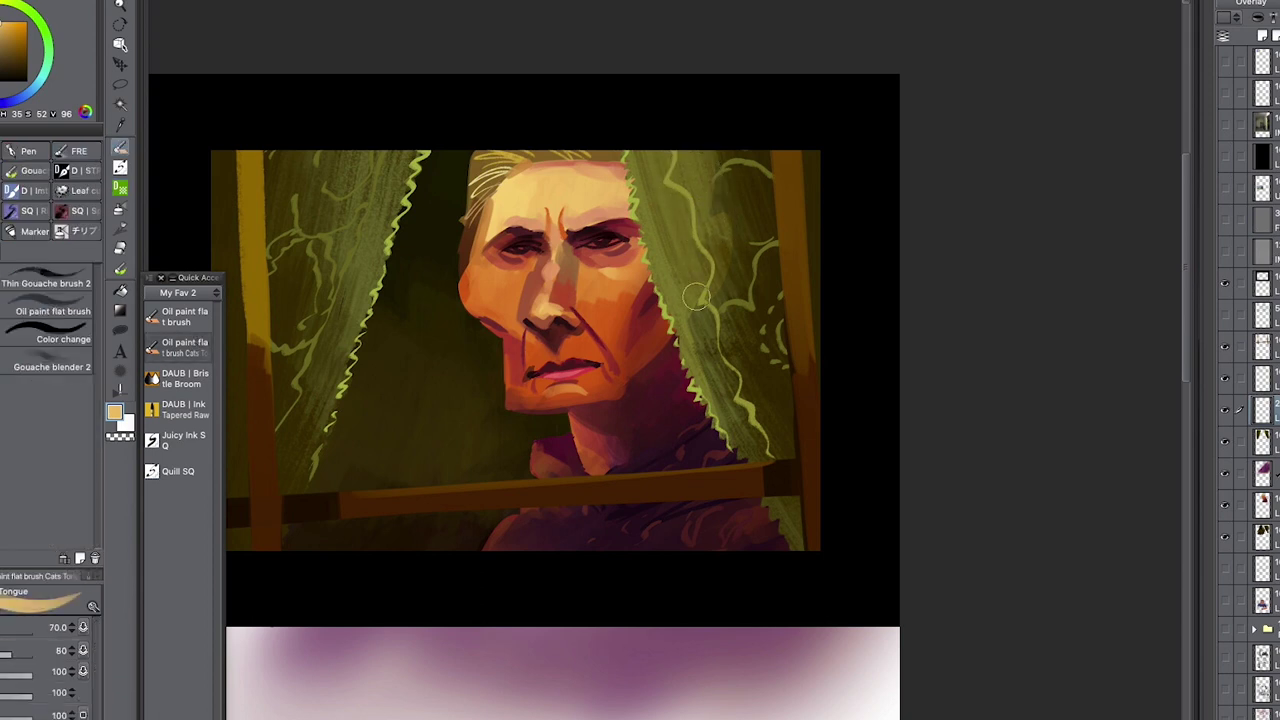
{"action": "key", "text": "c"}
{"action": "mouse_move", "coordinate": [650, 143]}
{"action": "left_mouse_down"}
{"action": "mouse_move", "coordinate": [697, 303]}
{"action": "mouse_move", "coordinate": [678, 275]}
{"action": "left_mouse_up"}
{"action": "key", "text": "super+z"}
{"action": "mouse_move", "coordinate": [708, 143]}
{"action": "left_mouse_down"}
{"action": "mouse_move", "coordinate": [718, 273]}
{"action": "mouse_move", "coordinate": [691, 361]}
{"action": "left_mouse_up"}
{"action": "key", "text": "super+z"}
{"action": "key", "text": "super+z"}
{"action": "left_click_drag", "start_coordinate": [671, 146], "coordinate": [690, 364]}
{"action": "key", "text": "super+z"}
{"action": "key", "text": "super+z"}
{"action": "key", "text": "super+z"}
{"action": "key", "text": "super+z"}
- Try orange (H20 S81 V89) strokes down the inner part of the right curtain
{"action": "key", "text": "c"}
{"action": "left_click", "coordinate": [647, 284], "text": "alt"}
{"action": "mouse_move", "coordinate": [660, 150]}
{"action": "left_mouse_down"}
{"action": "mouse_move", "coordinate": [694, 274]}
{"action": "mouse_move", "coordinate": [660, 258]}
{"action": "left_mouse_up"}
{"action": "mouse_move", "coordinate": [688, 145]}
{"action": "left_mouse_down"}
{"action": "mouse_move", "coordinate": [718, 171]}
{"action": "mouse_move", "coordinate": [687, 370]}
{"action": "mouse_move", "coordinate": [714, 433]}
{"action": "left_mouse_up"}
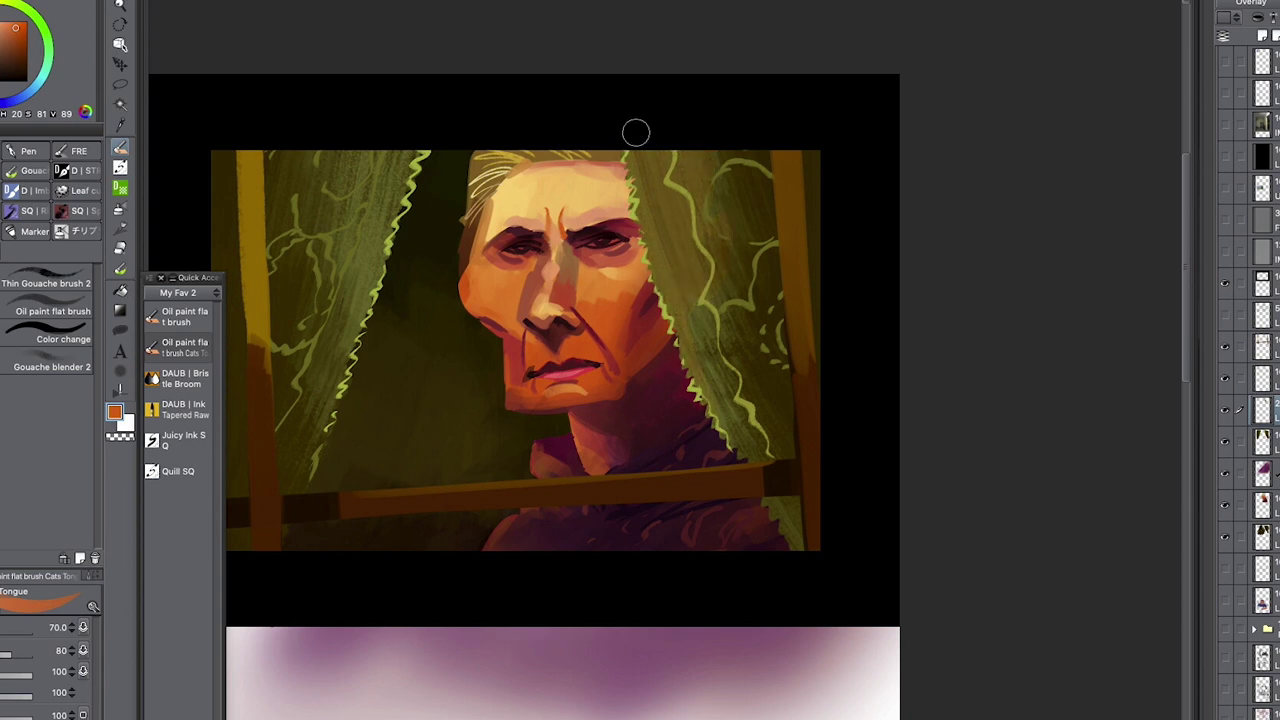
- Brush sampled peach (H26 S42 V100) warm light over the upper and inner right curtain, redoing strokes that miss
{"action": "left_click", "coordinate": [603, 285], "text": "alt"}
{"action": "left_click", "coordinate": [613, 206], "text": "alt"}
{"action": "left_click_drag", "start_coordinate": [651, 161], "coordinate": [664, 248]}
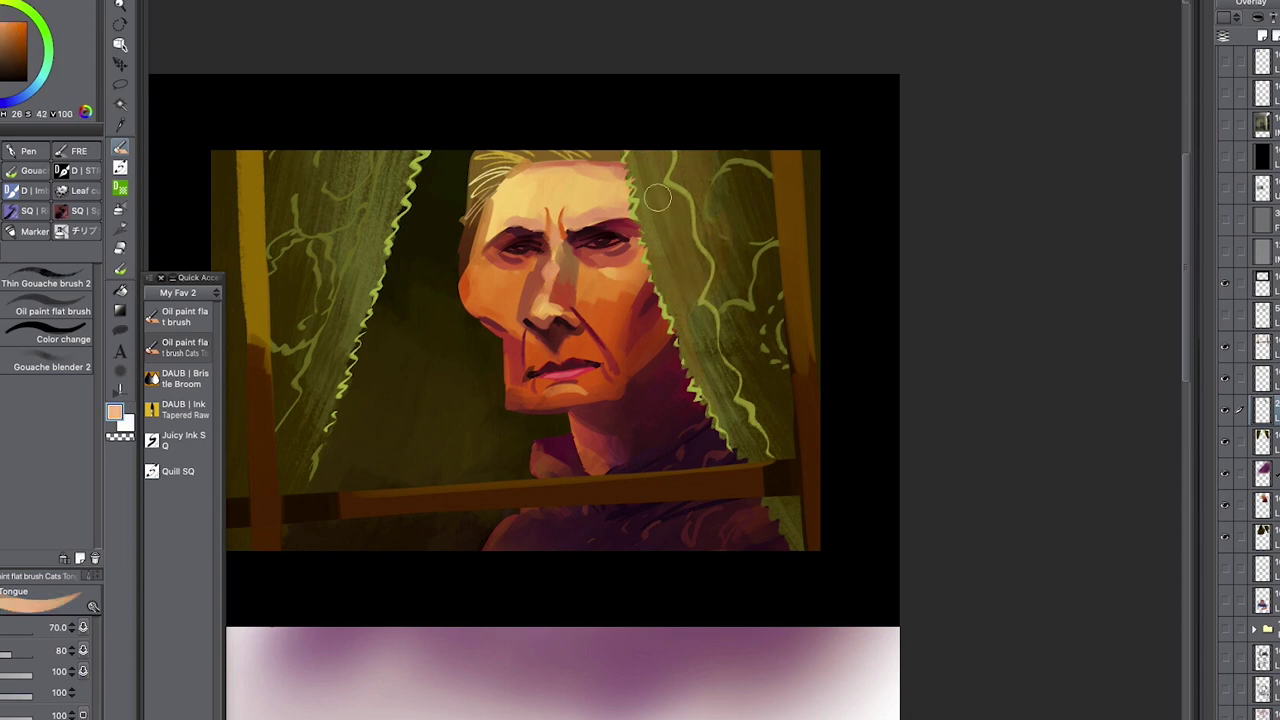
{"action": "mouse_move", "coordinate": [650, 150]}
{"action": "left_mouse_down"}
{"action": "mouse_move", "coordinate": [672, 222]}
{"action": "mouse_move", "coordinate": [644, 218]}
{"action": "left_mouse_up"}
{"action": "mouse_move", "coordinate": [703, 160]}
{"action": "left_mouse_down"}
{"action": "mouse_move", "coordinate": [713, 228]}
{"action": "mouse_move", "coordinate": [677, 270]}
{"action": "left_mouse_up"}
{"action": "key", "text": "super+z"}
{"action": "key", "text": "super+z"}
{"action": "key", "text": "super+z"}
{"action": "key", "text": "super+z"}
{"action": "left_click_drag", "start_coordinate": [646, 152], "coordinate": [672, 254]}
{"action": "mouse_move", "coordinate": [703, 152]}
{"action": "left_mouse_down"}
{"action": "mouse_move", "coordinate": [715, 240]}
{"action": "mouse_move", "coordinate": [668, 272]}
{"action": "left_mouse_up"}
{"action": "left_click_drag", "start_coordinate": [716, 214], "coordinate": [719, 243]}
- Try a brown (H29 S85 V56) stroke near the top of the right curtain
{"action": "left_click", "coordinate": [691, 307], "text": "alt"}
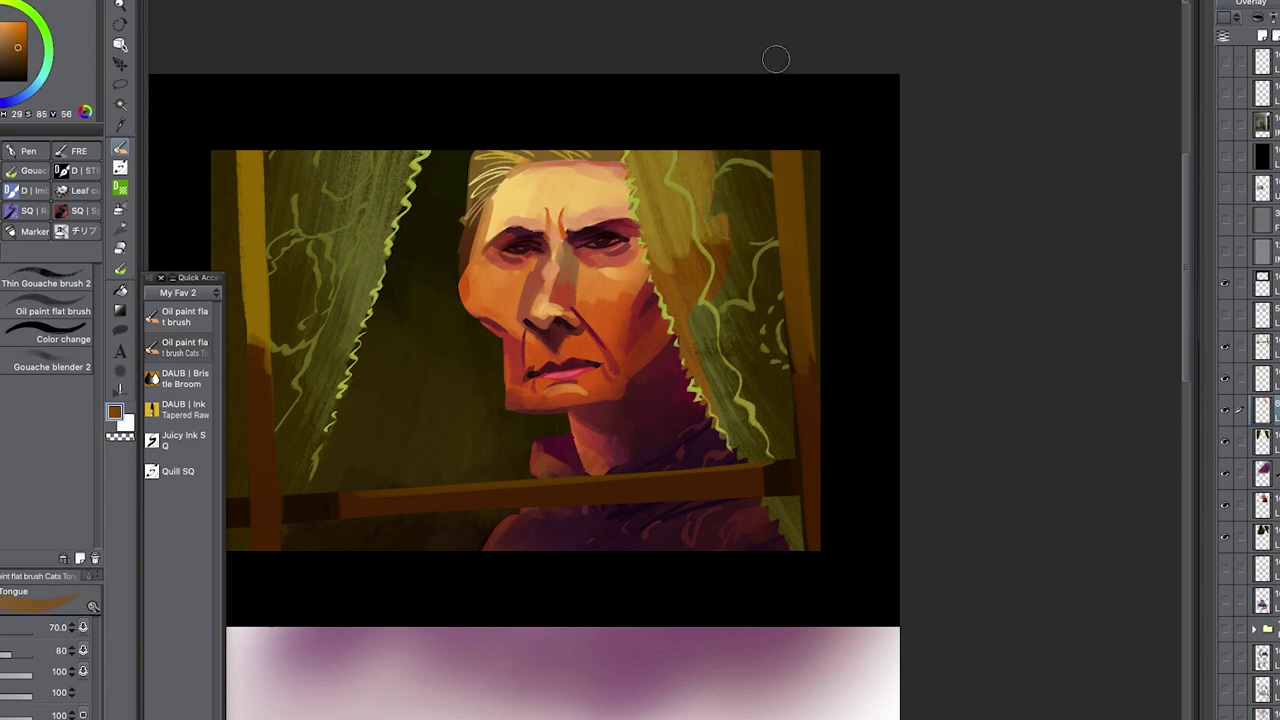
{"action": "mouse_move", "coordinate": [698, 154]}
{"action": "left_mouse_down"}
{"action": "mouse_move", "coordinate": [698, 188]}
{"action": "mouse_move", "coordinate": [676, 198]}
{"action": "left_mouse_up"}
{"action": "key", "text": "super+z"}
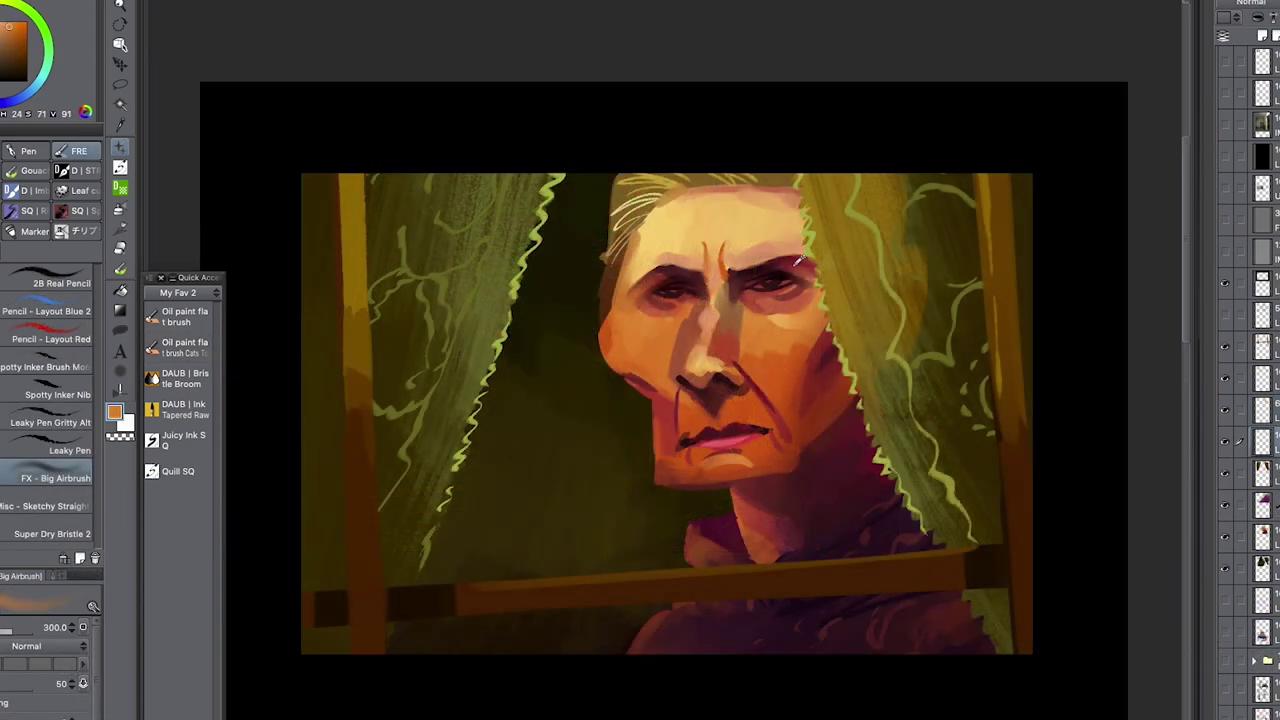
- Set the layer to Add (Glow) and airbrush dark red (H0 S65 V62) light over the face inside a lassoed diagonal area
{"action": "left_click", "coordinate": [800, 260], "text": "alt"}
{"action": "left_click", "coordinate": [1250, 3]}
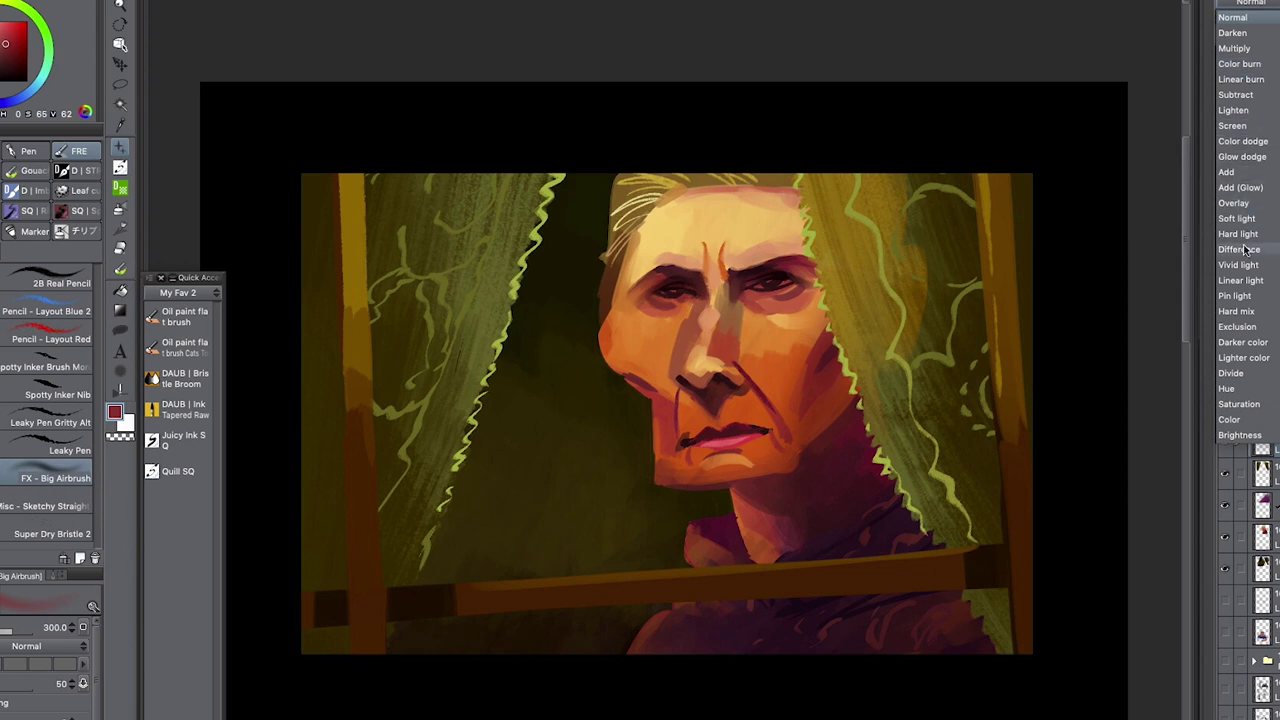
{"action": "left_click", "coordinate": [1240, 187]}
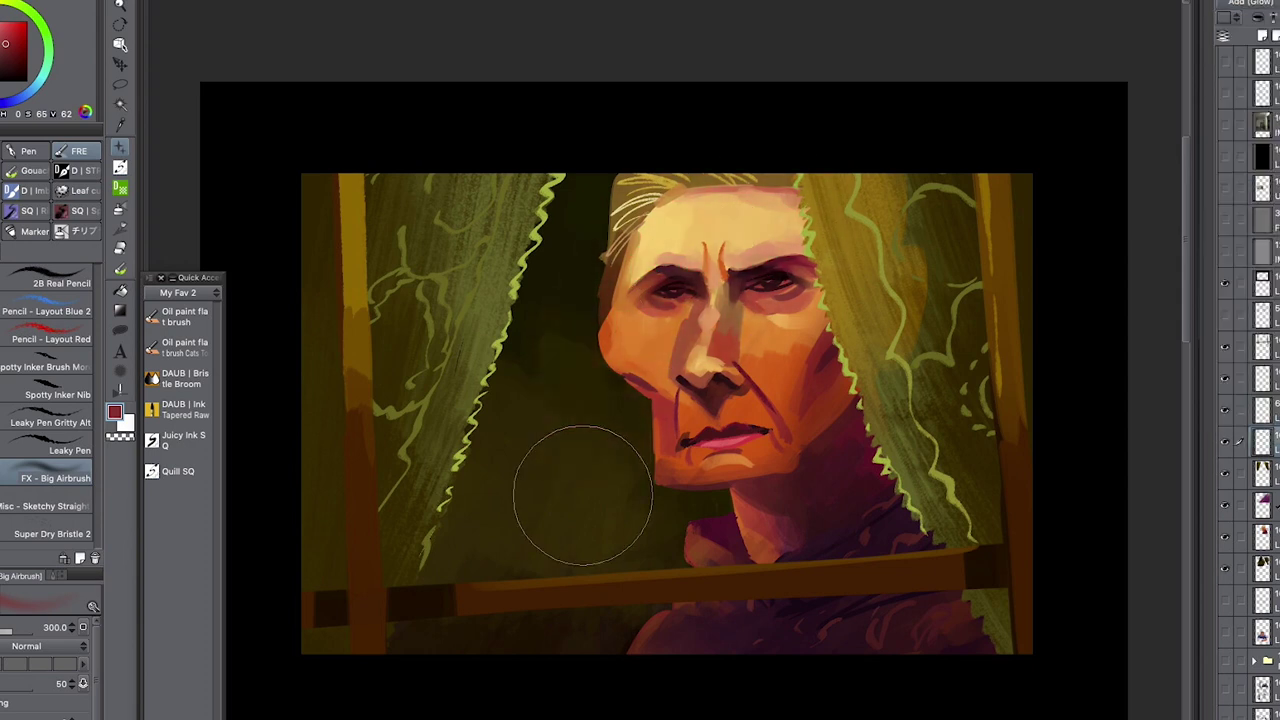
{"action": "key", "text": "m"}
{"action": "left_click_drag", "start_coordinate": [622, 84], "coordinate": [946, 394]}
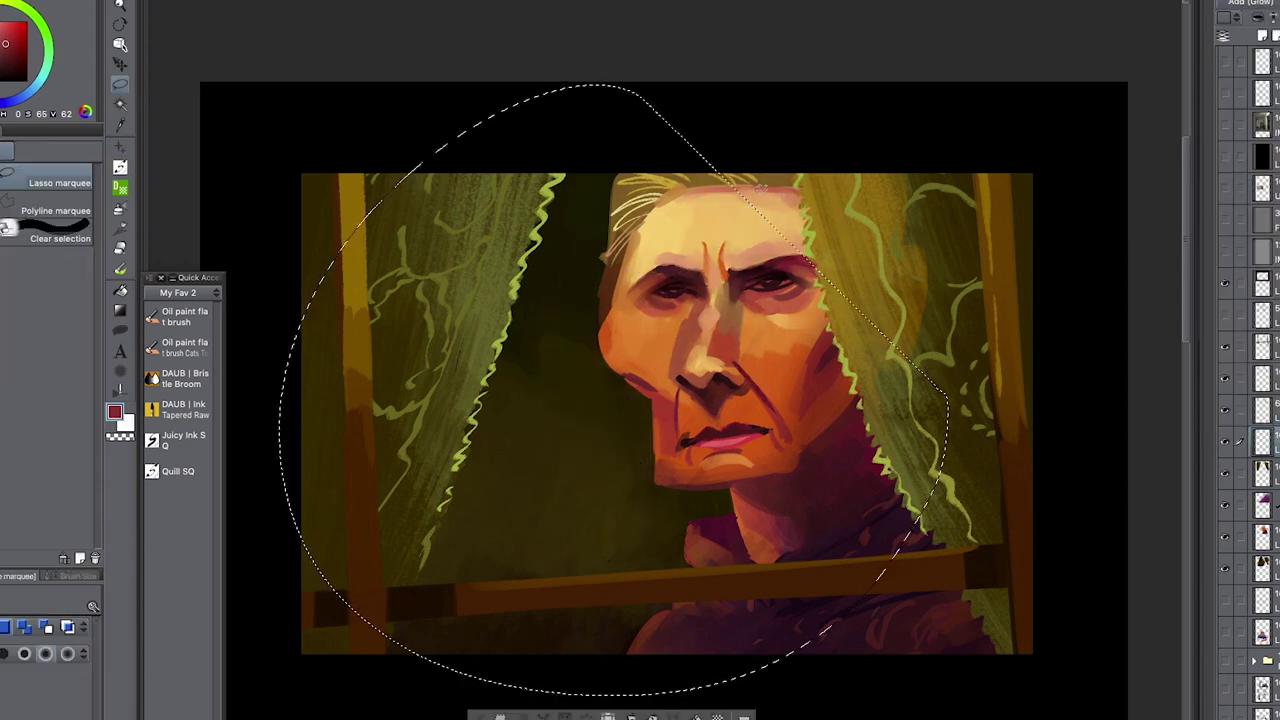
{"action": "key", "text": "b"}
{"action": "mouse_move", "coordinate": [635, 132]}
{"action": "left_mouse_down"}
{"action": "mouse_move", "coordinate": [880, 374]}
{"action": "mouse_move", "coordinate": [716, 312]}
{"action": "mouse_move", "coordinate": [740, 370]}
{"action": "left_mouse_up"}
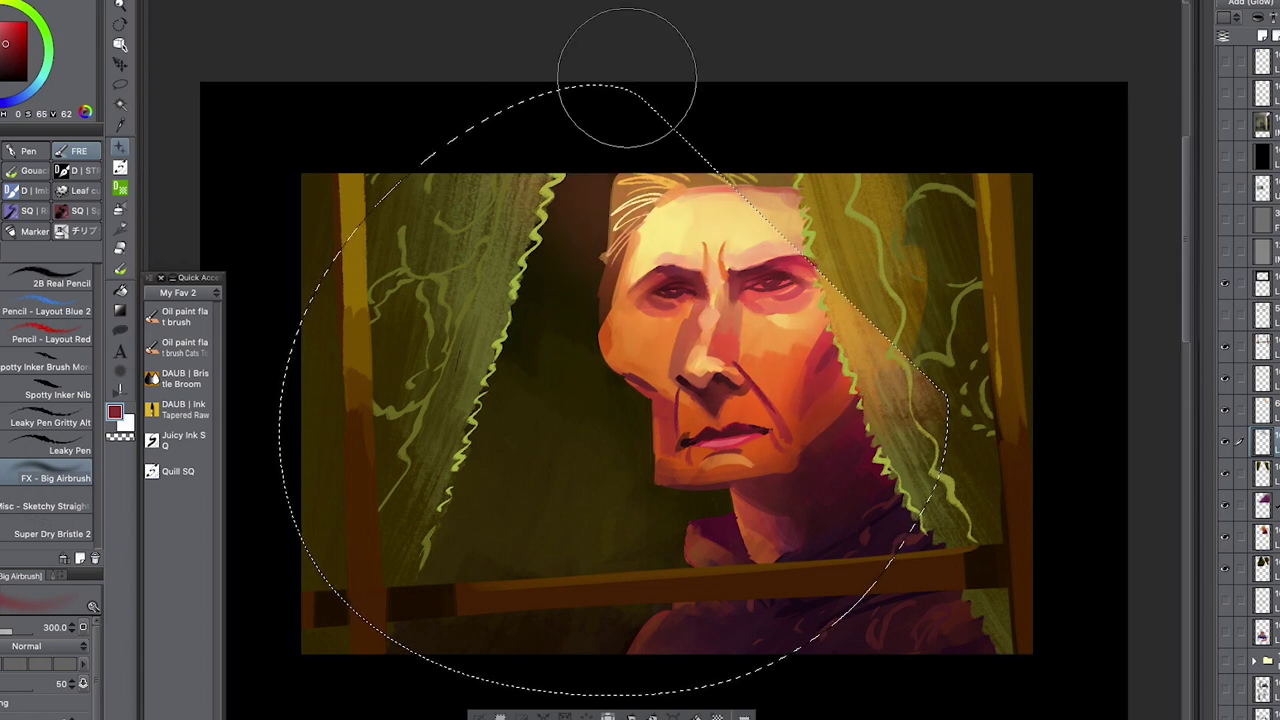
{"action": "key", "text": "super+d"}
- Move the glow layer below the curtain layers in the layer stack
{"action": "key", "text": "c"}
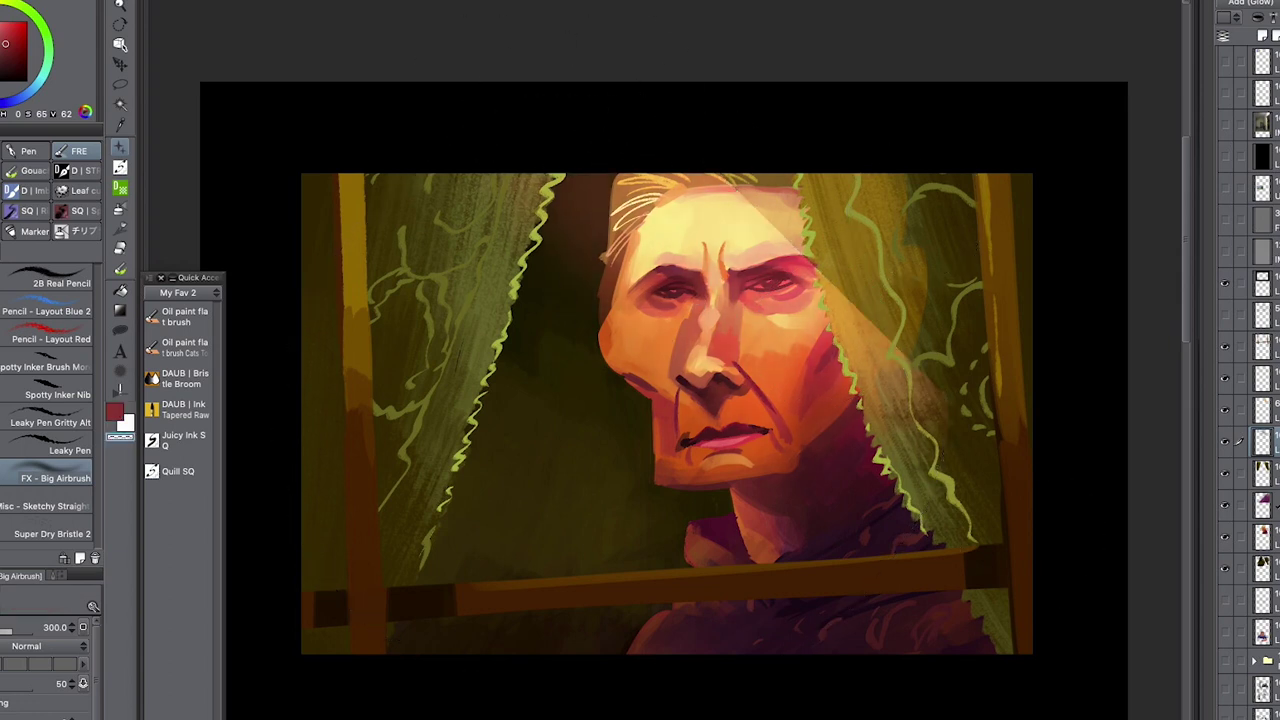
{"action": "key", "text": "super+["}
{"action": "key", "text": "super+["}
{"action": "left_click_drag", "start_coordinate": [1260, 505], "coordinate": [1250, 459]}
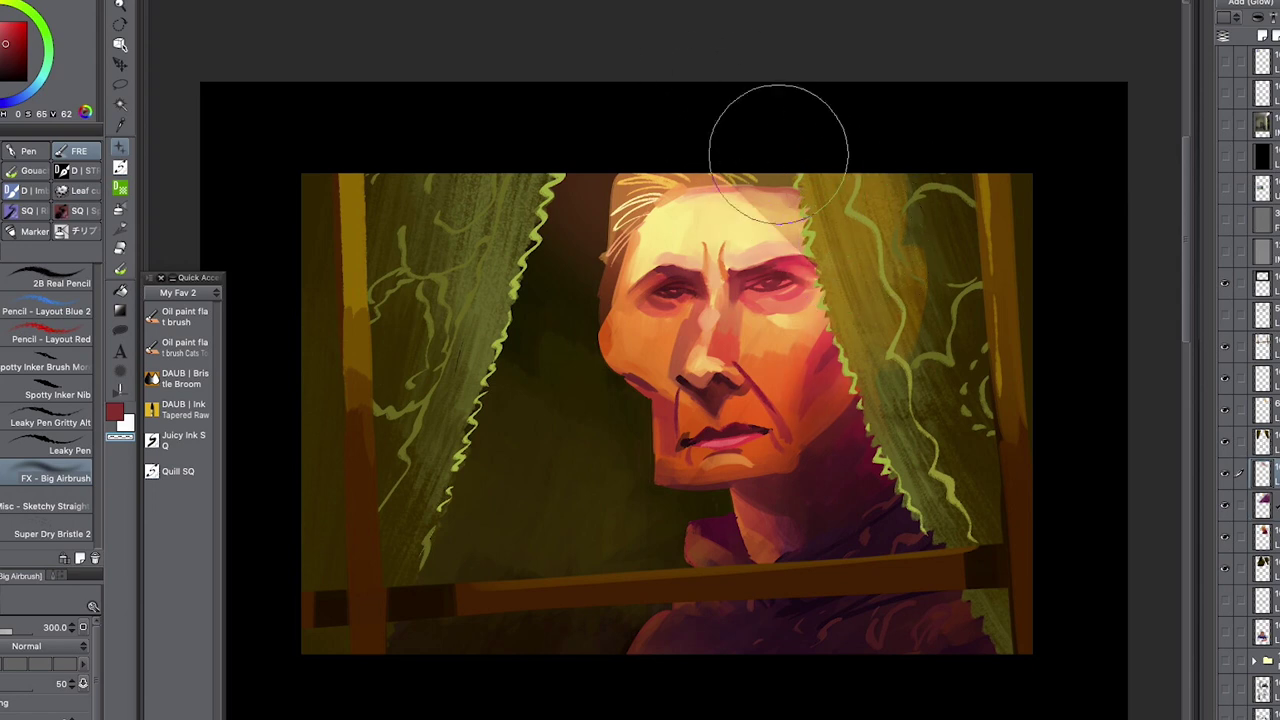
{"action": "key", "text": "k"}
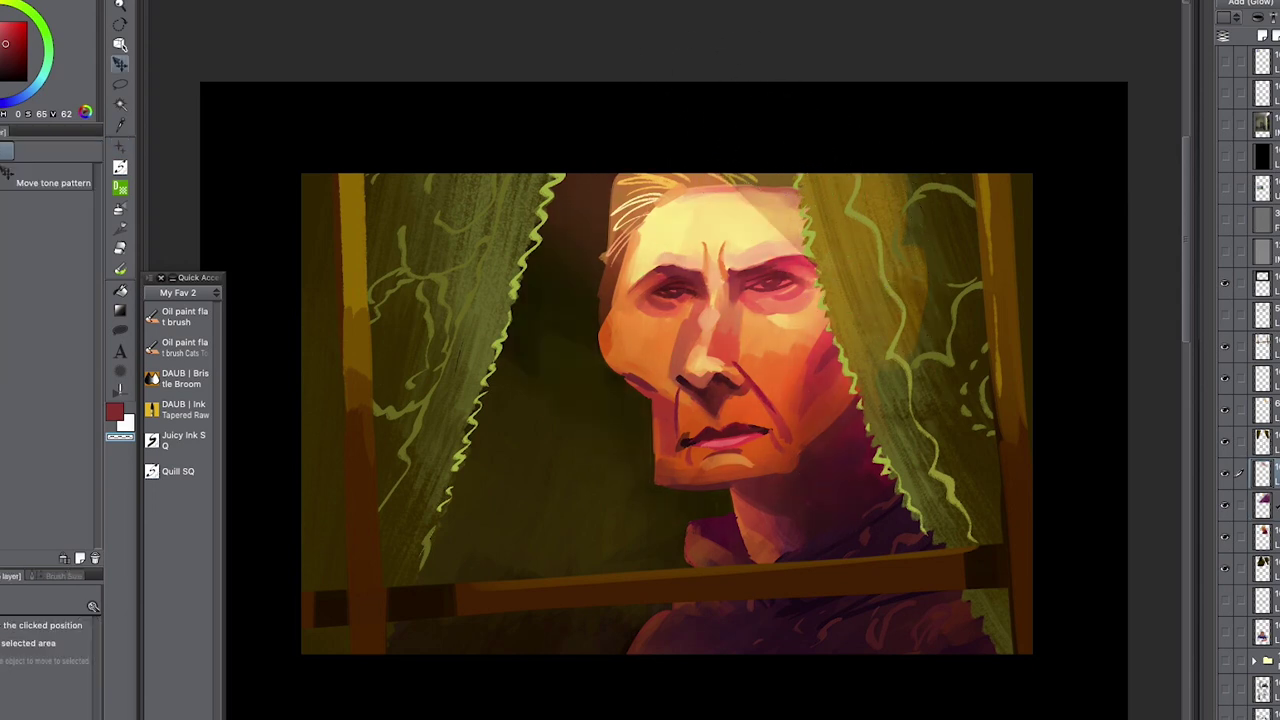
- Clear the glow from both eyes using a lasso fill with transparent colour
{"action": "key", "text": "b"}
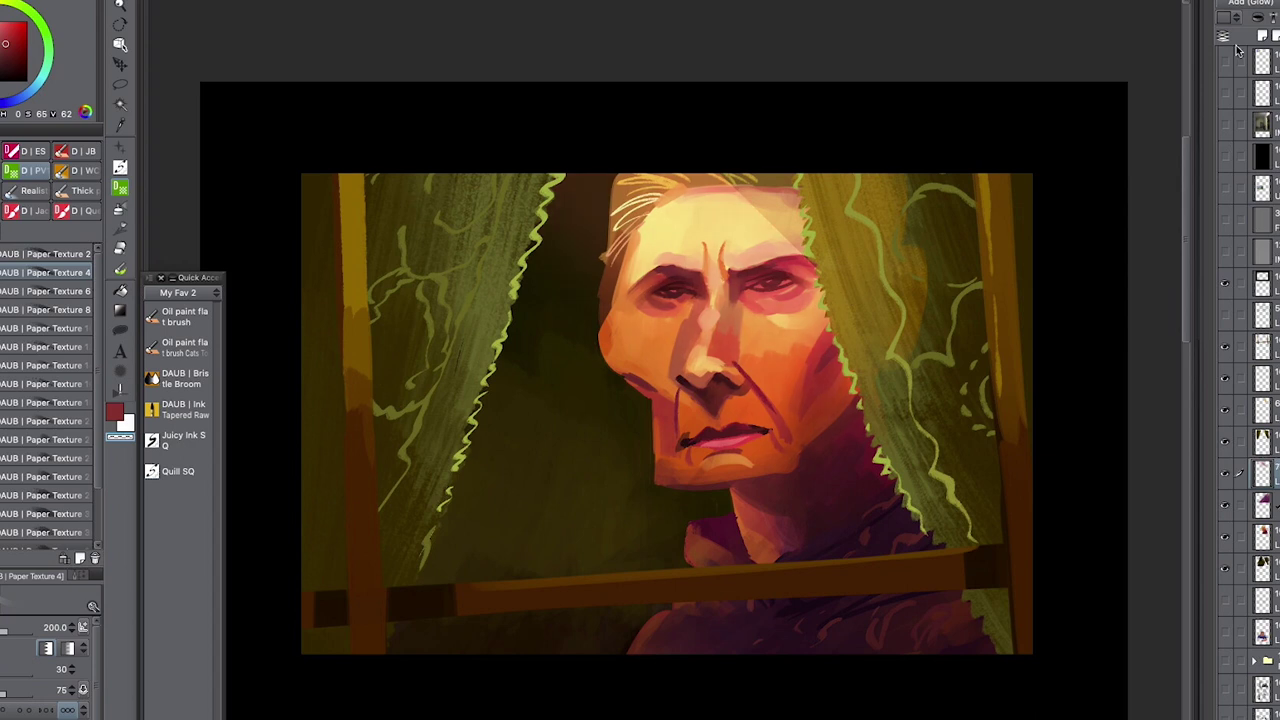
{"action": "key", "text": "ctrl+minus"}
{"action": "key", "text": "u"}
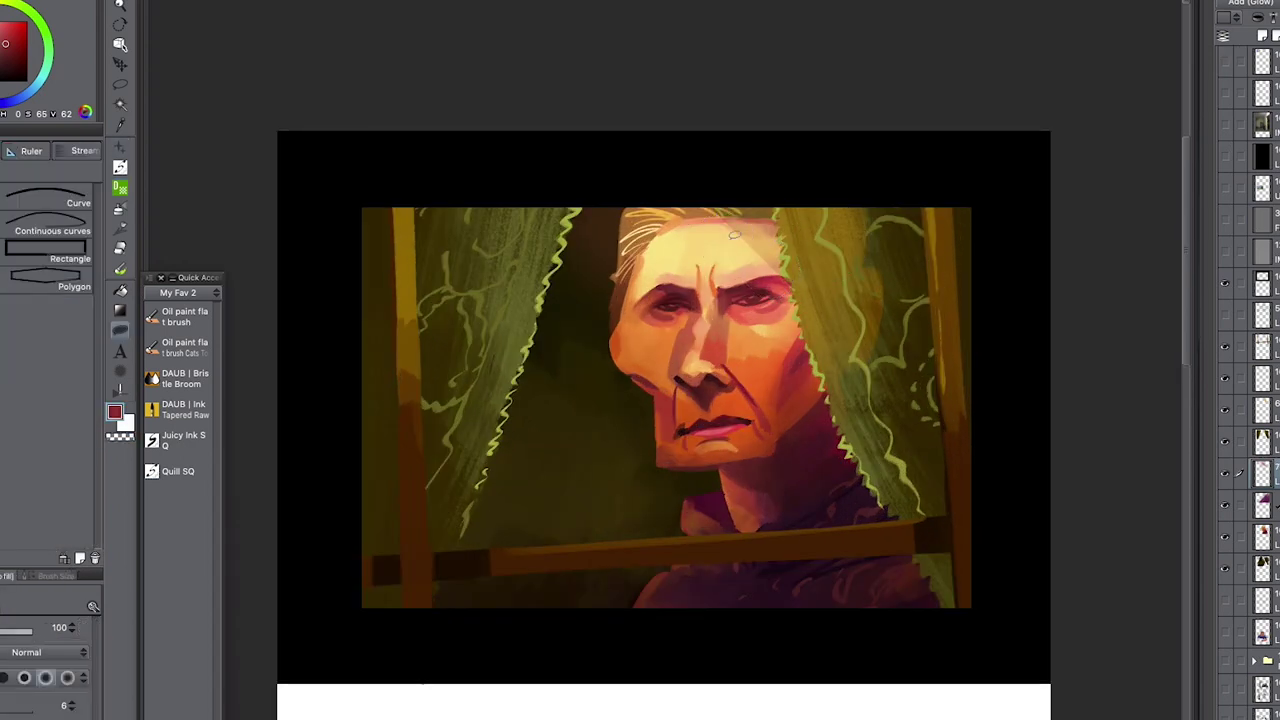
{"action": "key", "text": "c"}
{"action": "left_click_drag", "start_coordinate": [700, 294], "coordinate": [702, 292]}
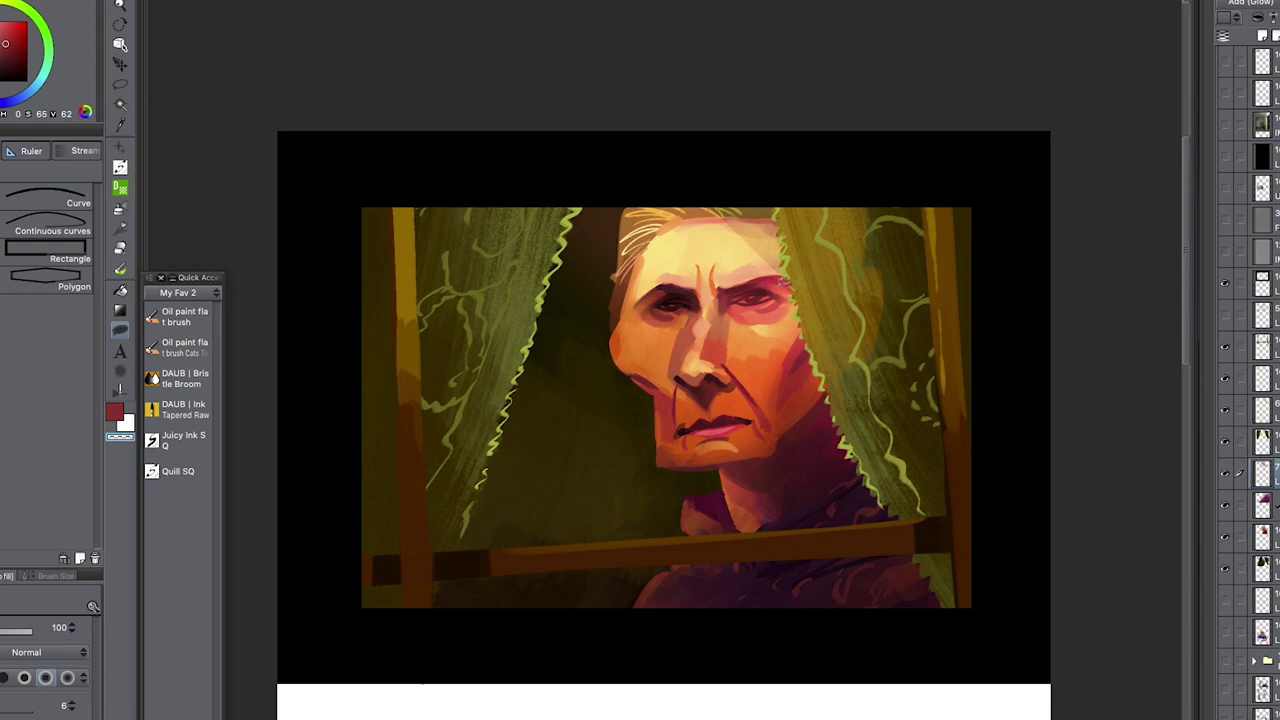
{"action": "left_click_drag", "start_coordinate": [801, 291], "coordinate": [785, 281]}
{"action": "key", "text": "p"}
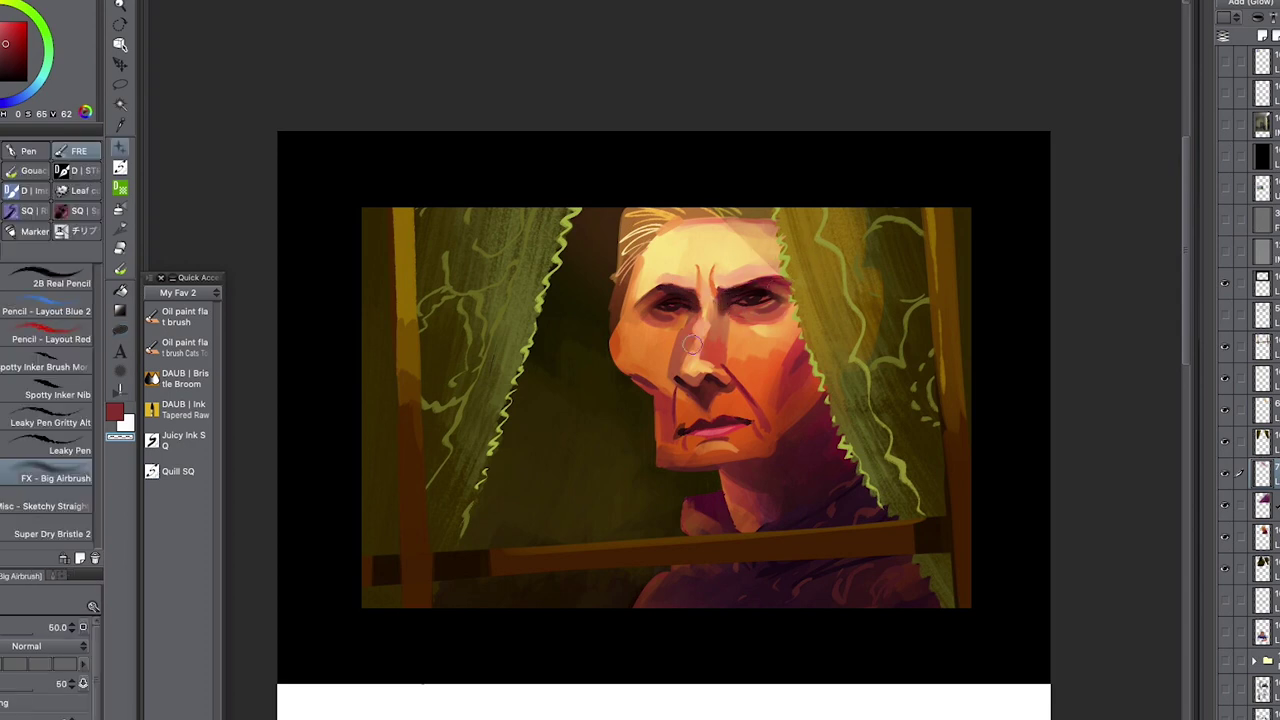
- Hide the Add (Glow) layer and the purple Multiply shadow layer, and select the face layer
{"action": "key", "text": "super+0"}
{"action": "scroll", "coordinate": [693, 345], "scroll_direction": "up", "scroll_amount": 2}
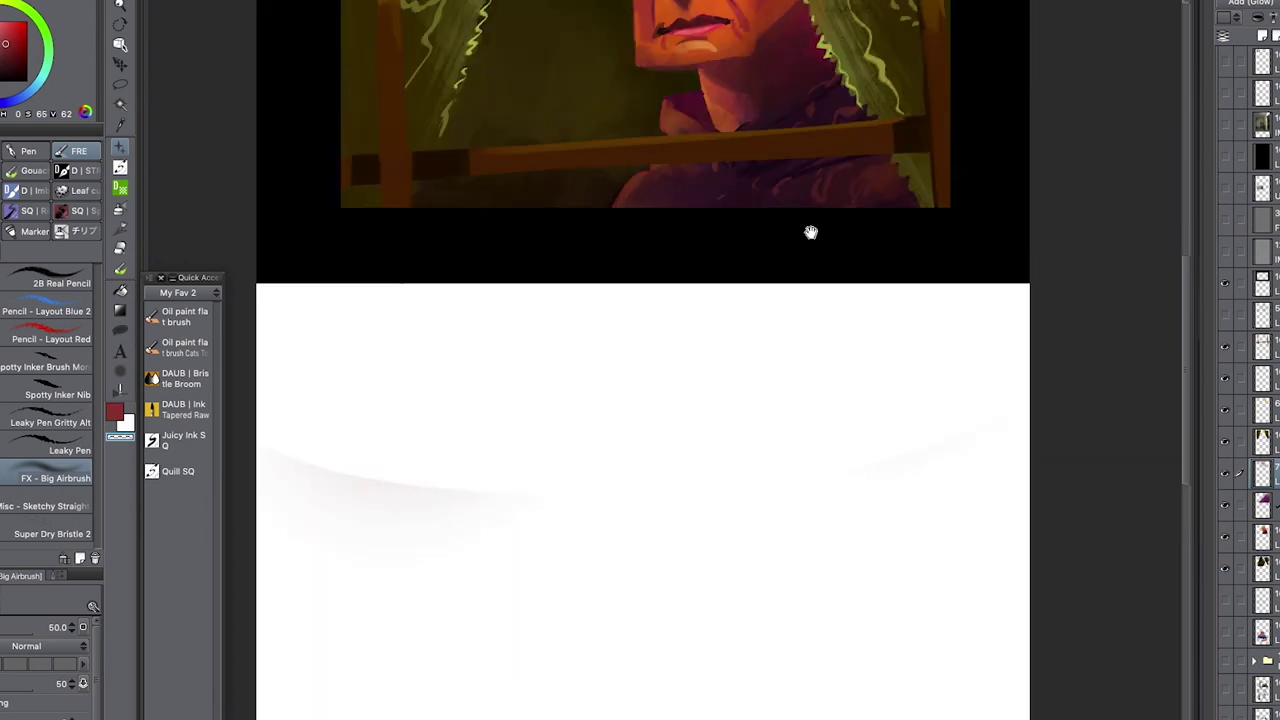
{"action": "left_click_drag", "start_coordinate": [811, 231], "coordinate": [912, 668]}
{"action": "key", "text": "o"}
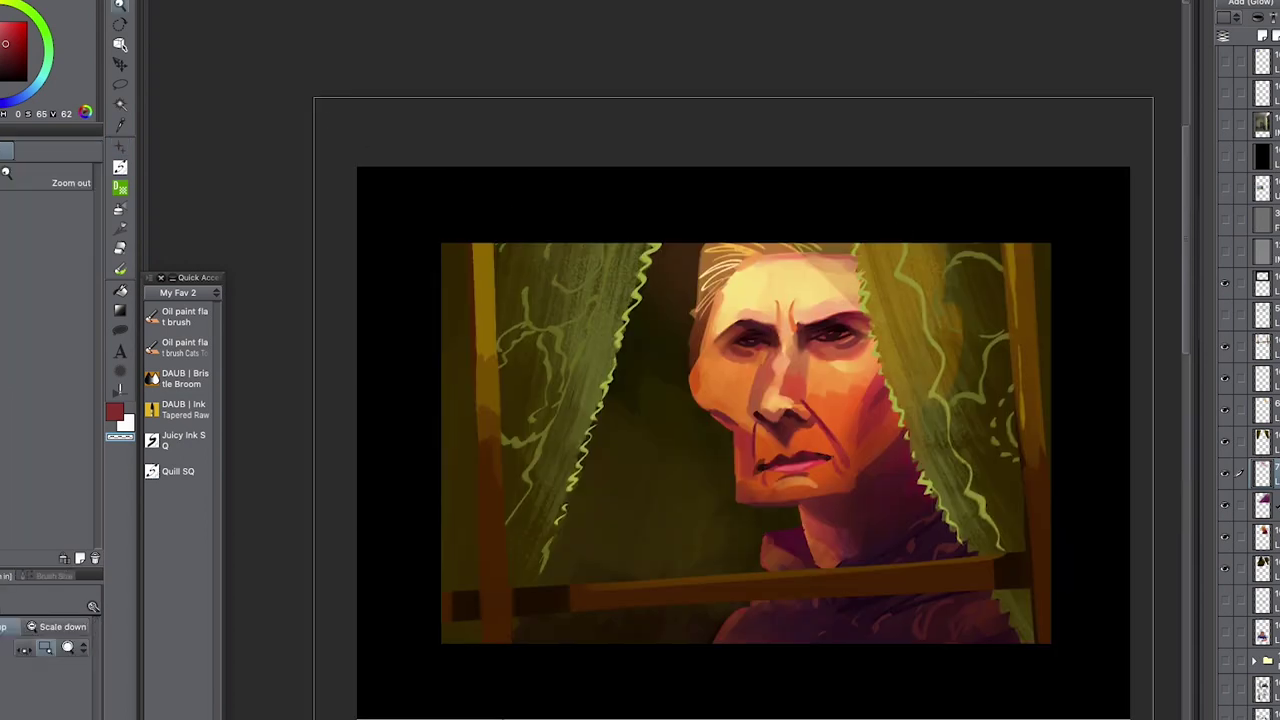
{"action": "scroll", "coordinate": [988, 334], "scroll_direction": "up", "scroll_amount": 2}
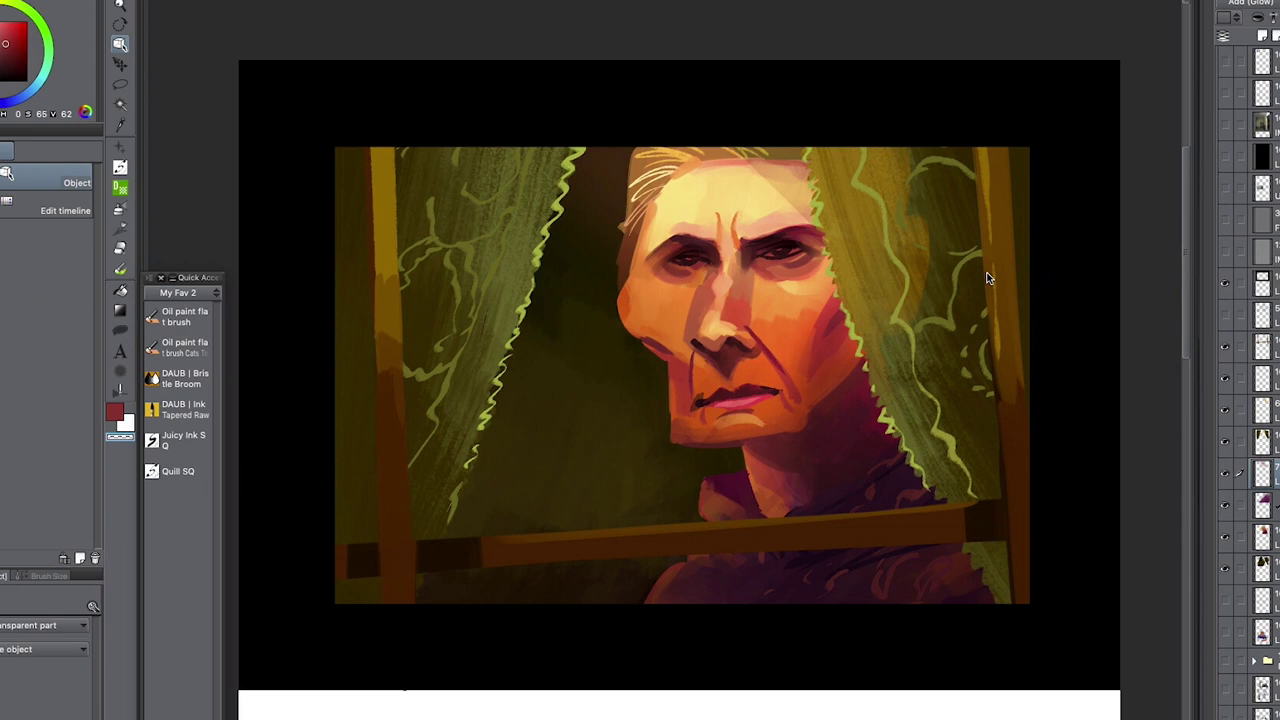
{"action": "left_click", "coordinate": [1226, 444]}
{"action": "left_click", "coordinate": [1226, 444]}
{"action": "left_click", "coordinate": [1226, 507]}
{"action": "left_click", "coordinate": [1226, 474]}
{"action": "left_click", "coordinate": [1226, 538]}
{"action": "left_click", "coordinate": [1226, 538]}
{"action": "left_click", "coordinate": [1264, 538]}
- Refine the underside of the jaw with the Oil paint flat brush at size 25, using sampled orange-red and dark red tones
{"action": "key", "text": "b"}
{"action": "left_click", "coordinate": [185, 347]}
{"action": "left_click", "coordinate": [721, 440], "text": "alt"}
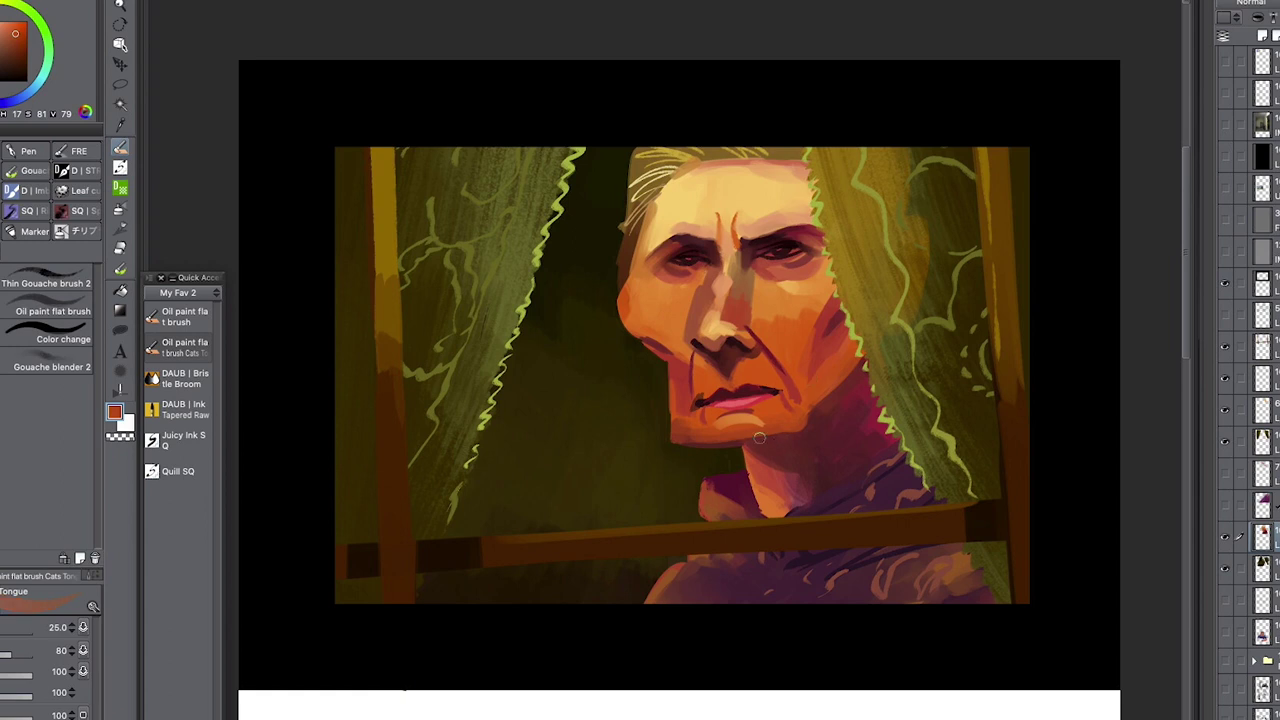
{"action": "key", "text": "c"}
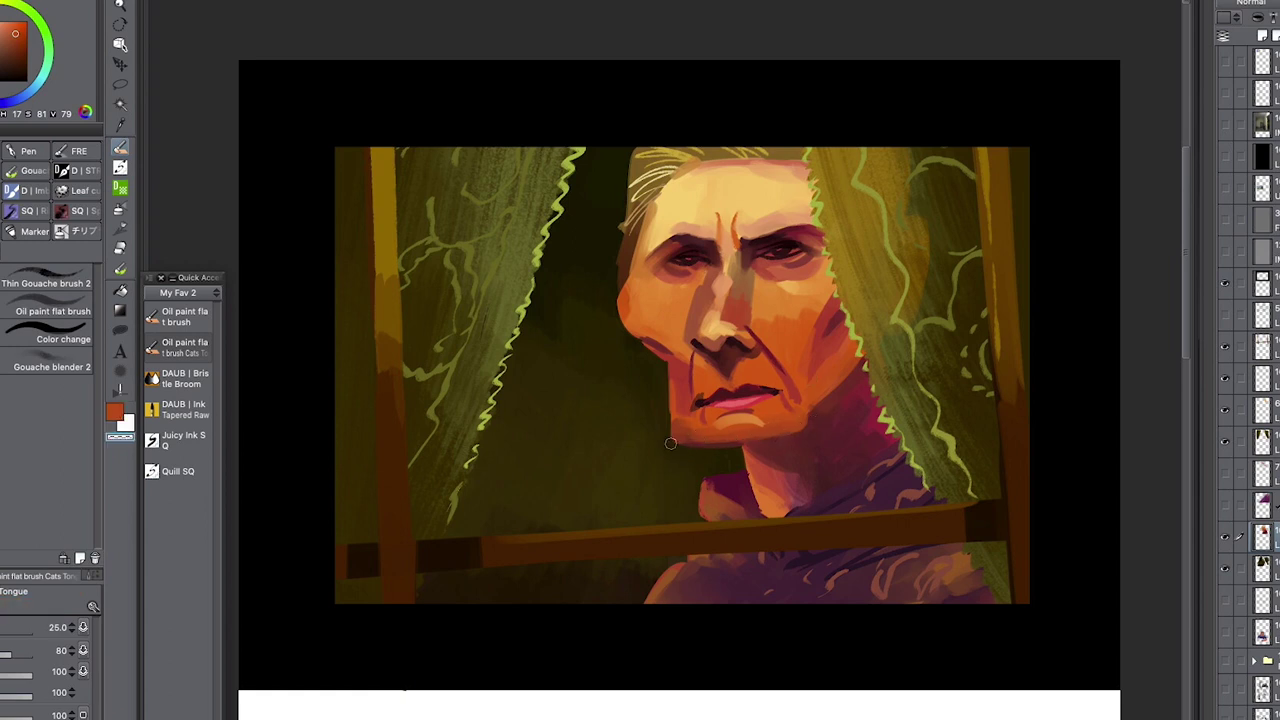
{"action": "left_click", "coordinate": [711, 452], "text": "alt"}
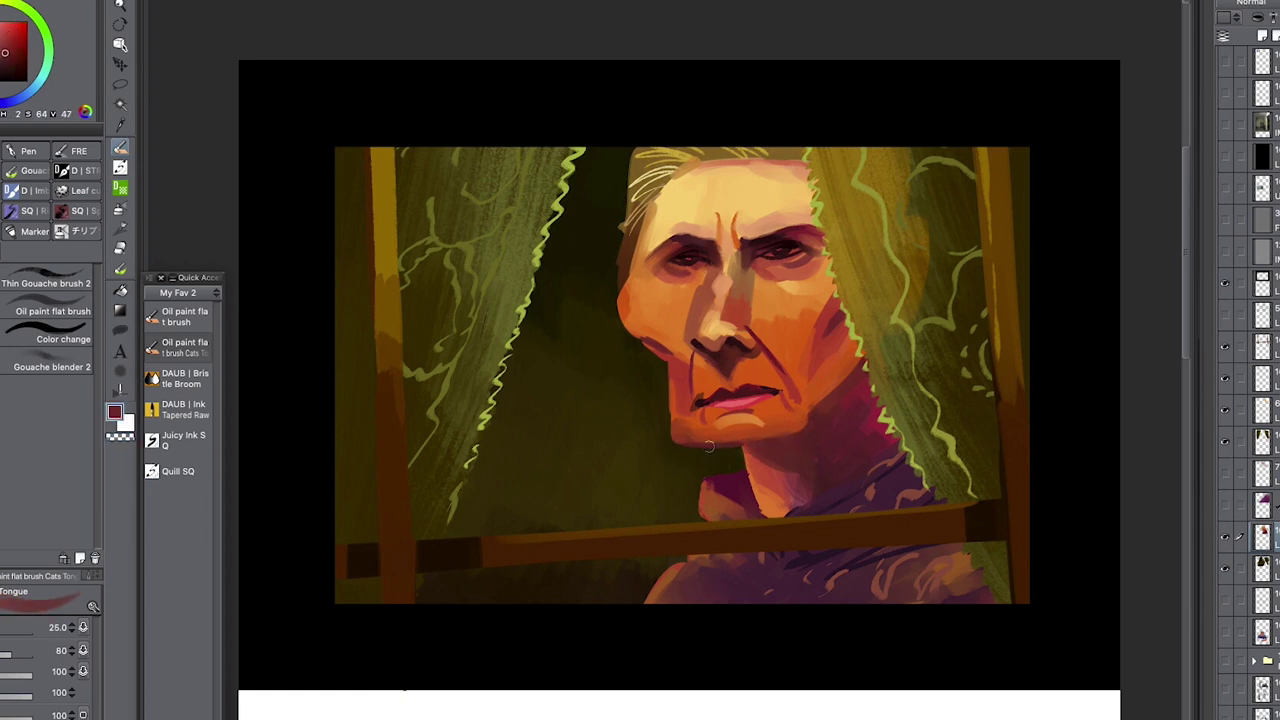
{"action": "left_click", "coordinate": [766, 450], "text": "alt"}
{"action": "left_click_drag", "start_coordinate": [750, 446], "coordinate": [807, 432]}
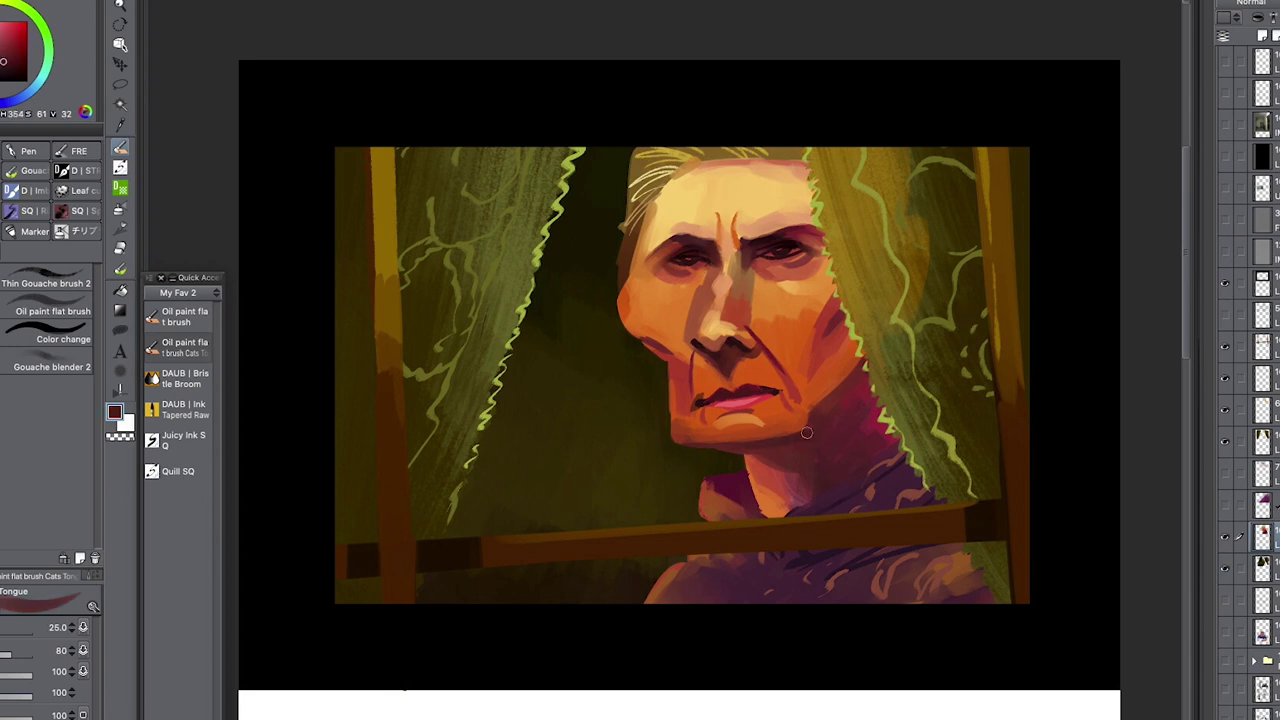
{"action": "left_click", "coordinate": [853, 377], "text": "alt"}
{"action": "left_click_drag", "start_coordinate": [1031, 325], "coordinate": [1039, 341]}
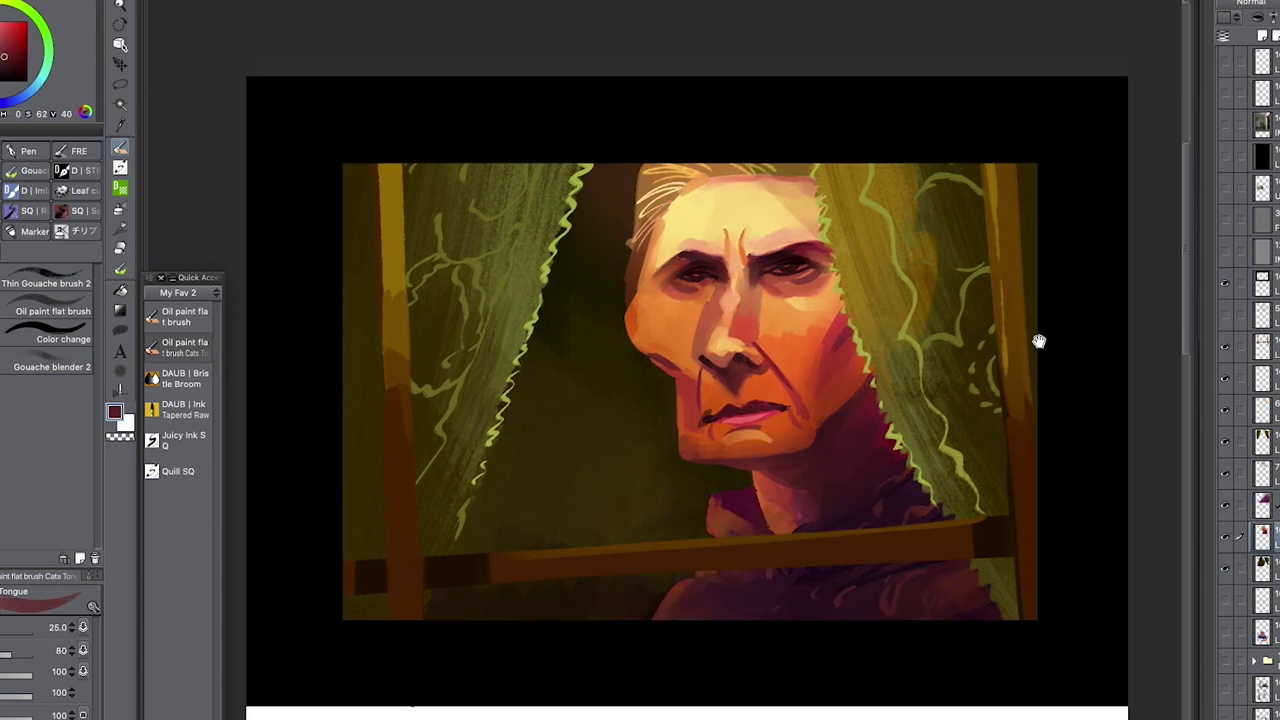
{"action": "key", "text": "o"}
{"action": "left_click", "coordinate": [857, 466]}
{"action": "left_click_drag", "start_coordinate": [934, 481], "coordinate": [936, 487]}
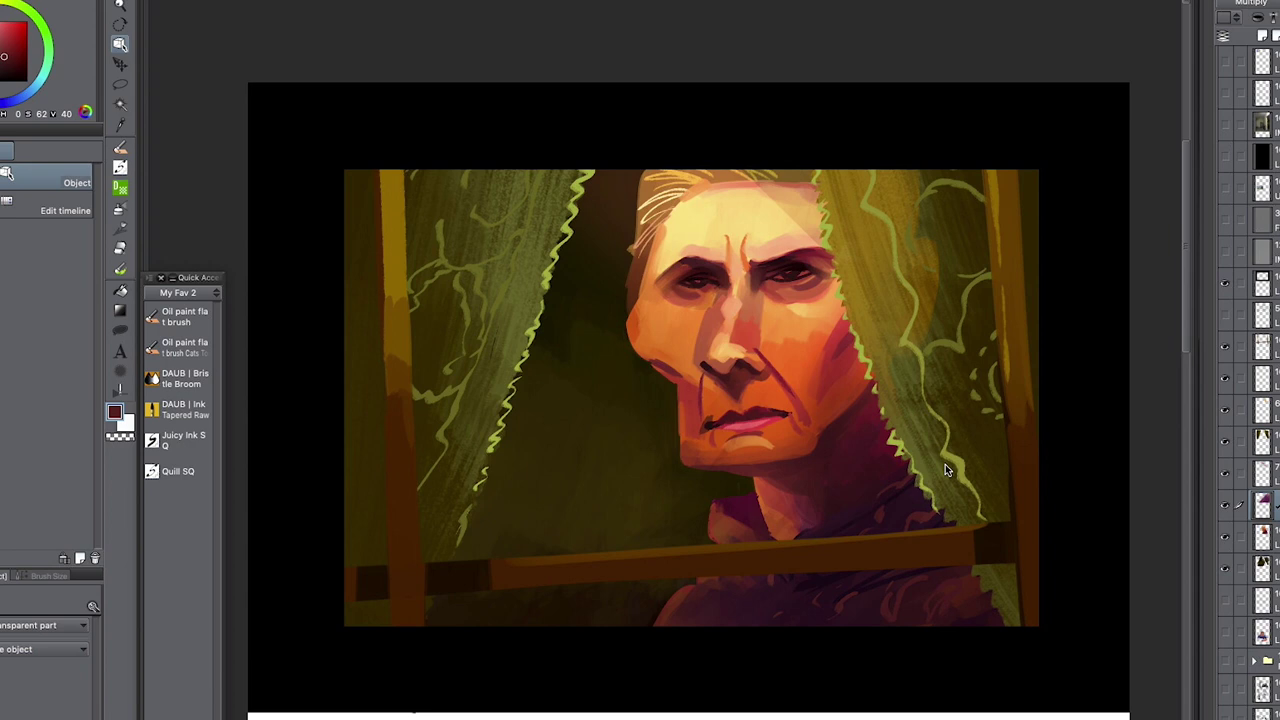
- Try ochre yellow (H47 S80 V67) strokes behind the collar and shoulder on a new layer above the background
{"action": "left_click", "coordinate": [586, 342]}
{"action": "key", "text": "super+shift+n"}
{"action": "key", "text": "b"}
{"action": "left_click", "coordinate": [614, 469], "text": "alt"}
{"action": "left_click_drag", "start_coordinate": [19, 57], "coordinate": [14, 41]}
{"action": "mouse_move", "coordinate": [671, 590]}
{"action": "left_mouse_down"}
{"action": "mouse_move", "coordinate": [652, 620]}
{"action": "mouse_move", "coordinate": [689, 603]}
{"action": "mouse_move", "coordinate": [673, 598]}
{"action": "left_mouse_up"}
{"action": "key", "text": "super+z"}
{"action": "key", "text": "]"}
{"action": "key", "text": "]"}
{"action": "key", "text": "]"}
{"action": "key", "text": "]"}
{"action": "left_click_drag", "start_coordinate": [694, 551], "coordinate": [712, 542]}
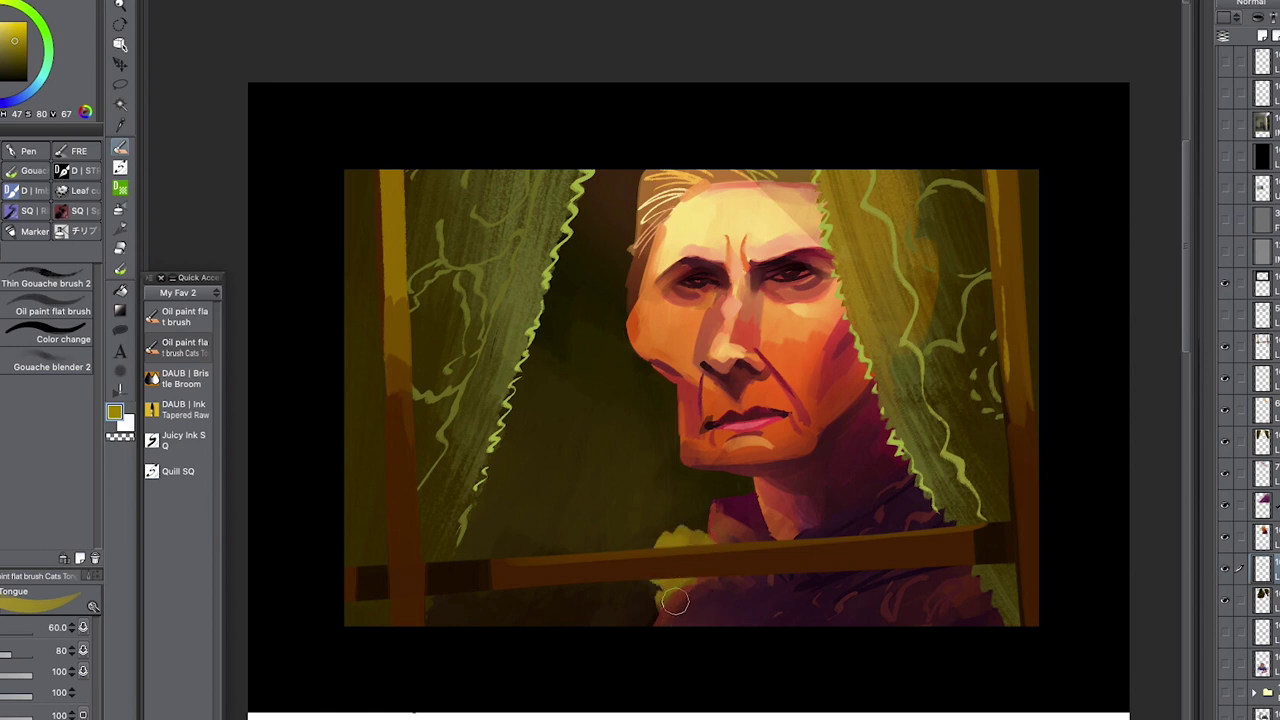
{"action": "key", "text": "super+z"}
{"action": "key", "text": "super+z"}
- Try an ochre yellow (H47 S80 V67) patch beside the shoulder and smudge it into the background at brush size 50
{"action": "mouse_move", "coordinate": [661, 637]}
{"action": "left_mouse_down"}
{"action": "mouse_move", "coordinate": [604, 653]}
{"action": "mouse_move", "coordinate": [671, 639]}
{"action": "left_mouse_up"}
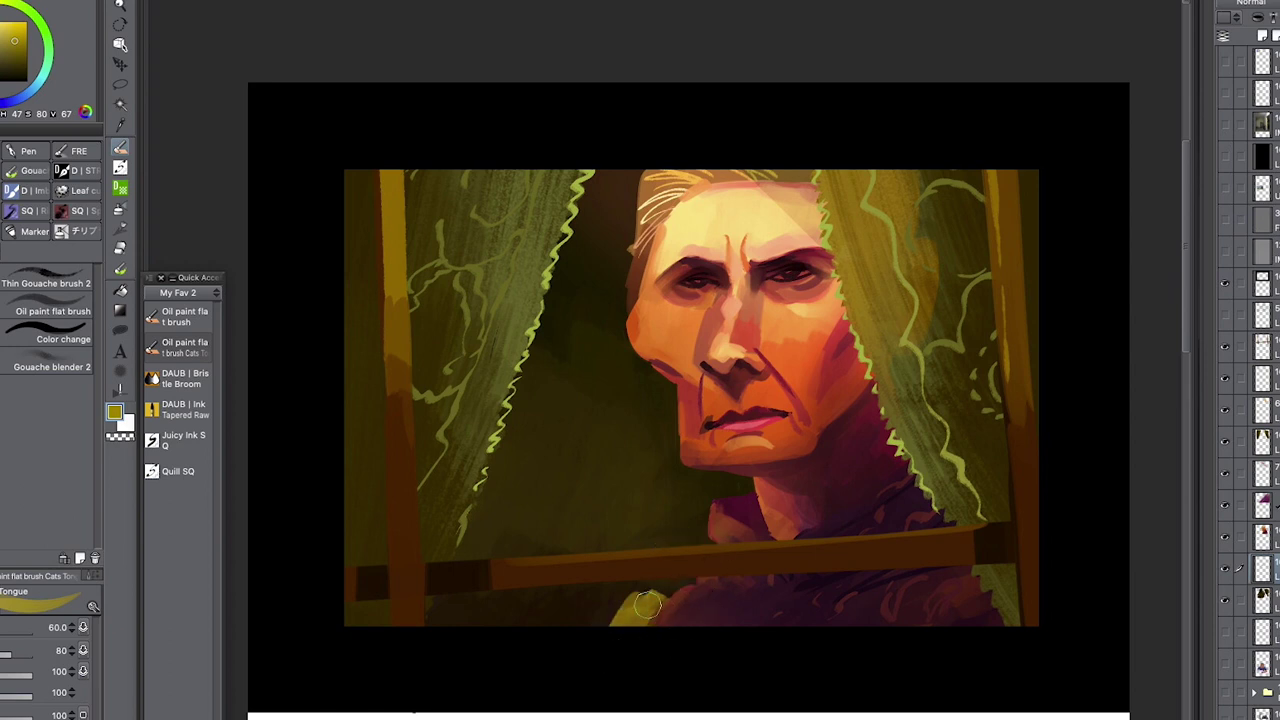
{"action": "left_click", "coordinate": [30, 170]}
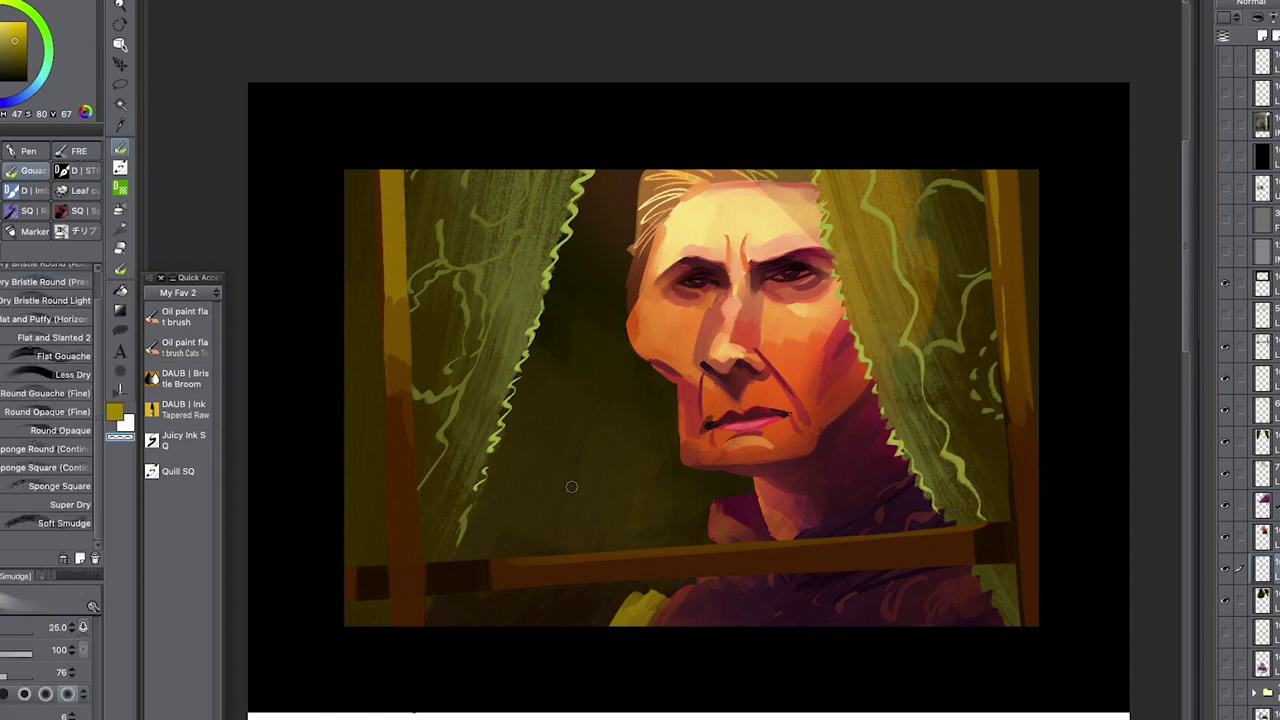
{"action": "key", "text": "bracketright"}
{"action": "mouse_move", "coordinate": [655, 594]}
{"action": "left_mouse_down"}
{"action": "mouse_move", "coordinate": [631, 611]}
{"action": "mouse_move", "coordinate": [640, 603]}
{"action": "mouse_move", "coordinate": [643, 640]}
{"action": "mouse_move", "coordinate": [626, 603]}
{"action": "mouse_move", "coordinate": [610, 621]}
{"action": "left_mouse_up"}
{"action": "mouse_move", "coordinate": [683, 586]}
{"action": "left_mouse_down"}
{"action": "mouse_move", "coordinate": [684, 621]}
{"action": "mouse_move", "coordinate": [650, 586]}
{"action": "mouse_move", "coordinate": [660, 595]}
{"action": "mouse_move", "coordinate": [707, 569]}
{"action": "left_mouse_up"}
{"action": "left_click_drag", "start_coordinate": [610, 623], "coordinate": [646, 571]}
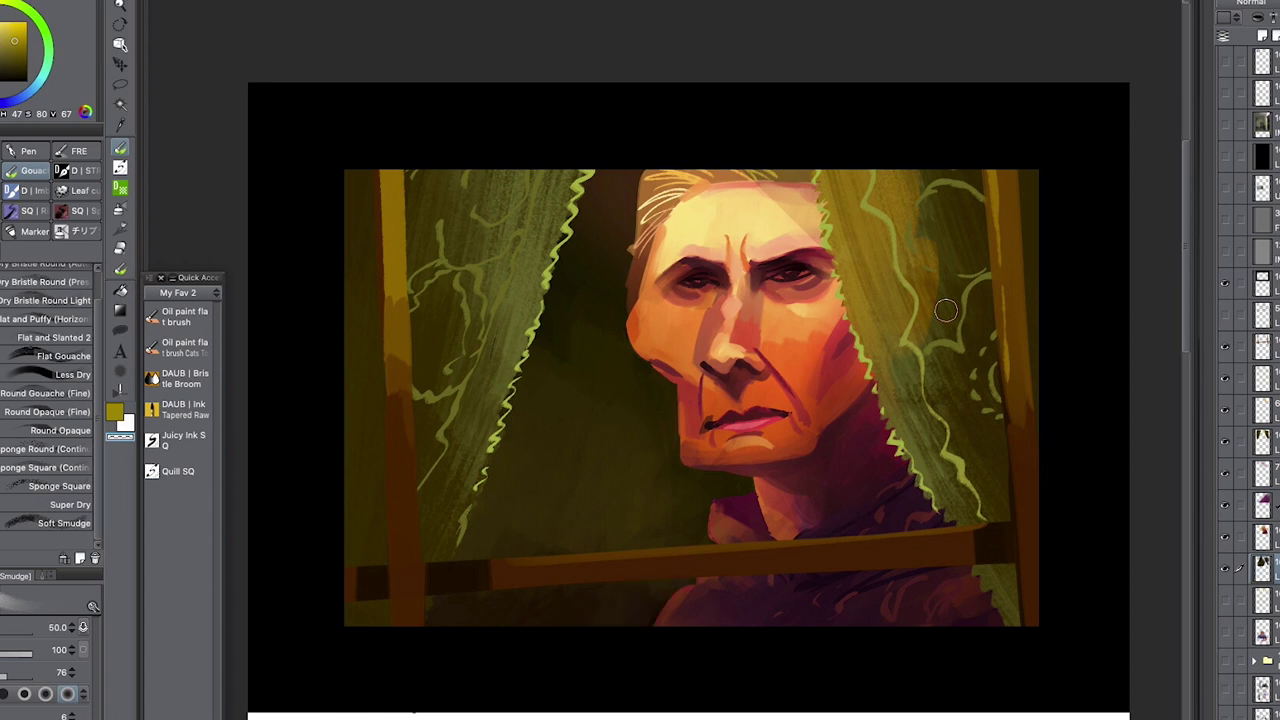
- Show the grey texture layer over the whole painting and enlarge the view to fill the window with the portrait
{"action": "left_click_drag", "start_coordinate": [962, 504], "coordinate": [970, 516]}
{"action": "left_click", "coordinate": [1225, 251]}
{"action": "key", "text": "super+space"}
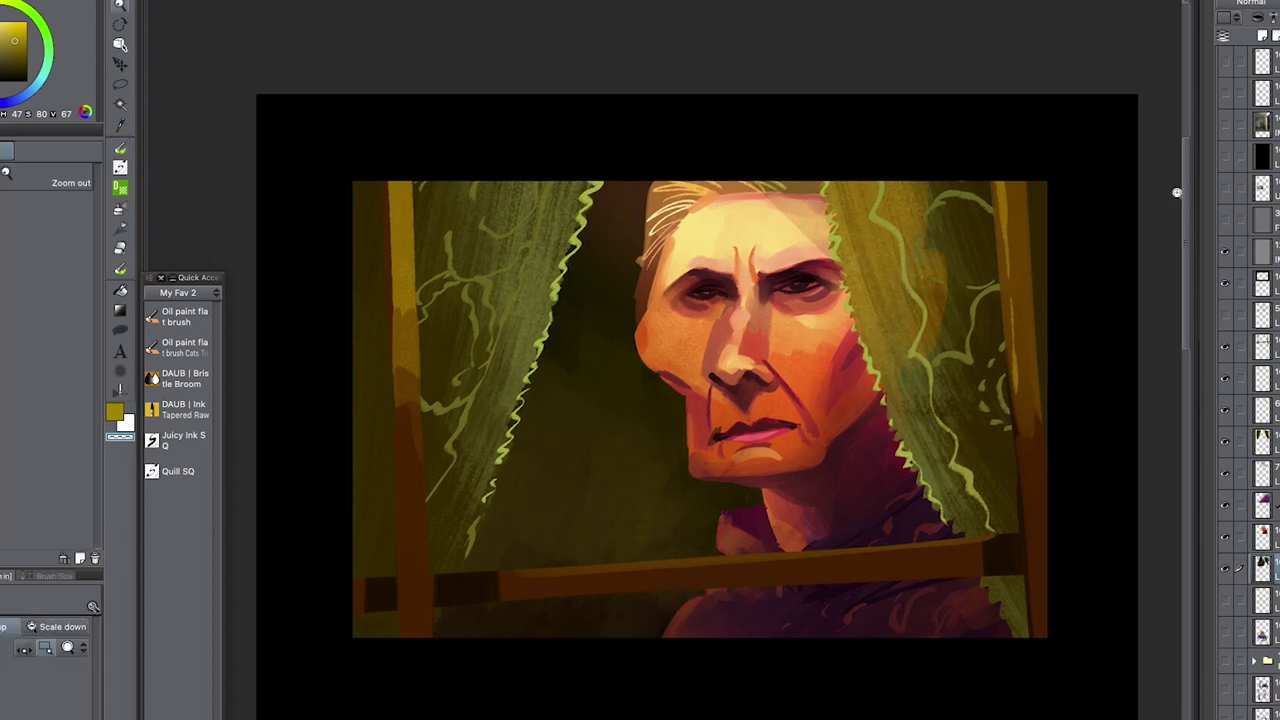
{"action": "mouse_move", "coordinate": [309, 151]}
{"action": "left_mouse_down"}
{"action": "mouse_move", "coordinate": [1100, 661]}
{"action": "mouse_move", "coordinate": [1095, 670]}
{"action": "left_mouse_up"}
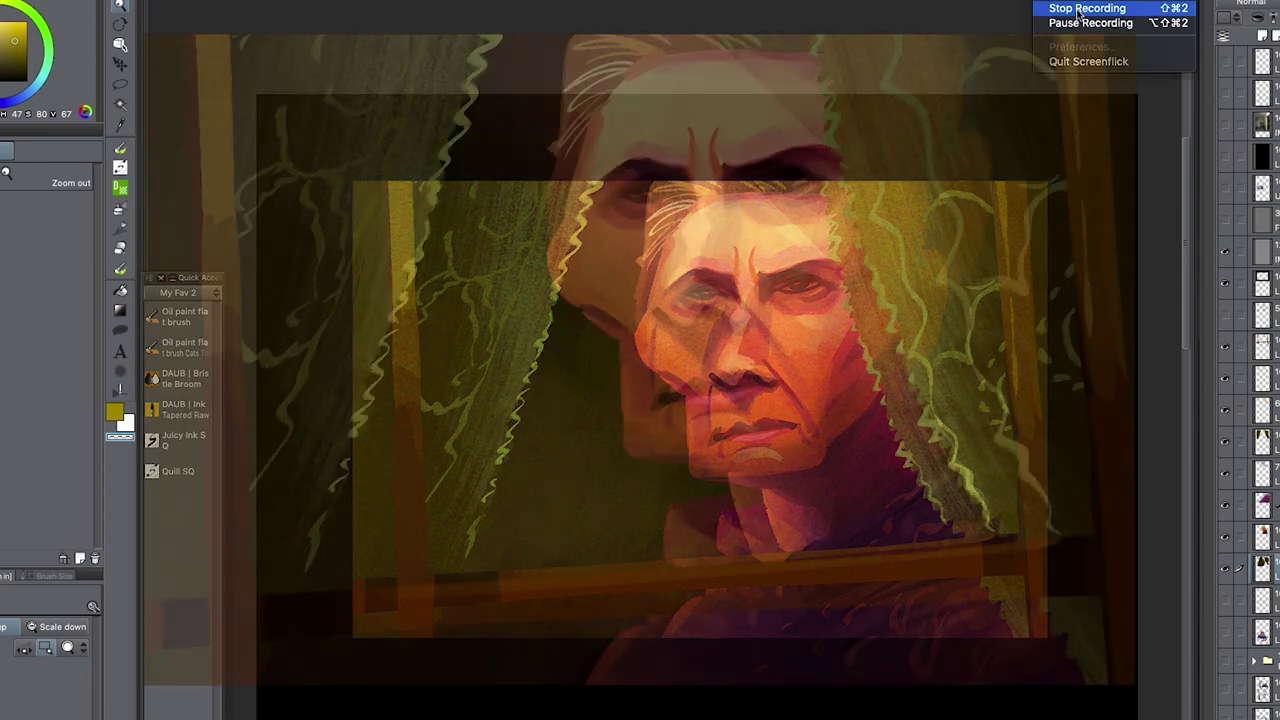